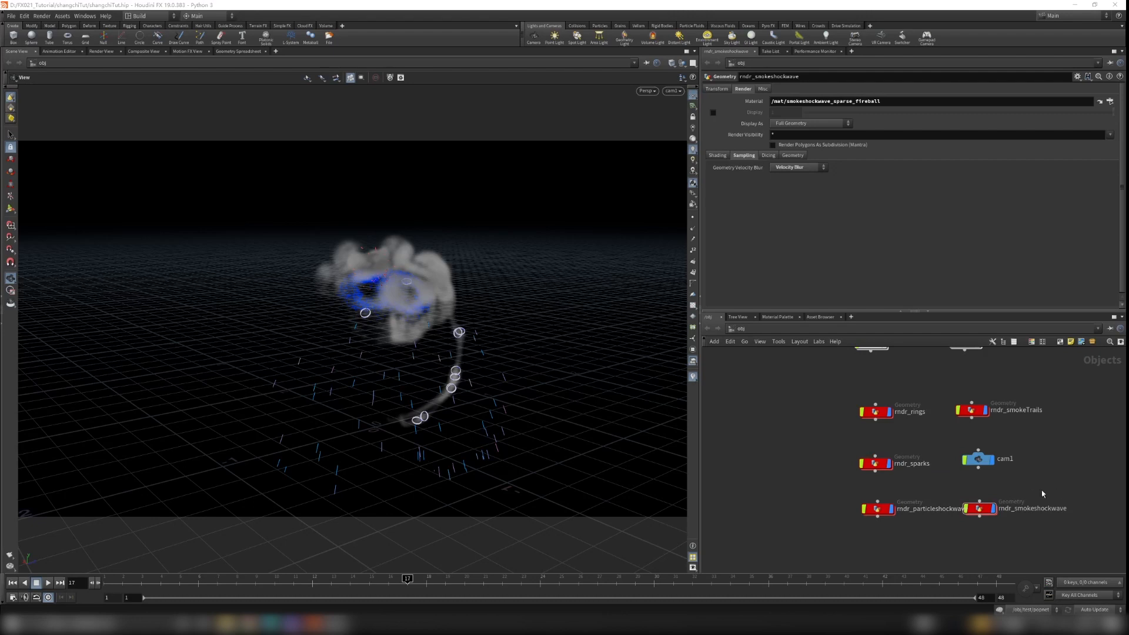
# - Examine the group of rndr_ geometry nodes and the smoke, rings and sparks in the viewport
pyautogui.moveTo(776, 374); pyautogui.dragTo(1062, 537)
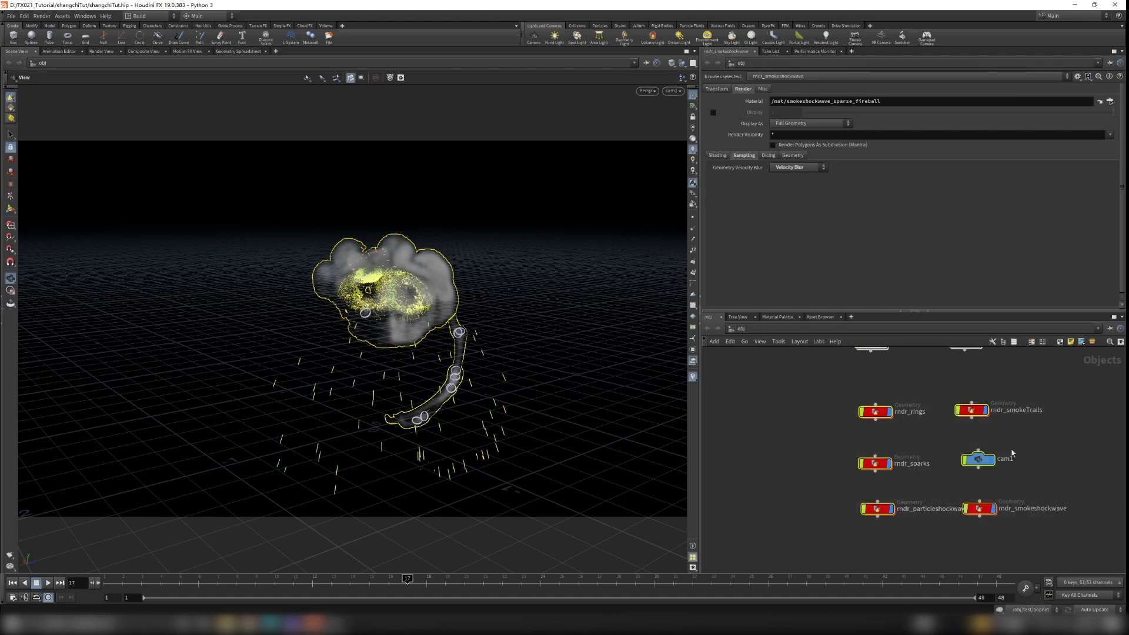
pyautogui.click(1044, 447)
pyautogui.moveTo(921, 448); pyautogui.dragTo(877, 448, button='middle')
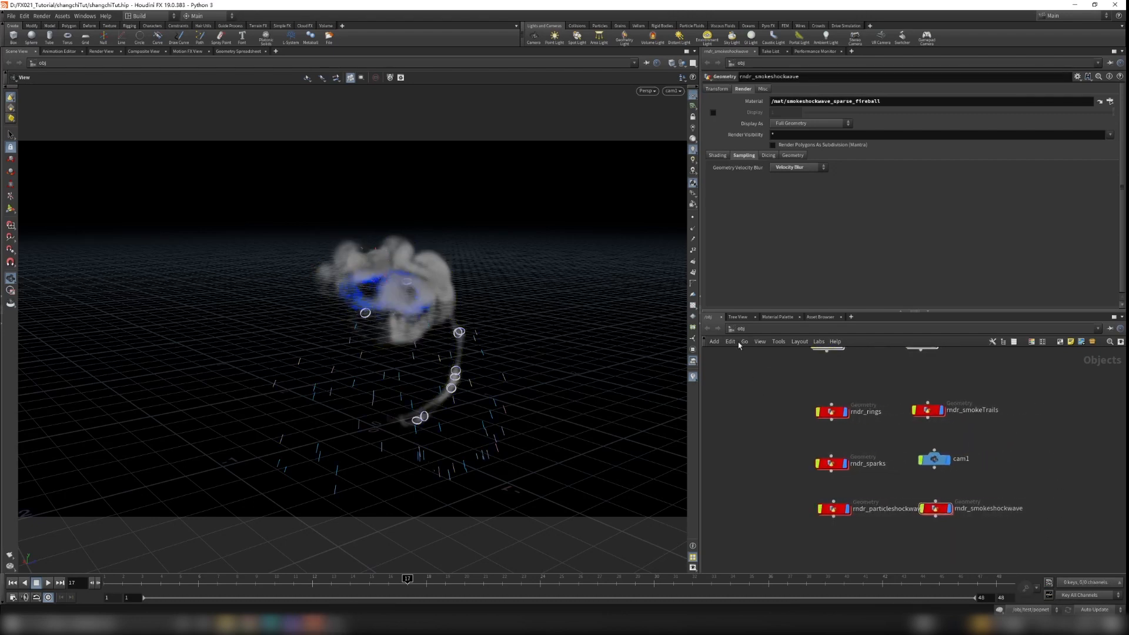
pyautogui.scroll(2, 786, 380)
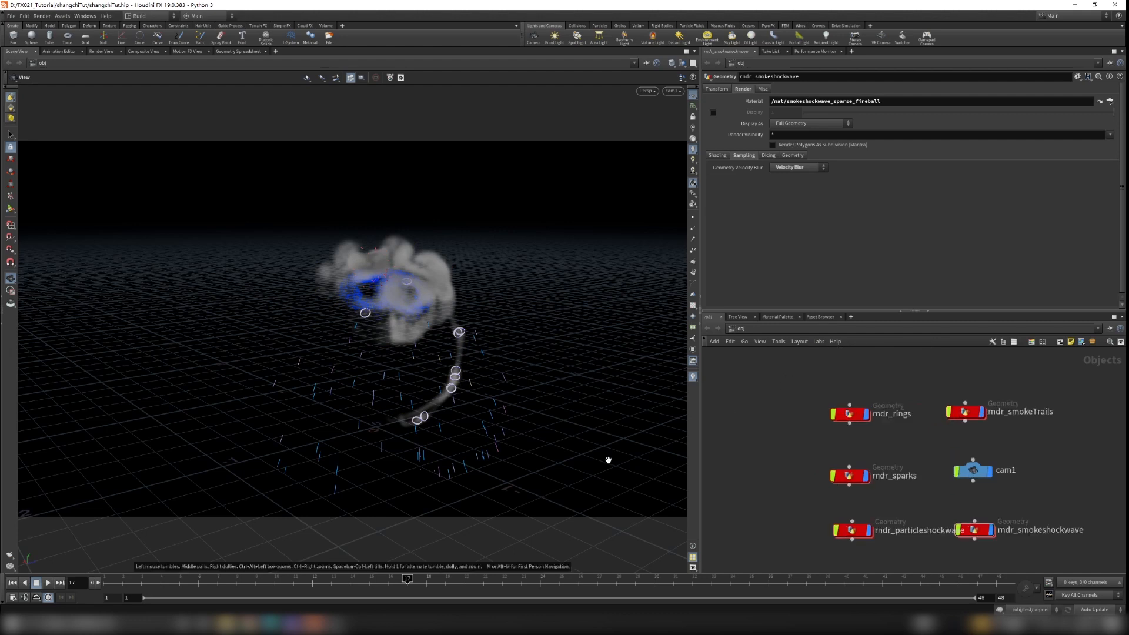
pyautogui.moveTo(417, 582)
pyautogui.mouseDown()
pyautogui.moveTo(147, 582)
pyautogui.moveTo(407, 582)
pyautogui.mouseUp()
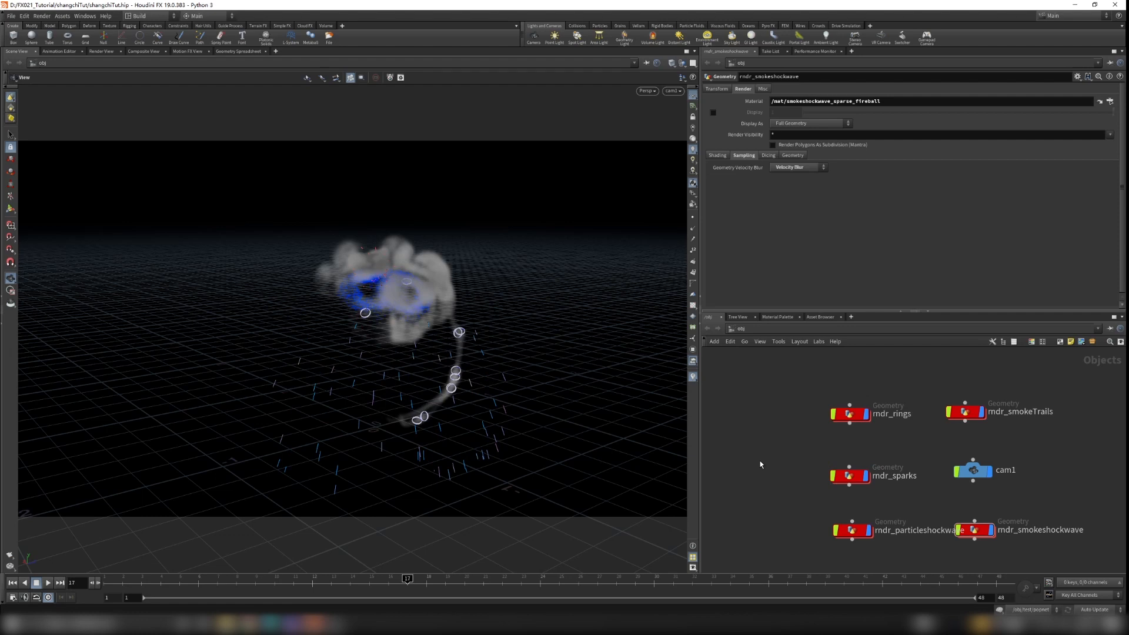
pyautogui.scroll(-1, 791, 436)
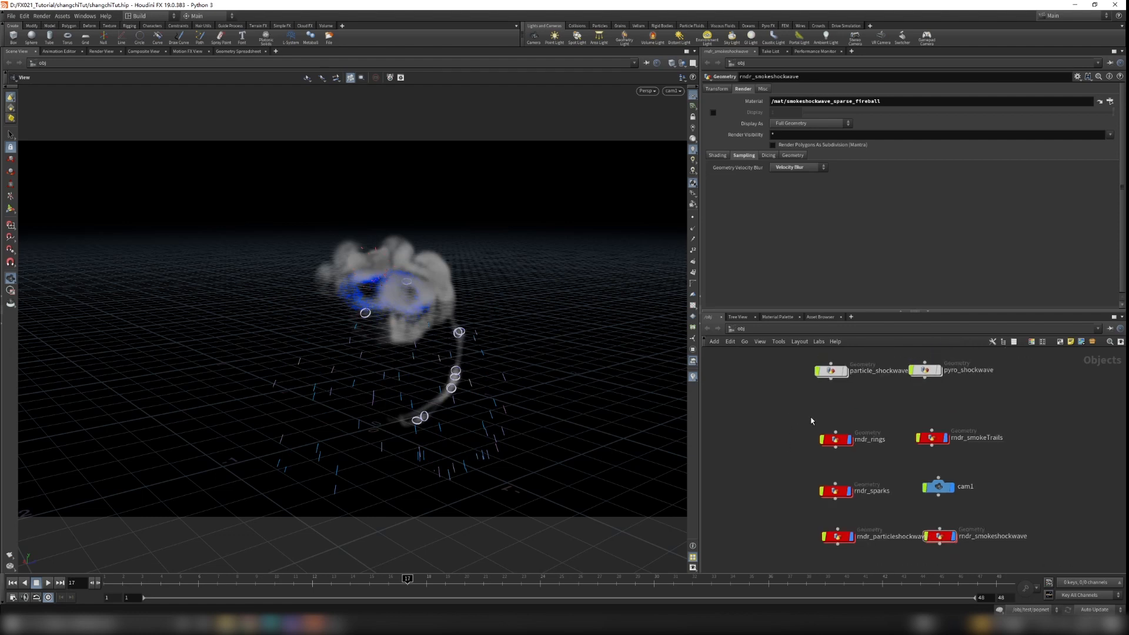
# - Move the cam1 node away from the group of rndr_ nodes in the object network
pyautogui.moveTo(790, 413); pyautogui.dragTo(1028, 548)
pyautogui.click(982, 517)
pyautogui.moveTo(940, 489); pyautogui.dragTo(1063, 485)
# - Inspect the object_merge1 source path inside rndr_rings and return to the object level
pyautogui.click(838, 440)
pyautogui.moveTo(871, 463); pyautogui.dragTo(853, 508, button='middle')
pyautogui.doubleClick(825, 488)
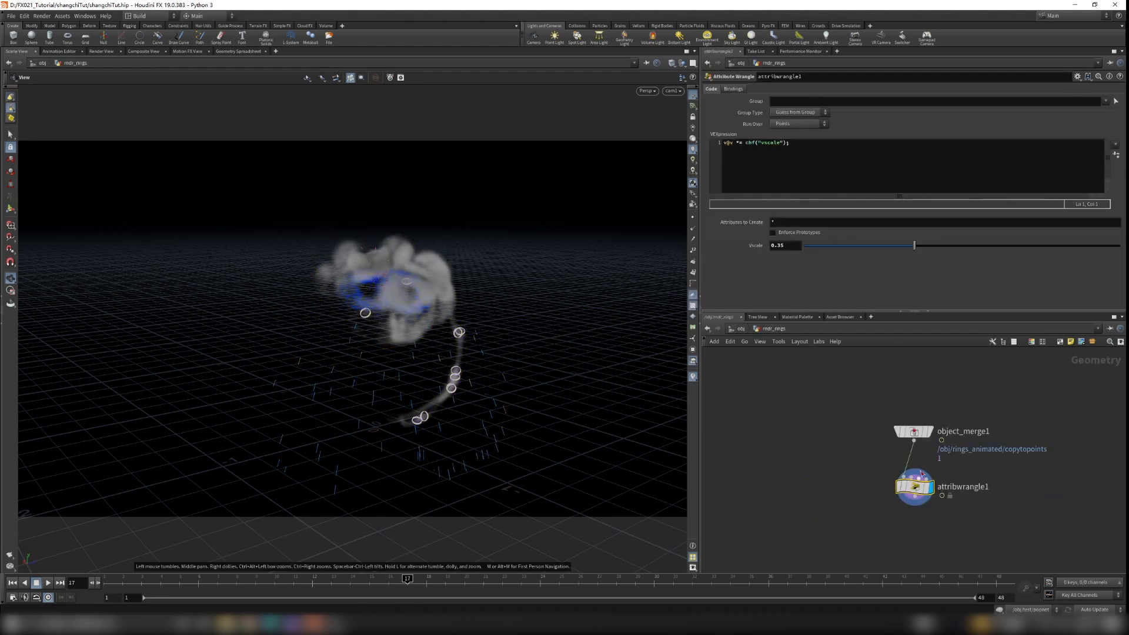
pyautogui.click(908, 416)
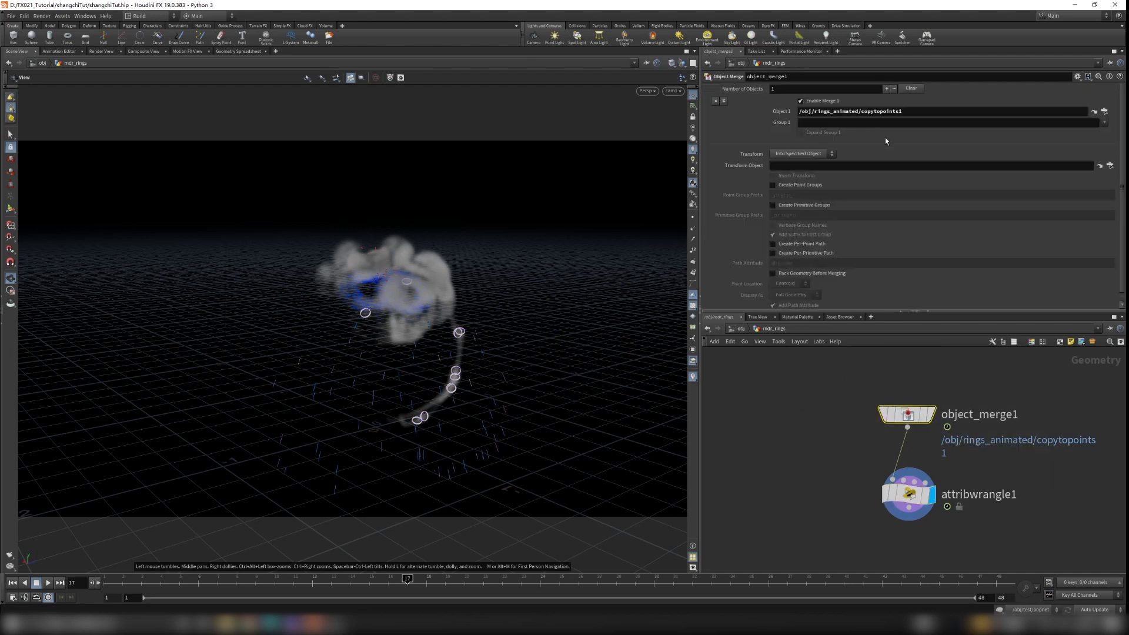
pyautogui.click(742, 330)
pyautogui.scroll(5, 845, 418)
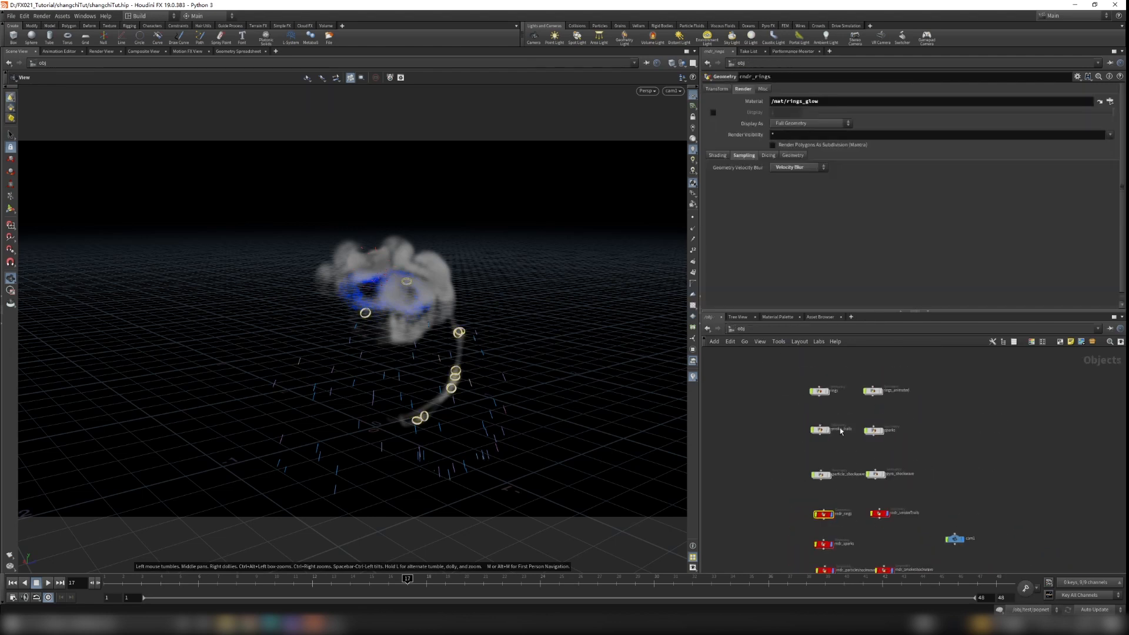
# - Compare the rings source nodes with the rndr_rings, rndr_sparks and other render nodes in the object network
pyautogui.moveTo(784, 374); pyautogui.dragTo(851, 416)
pyautogui.moveTo(886, 495); pyautogui.dragTo(867, 435, button='middle')
pyautogui.moveTo(864, 486); pyautogui.dragTo(941, 530)
pyautogui.moveTo(854, 540); pyautogui.dragTo(855, 474, button='middle')
pyautogui.moveTo(761, 469); pyautogui.dragTo(807, 495)
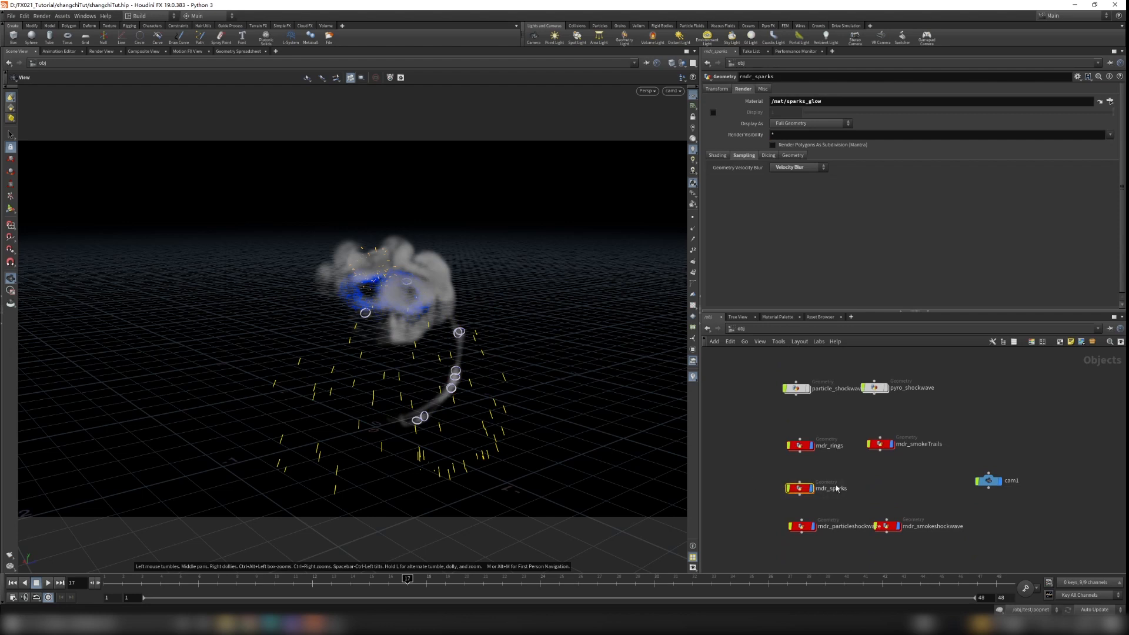
pyautogui.moveTo(841, 479); pyautogui.dragTo(841, 487, button='middle')
pyautogui.moveTo(773, 433); pyautogui.dragTo(926, 457)
pyautogui.moveTo(890, 489); pyautogui.dragTo(890, 532, button='middle')
pyautogui.moveTo(901, 428); pyautogui.dragTo(908, 474, button='middle')
# - Look through the source geometry nodes, including sparks and the two shockwave nodes, alongside their render nodes
pyautogui.click(902, 367)
pyautogui.moveTo(910, 400); pyautogui.dragTo(910, 404, button='middle')
pyautogui.click(821, 425)
pyautogui.moveTo(910, 456); pyautogui.dragTo(906, 426, button='middle')
pyautogui.click(876, 394)
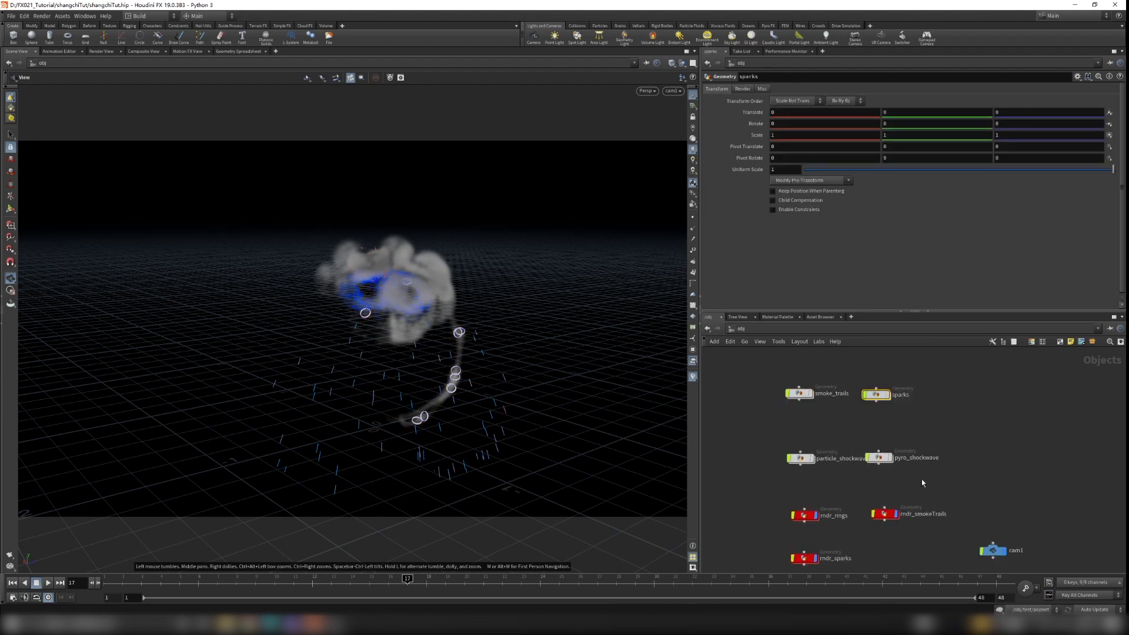
pyautogui.moveTo(840, 491); pyautogui.dragTo(839, 481, button='middle')
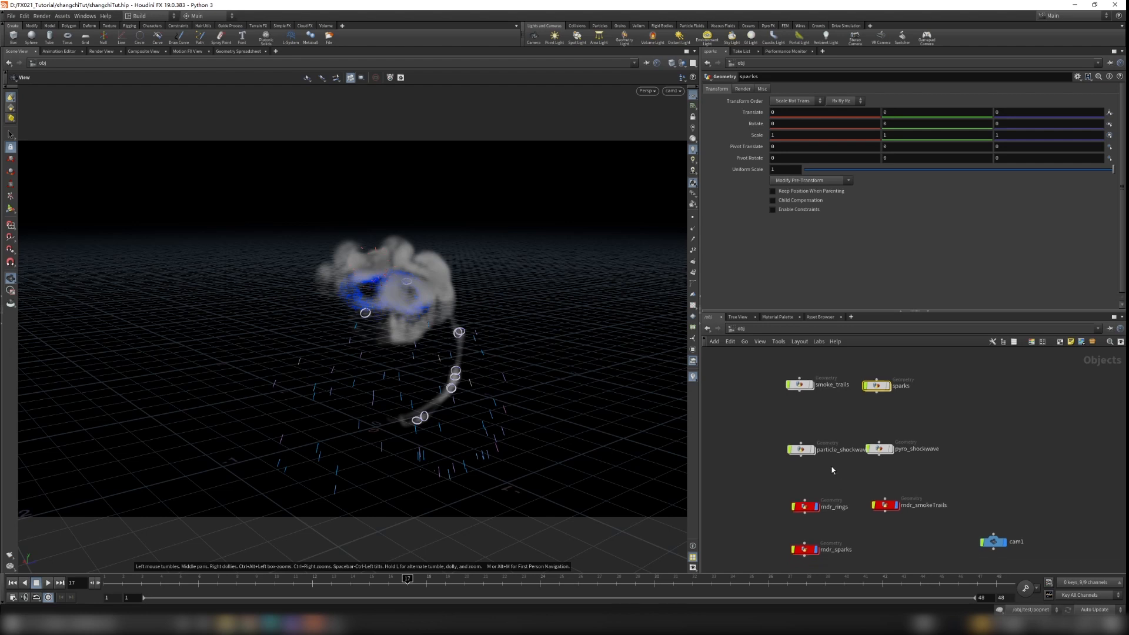
pyautogui.moveTo(910, 527); pyautogui.dragTo(906, 470, button='middle')
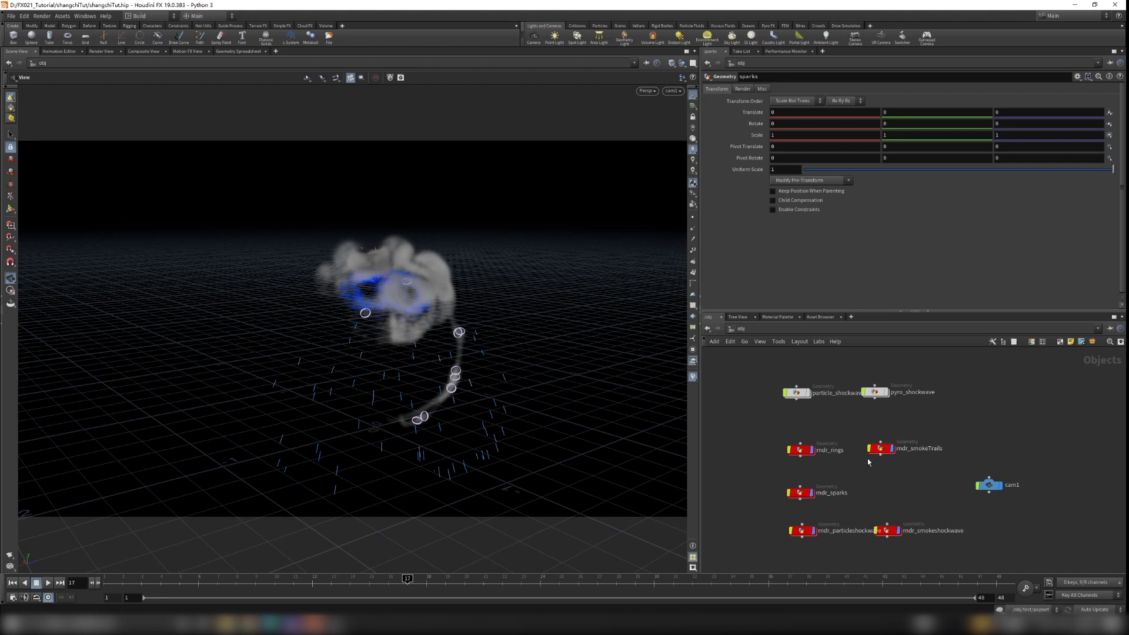
pyautogui.moveTo(878, 490); pyautogui.dragTo(870, 446, button='middle')
# - Select the five rndr_ nodes, show the node colour palette and close it, clearing the selection
pyautogui.moveTo(766, 389); pyautogui.dragTo(926, 501)
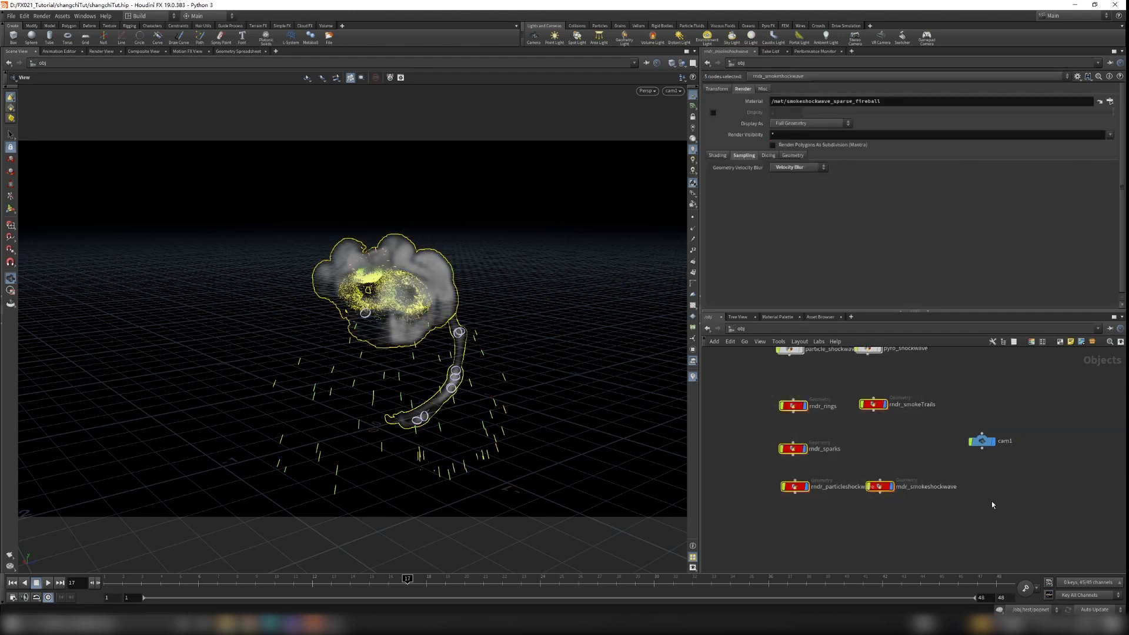
pyautogui.press('c')
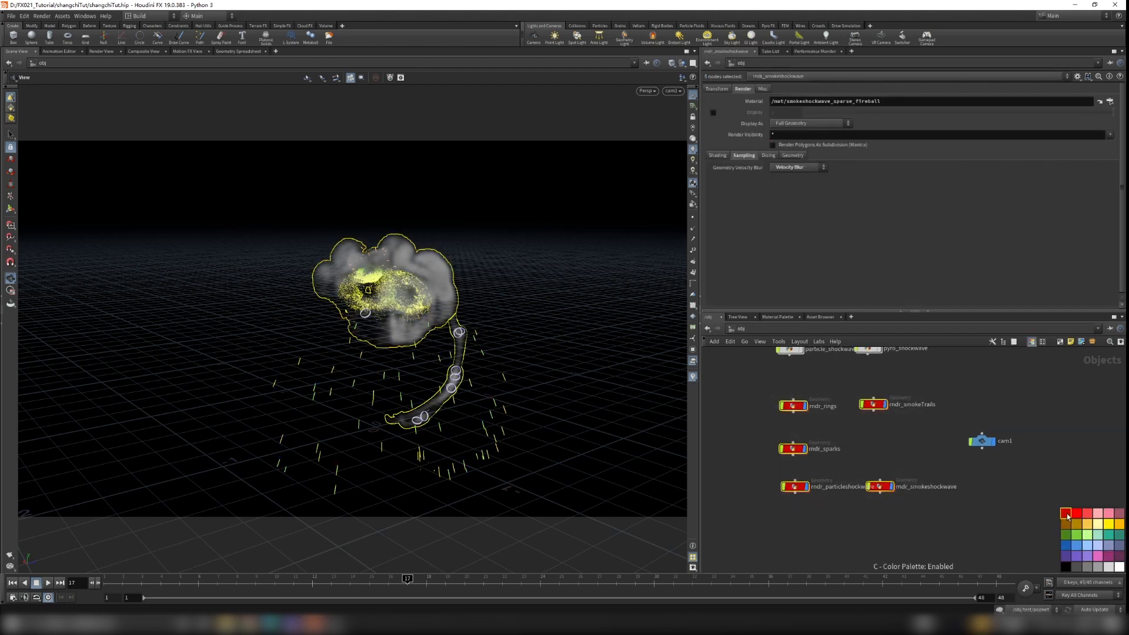
pyautogui.press('c')
pyautogui.click(848, 434)
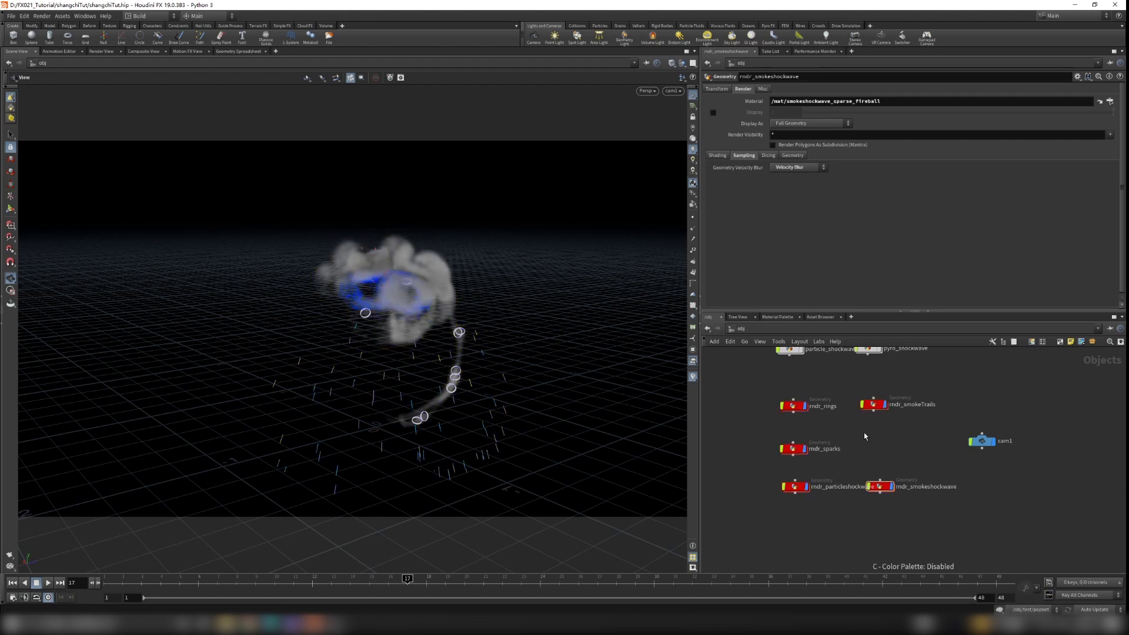
# - Check the Geometry Velocity Blur options in the sampling settings of rndr_rings
pyautogui.moveTo(867, 434); pyautogui.dragTo(878, 471, button='middle')
pyautogui.moveTo(752, 414); pyautogui.dragTo(930, 539)
pyautogui.click(848, 467)
pyautogui.moveTo(851, 462); pyautogui.dragTo(747, 437)
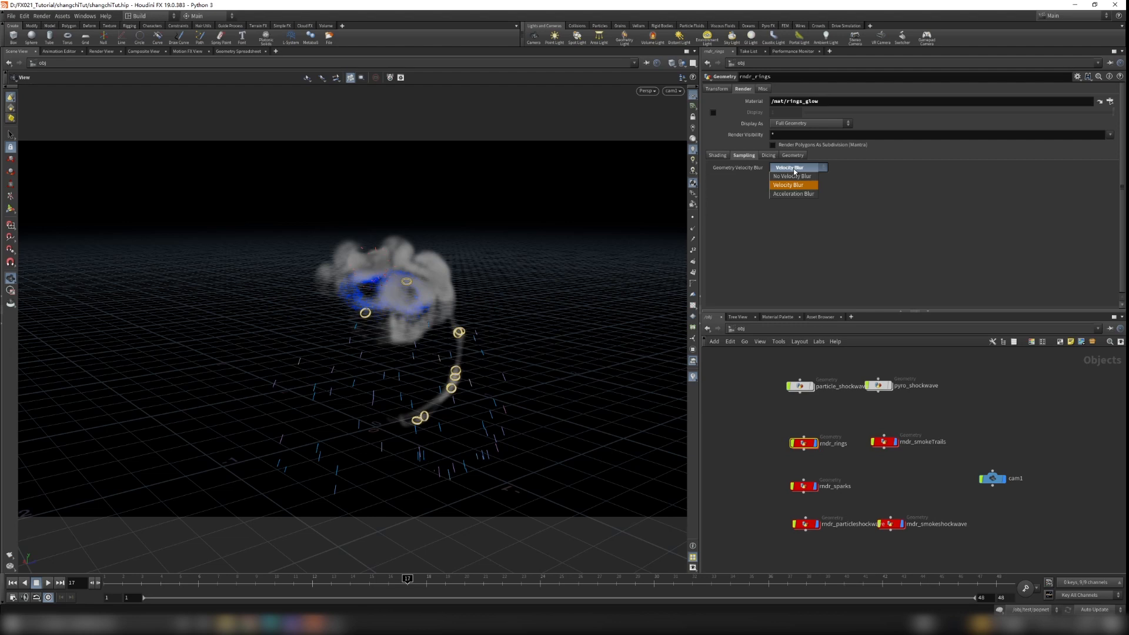
pyautogui.click(1013, 168)
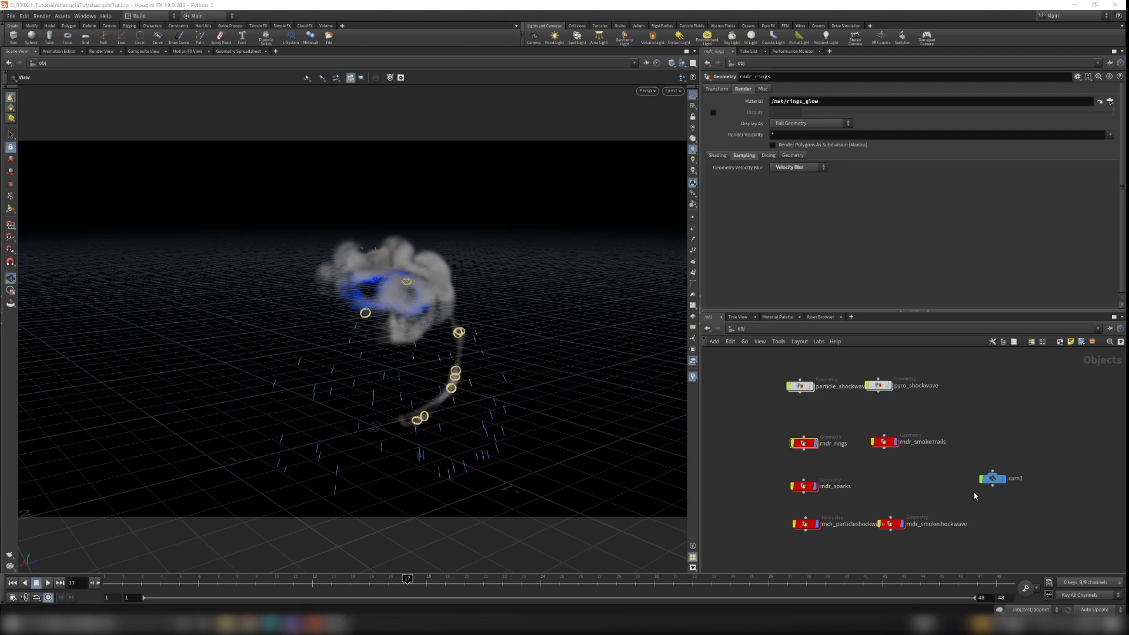
# - Orbit to a different view of the effect and create a new camera from that view
pyautogui.moveTo(387, 333); pyautogui.dragTo(514, 280)
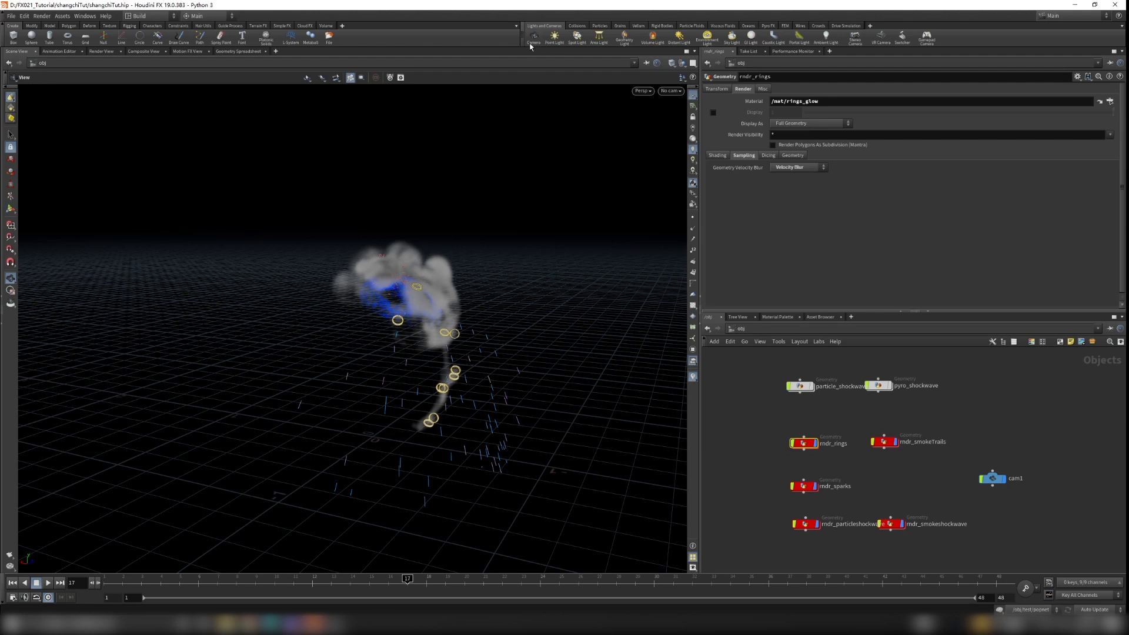
pyautogui.moveTo(476, 298); pyautogui.dragTo(485, 296)
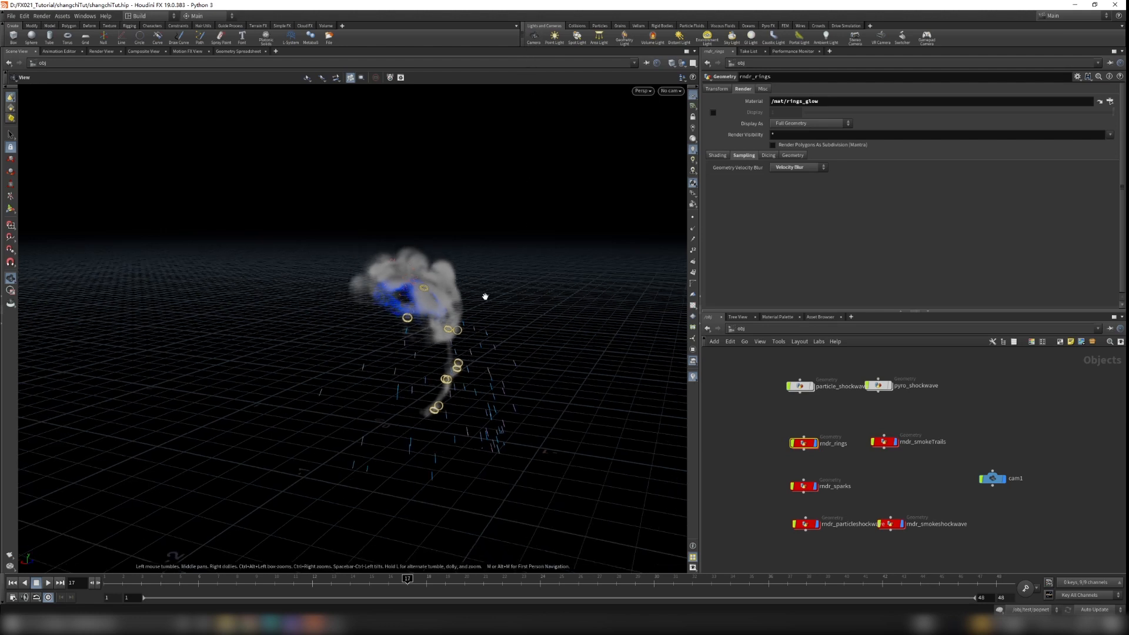
pyautogui.keyDown('ctrl'); pyautogui.click(537, 44); pyautogui.keyUp('ctrl')
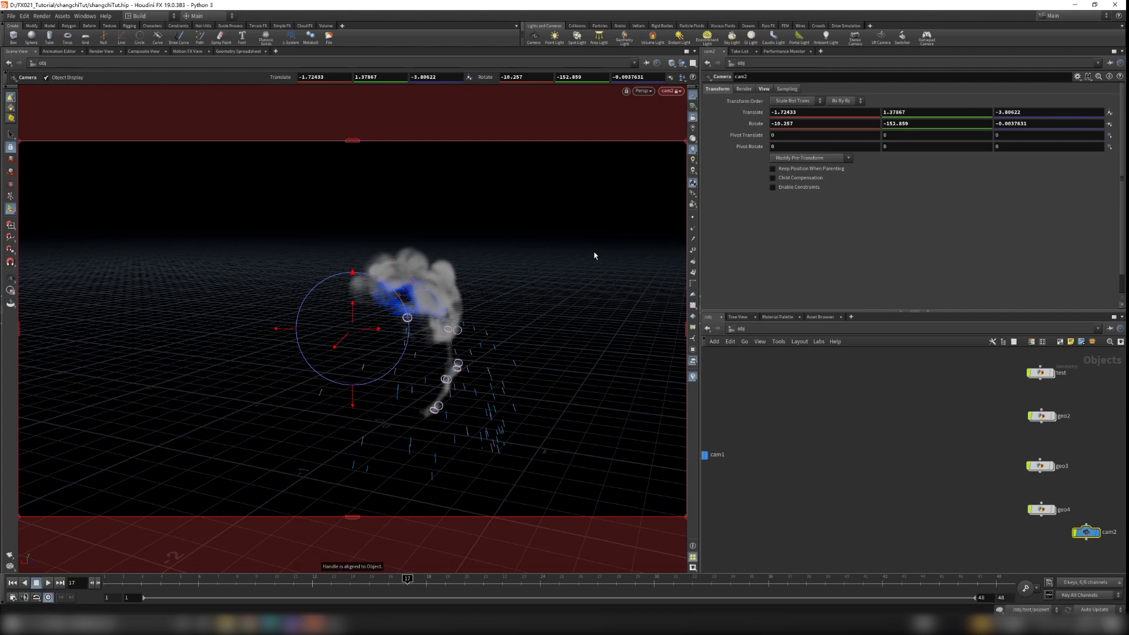
# - Delete the newly created camera cam2 from the object network
pyautogui.moveTo(1053, 528); pyautogui.dragTo(878, 495, button='middle')
pyautogui.scroll(-2, 881, 500)
pyautogui.moveTo(950, 524); pyautogui.dragTo(899, 464)
pyautogui.press('Delete')
# - Select cam1 and look through it in the viewport
pyautogui.scroll(-2, 900, 466)
pyautogui.moveTo(899, 466); pyautogui.dragTo(1019, 510, button='middle')
pyautogui.moveTo(768, 506); pyautogui.dragTo(939, 501, button='middle')
pyautogui.scroll(3, 939, 501)
pyautogui.moveTo(979, 482); pyautogui.dragTo(980, 467)
pyautogui.click(669, 91)
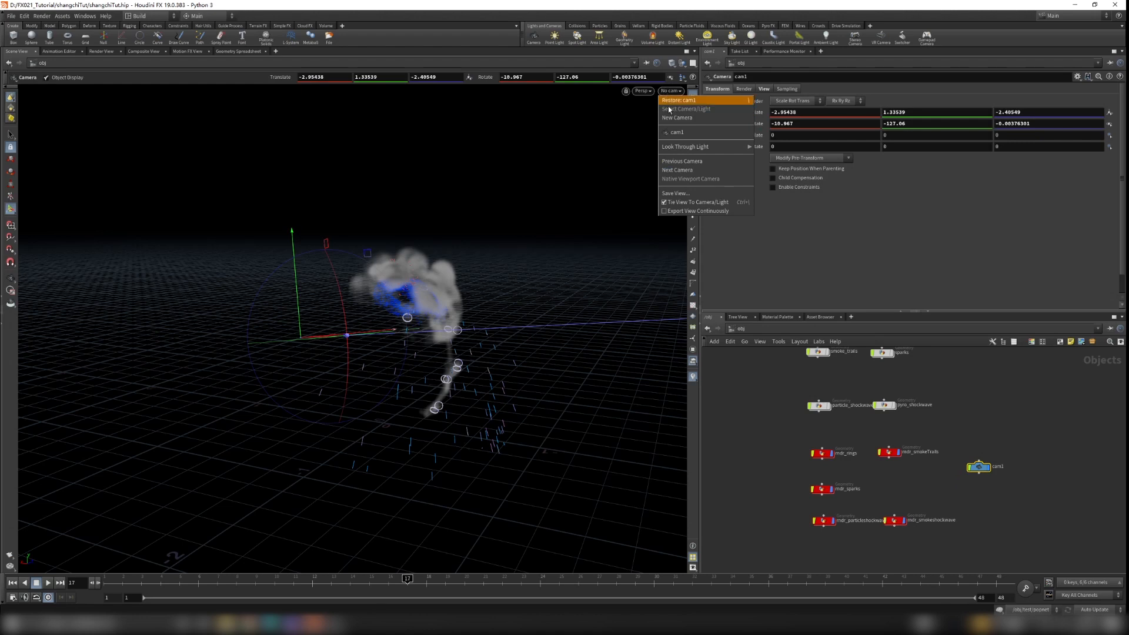
pyautogui.click(670, 133)
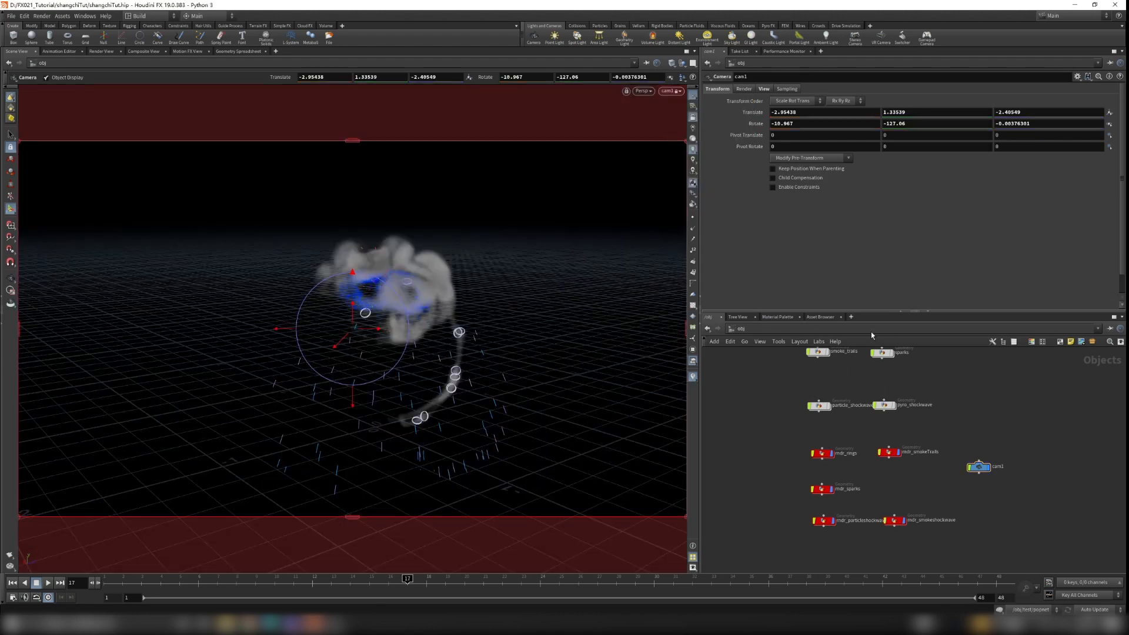
# - Switch the network editor to the out network and display the mantra1 node's parameters
pyautogui.click(762, 332)
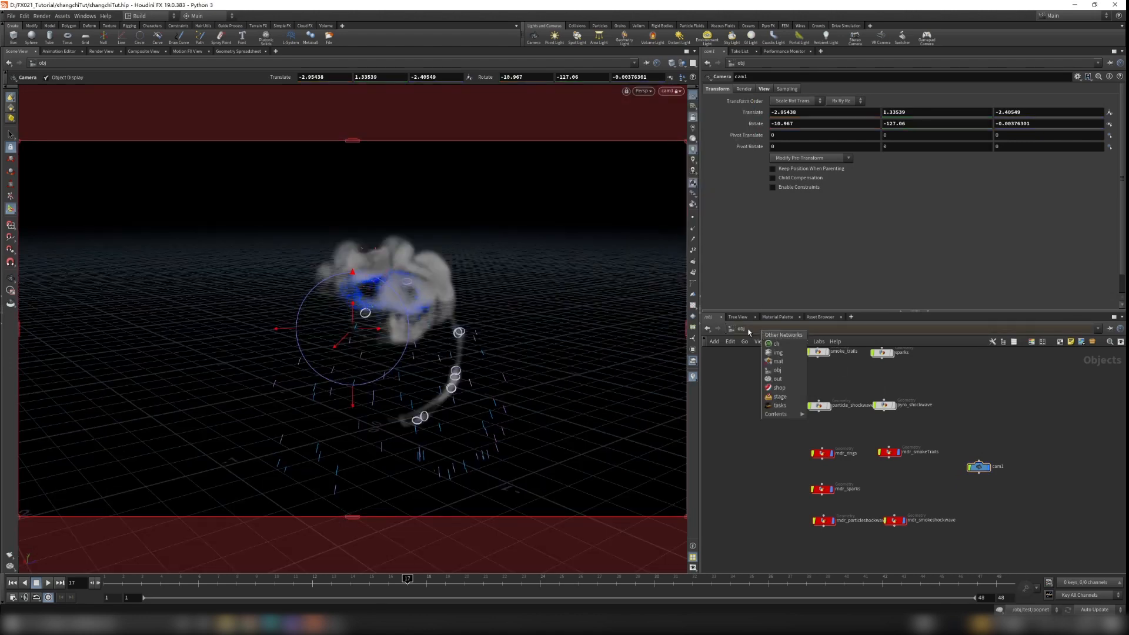
pyautogui.click(777, 379)
pyautogui.scroll(3, 943, 474)
pyautogui.moveTo(815, 409); pyautogui.dragTo(914, 486)
pyautogui.moveTo(974, 431); pyautogui.dragTo(873, 433, button='middle')
pyautogui.click(989, 455)
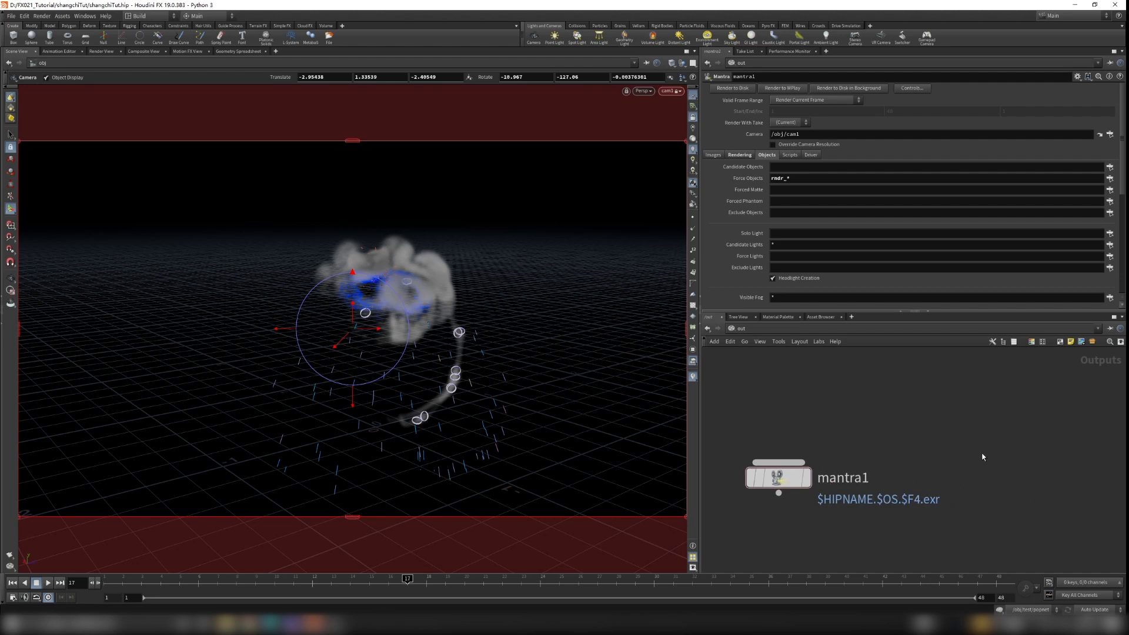
pyautogui.press('Tab')
pyautogui.write('mant')
pyautogui.press('BackSpace')
pyautogui.press('BackSpace')
pyautogui.press('BackSpace')
pyautogui.press('BackSpace')
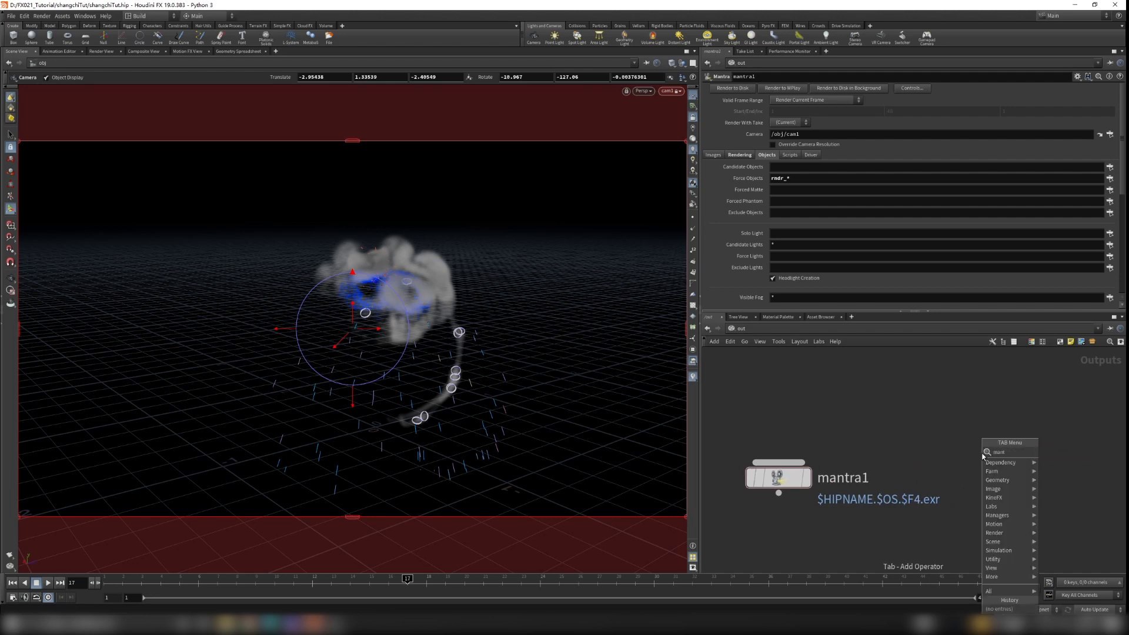
pyautogui.press('Escape')
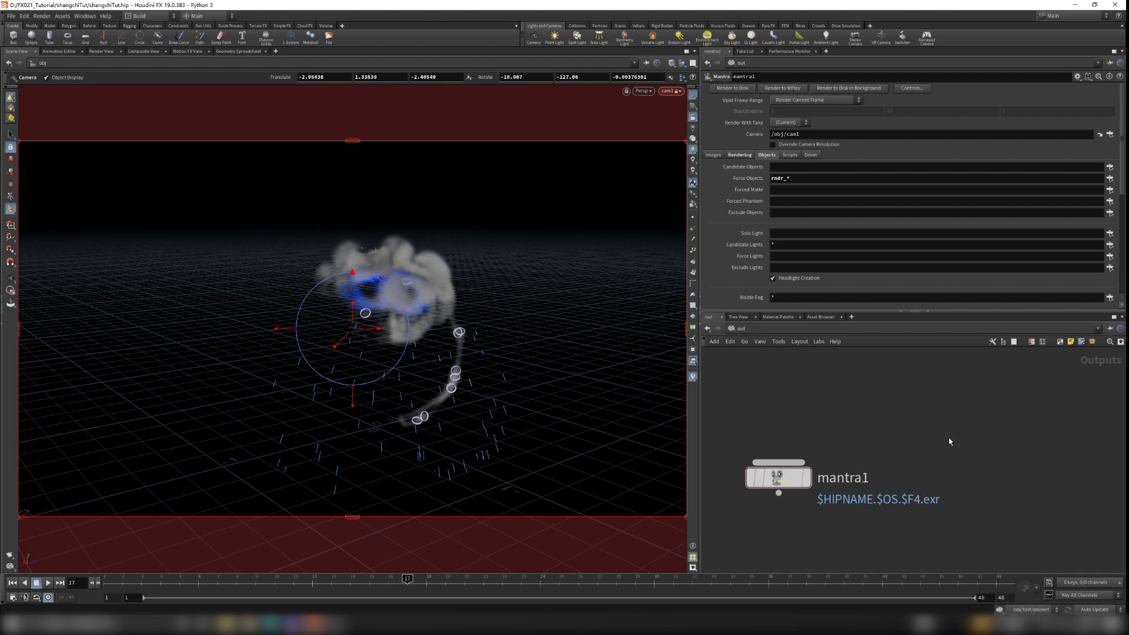
# - Check mantra1's image output settings and choose Physically Based Rendering as its rendering engine
pyautogui.click(714, 155)
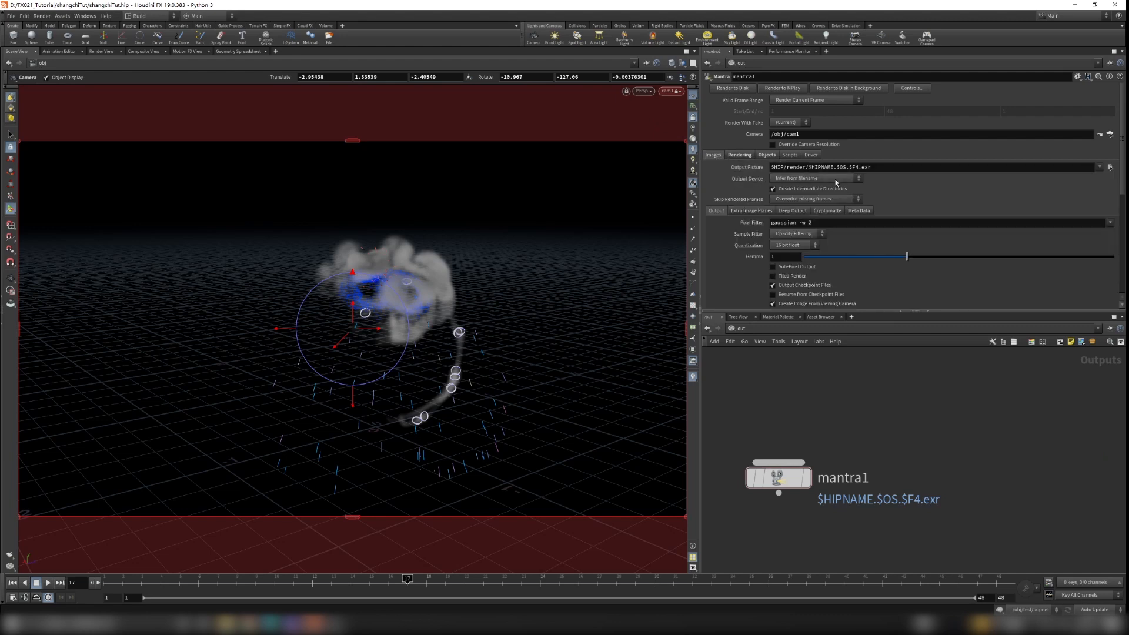
pyautogui.click(739, 155)
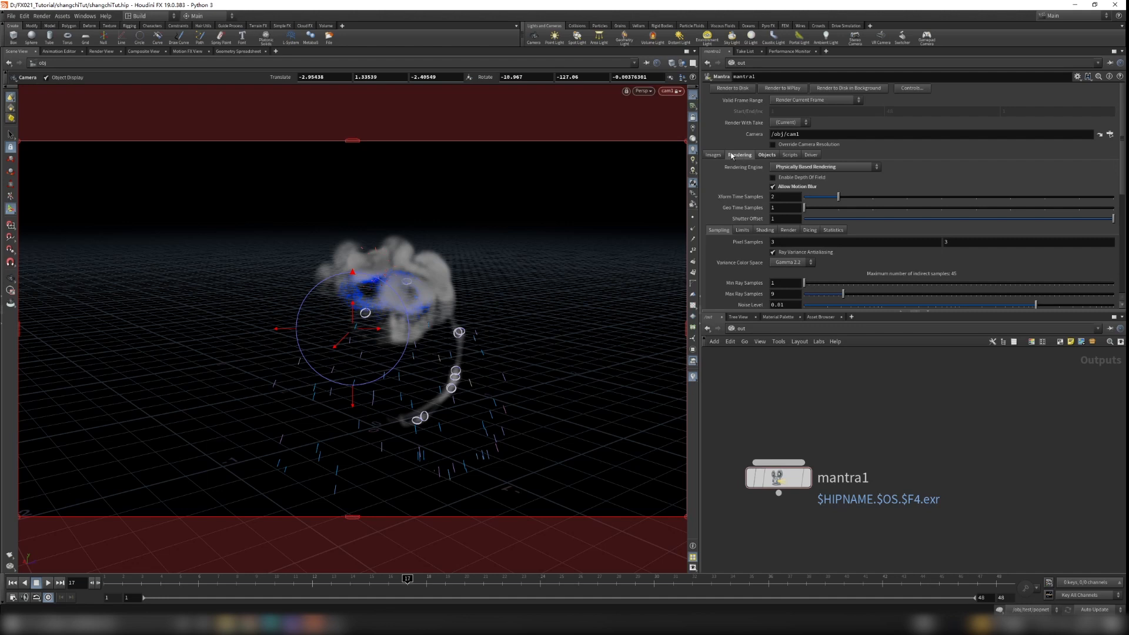
pyautogui.click(793, 168)
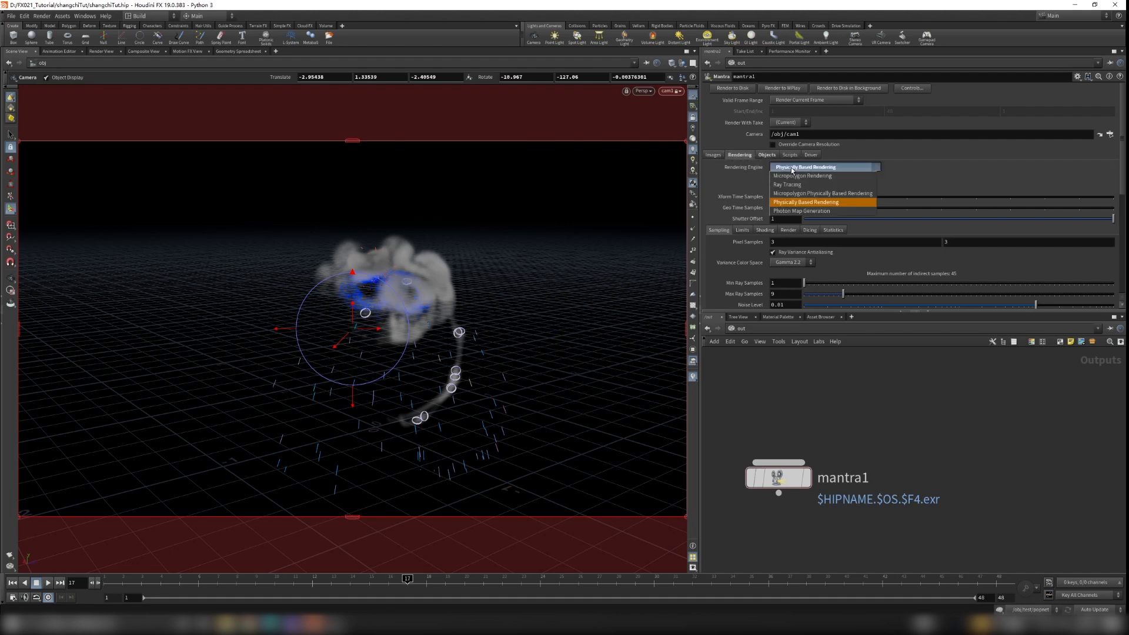
pyautogui.click(802, 203)
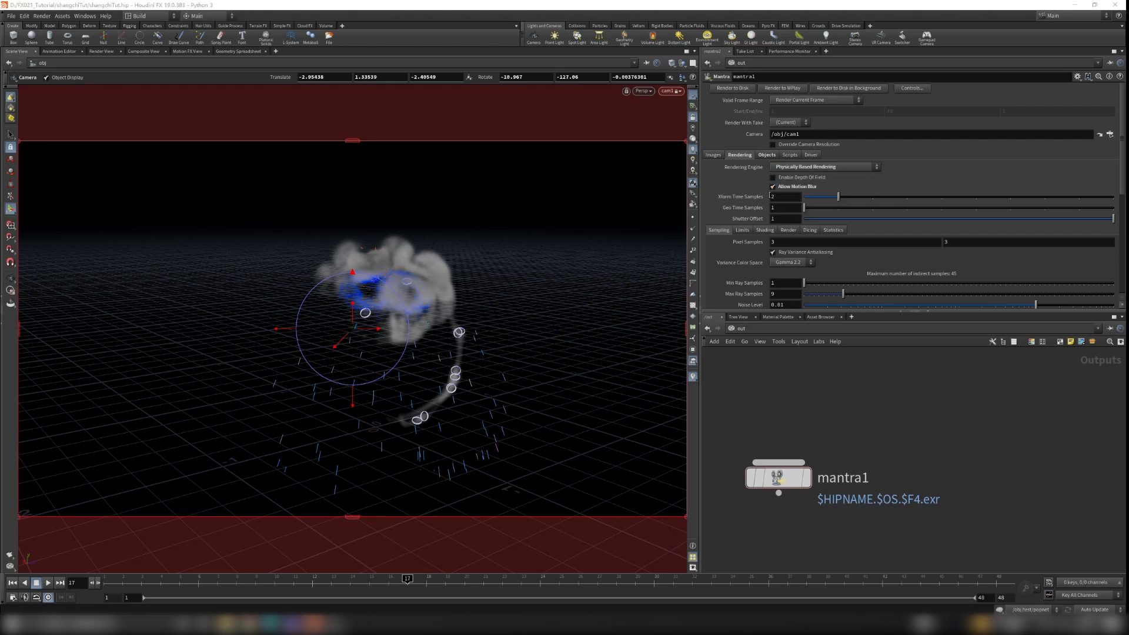
# - Review mantra1's motion blur, pixel sample, ray sample and quality settings, then its remaining object and driver settings
pyautogui.scroll(-3, 762, 194)
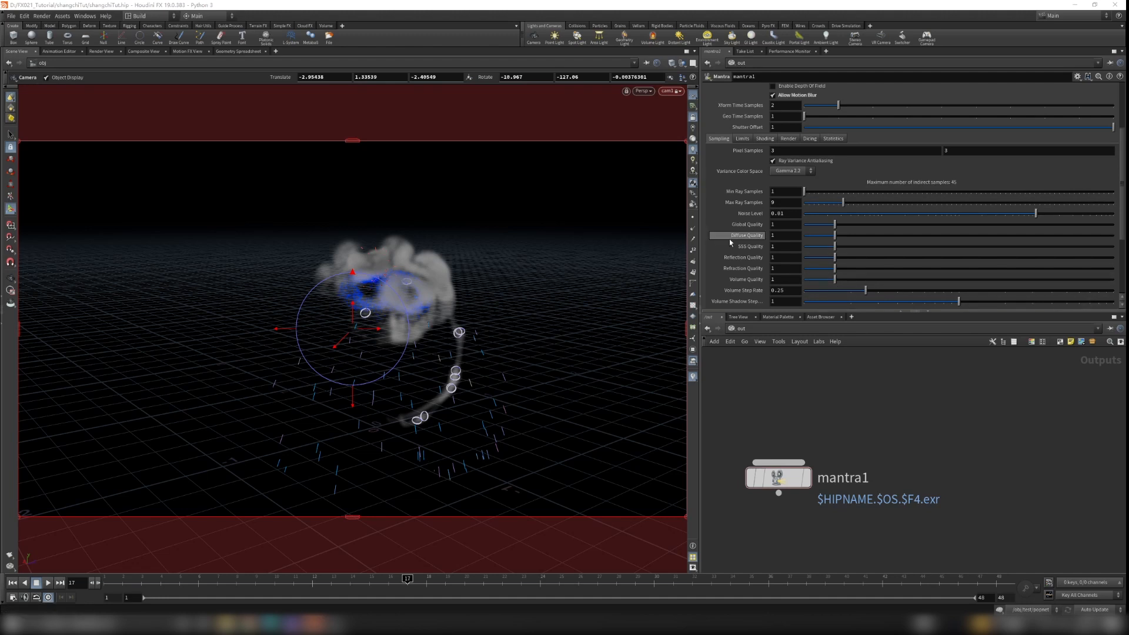
pyautogui.scroll(-3, 730, 239)
pyautogui.scroll(7, 732, 239)
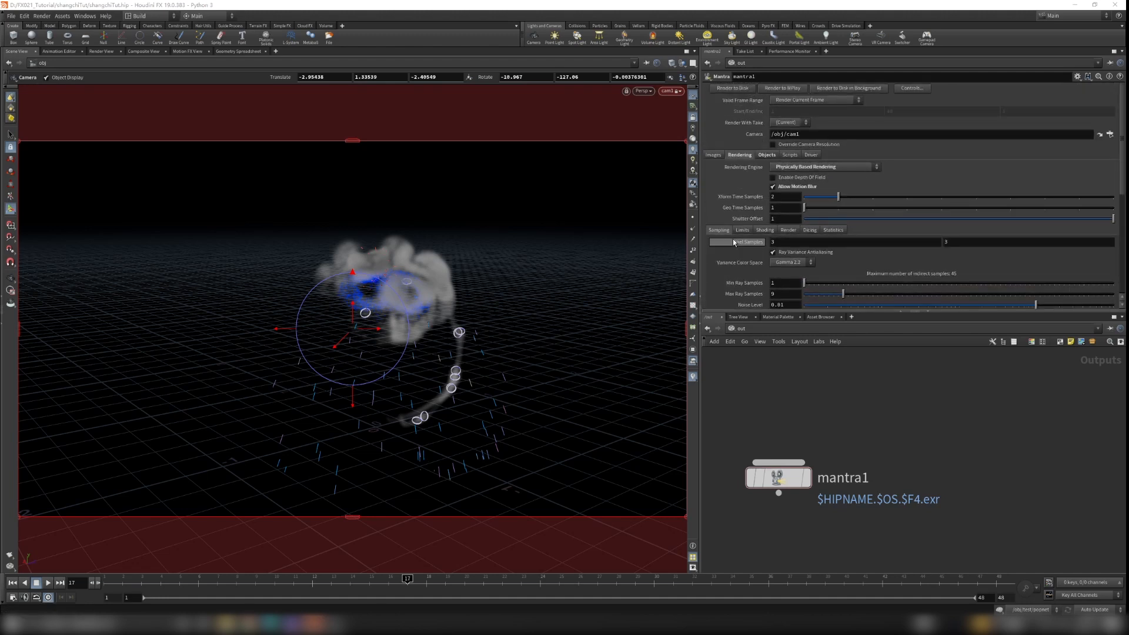
pyautogui.scroll(-4, 739, 265)
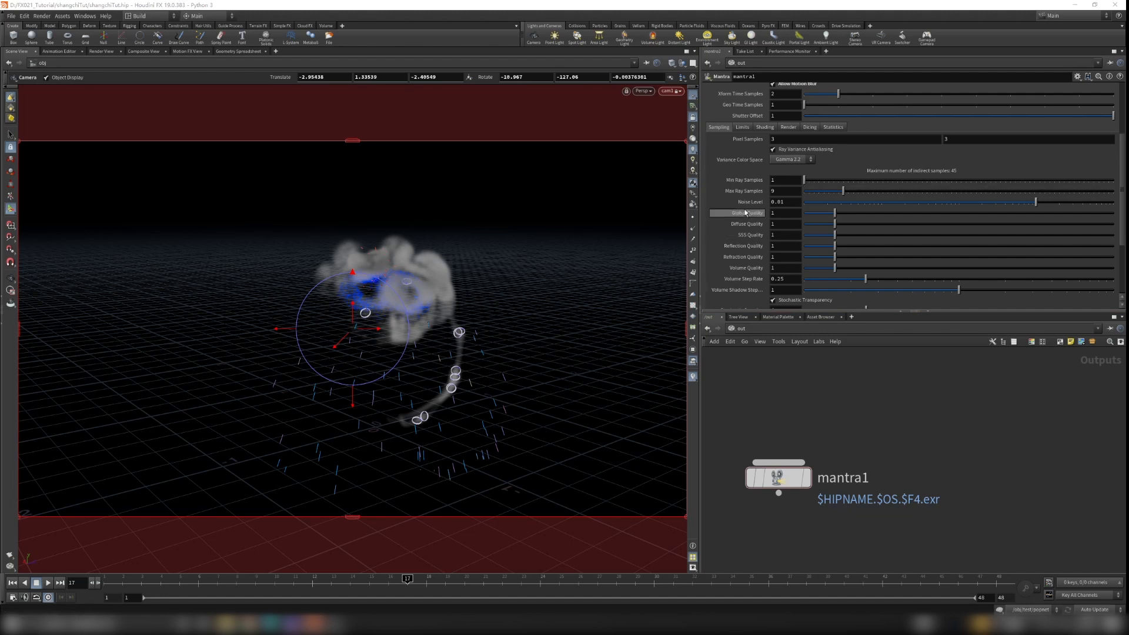
pyautogui.scroll(2, 747, 229)
pyautogui.scroll(1, 746, 234)
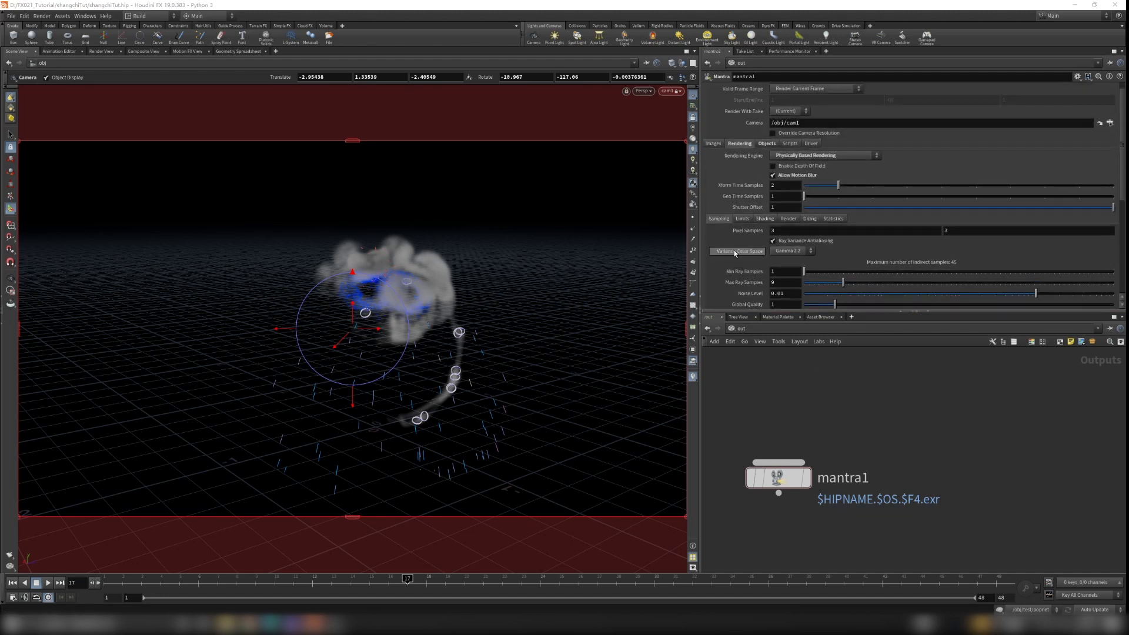
pyautogui.click(765, 144)
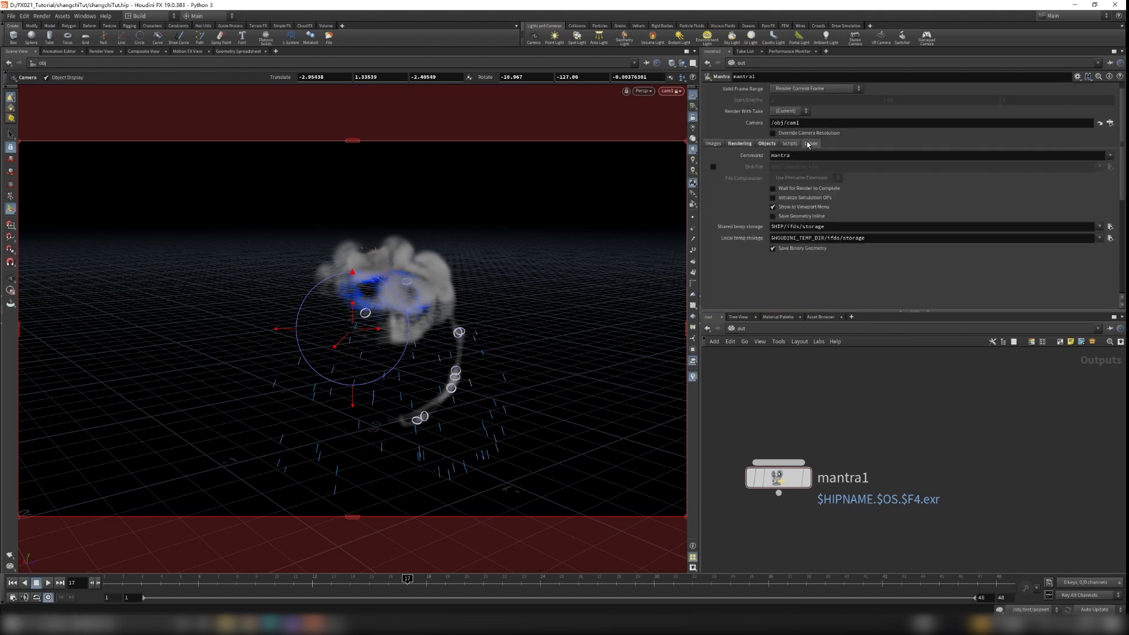
# - Clear the candidate objects pattern in mantra1's object settings
pyautogui.click(785, 155)
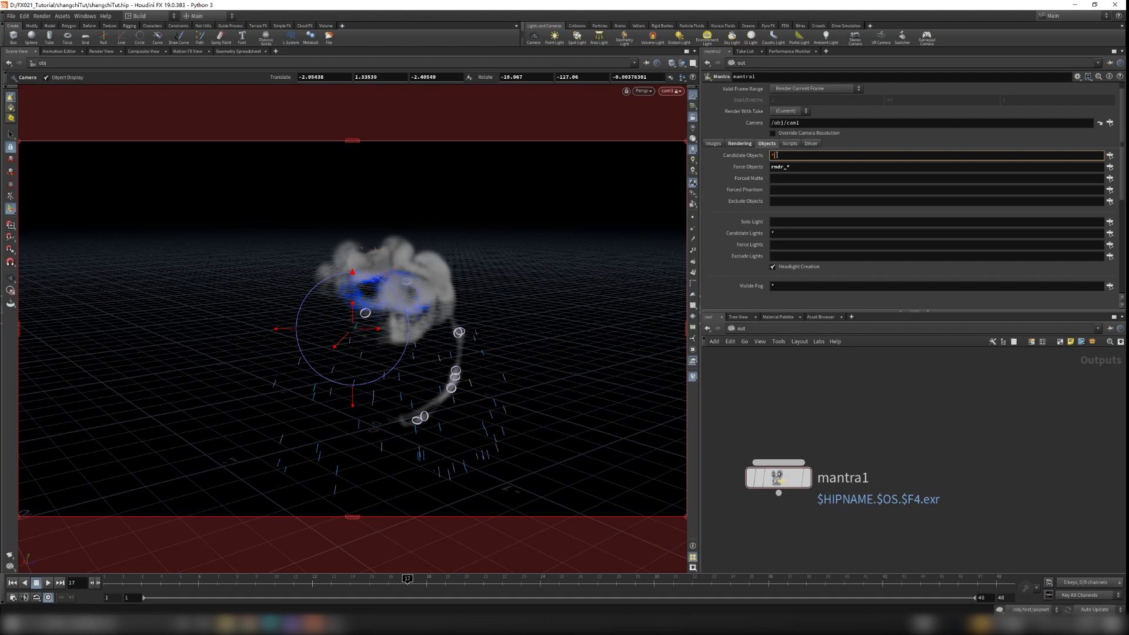
pyautogui.moveTo(775, 155); pyautogui.dragTo(765, 154)
pyautogui.press('BackSpace')
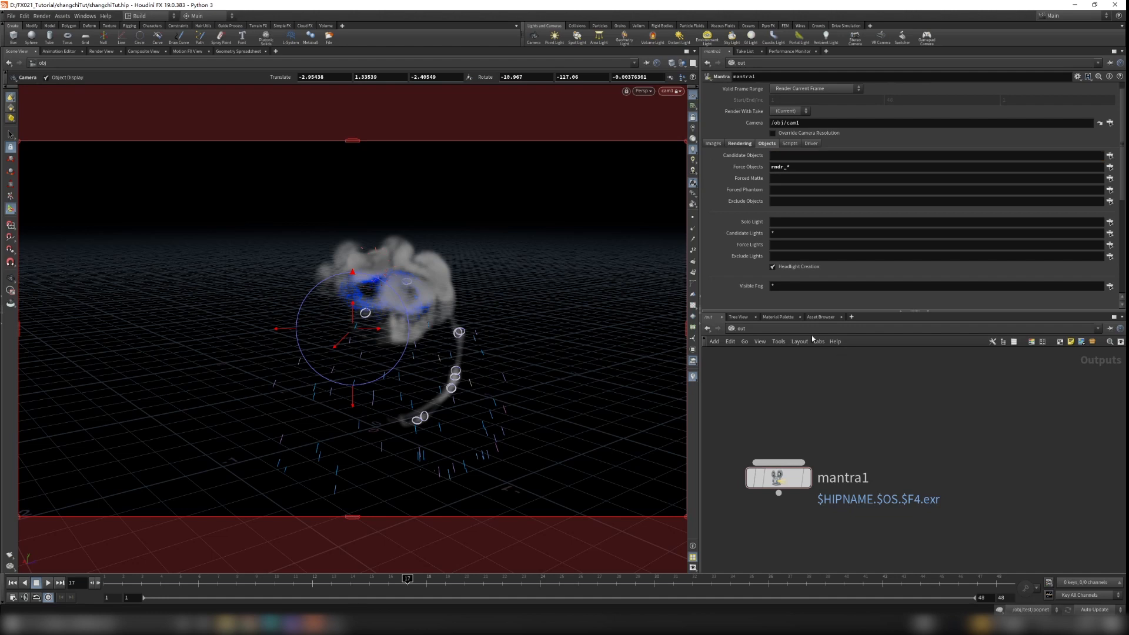
# - Check which scene objects mantra1's rndr_* force objects pattern covers in the operator chooser
pyautogui.moveTo(793, 170); pyautogui.dragTo(718, 169)
pyautogui.click(823, 171)
pyautogui.click(785, 167)
pyautogui.click(857, 172)
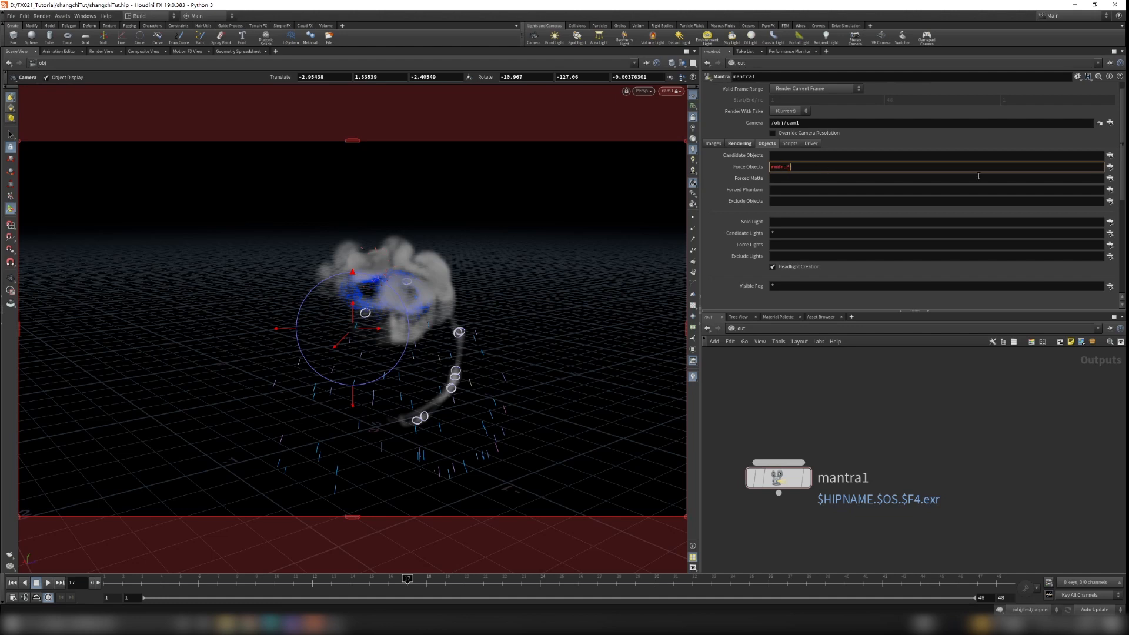
pyautogui.click(1111, 168)
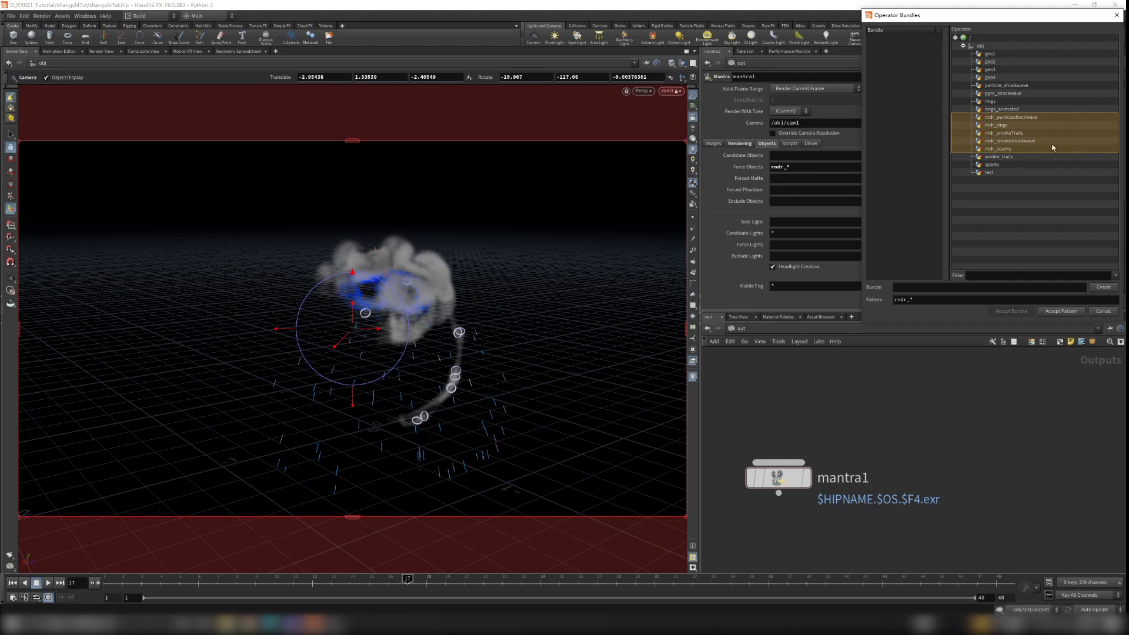
pyautogui.click(1116, 16)
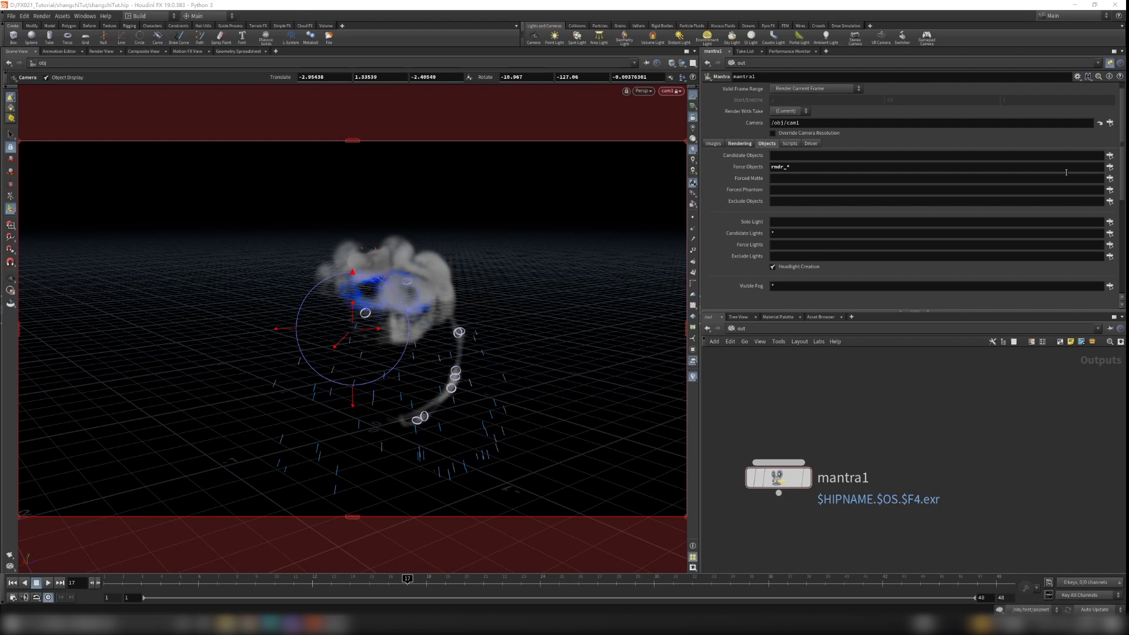
# - Replace mantra1's force objects pattern with only the rndr_rings object
pyautogui.click(831, 168)
pyautogui.press('BackSpace')
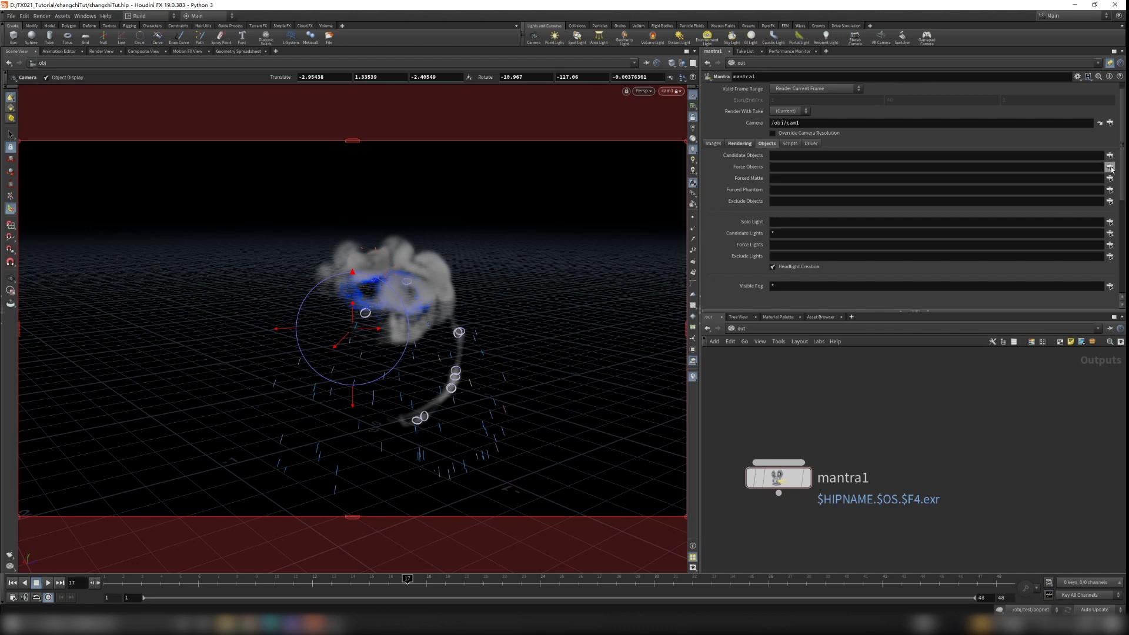
pyautogui.click(1109, 167)
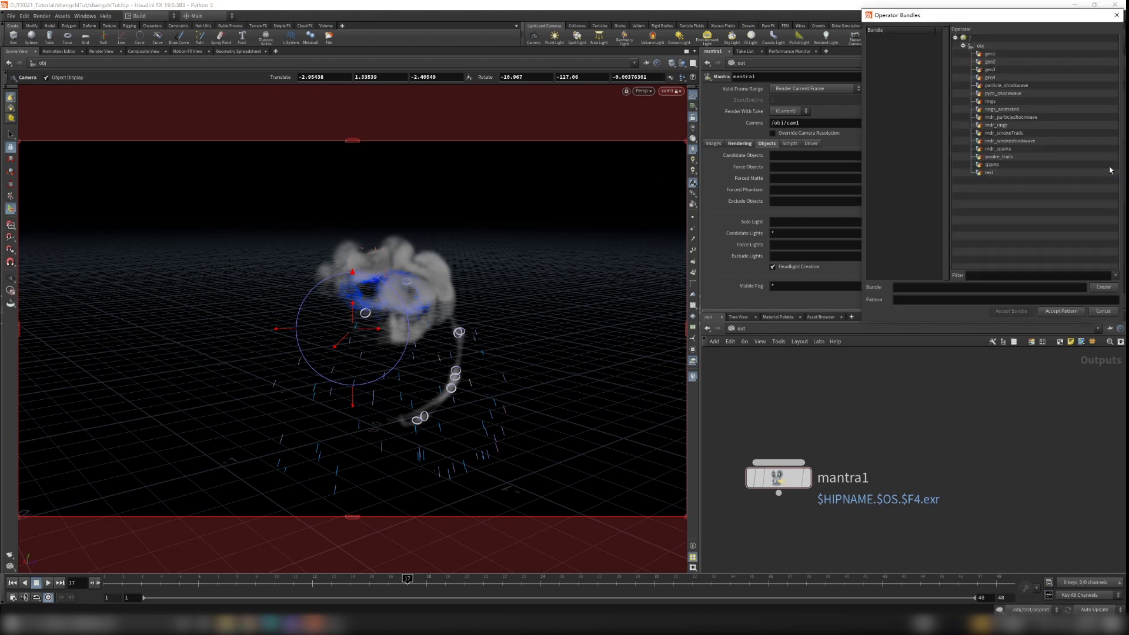
pyautogui.click(997, 125)
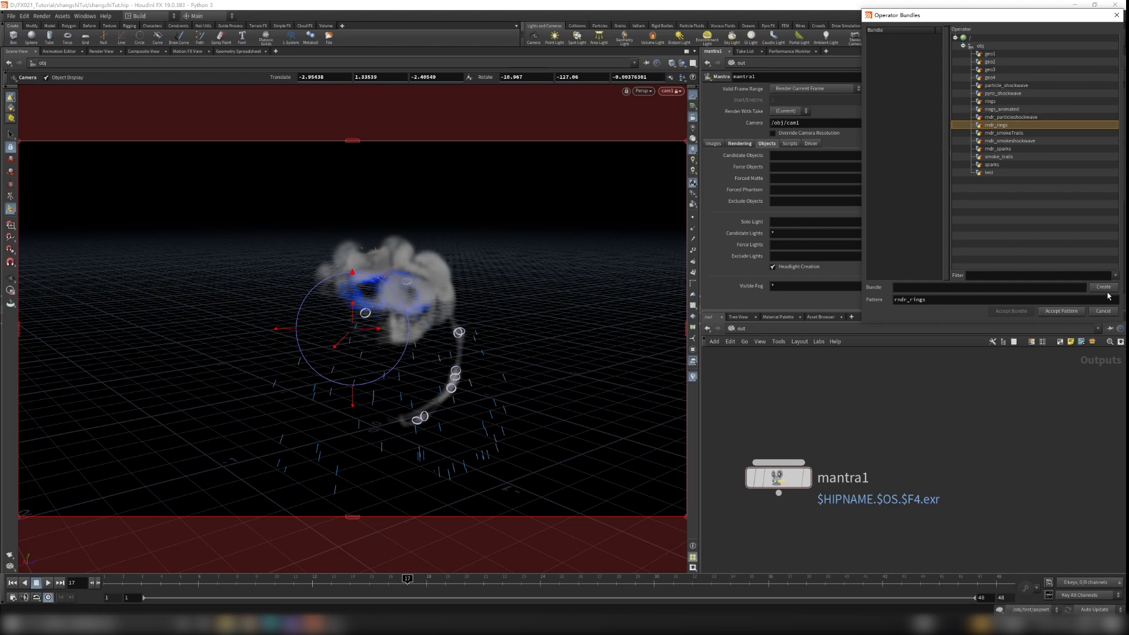
pyautogui.click(1060, 311)
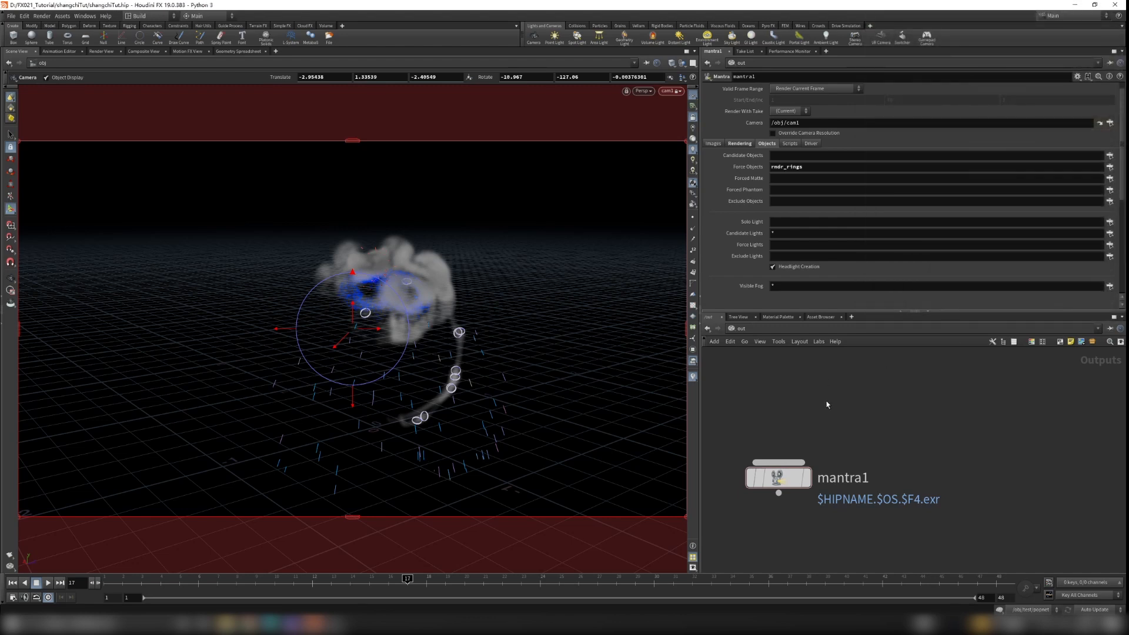
# - Unlock the camera from the viewport and go inside the rndr_rings geometry node in the obj network
pyautogui.click(693, 116)
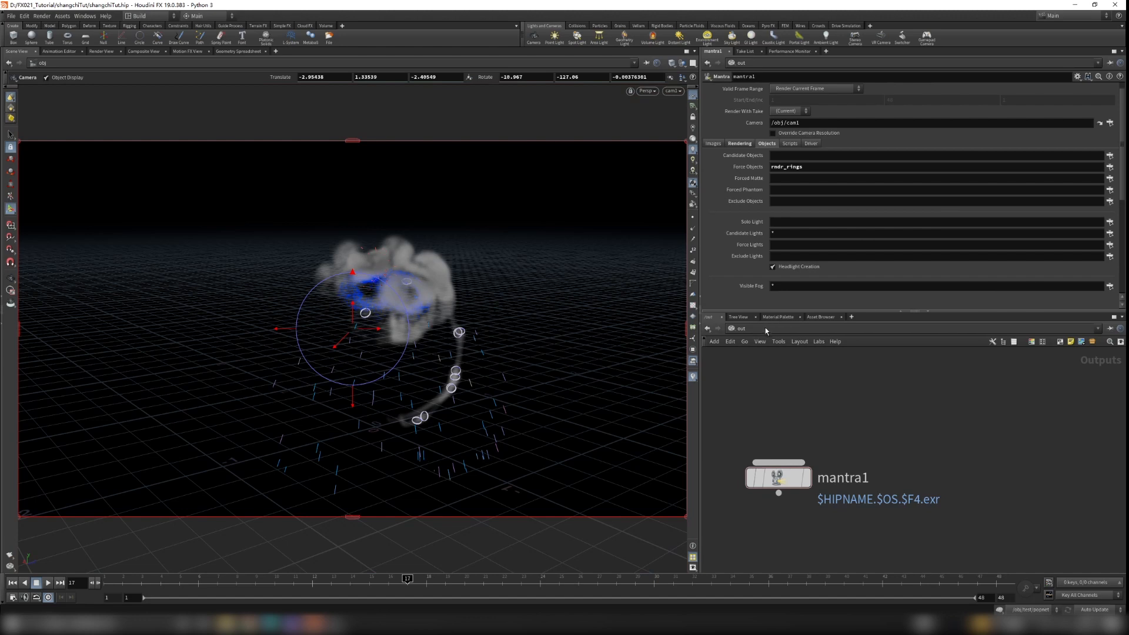
pyautogui.click(765, 327)
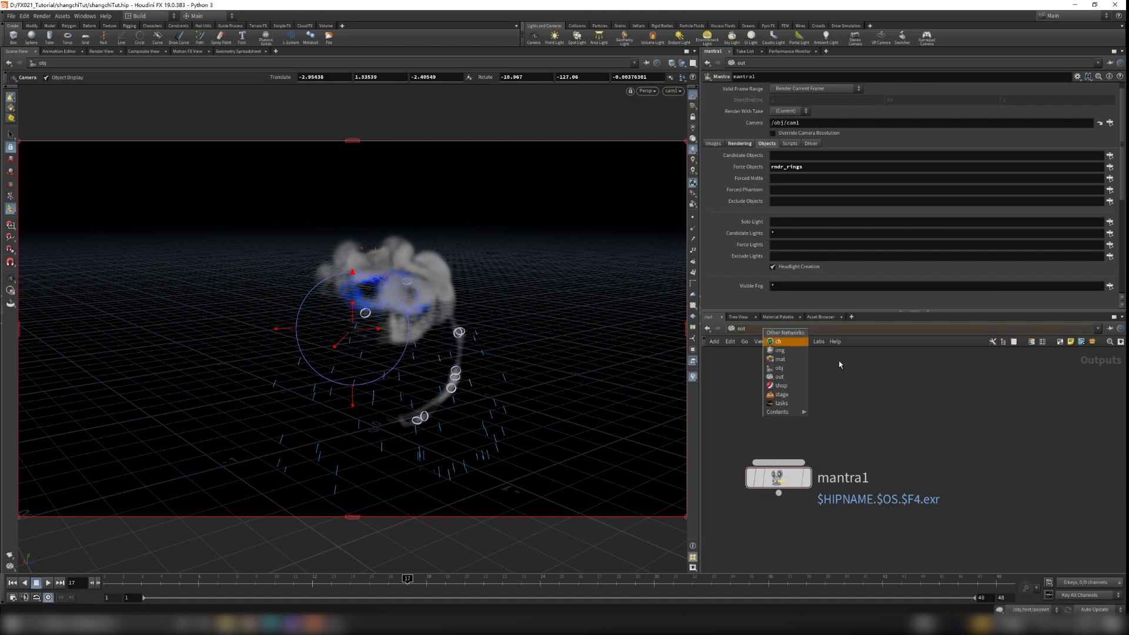
pyautogui.click(781, 371)
pyautogui.doubleClick(822, 453)
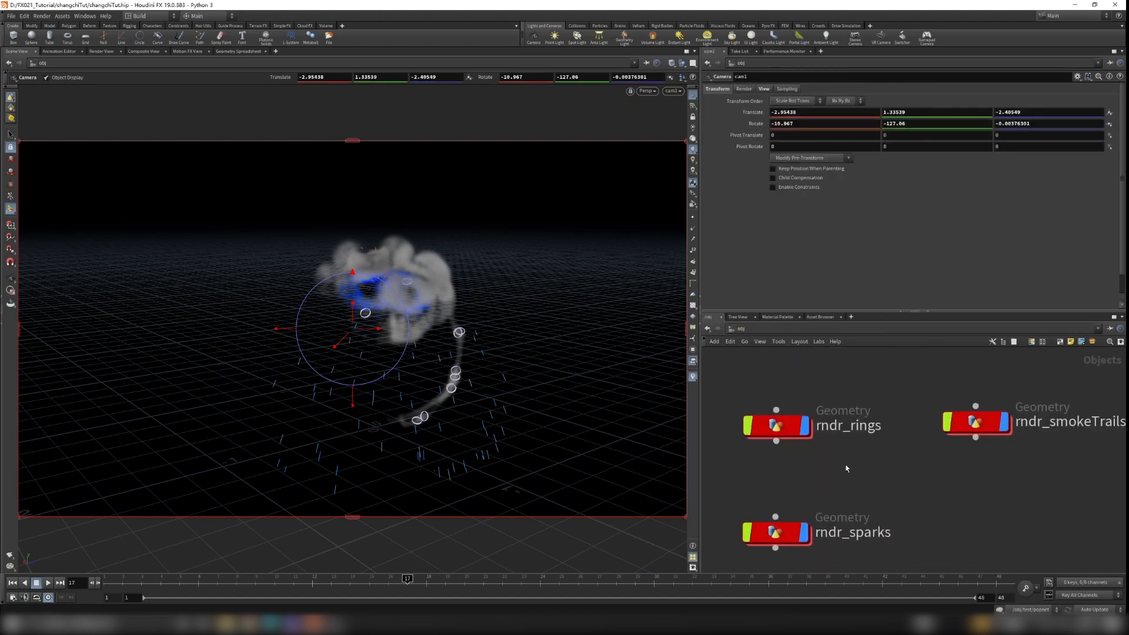
pyautogui.moveTo(805, 457); pyautogui.dragTo(1040, 536)
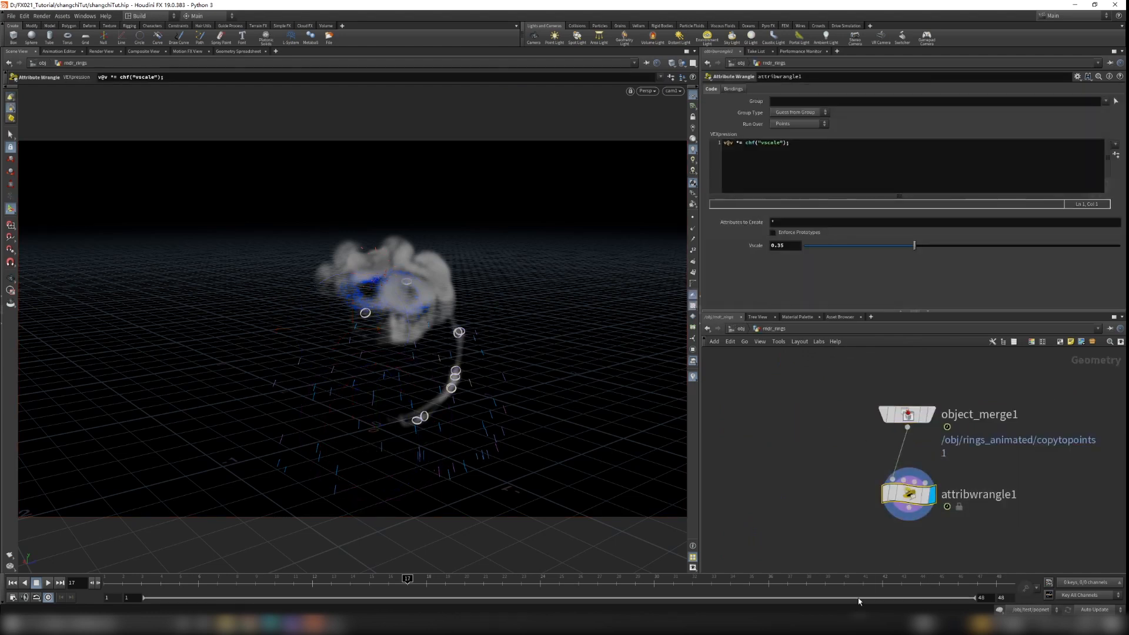
# - Display object_merge1 instead of attribwrangle1 inside rndr_rings and hide the other objects in the viewport
pyautogui.moveTo(837, 470); pyautogui.dragTo(834, 491, button='middle')
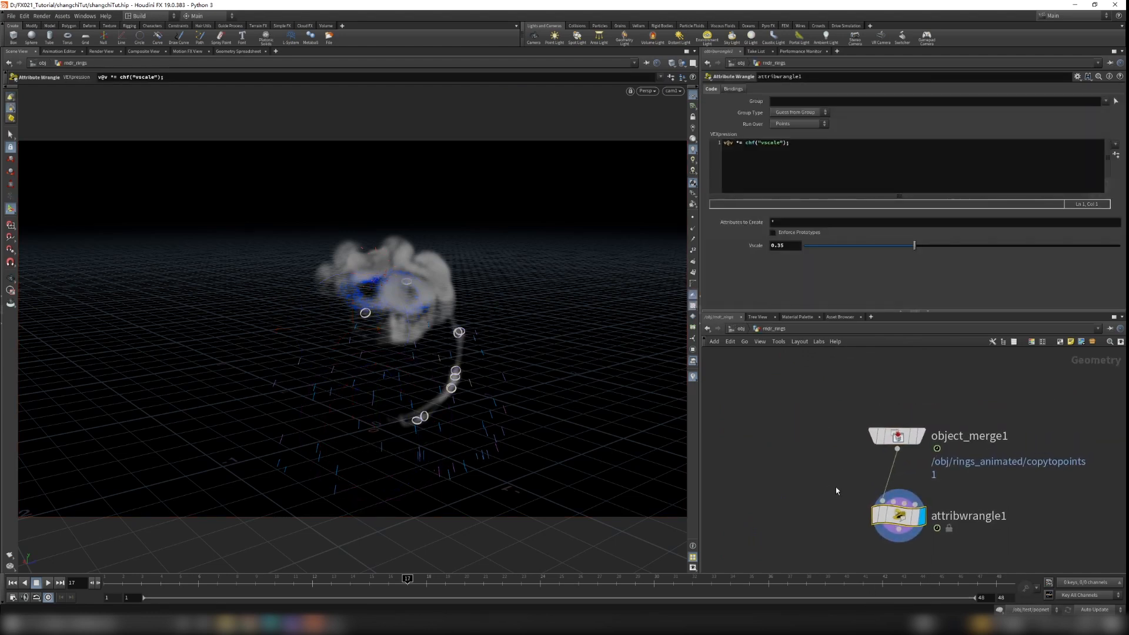
pyautogui.moveTo(850, 401); pyautogui.dragTo(1048, 444)
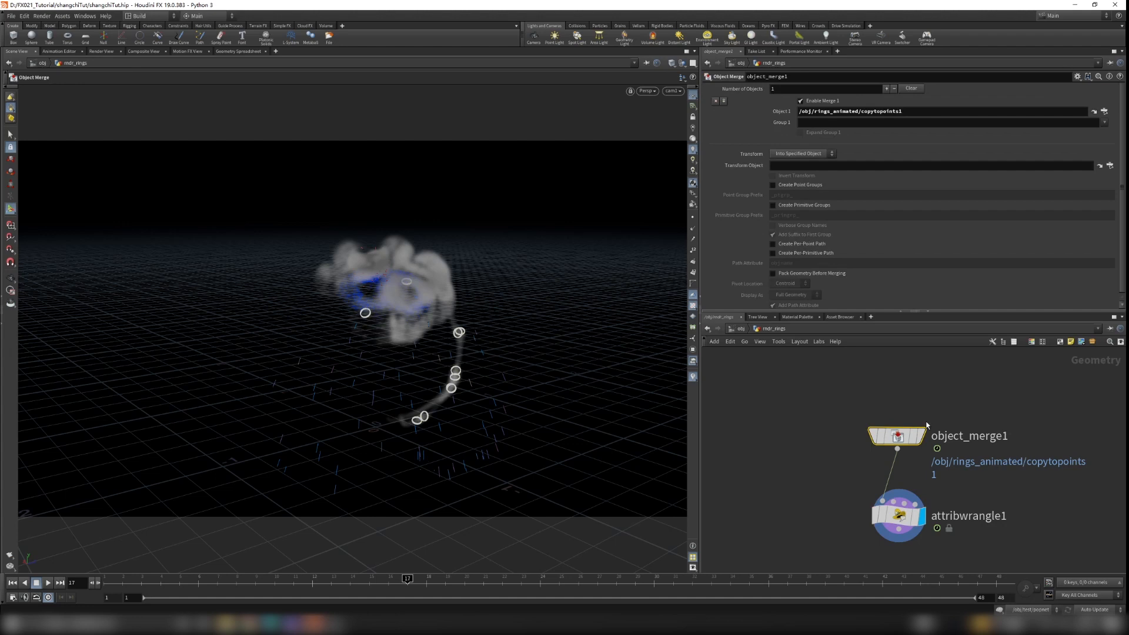
pyautogui.click(922, 431)
pyautogui.moveTo(825, 398); pyautogui.dragTo(1011, 464)
pyautogui.click(683, 63)
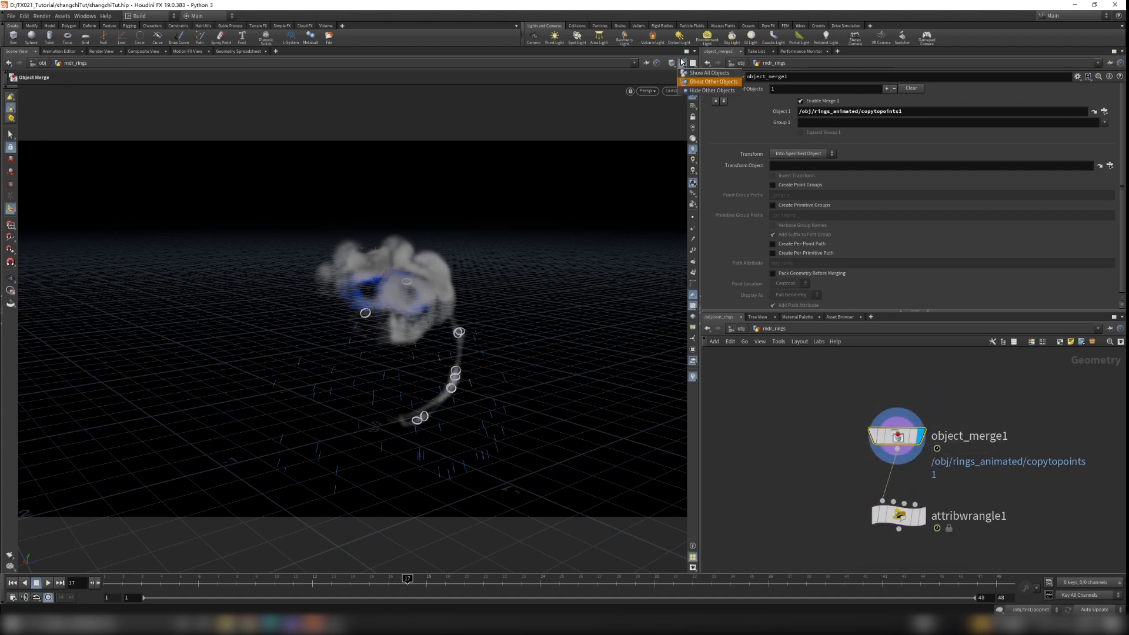
pyautogui.click(687, 94)
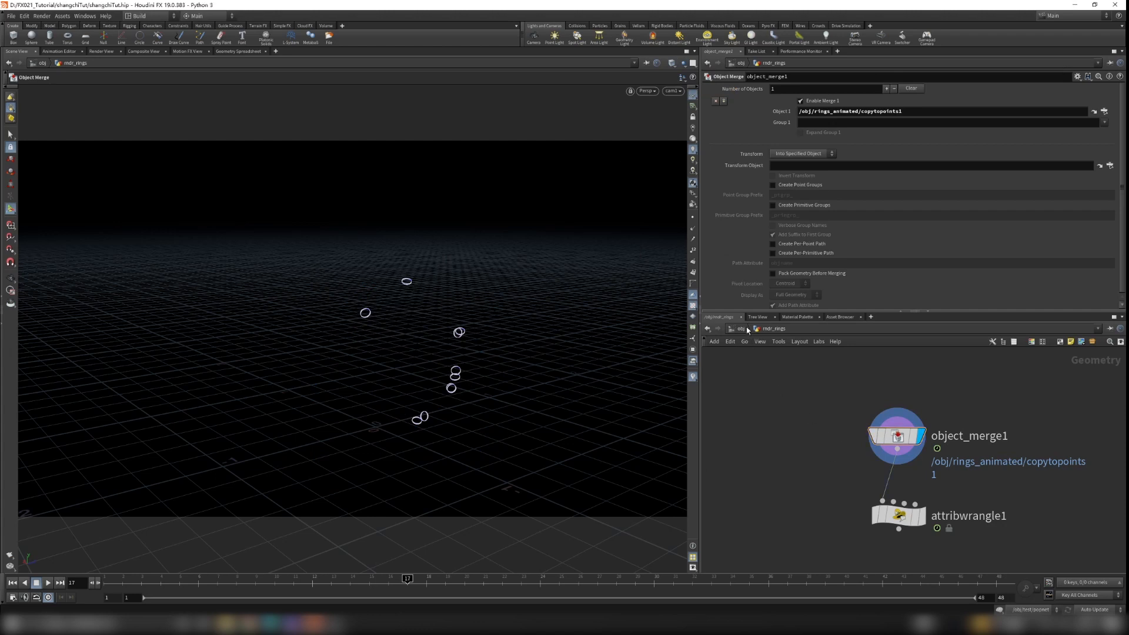
# - Return to the obj level and render /out/mantra1 through /obj/cam1 in the render view
pyautogui.press('u')
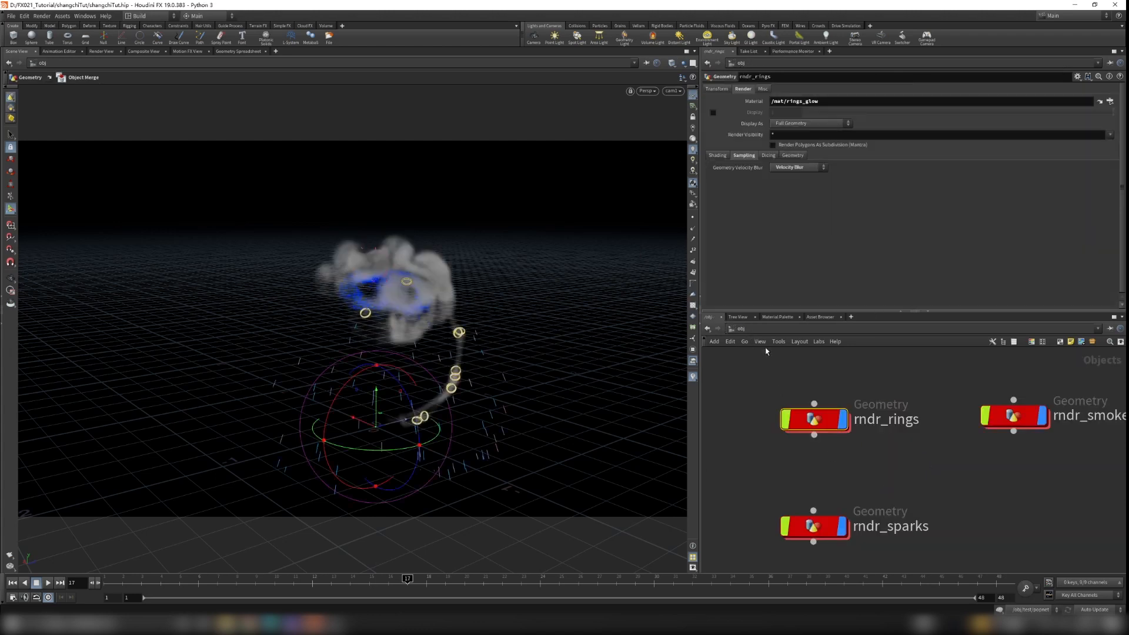
pyautogui.click(104, 51)
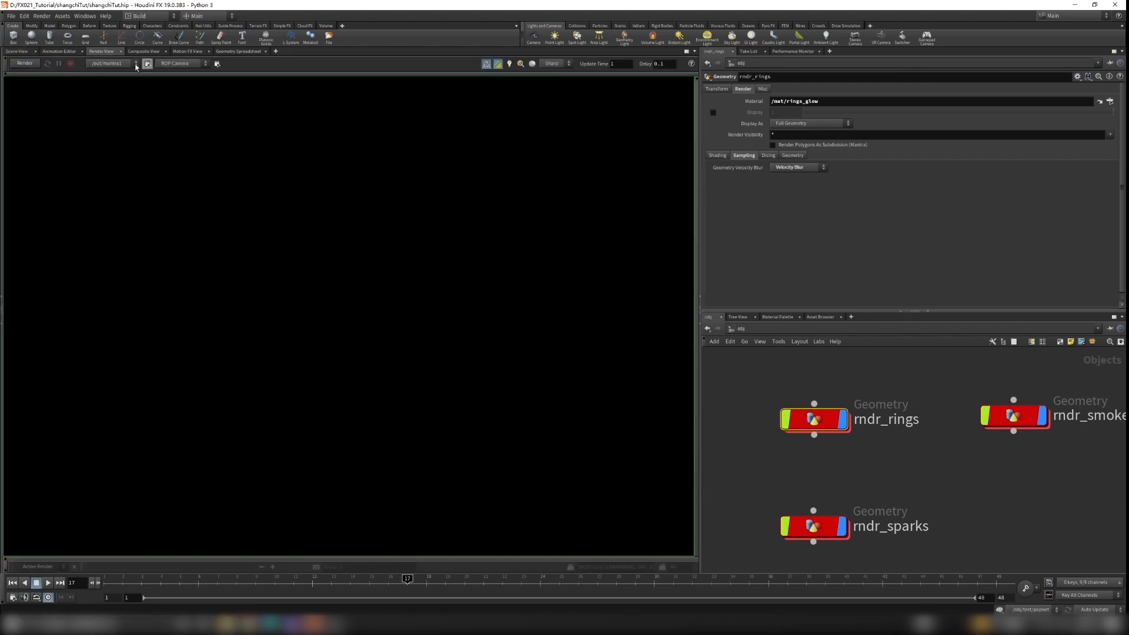
pyautogui.click(190, 64)
pyautogui.click(180, 62)
pyautogui.click(178, 63)
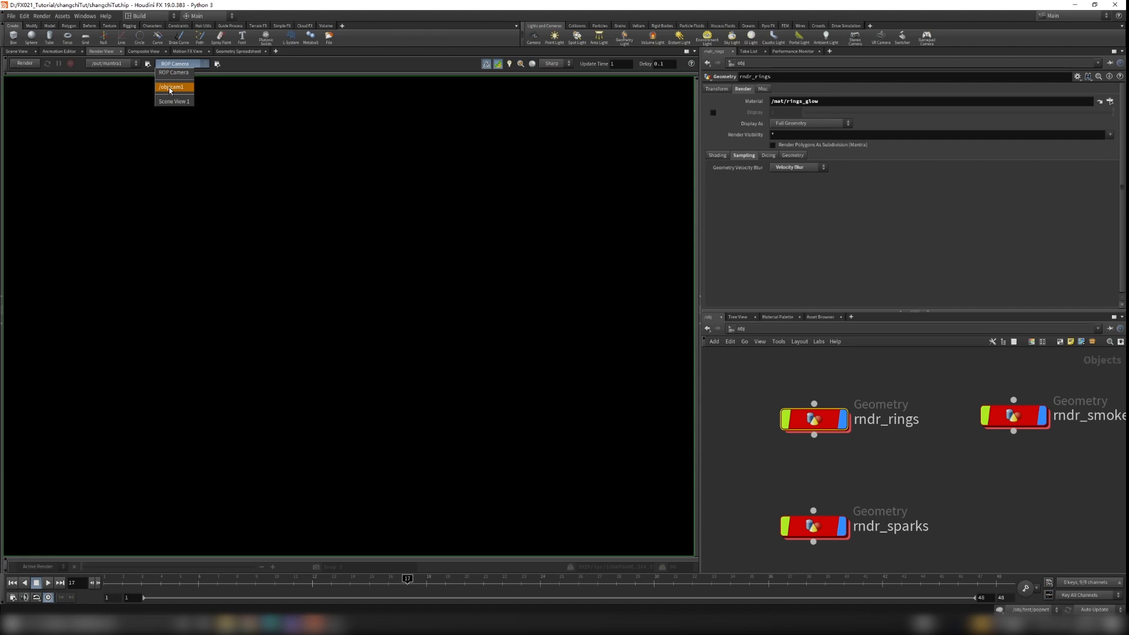
pyautogui.click(169, 88)
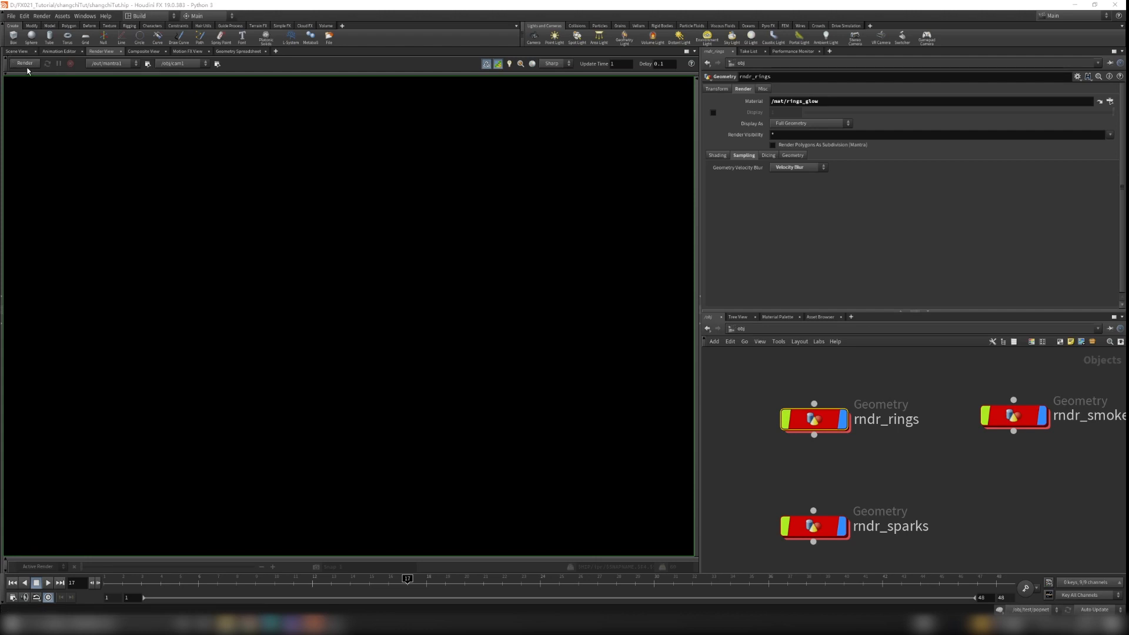
pyautogui.click(26, 67)
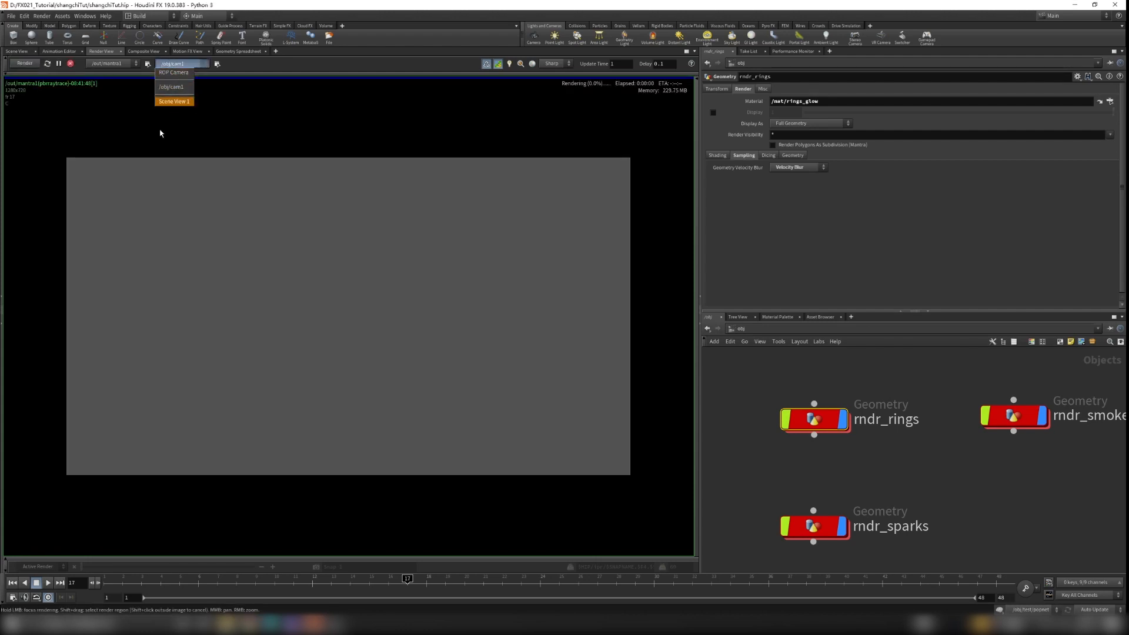
pyautogui.click(197, 64)
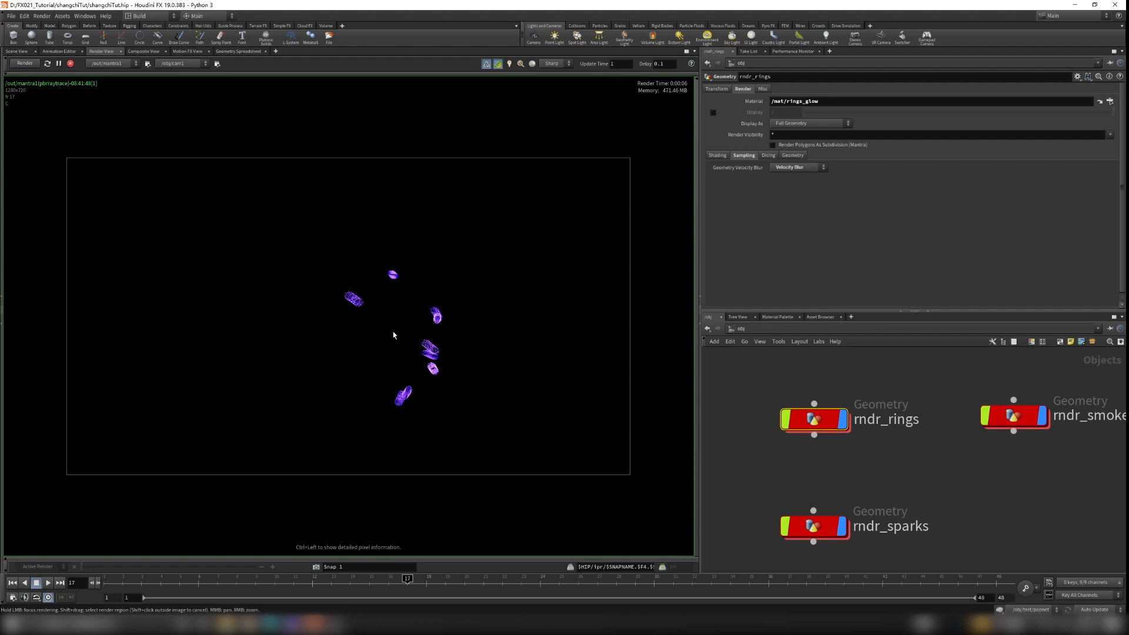
# - Examine the motion blur streaks on the individual rings in the rendered image
pyautogui.scroll(5, 415, 335)
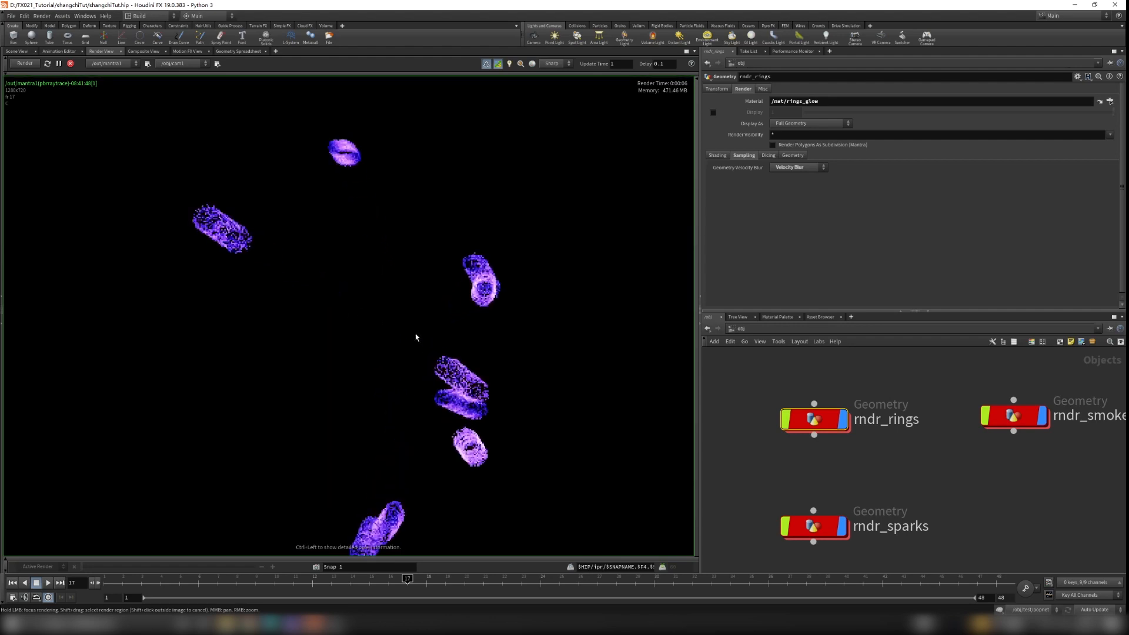
pyautogui.scroll(-4, 416, 337)
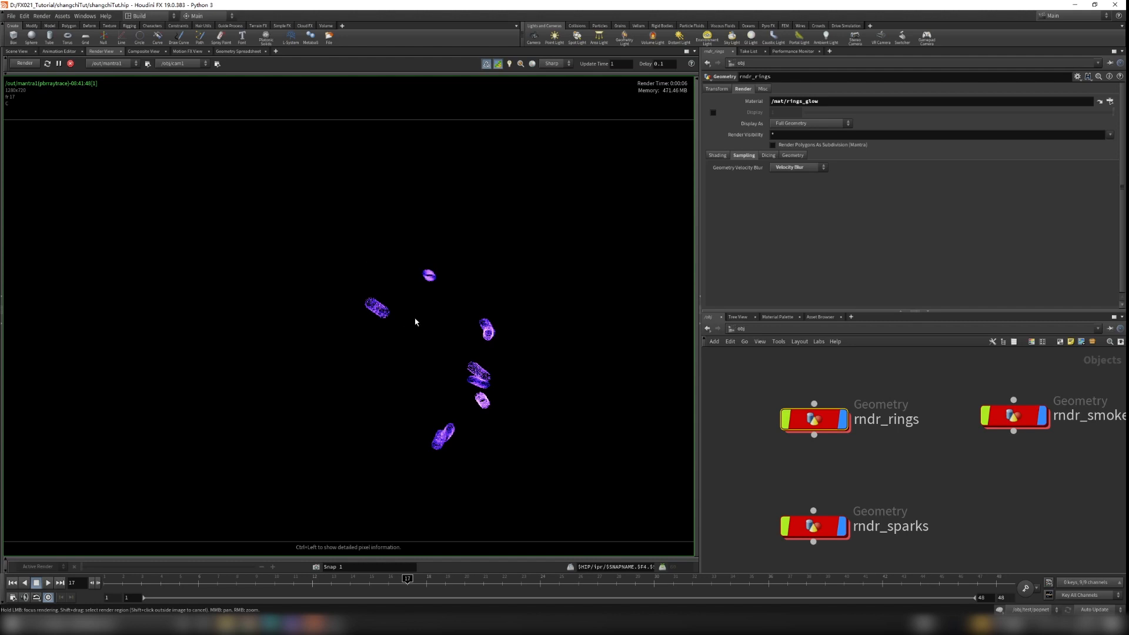
pyautogui.scroll(4, 393, 326)
pyautogui.scroll(4, 413, 309)
pyautogui.scroll(-5, 354, 288)
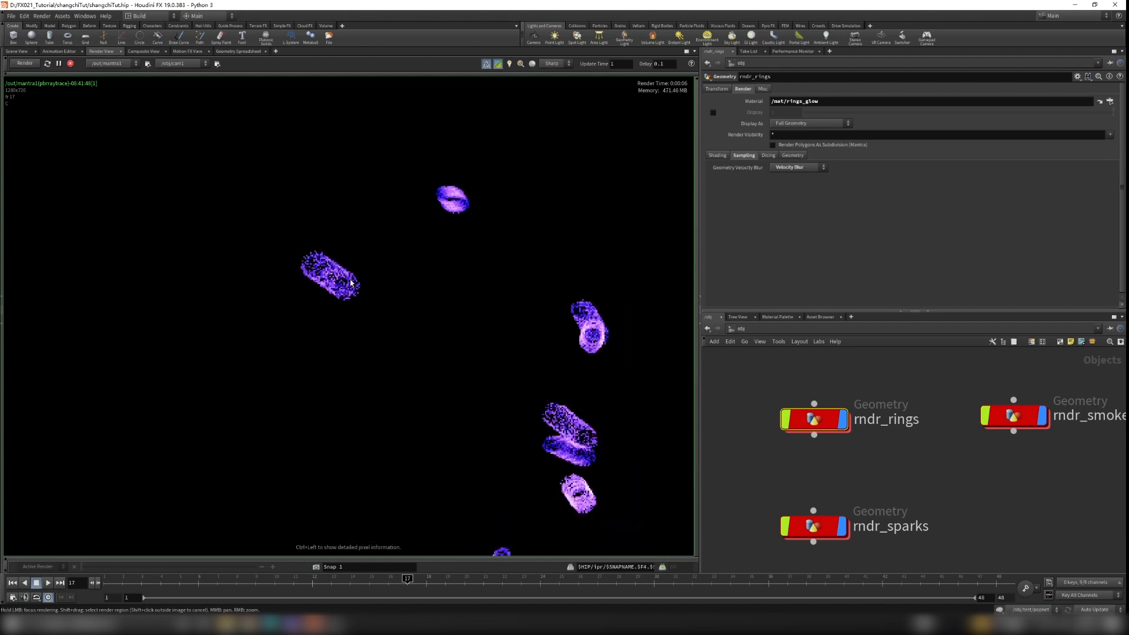
pyautogui.scroll(4, 325, 301)
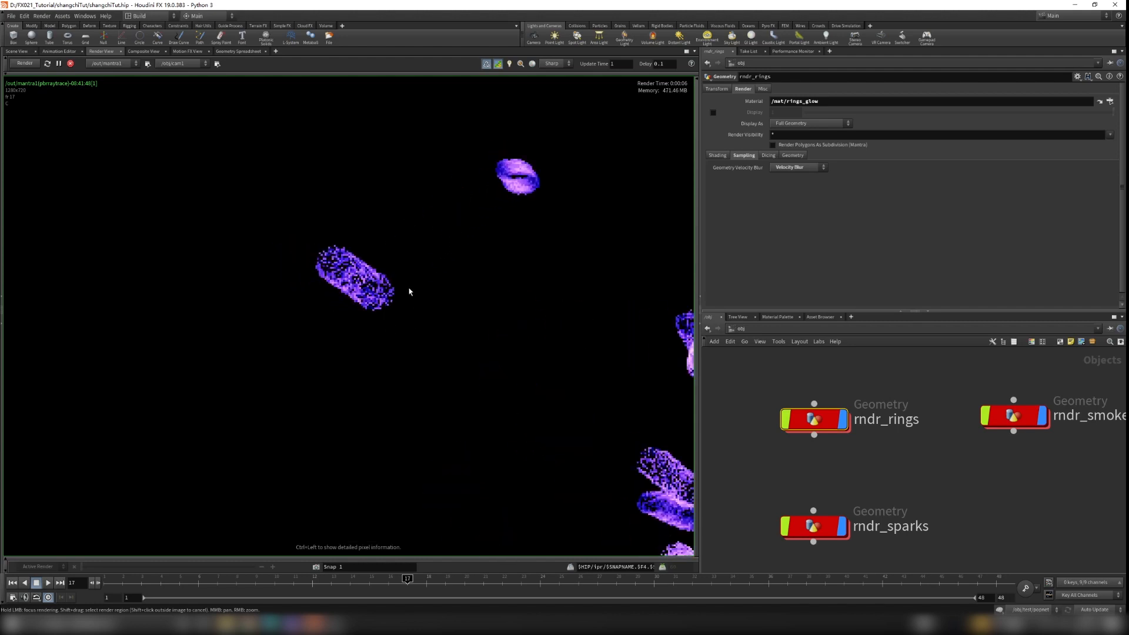
pyautogui.scroll(-4, 574, 449)
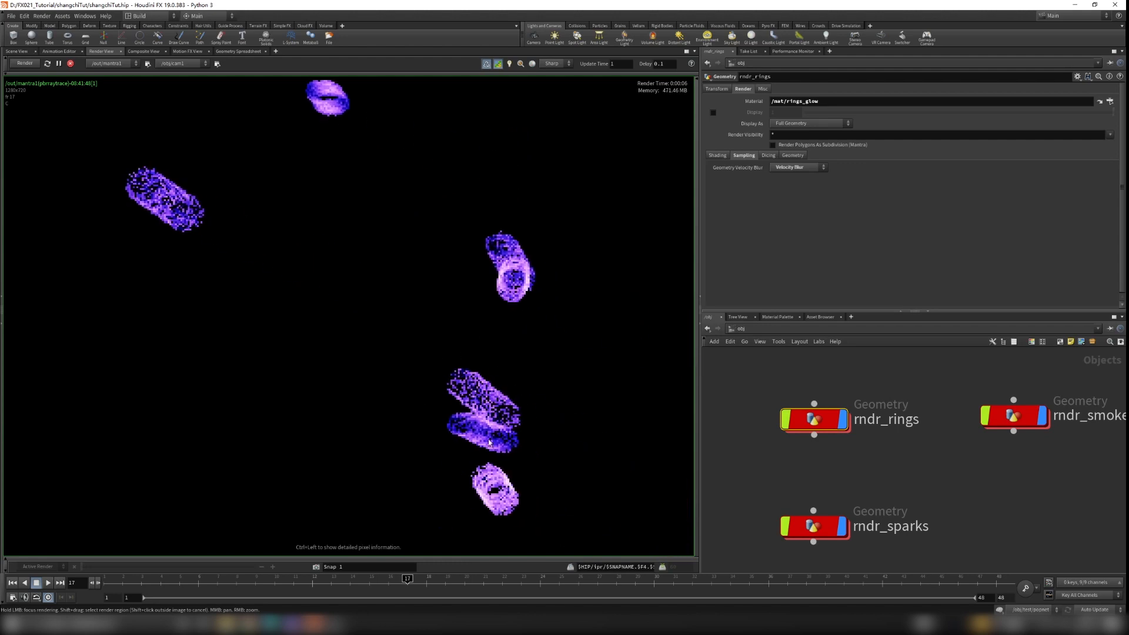
pyautogui.scroll(-2, 503, 422)
pyautogui.scroll(3, 491, 473)
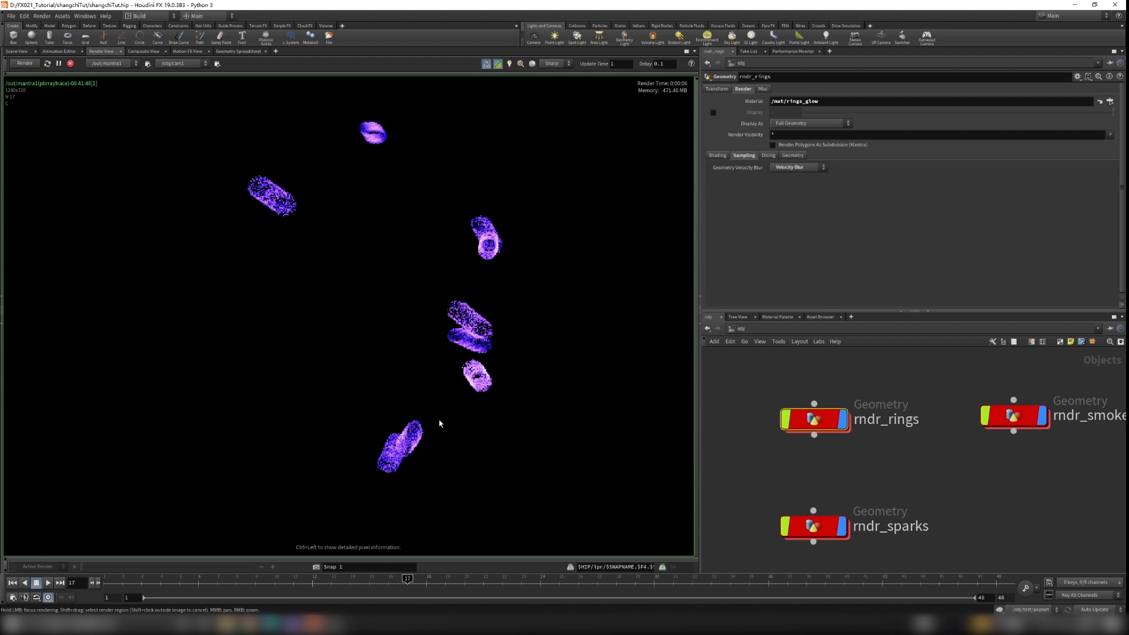
pyautogui.scroll(-1, 439, 462)
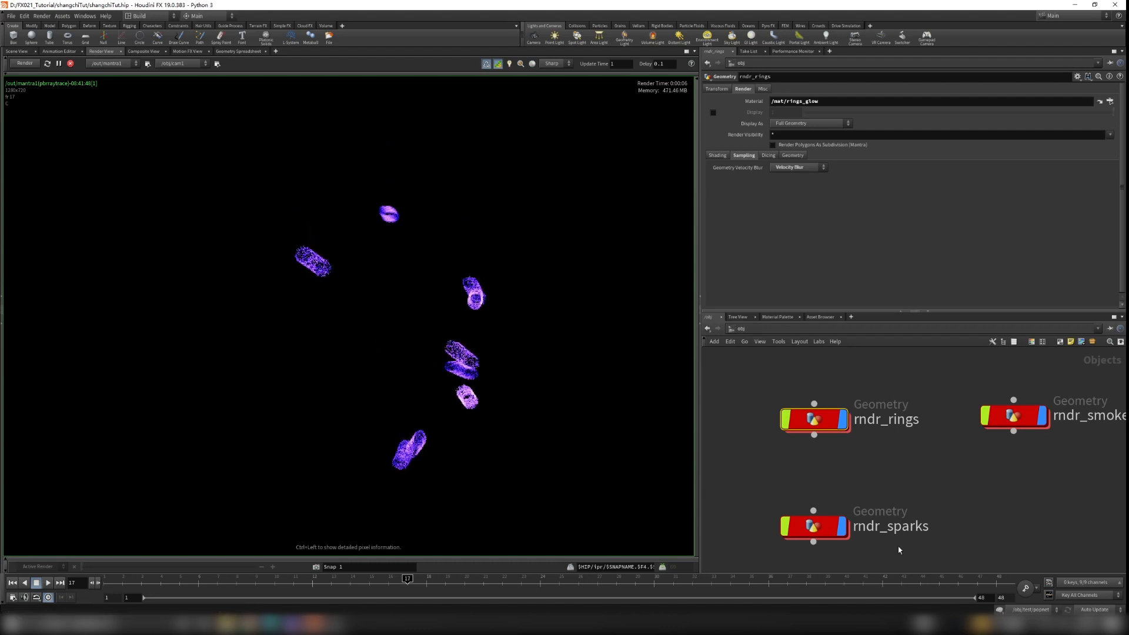
# - Compare the ring renders with object_merge1 and attribwrangle1 displayed inside rndr_rings, leave attribwrangle1 displayed and inspect its motion blur up close
pyautogui.doubleClick(796, 421)
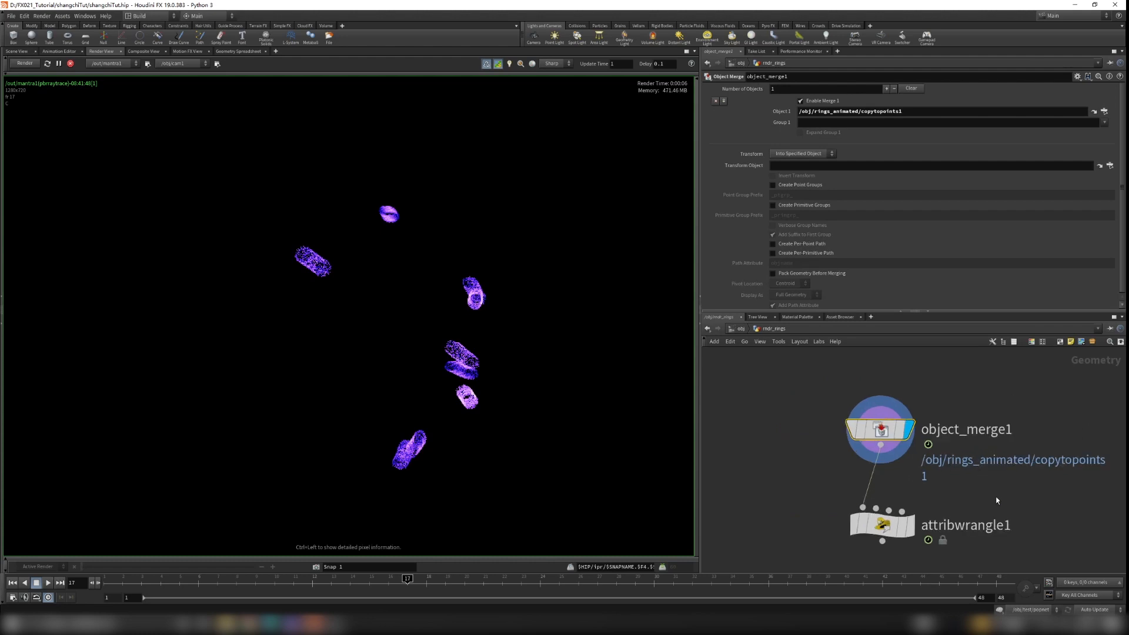
pyautogui.click(903, 494)
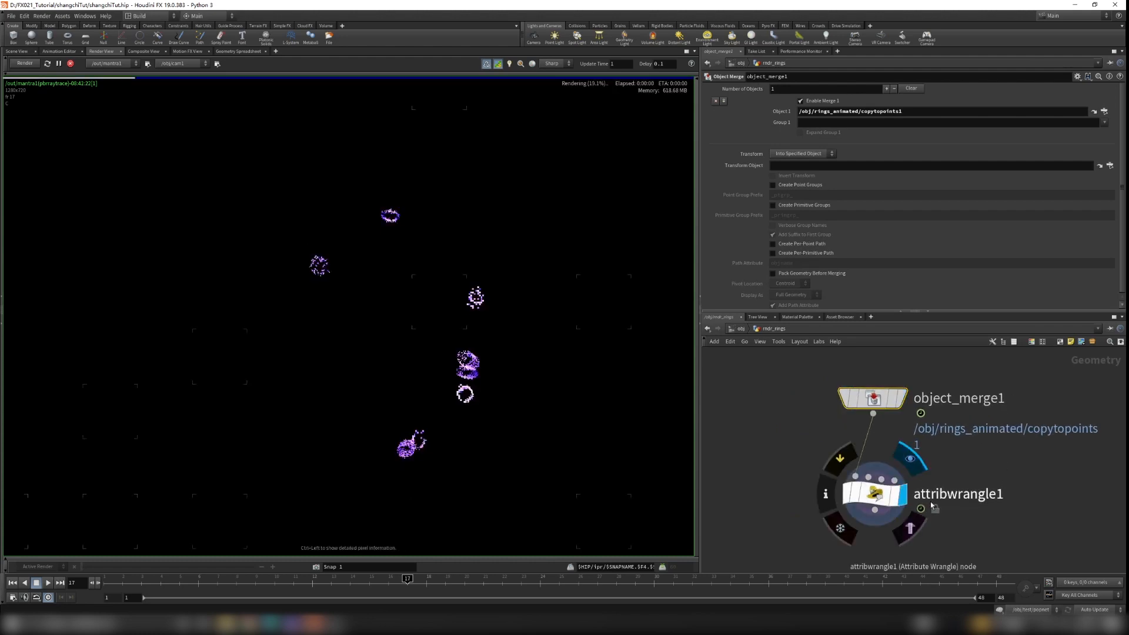
pyautogui.click(900, 399)
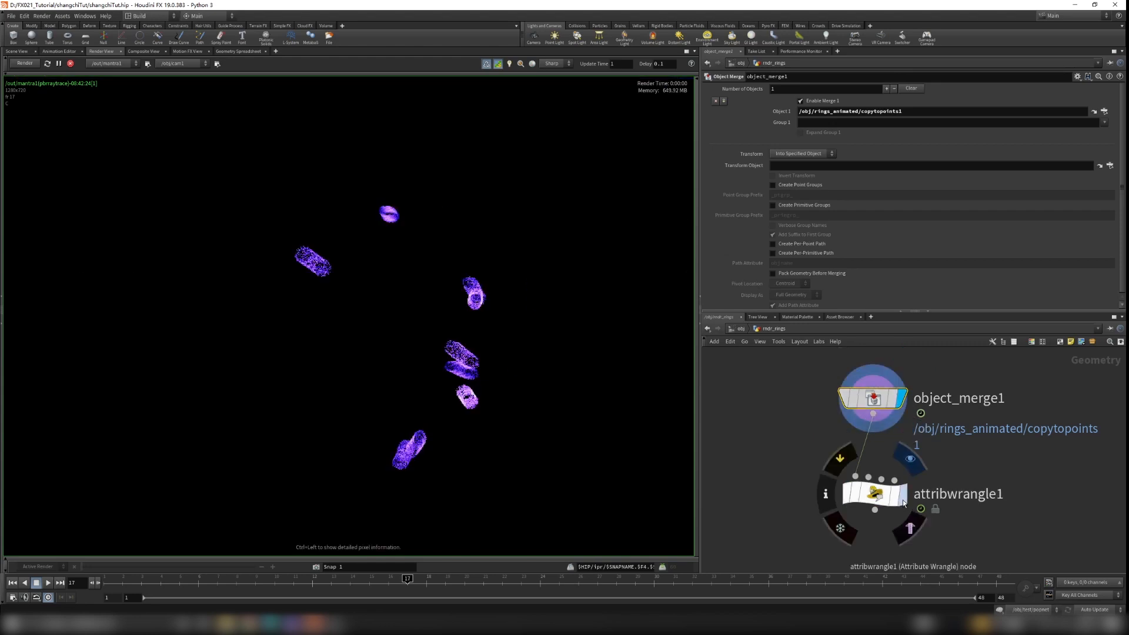
pyautogui.click(904, 501)
pyautogui.scroll(3, 405, 362)
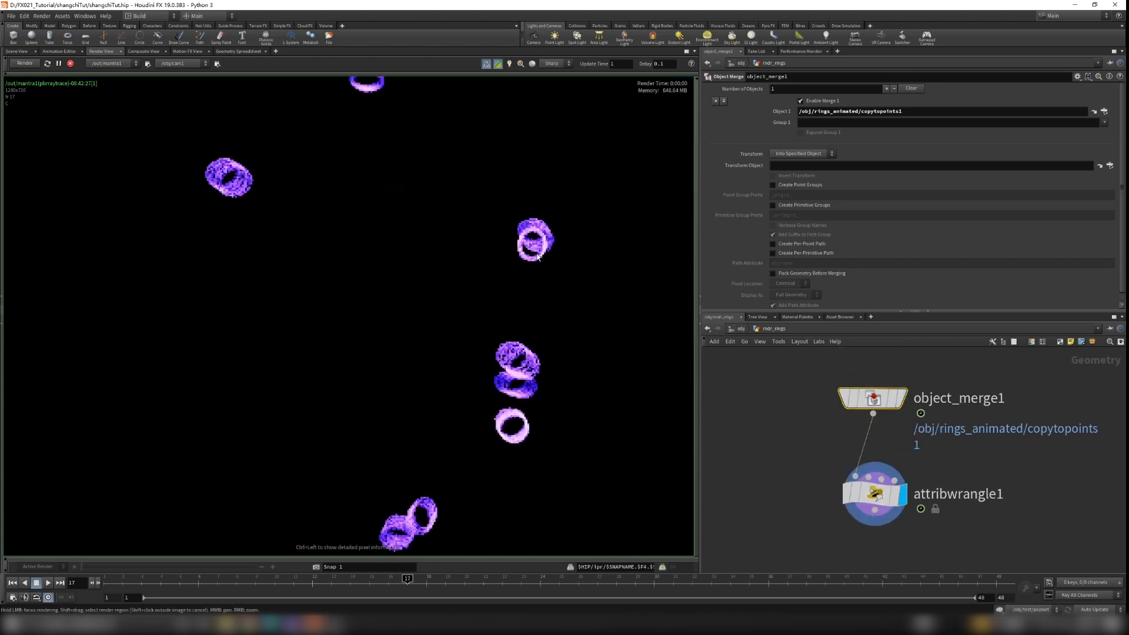
pyautogui.moveTo(386, 169); pyautogui.dragTo(439, 397, button='middle')
pyautogui.scroll(6, 413, 294)
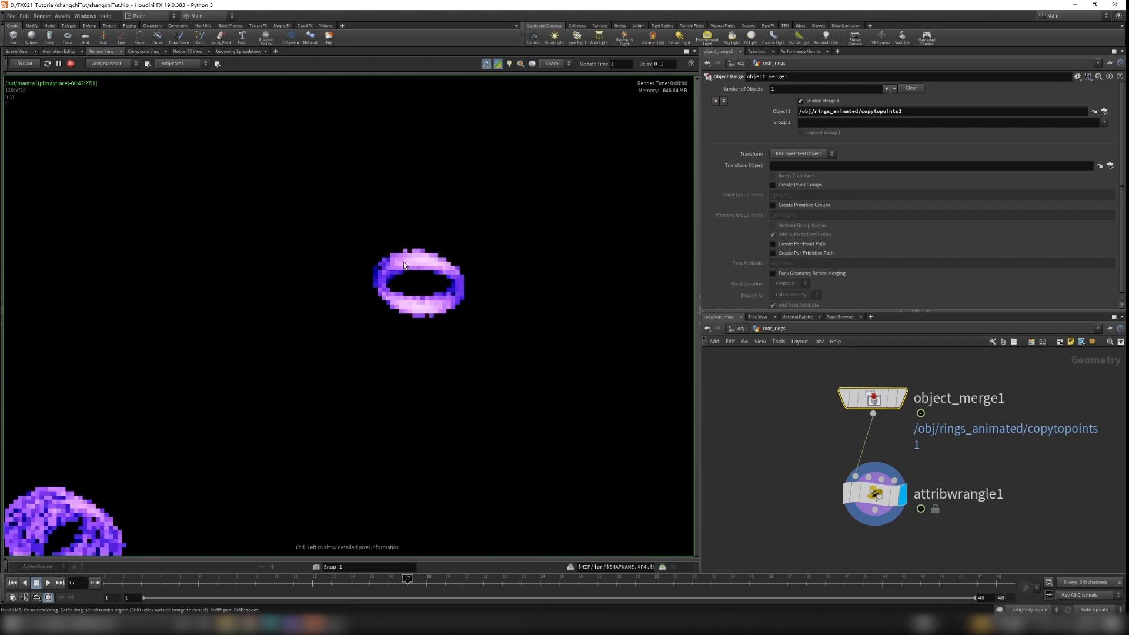
# - Compare the ring blur of object_merge1 and attribwrangle1 again, leave attribwrangle1 displayed and review its v@v velocity expression
pyautogui.click(904, 398)
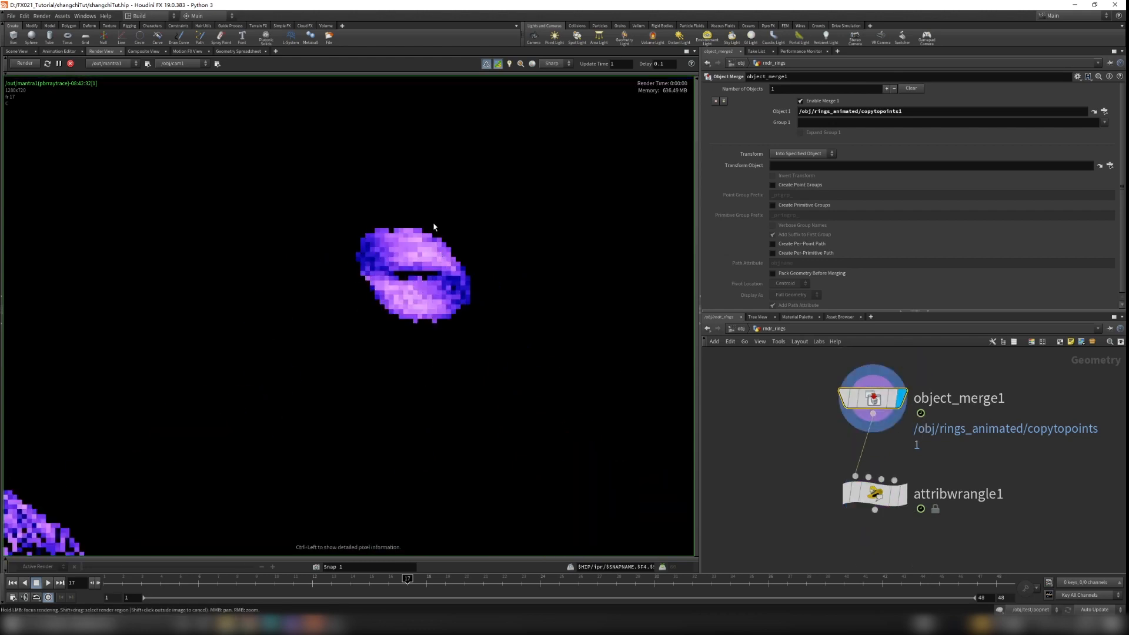
pyautogui.click(902, 494)
pyautogui.moveTo(778, 465); pyautogui.dragTo(962, 525)
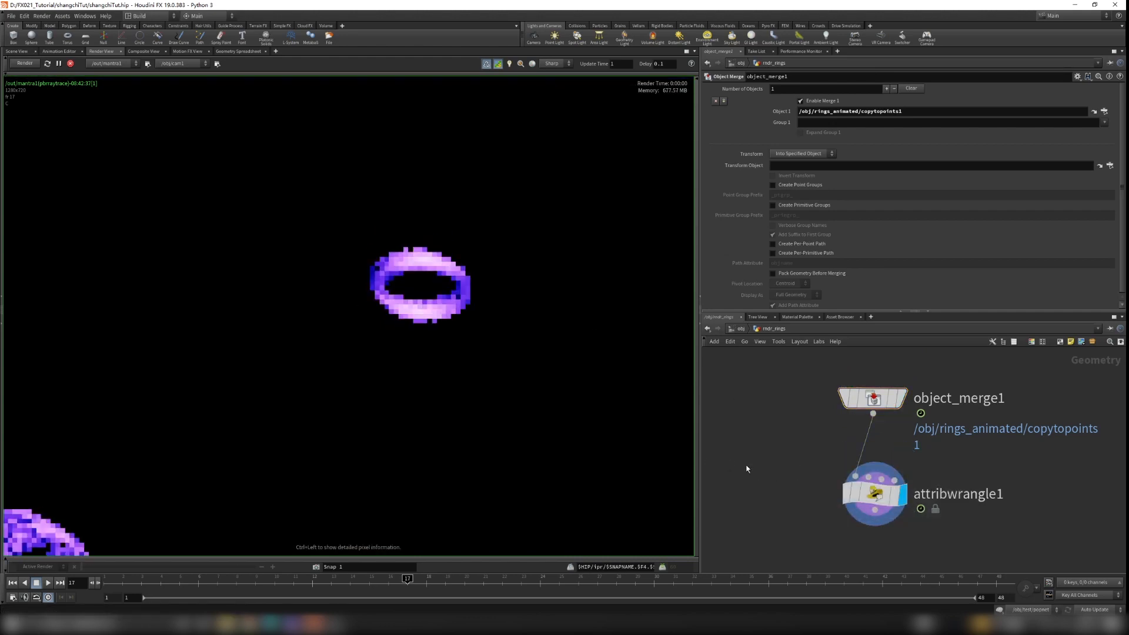
pyautogui.scroll(-5, 376, 383)
pyautogui.scroll(-1, 322, 416)
pyautogui.moveTo(323, 415); pyautogui.dragTo(318, 357, button='middle')
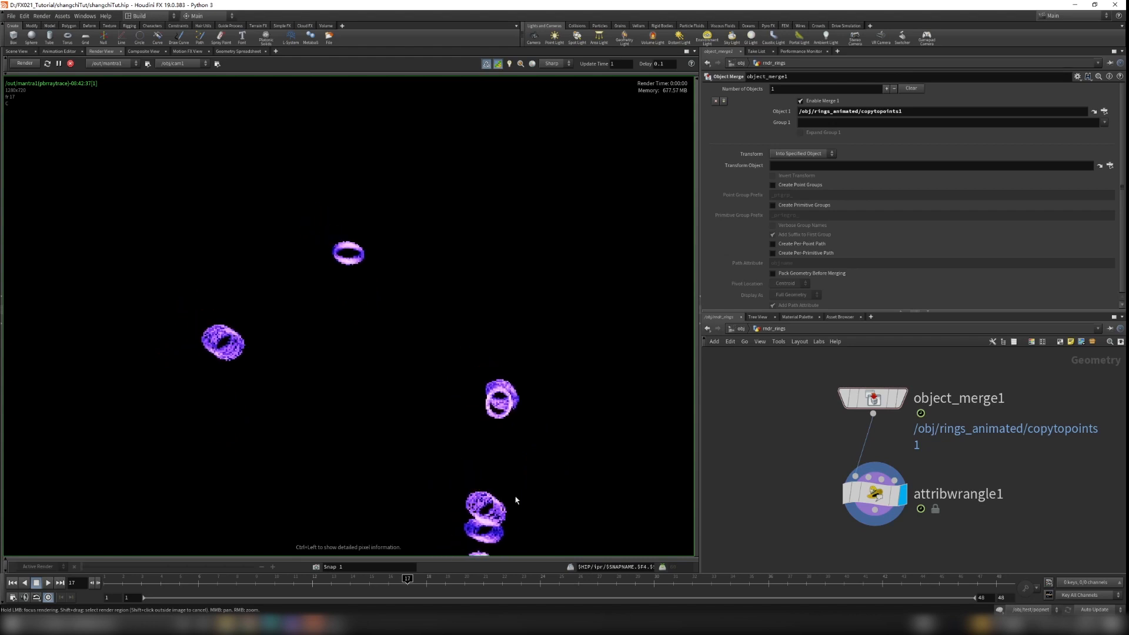
pyautogui.moveTo(529, 418); pyautogui.dragTo(529, 352, button='middle')
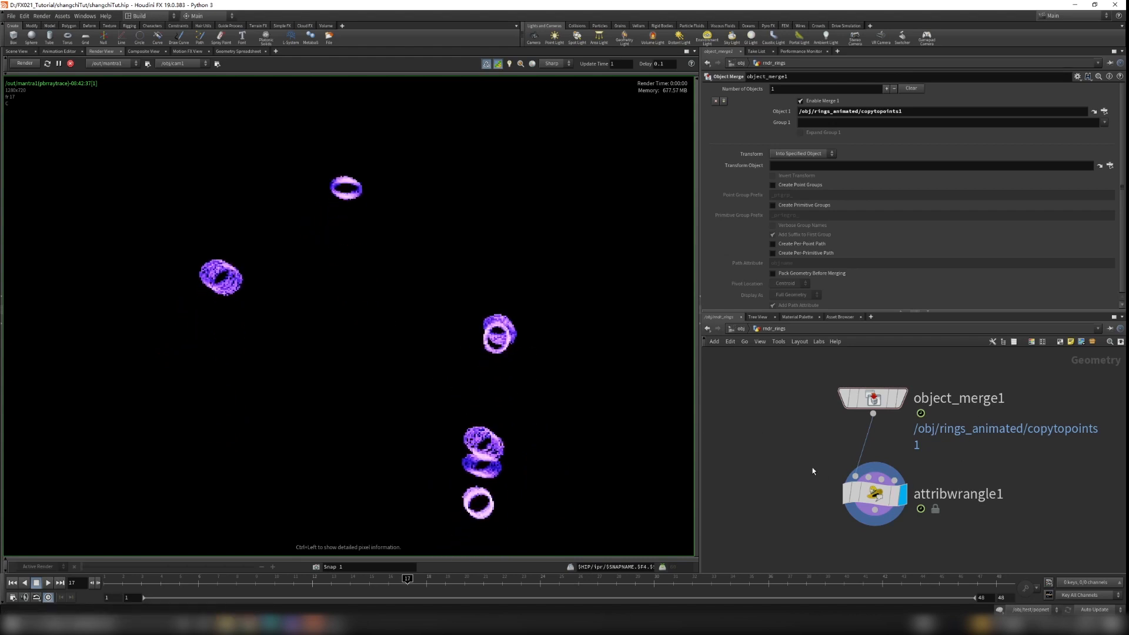
pyautogui.moveTo(811, 469); pyautogui.dragTo(957, 521)
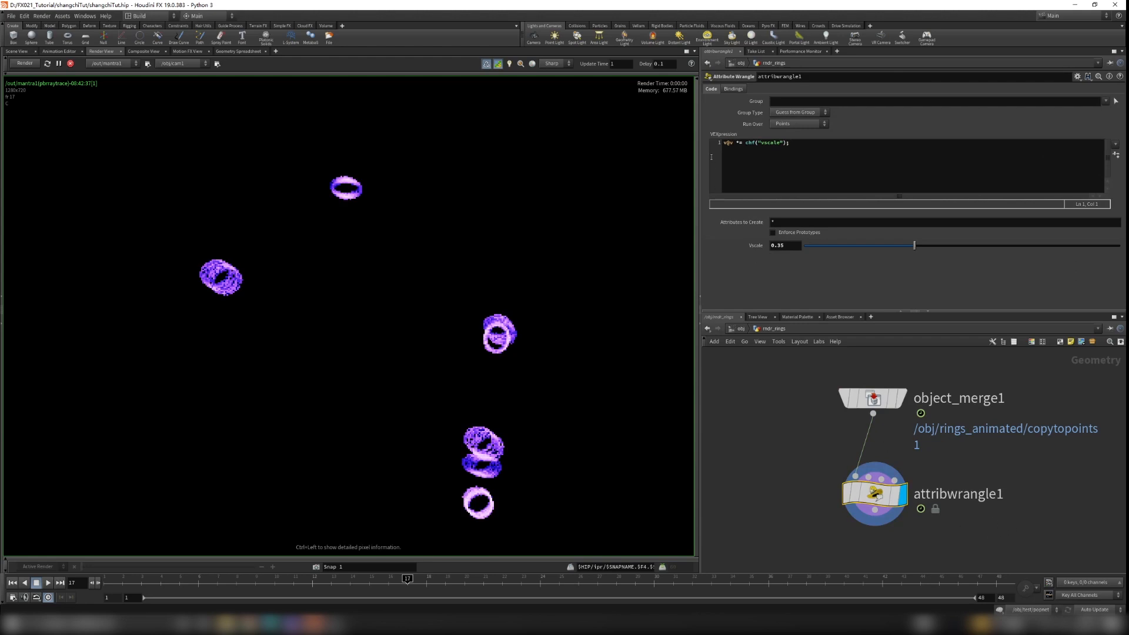
pyautogui.doubleClick(729, 143)
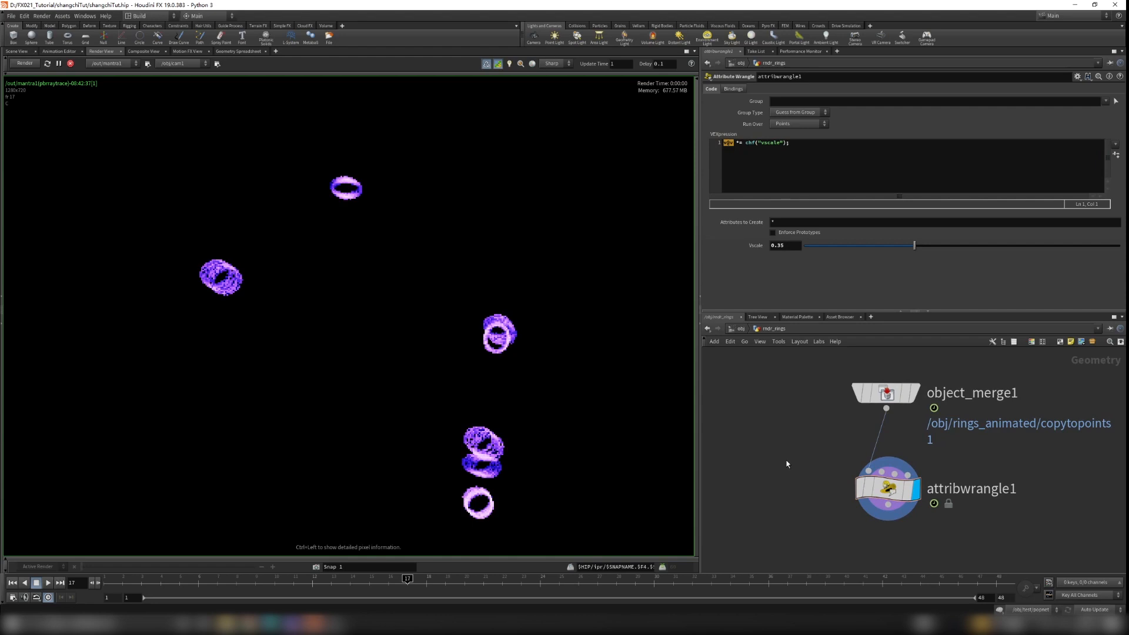
# - Add a second Attribute Wrangle fed by object_merge1 with the VEX expression v@v *= 0.1;
pyautogui.press('Tab')
pyautogui.write('wra')
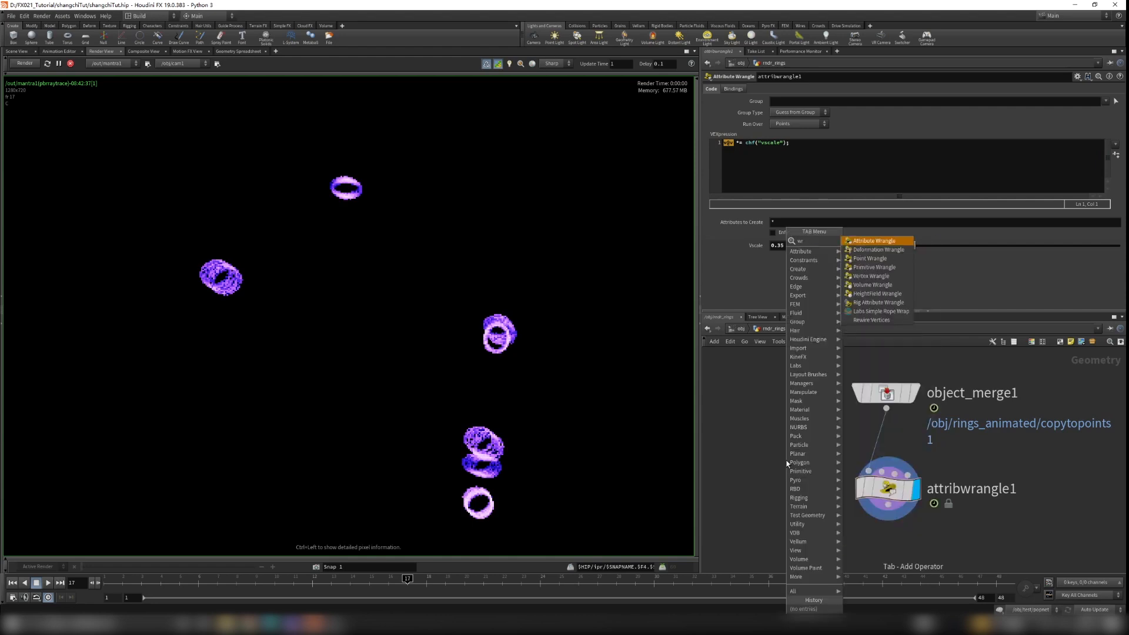
pyautogui.press('Return')
pyautogui.click(787, 464)
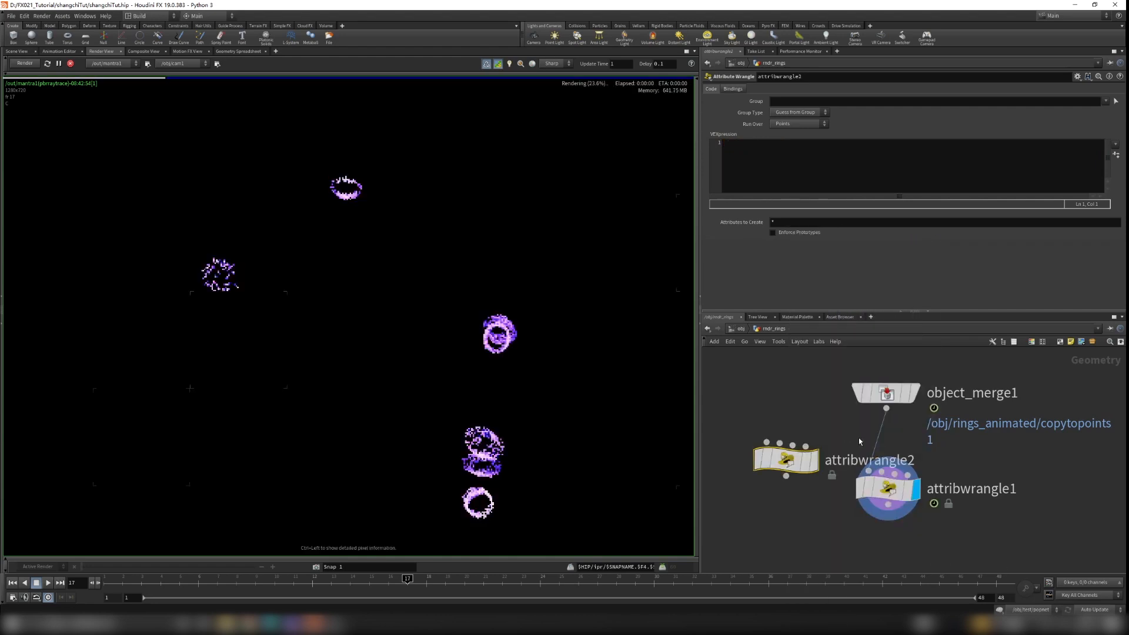
pyautogui.moveTo(886, 408); pyautogui.dragTo(767, 441)
pyautogui.click(767, 159)
pyautogui.write('v@')
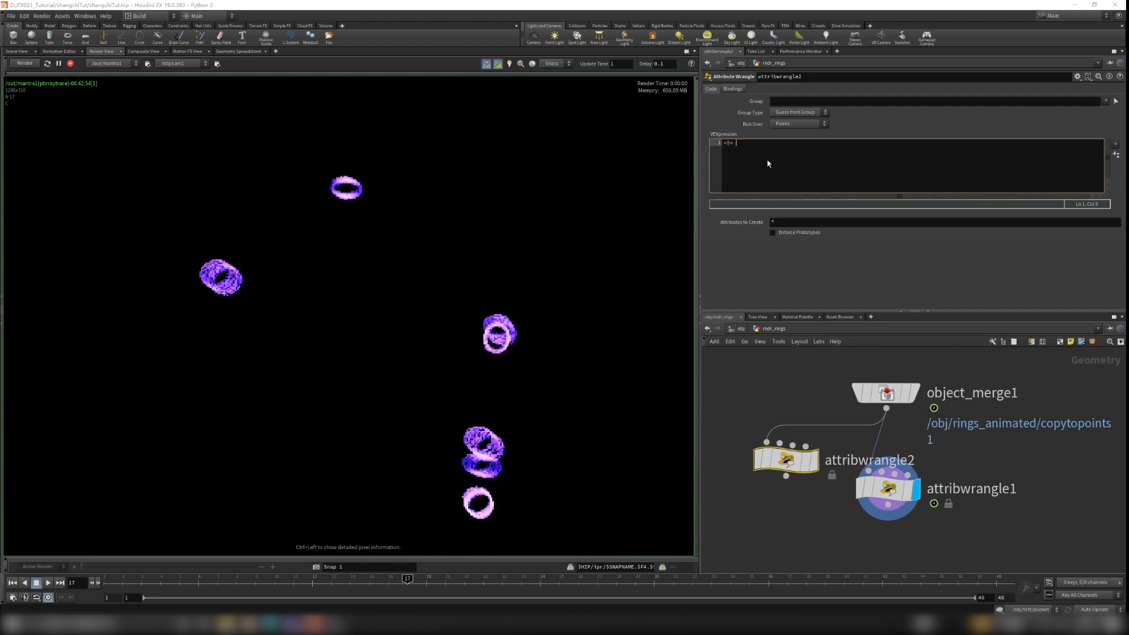
pyautogui.write('v *= 0.1;')
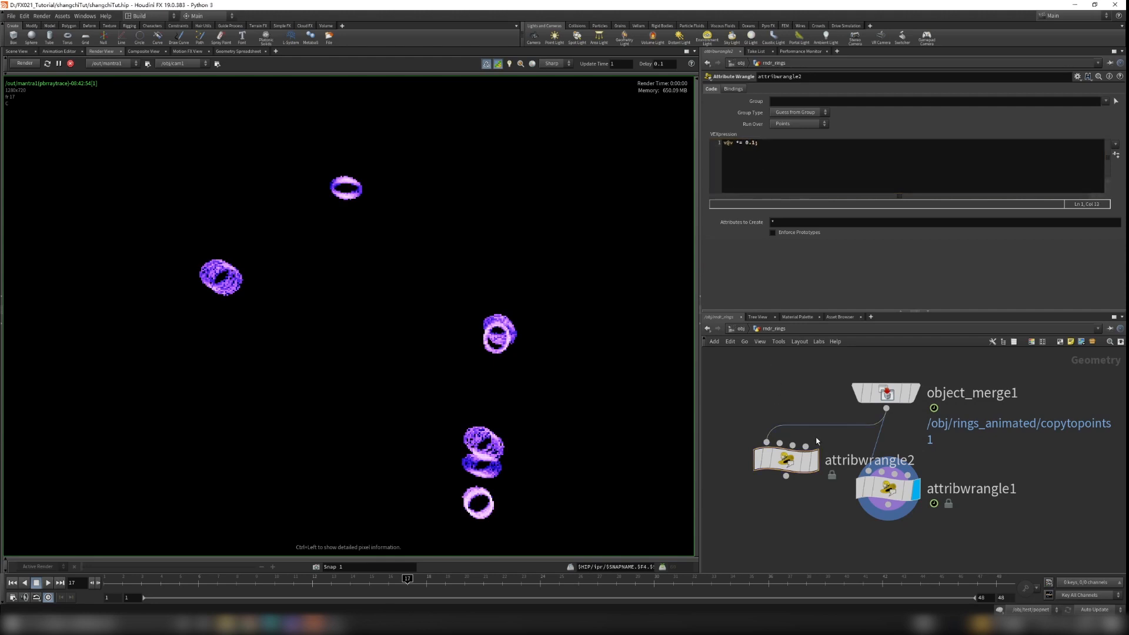
# - Display attribwrangle2 and inspect the motion blur of all the rings in the render
pyautogui.click(817, 467)
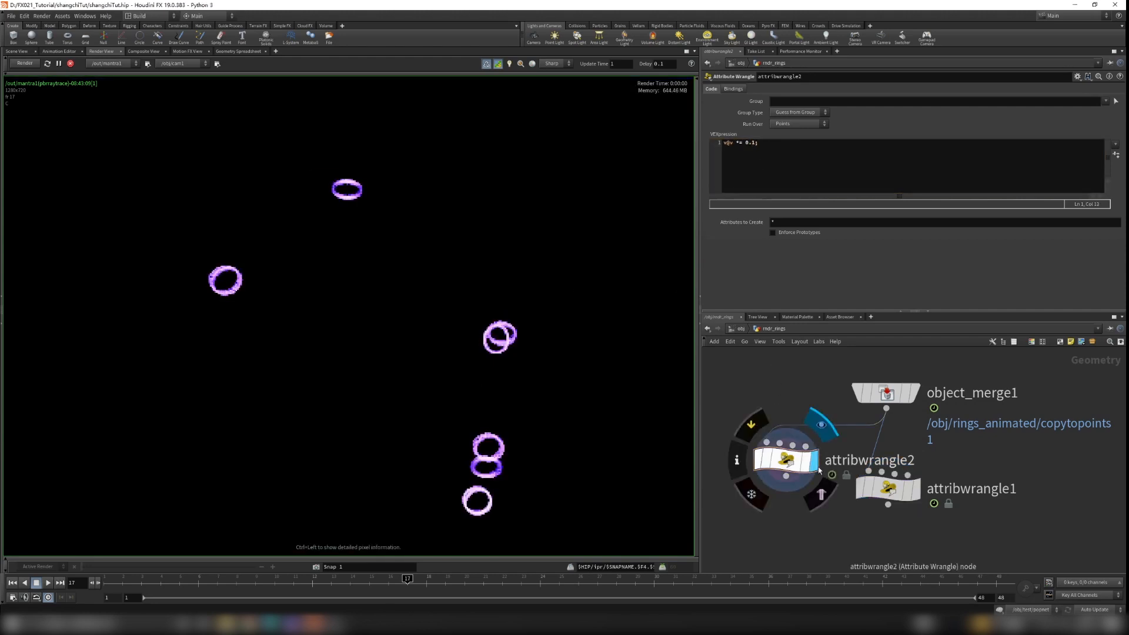
pyautogui.moveTo(739, 377); pyautogui.dragTo(811, 499)
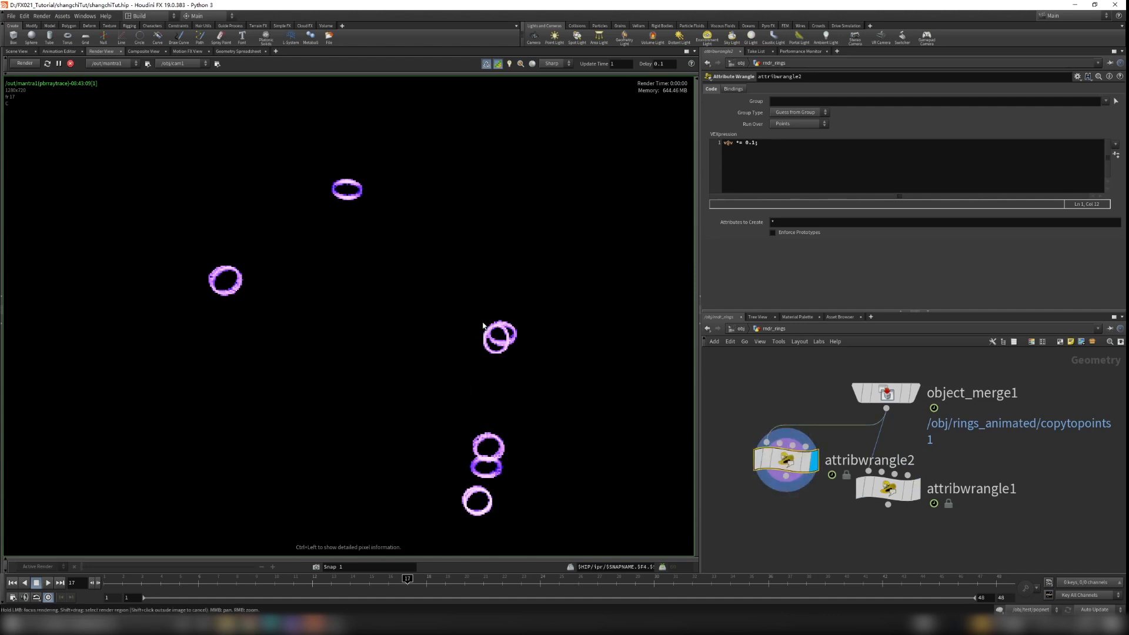
pyautogui.scroll(-1, 505, 386)
pyautogui.scroll(5, 512, 438)
pyautogui.moveTo(517, 458); pyautogui.dragTo(488, 405, button='middle')
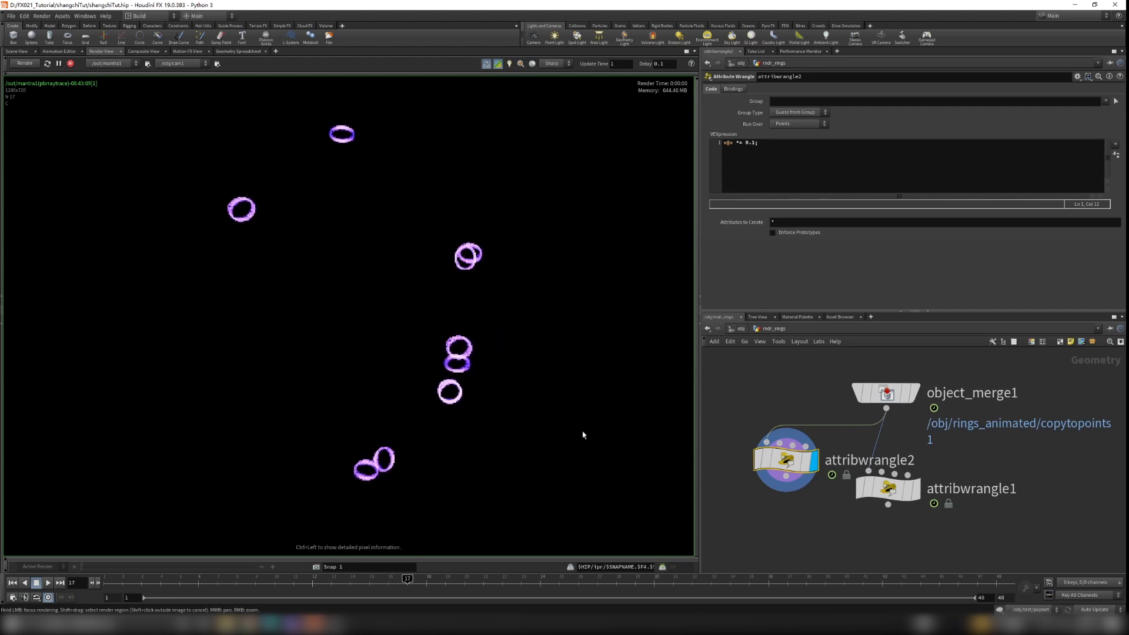
# - Examine the chf("vscale") channel reference in attribwrangle1's VEX expression
pyautogui.click(888, 488)
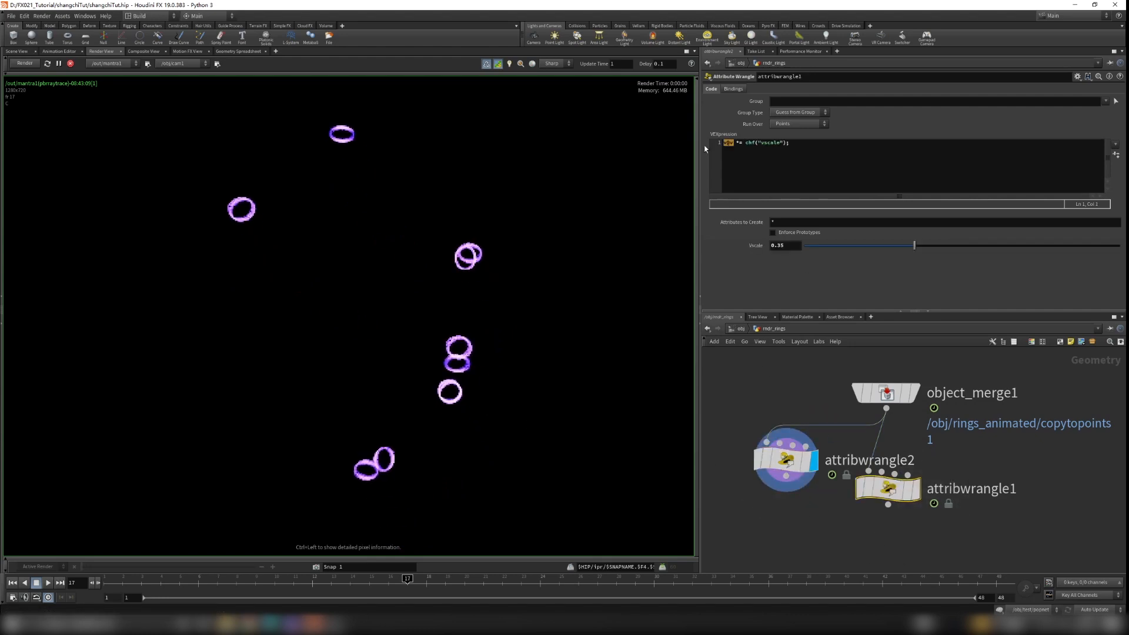
pyautogui.click(747, 143)
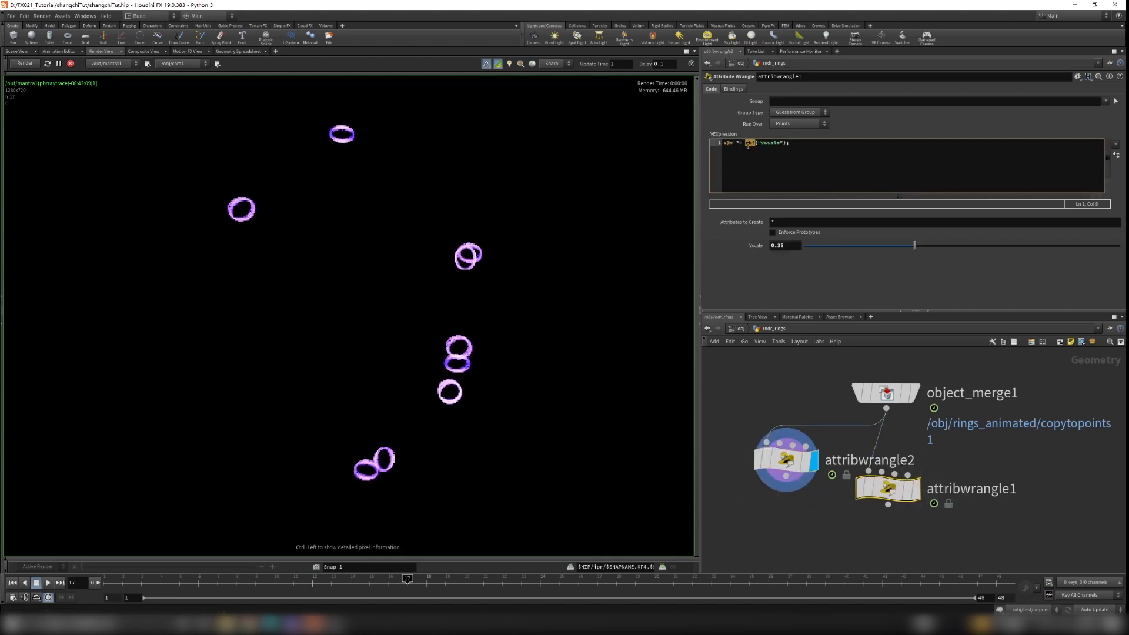
pyautogui.click(776, 143)
# - Delete attribwrangle2 and make attribwrangle1 the displayed node again
pyautogui.click(780, 473)
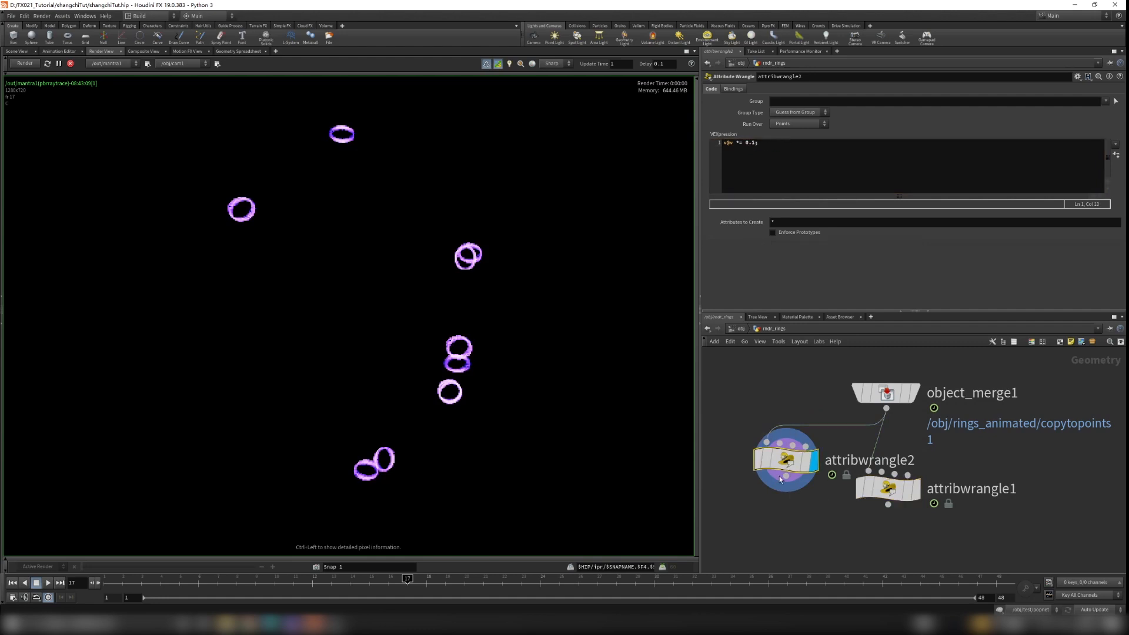
pyautogui.press('Delete')
pyautogui.click(918, 492)
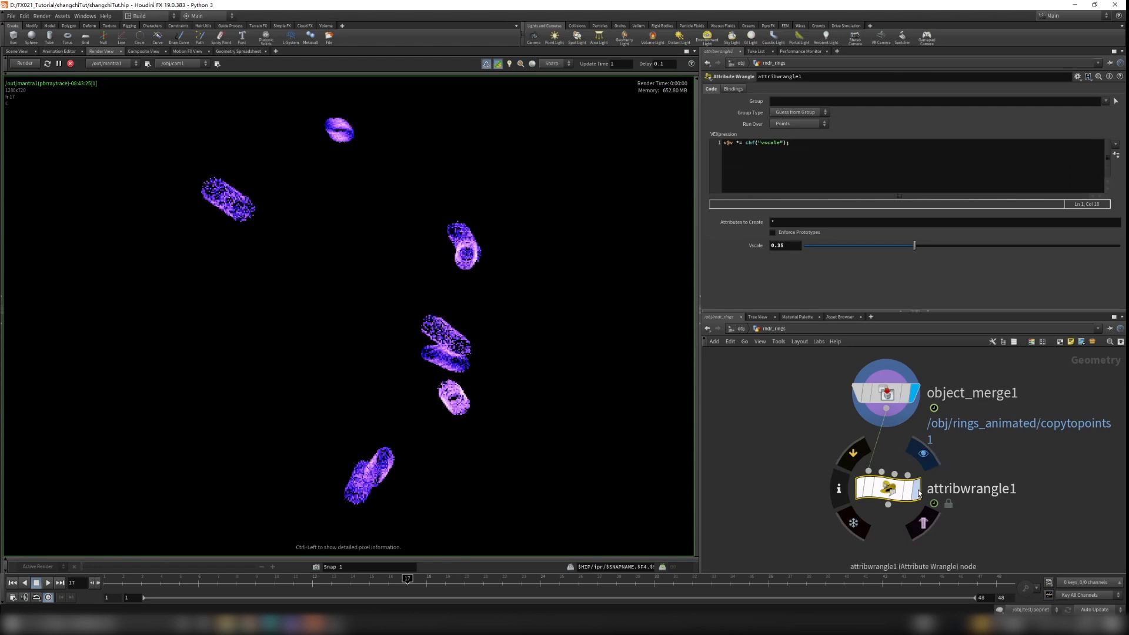
pyautogui.click(919, 492)
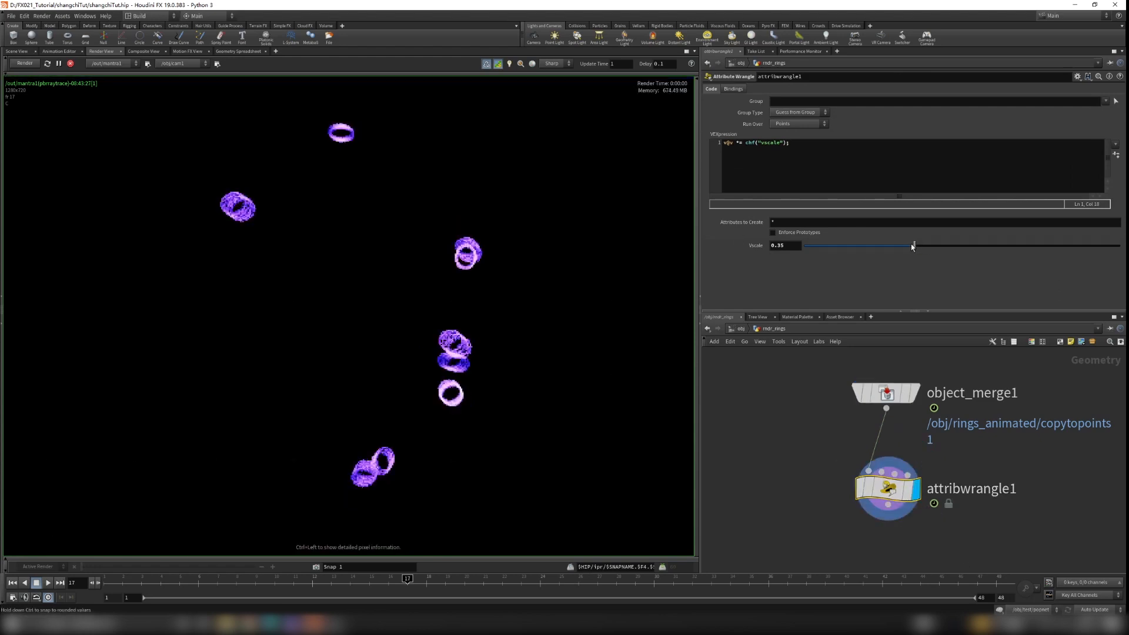
# - Try a much higher Vscale on attribwrangle1 to inspect exaggerated ring streaks, and return Vscale to 0.35
pyautogui.moveTo(913, 246); pyautogui.dragTo(1127, 286)
pyautogui.moveTo(782, 245); pyautogui.dragTo(859, 231, button='middle')
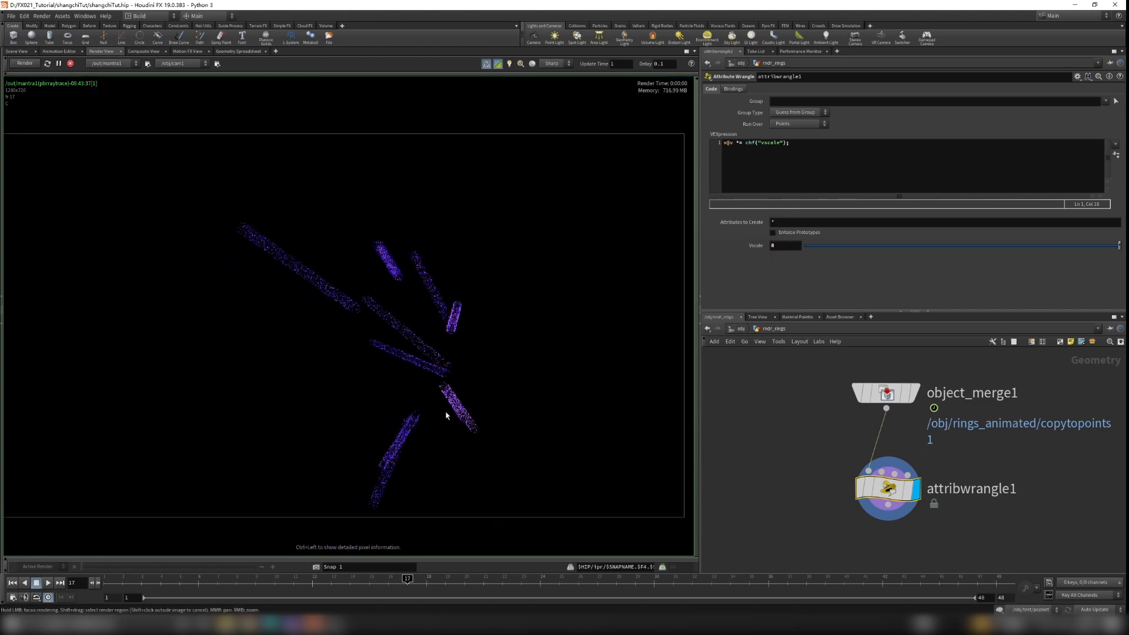
pyautogui.scroll(2, 445, 384)
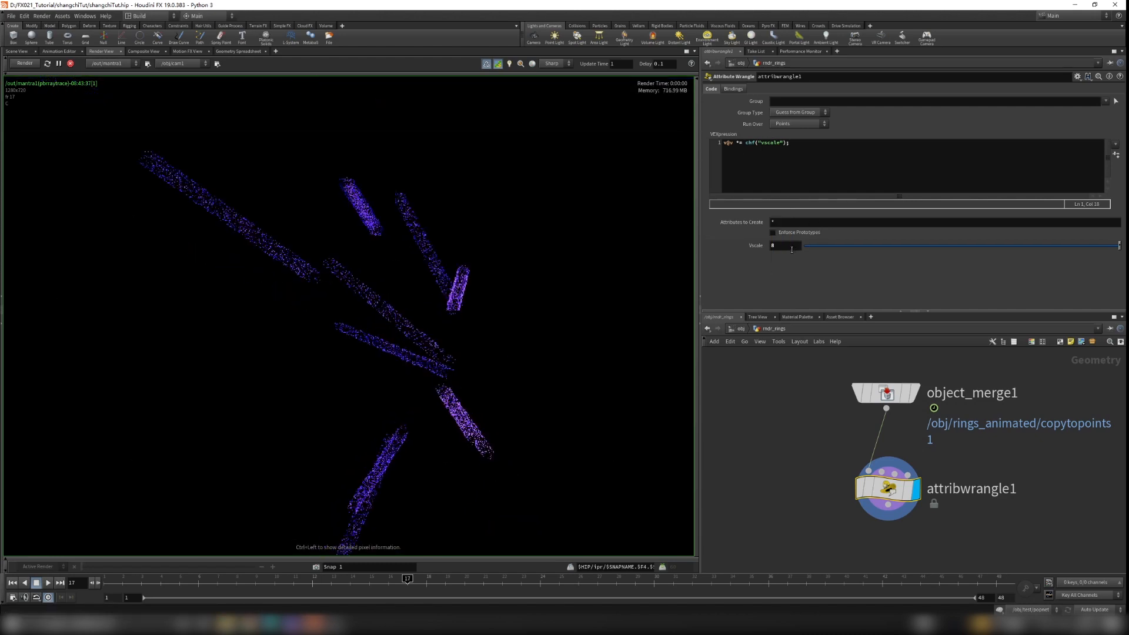
pyautogui.moveTo(781, 247); pyautogui.dragTo(718, 261)
pyautogui.write('0.35')
pyautogui.press('Return')
pyautogui.scroll(-2, 471, 340)
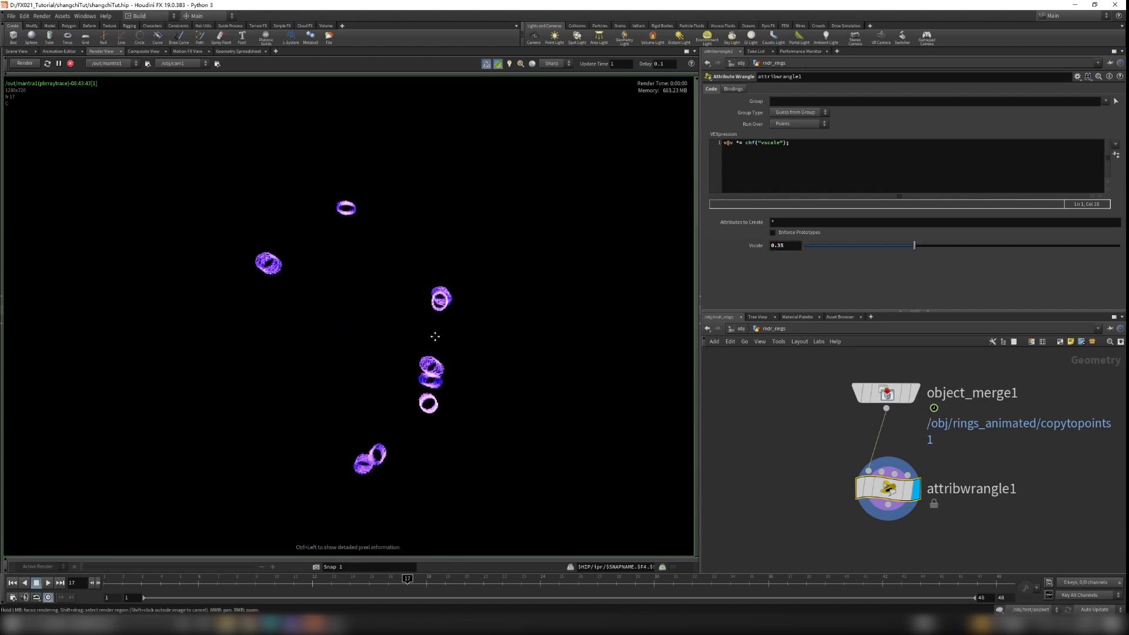
# - Go to the mat network and select the rings_glow material to examine its glow and emission settings
pyautogui.click(741, 329)
pyautogui.click(749, 330)
pyautogui.click(766, 364)
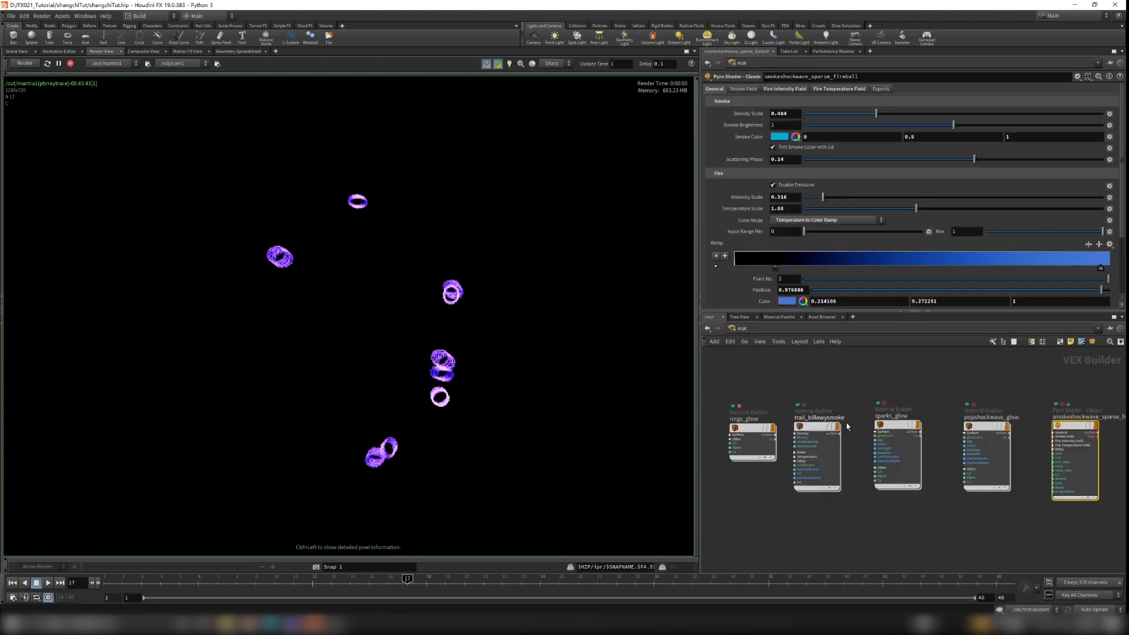
pyautogui.scroll(5, 846, 422)
pyautogui.moveTo(925, 386); pyautogui.dragTo(952, 398, button='middle')
pyautogui.moveTo(948, 459); pyautogui.dragTo(830, 453)
pyautogui.click(806, 451)
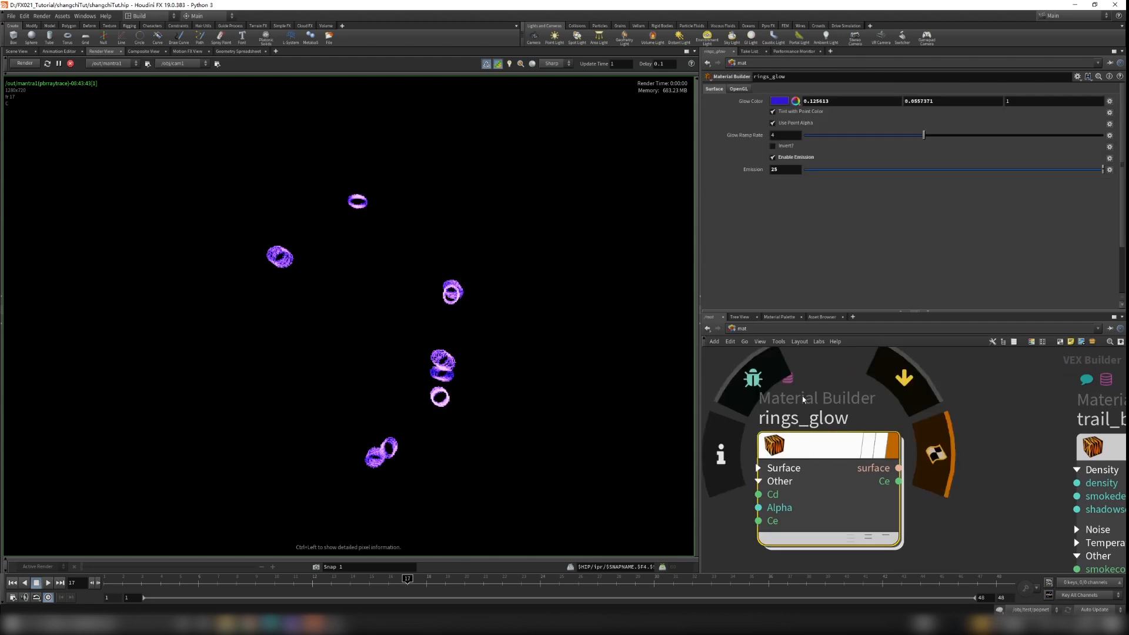
pyautogui.moveTo(954, 414); pyautogui.dragTo(992, 415, button='middle')
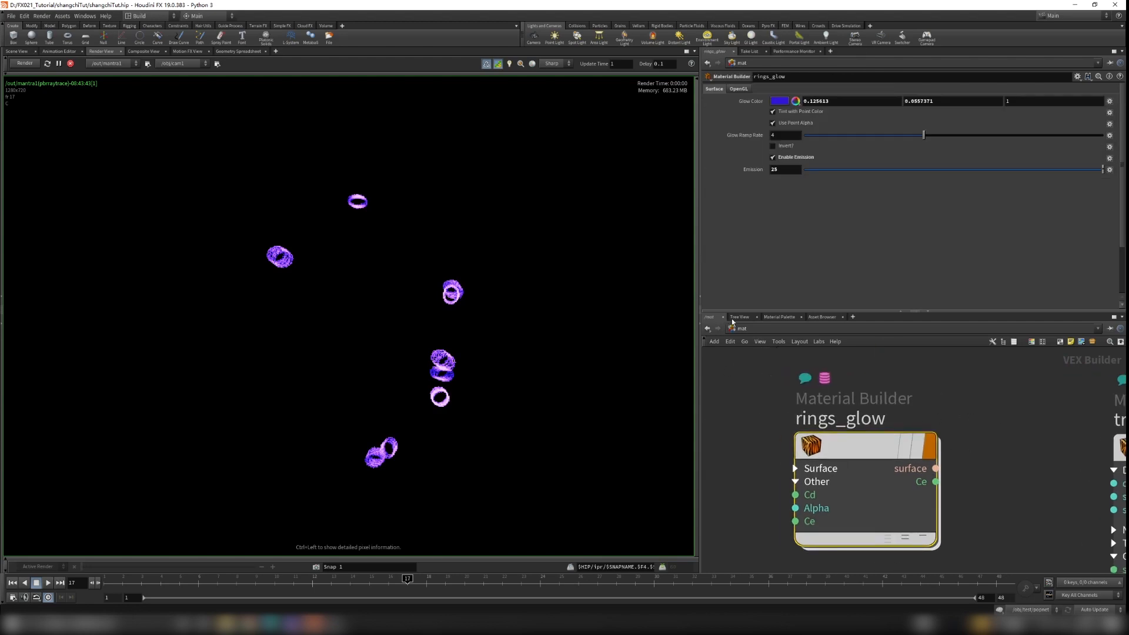
# - Add a Glow utility material from the Material Palette to the mat network and show its parameters
pyautogui.click(778, 318)
pyautogui.scroll(-2, 764, 467)
pyautogui.scroll(-7, 779, 460)
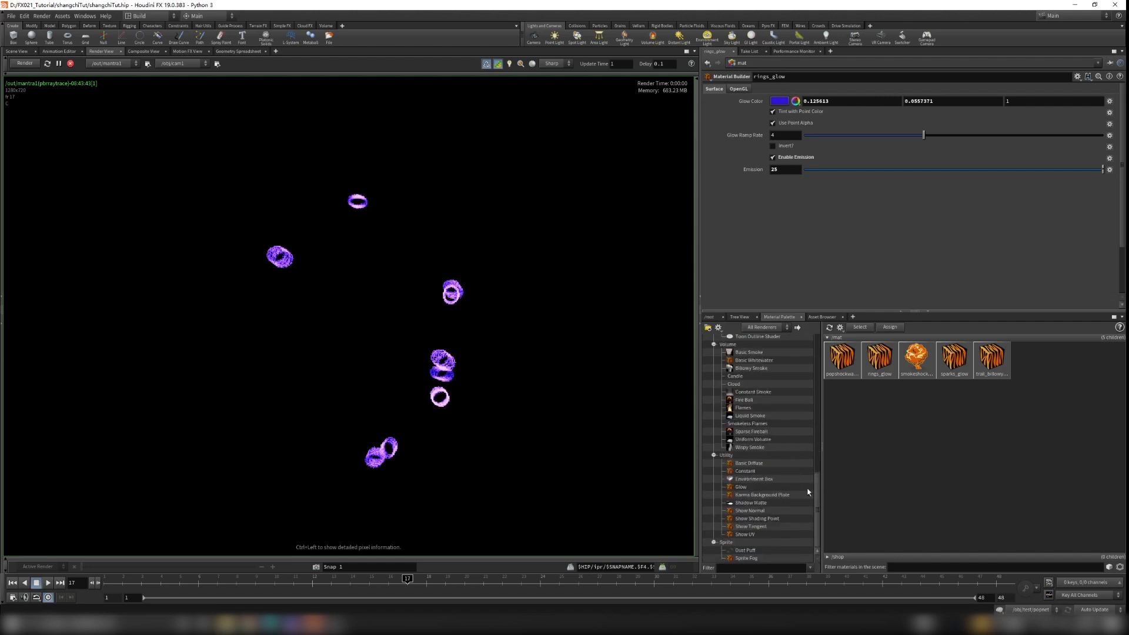
pyautogui.click(743, 488)
pyautogui.moveTo(742, 487); pyautogui.dragTo(974, 428)
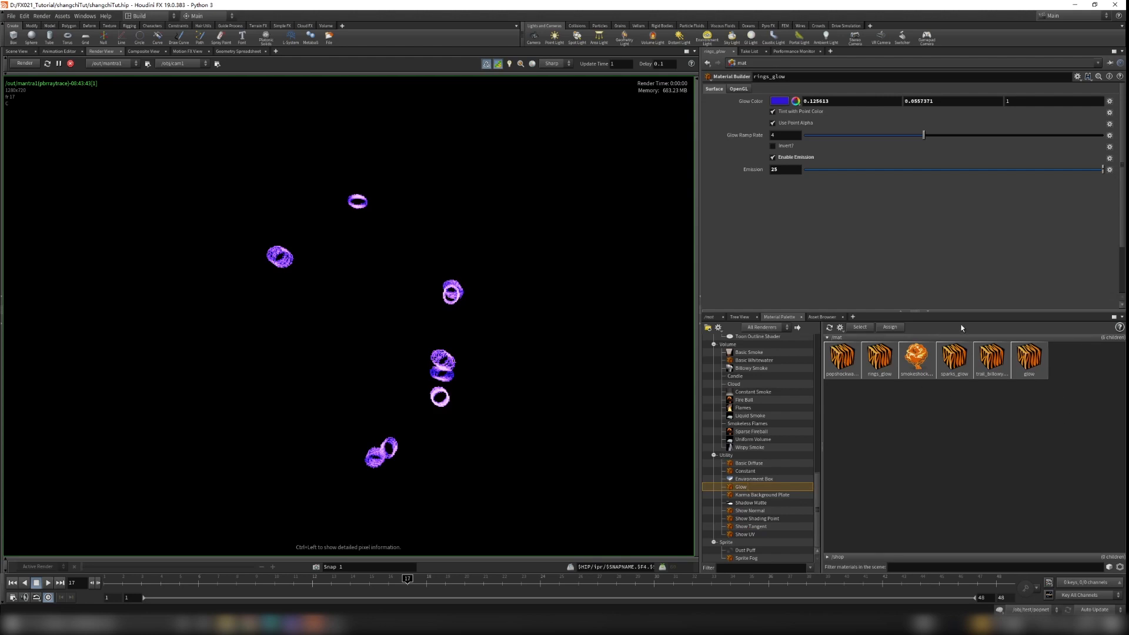
pyautogui.click(1031, 363)
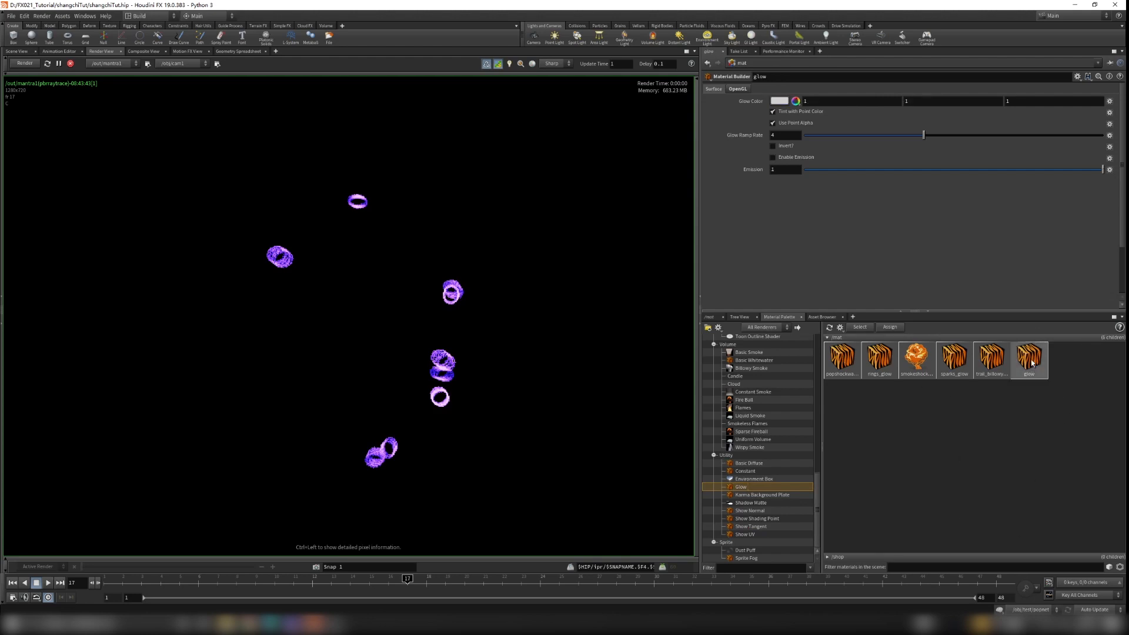
# - Locate the new glow material in the mat network and delete it
pyautogui.click(710, 317)
pyautogui.press('h')
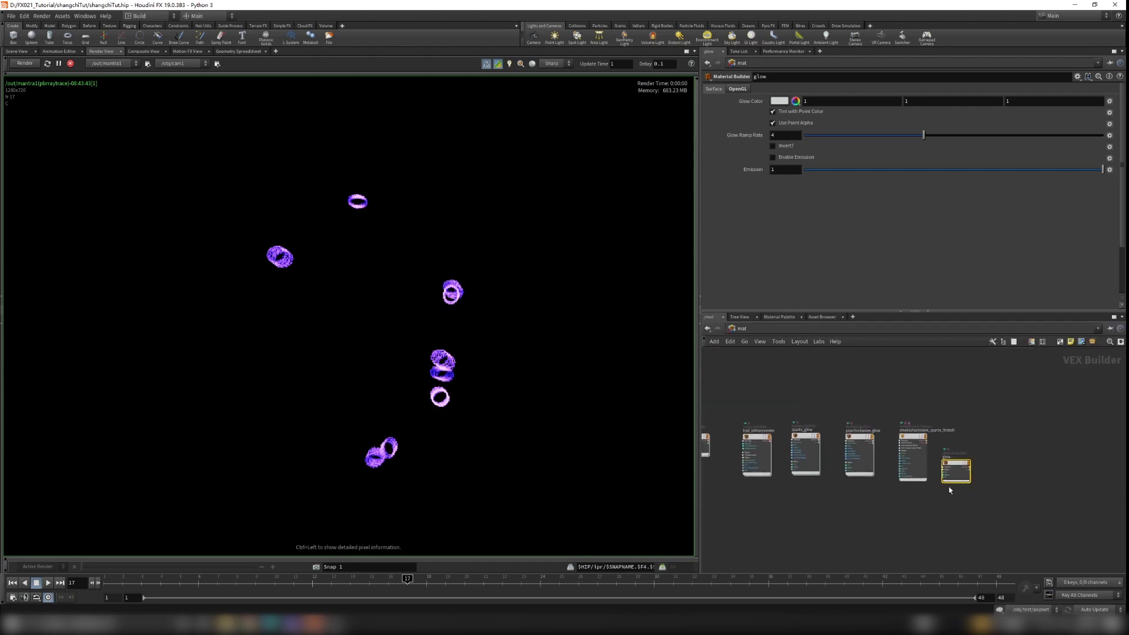
pyautogui.press('f')
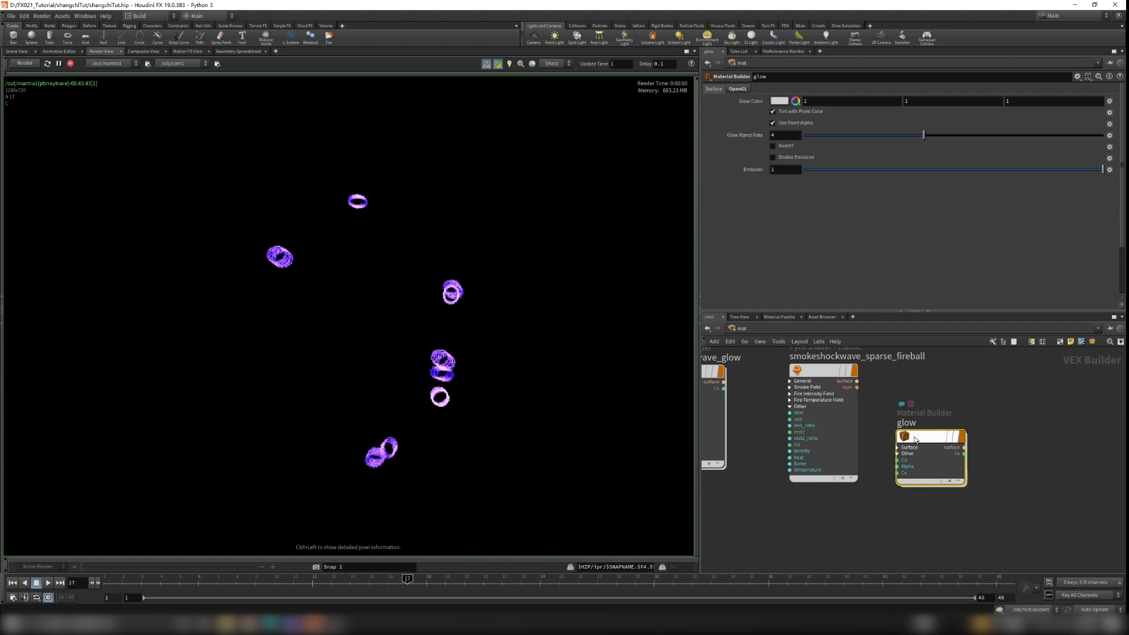
pyautogui.moveTo(1020, 510); pyautogui.dragTo(916, 357)
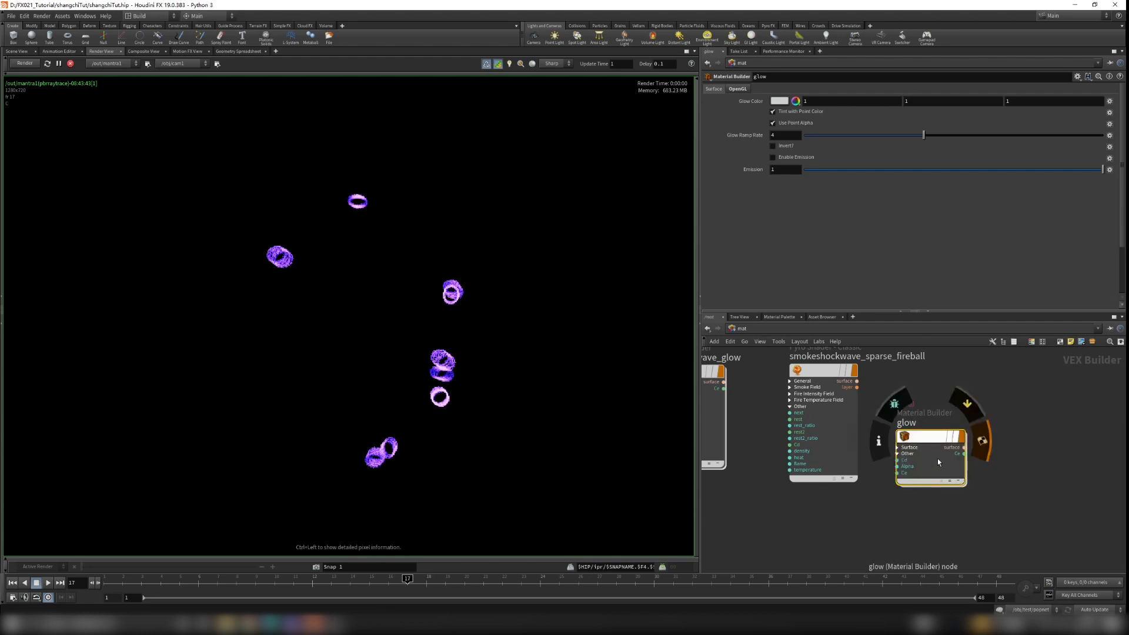
pyautogui.press('Delete')
# - Compare the ring render with Enable Emission off and on in rings_glow, leaving emission enabled
pyautogui.scroll(-5, 938, 457)
pyautogui.scroll(2, 814, 443)
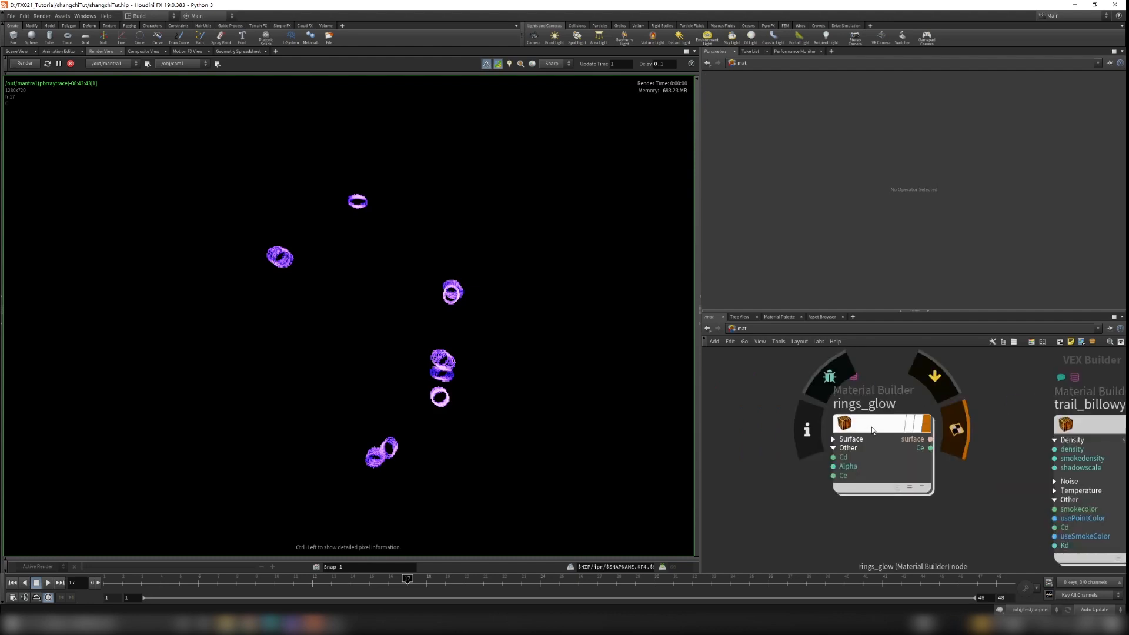
pyautogui.click(873, 430)
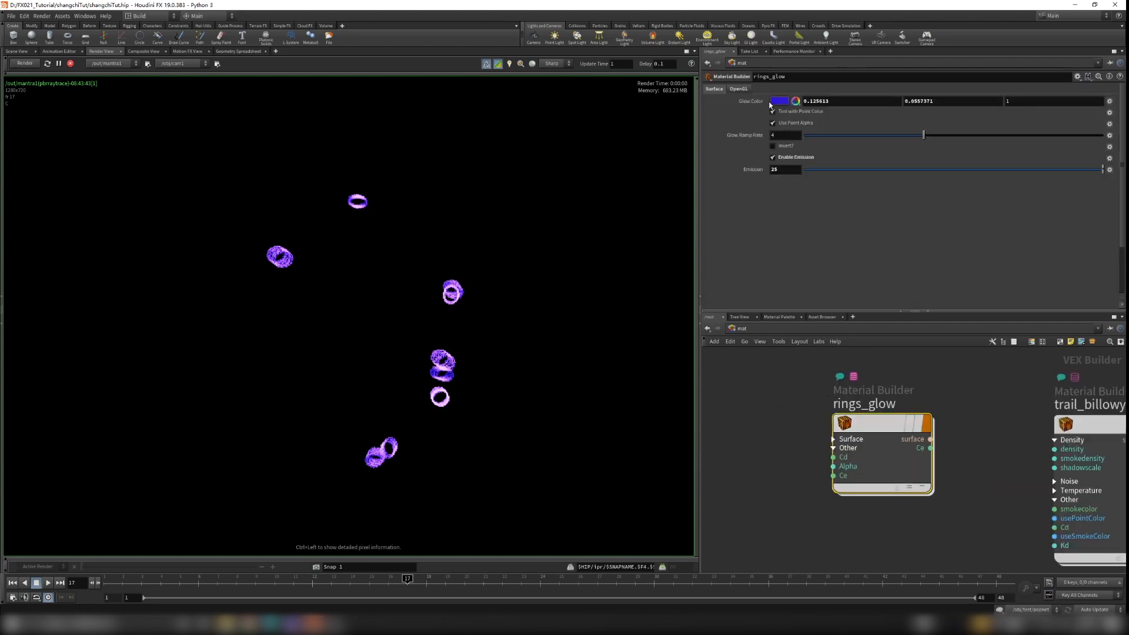
pyautogui.click(774, 158)
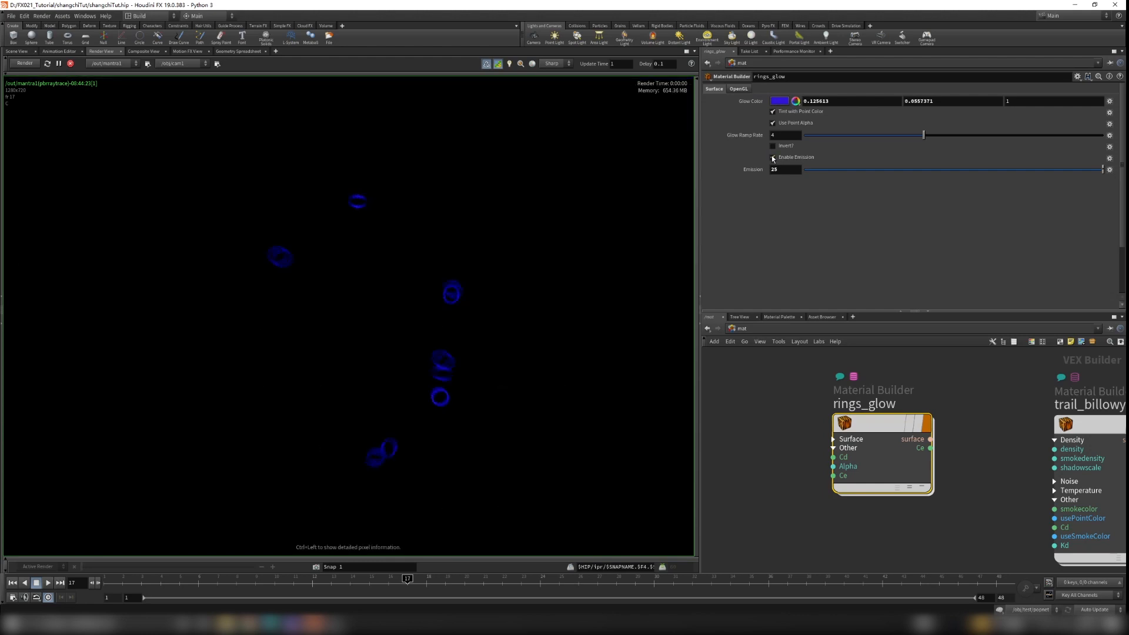
pyautogui.click(774, 157)
pyautogui.click(774, 157)
pyautogui.click(773, 157)
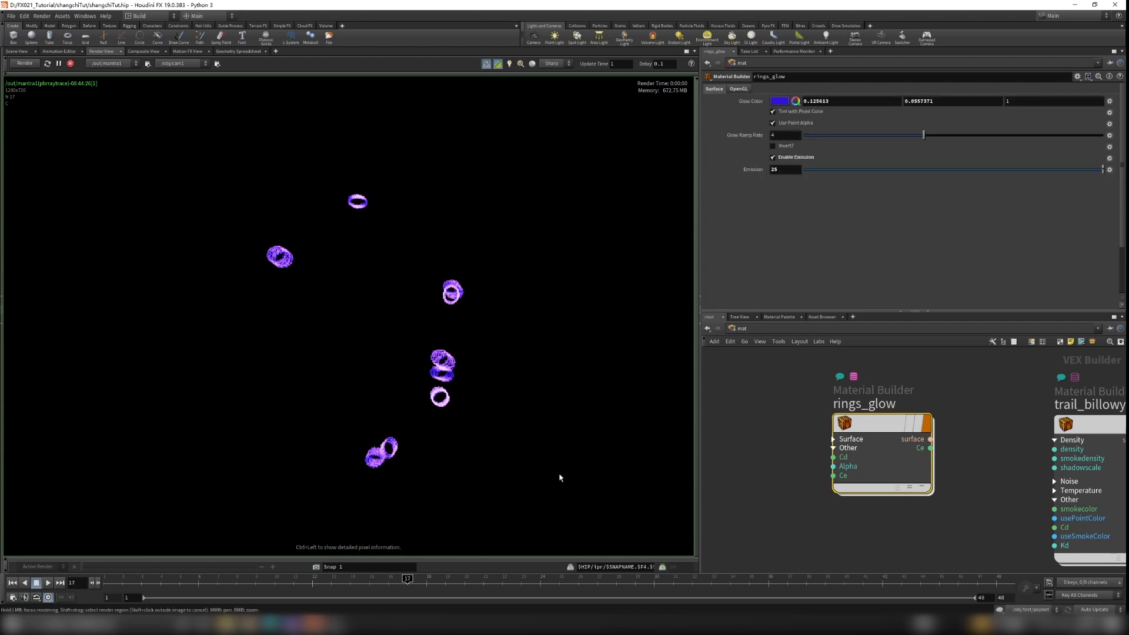
# - Assign /mat/rings_glow as the render material of the rndr_rings object through the operator chooser
pyautogui.hotkey('ctrl', 'c')
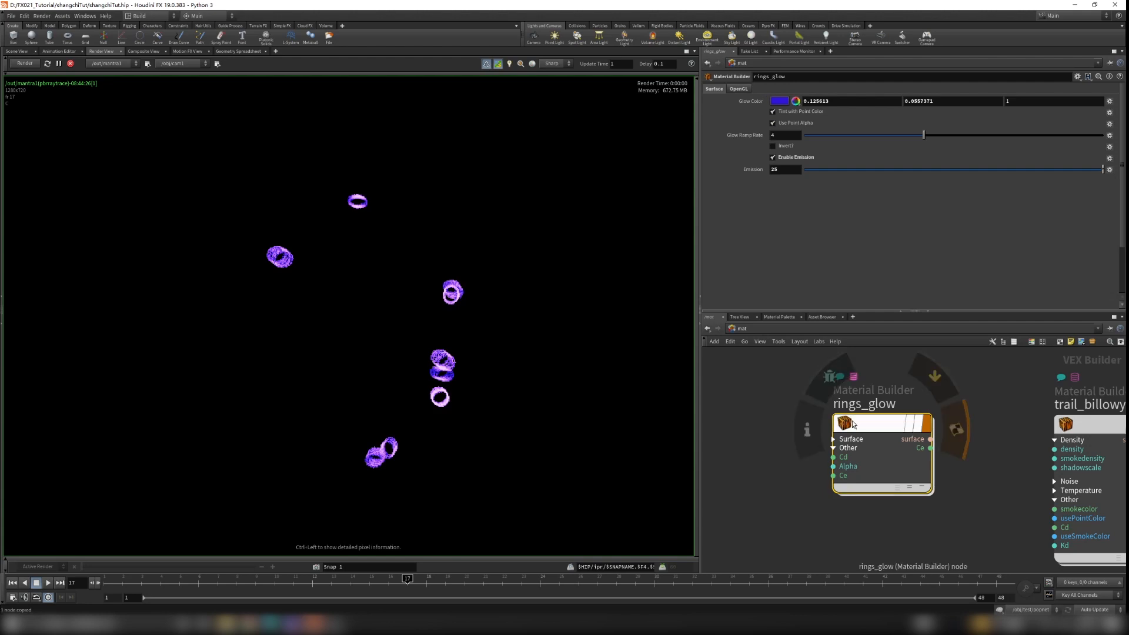
pyautogui.click(742, 328)
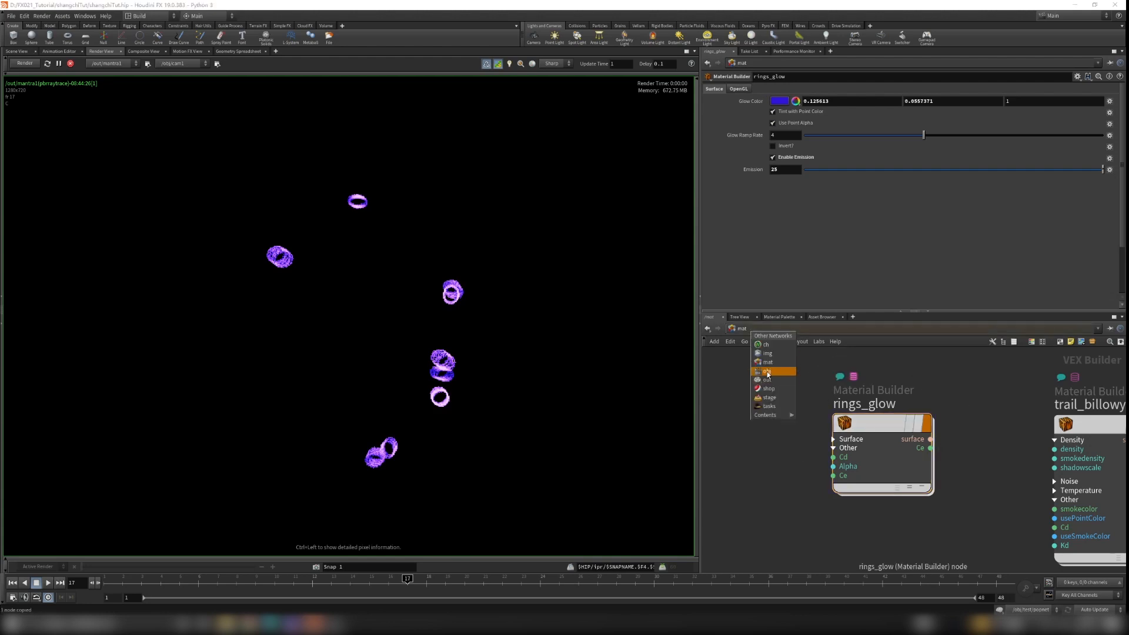
pyautogui.click(767, 371)
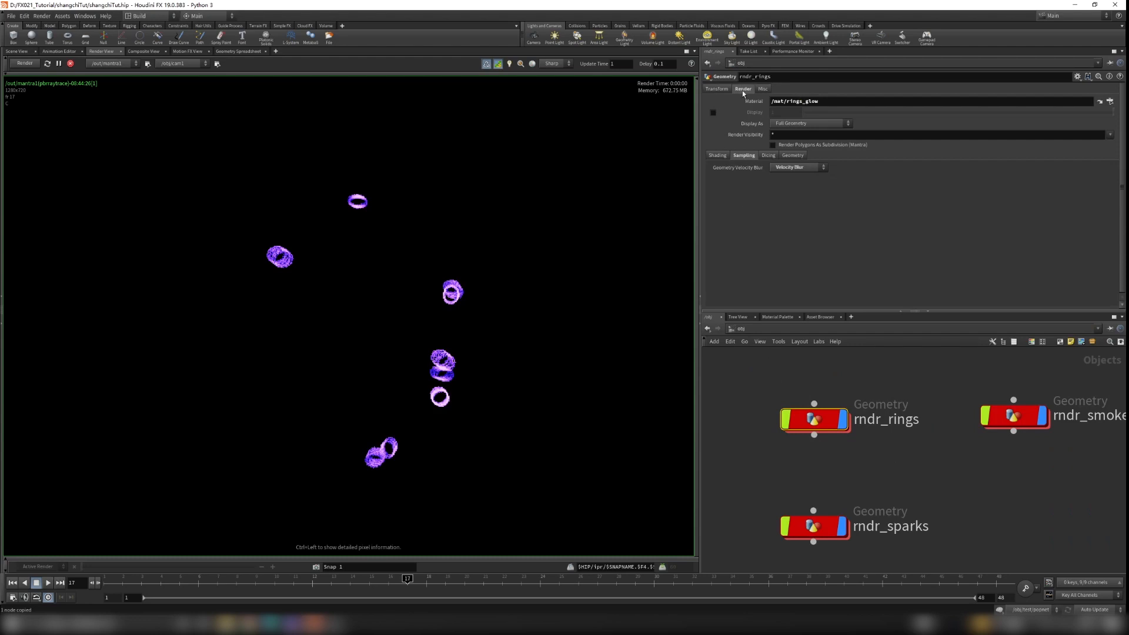
pyautogui.moveTo(771, 101); pyautogui.dragTo(821, 101)
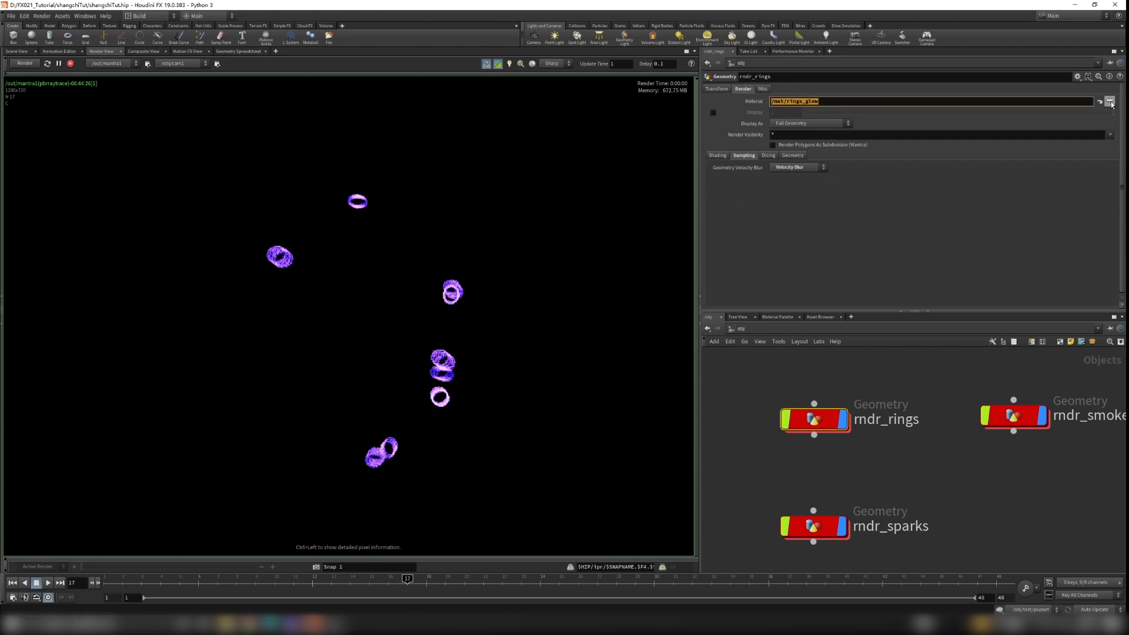
pyautogui.click(1110, 102)
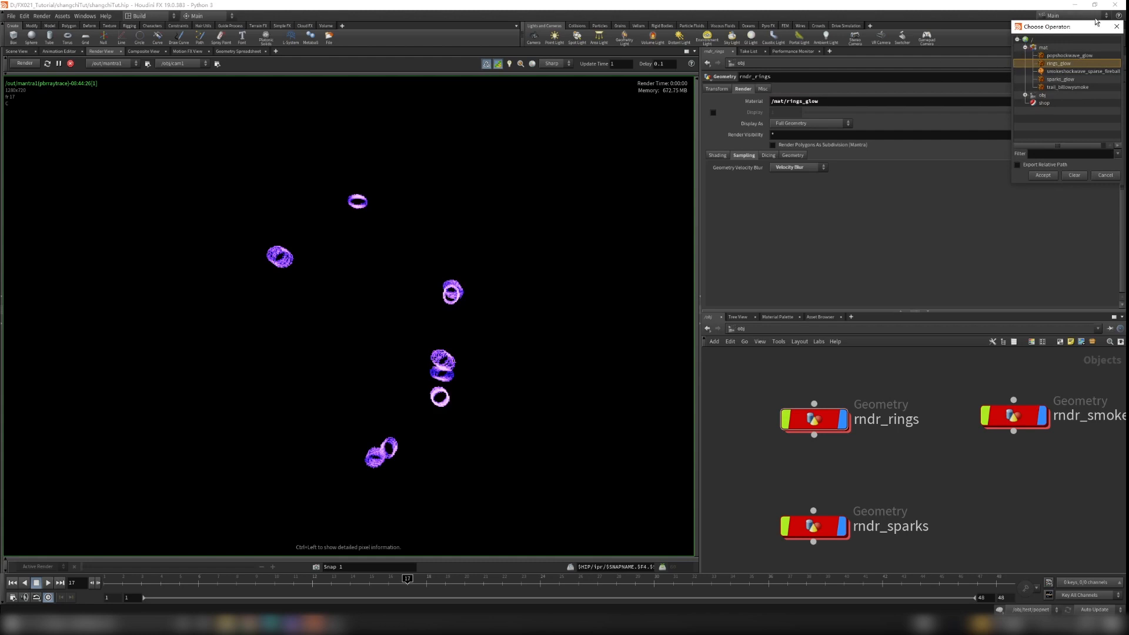
pyautogui.click(1045, 176)
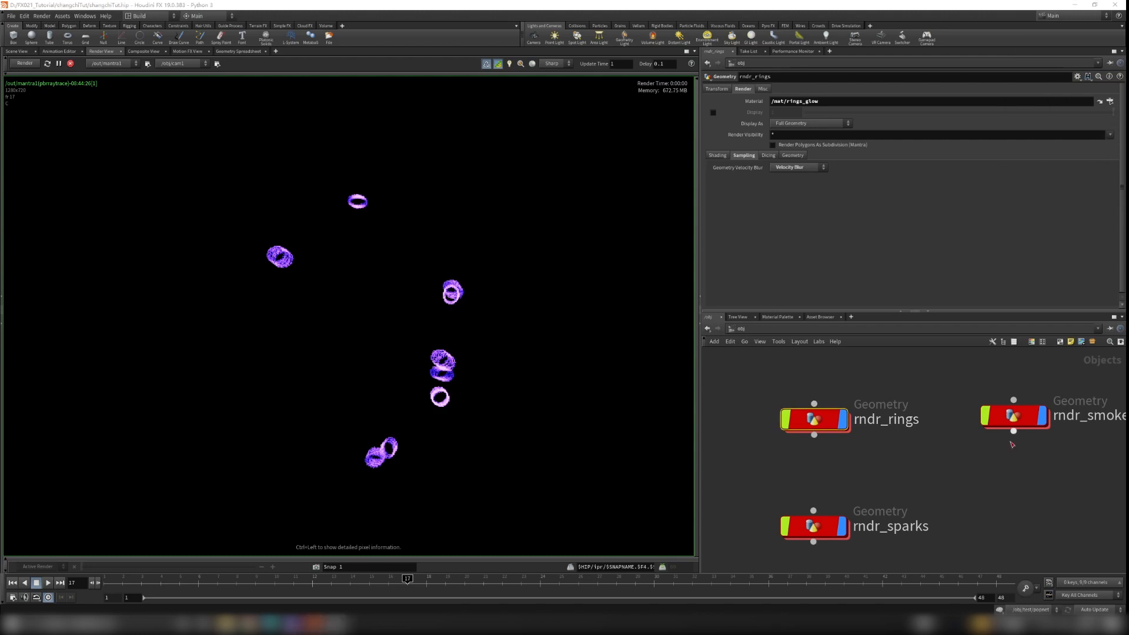
# - Add rndr_smokeTrails alongside rndr_rings to the Force Objects of the mantra1 render node in the out network
pyautogui.moveTo(1017, 442); pyautogui.dragTo(946, 466, button='middle')
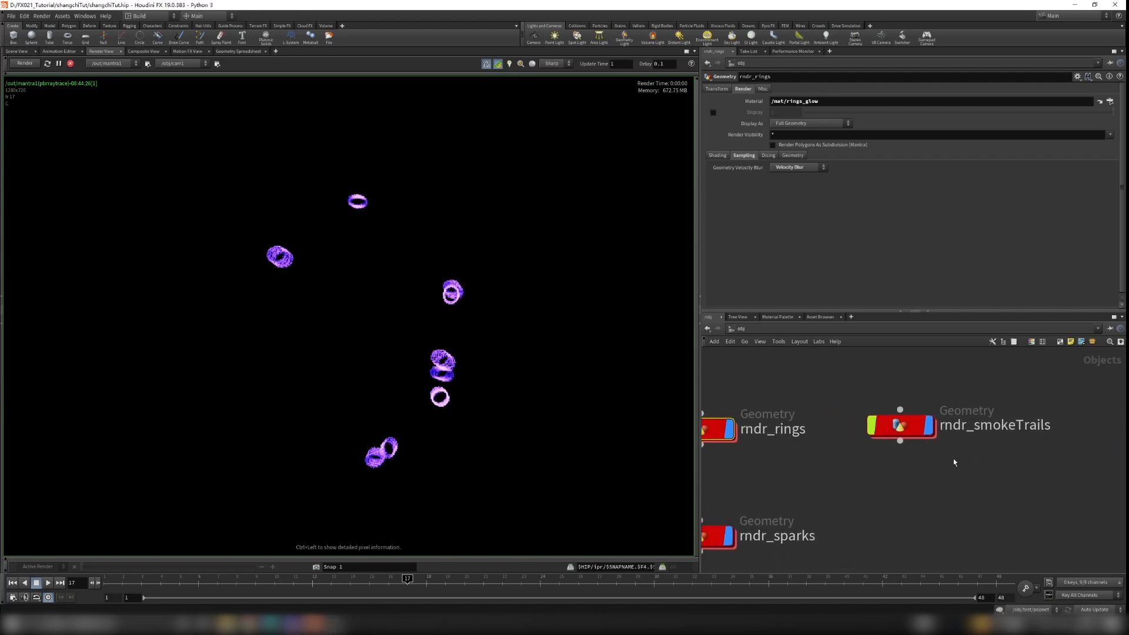
pyautogui.click(765, 328)
pyautogui.click(789, 374)
pyautogui.moveTo(740, 409); pyautogui.dragTo(859, 530)
pyautogui.click(1110, 167)
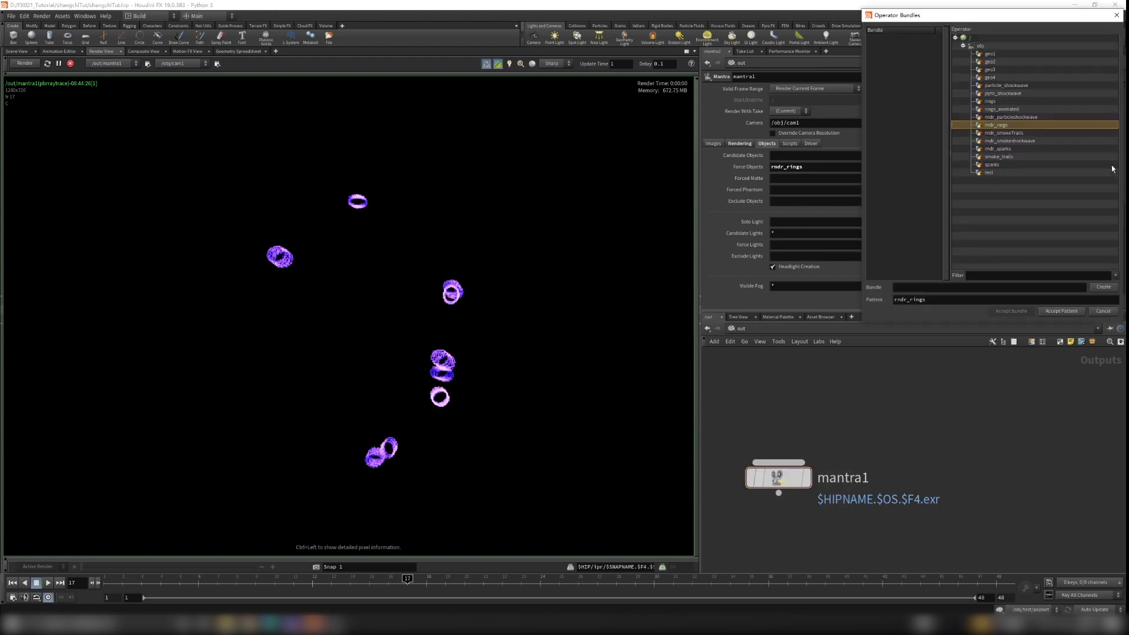
pyautogui.keyDown('ctrl'); pyautogui.click(1001, 133); pyautogui.keyUp('ctrl')
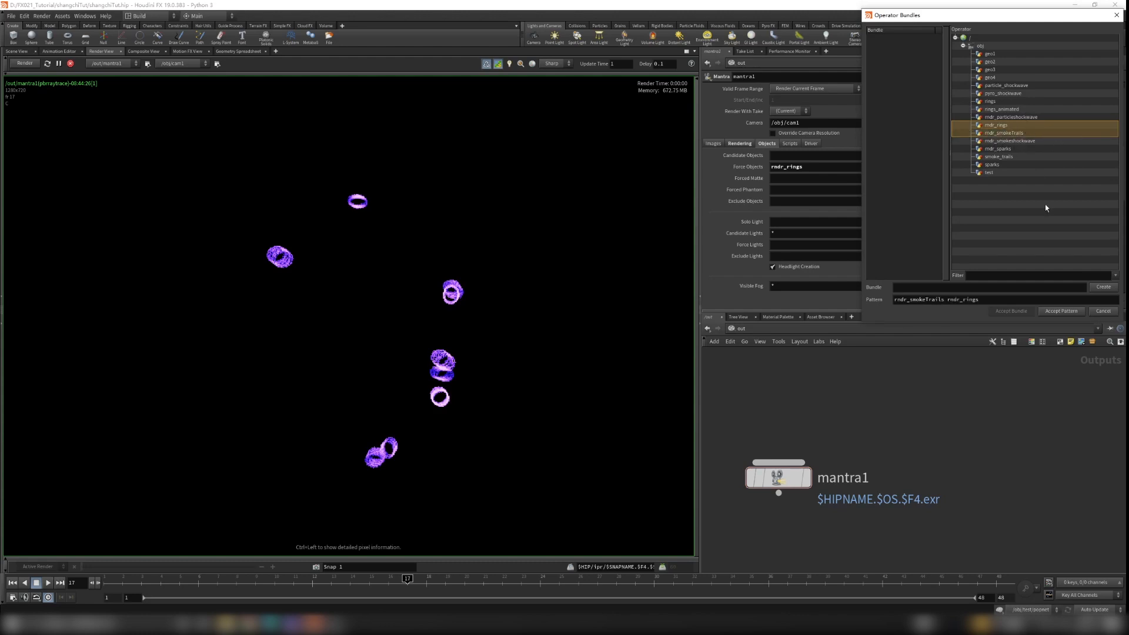
pyautogui.click(1061, 311)
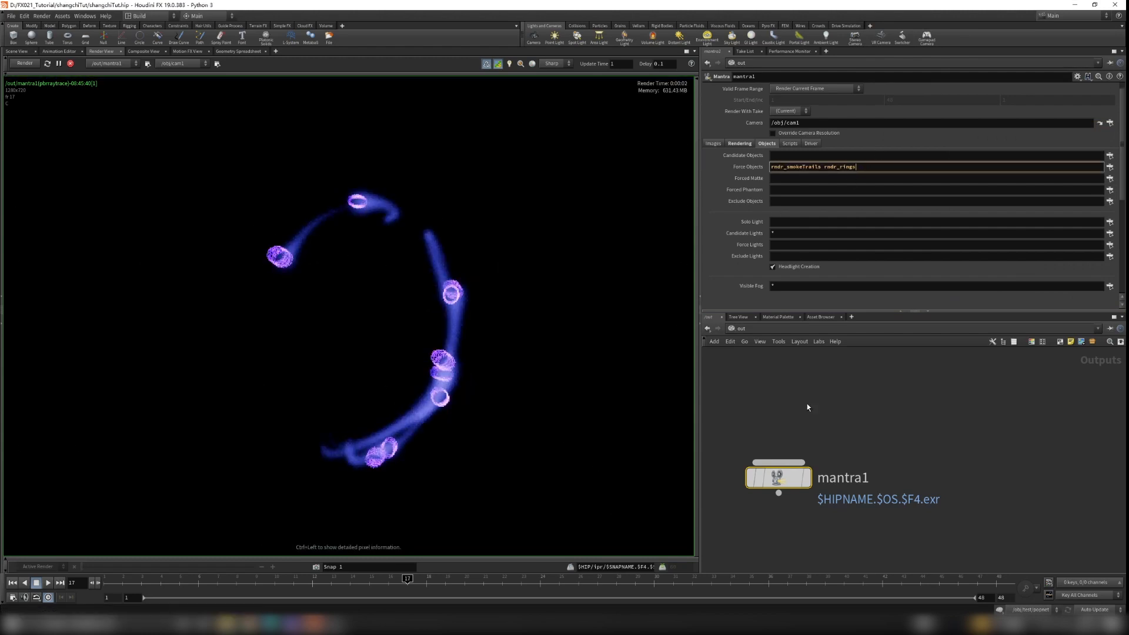
# - Enter the rndr_smokeTrails object in the obj network and examine the source path of its Object Merge node
pyautogui.click(739, 328)
pyautogui.click(782, 367)
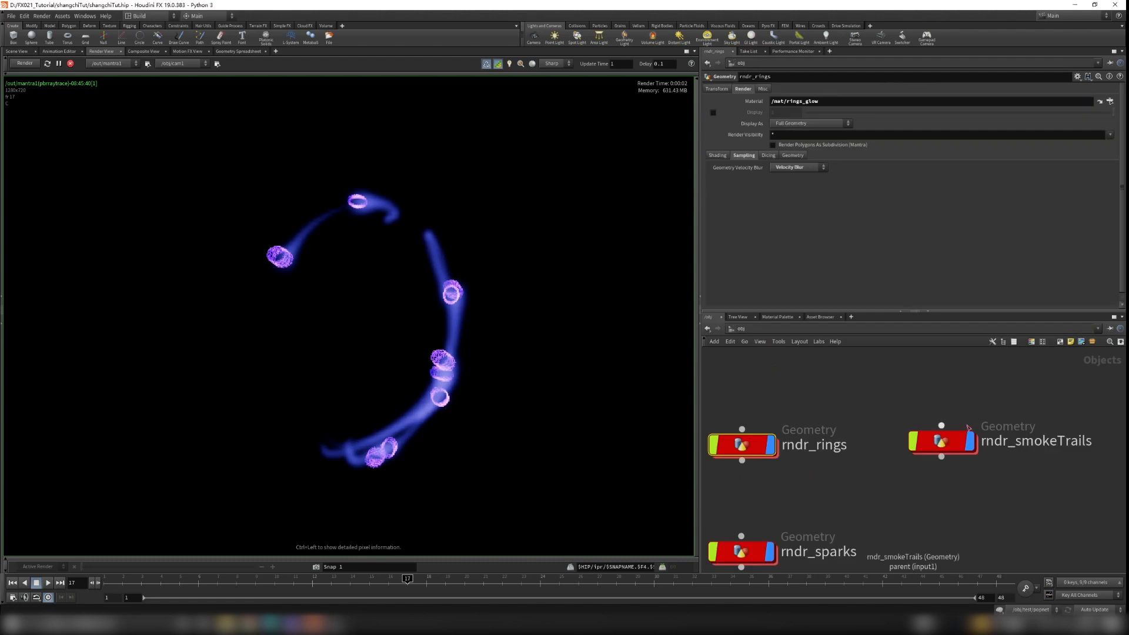
pyautogui.doubleClick(951, 449)
pyautogui.moveTo(844, 411); pyautogui.dragTo(953, 489)
pyautogui.moveTo(845, 431); pyautogui.dragTo(998, 517)
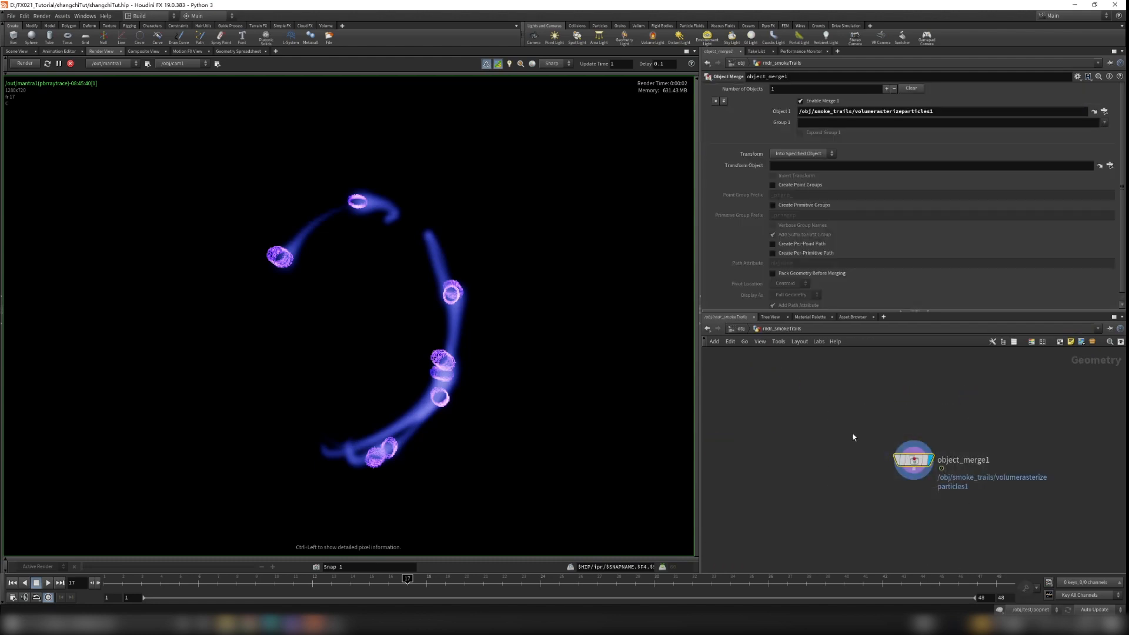
pyautogui.moveTo(838, 409); pyautogui.dragTo(1043, 527)
pyautogui.moveTo(814, 111); pyautogui.dragTo(853, 111)
# - Inspect the volume rasterize node chain inside the smoke_trails object, then return to the obj level
pyautogui.click(741, 328)
pyautogui.scroll(-3, 920, 417)
pyautogui.moveTo(919, 387); pyautogui.dragTo(889, 483, button='middle')
pyautogui.moveTo(897, 401)
pyautogui.mouseDown(button='middle')
pyautogui.moveTo(866, 464)
pyautogui.moveTo(864, 450)
pyautogui.mouseUp(button='middle')
pyautogui.moveTo(854, 389); pyautogui.dragTo(952, 424, button='middle')
pyautogui.doubleClick(852, 446)
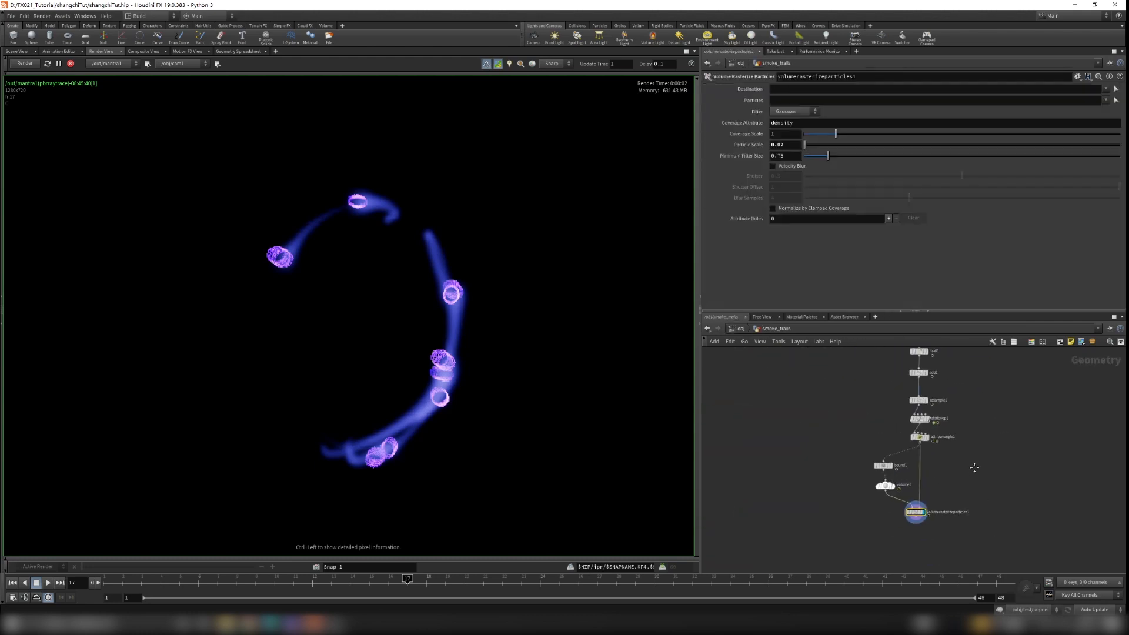
pyautogui.scroll(4, 967, 494)
pyautogui.press('u')
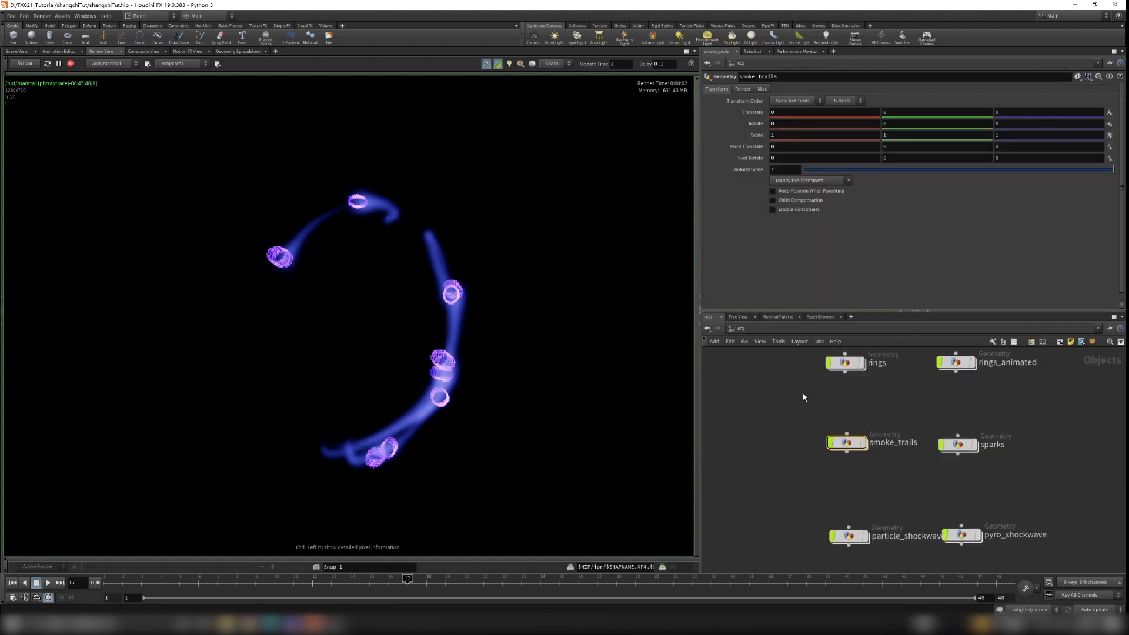
# - Recheck the Object Merge inside rndr_smokeTrails and return to the object's render settings to view its assigned material
pyautogui.moveTo(988, 490); pyautogui.dragTo(868, 327, button='middle')
pyautogui.doubleClick(881, 460)
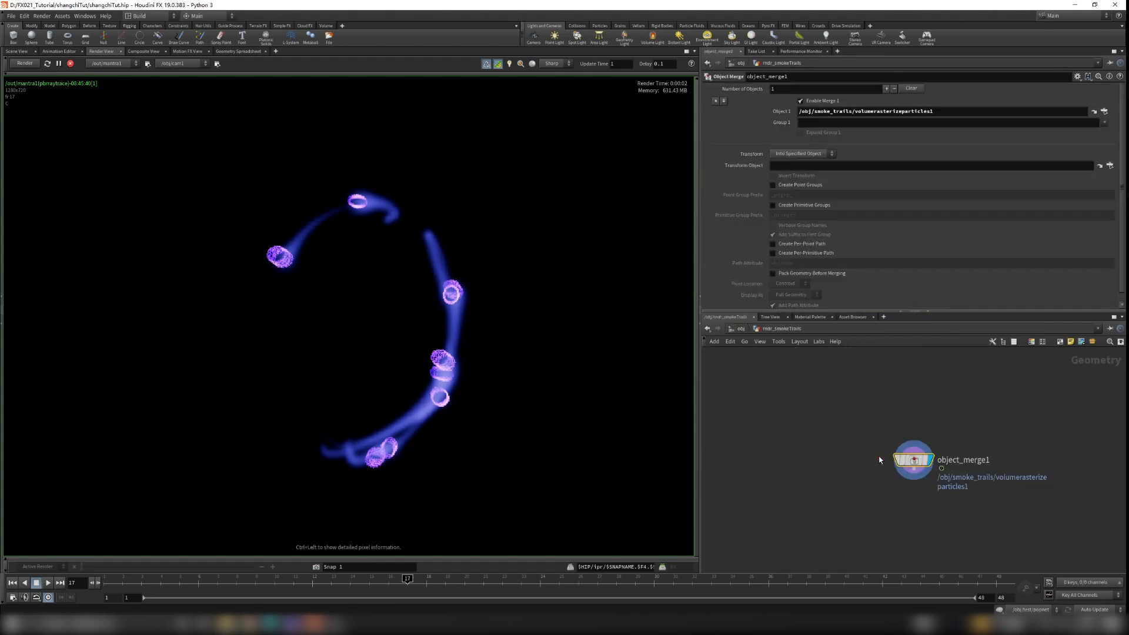
pyautogui.click(743, 329)
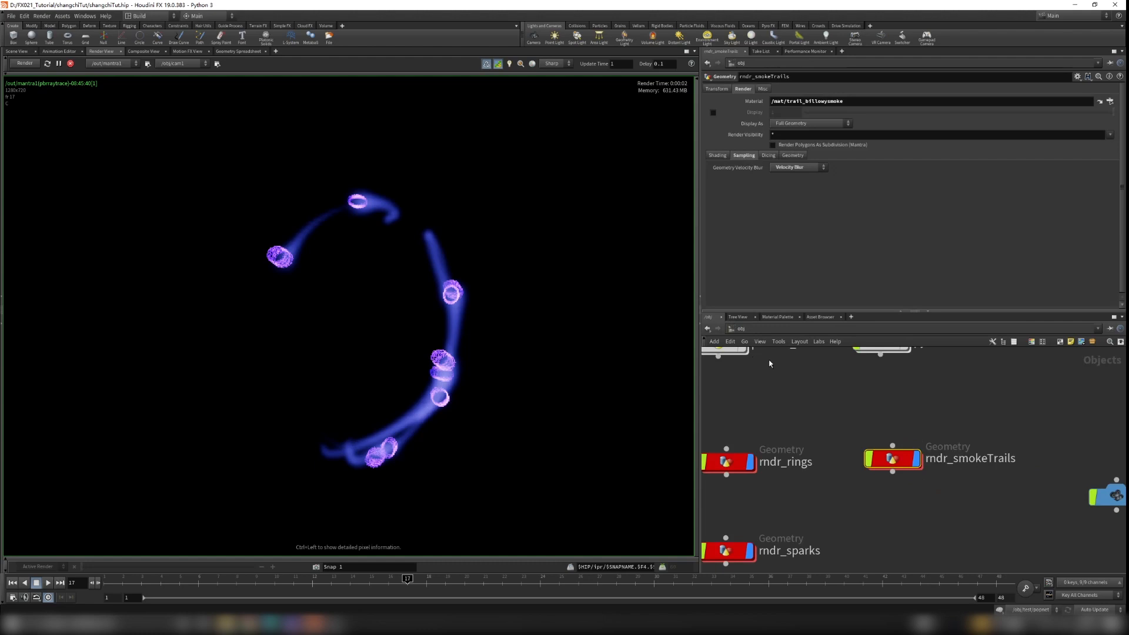
# - Go to the mat network and locate the trail_billowysmoke material
pyautogui.click(750, 329)
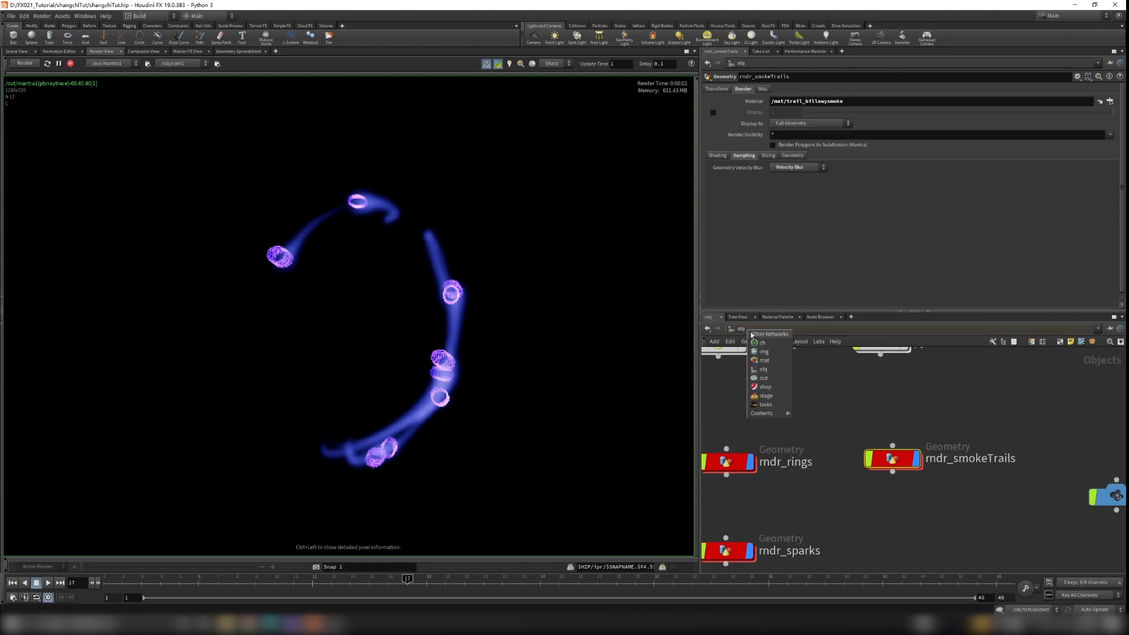
pyautogui.click(765, 362)
pyautogui.scroll(-4, 846, 442)
pyautogui.scroll(4, 941, 441)
pyautogui.moveTo(800, 378); pyautogui.dragTo(980, 525)
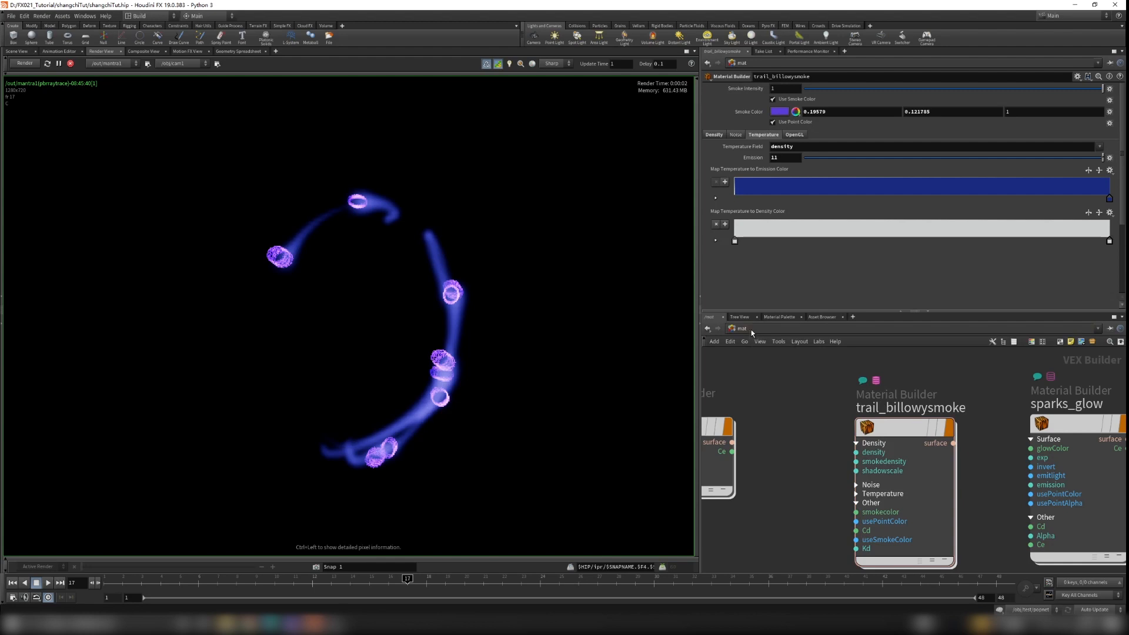
# - Find the Billowy Smoke preset among the Volume materials in the Material Palette and return to the mat network
pyautogui.click(780, 317)
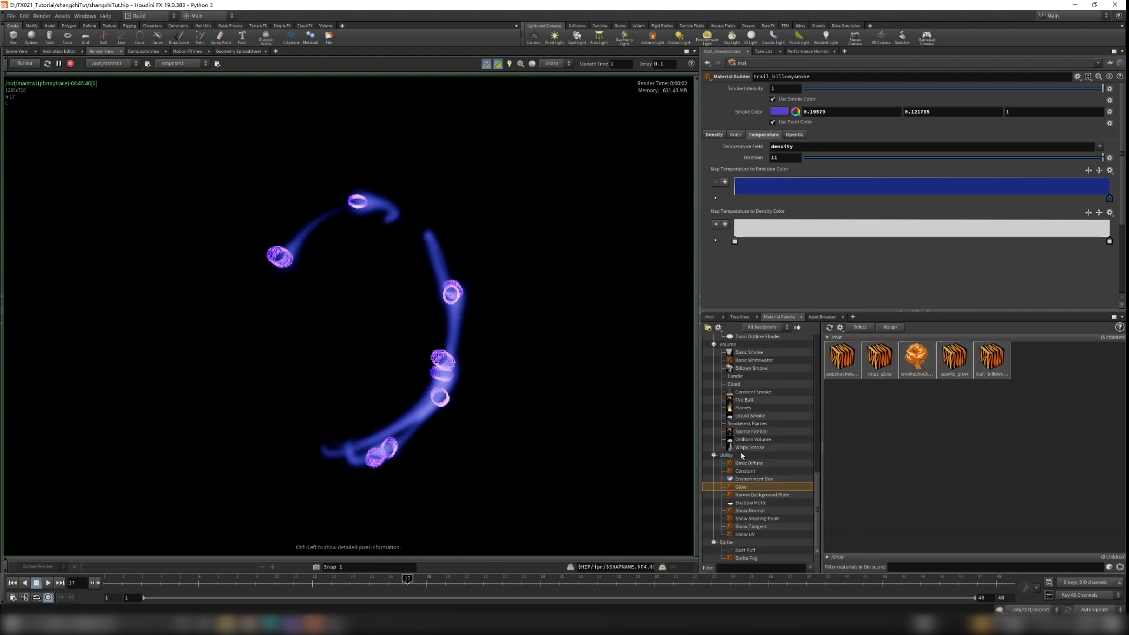
pyautogui.scroll(3, 749, 470)
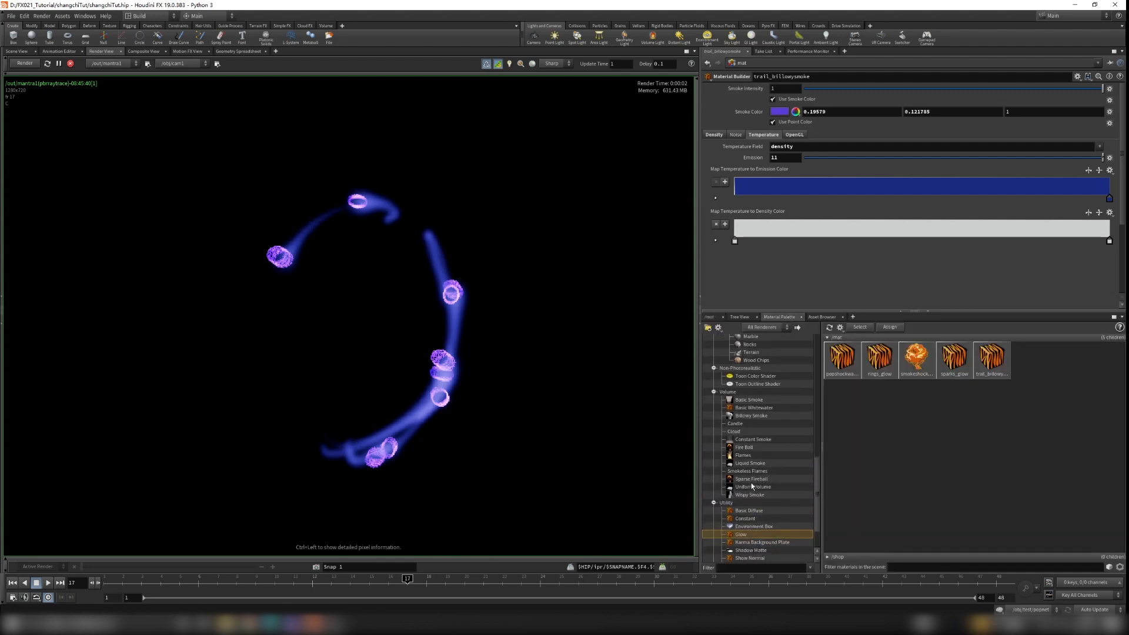
pyautogui.click(750, 440)
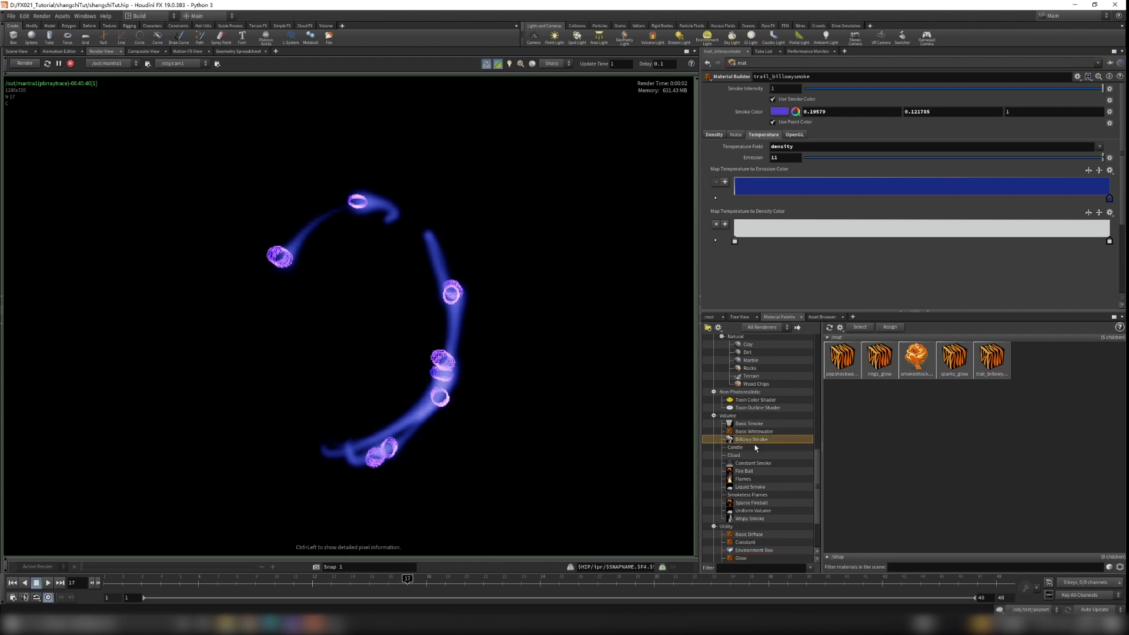
pyautogui.click(708, 317)
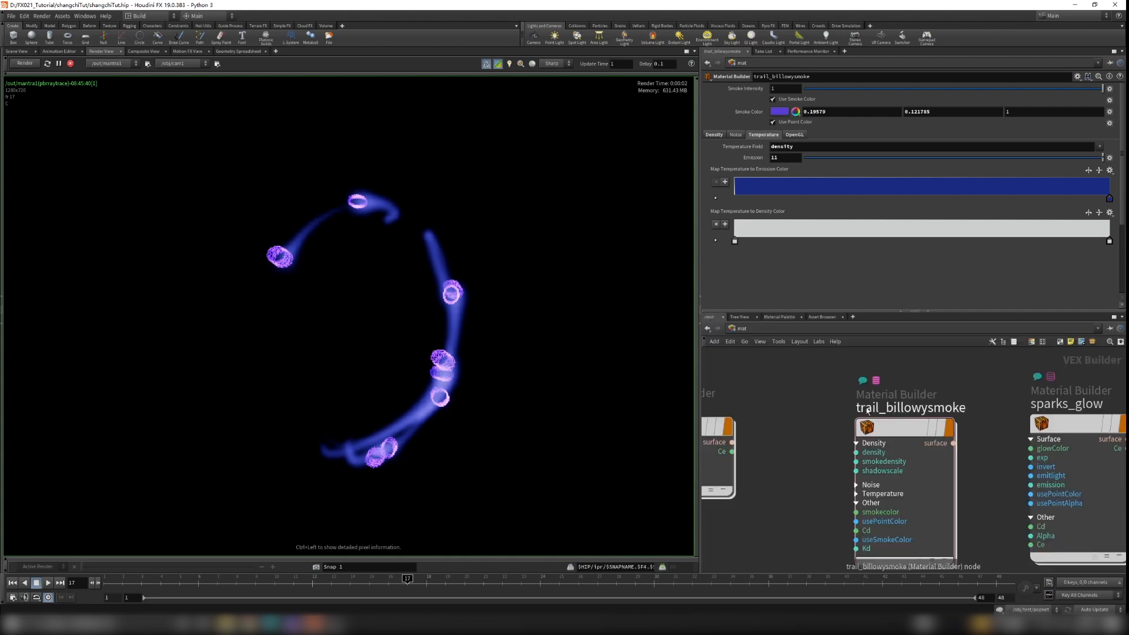
# - Examine the Density, Noise and Temperature settings of the trail_billowysmoke material
pyautogui.moveTo(793, 372); pyautogui.dragTo(955, 486)
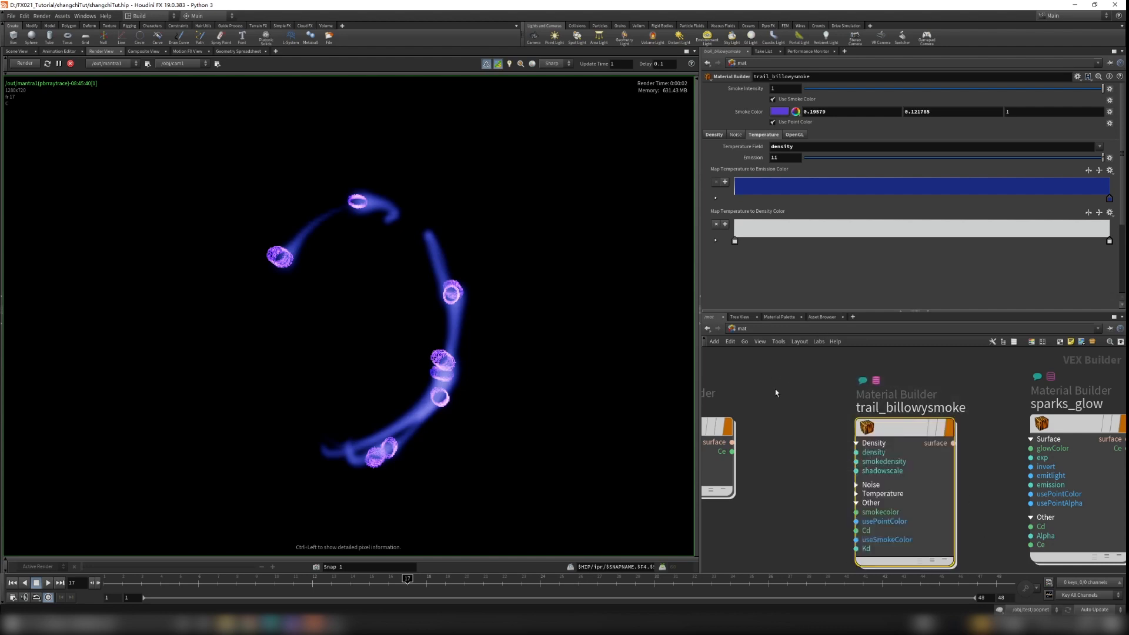
pyautogui.click(709, 136)
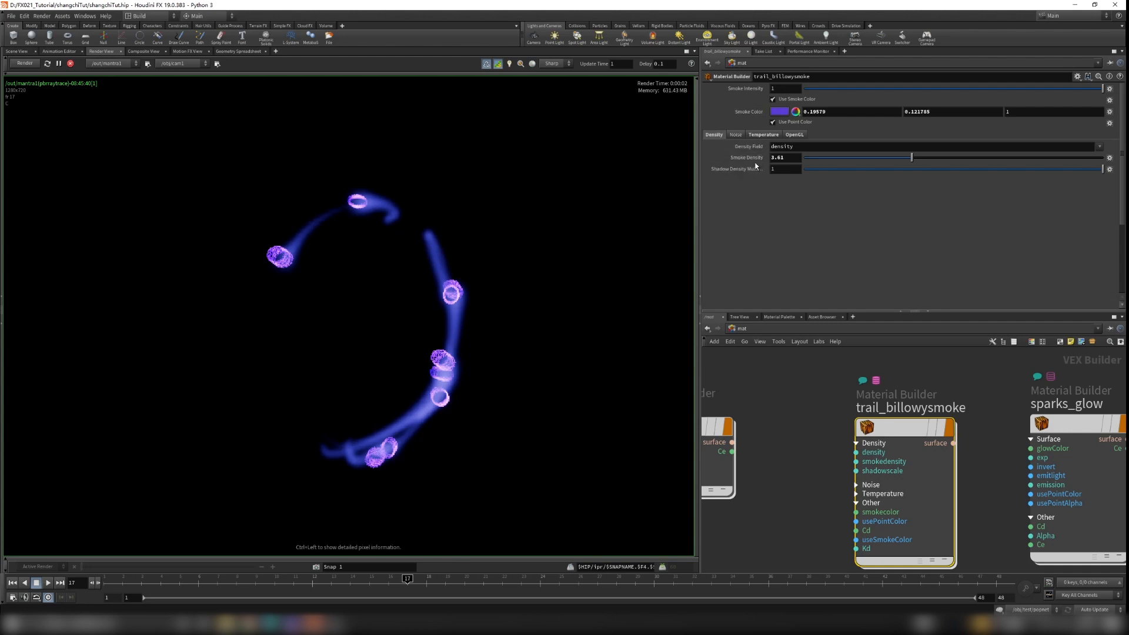
pyautogui.click(736, 134)
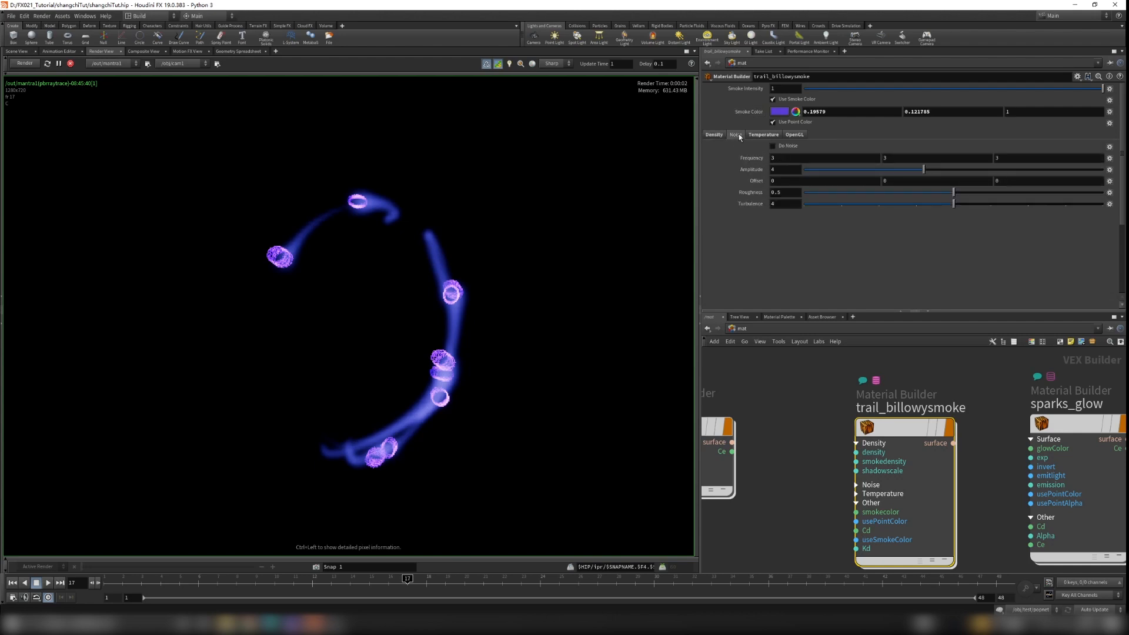
pyautogui.click(754, 133)
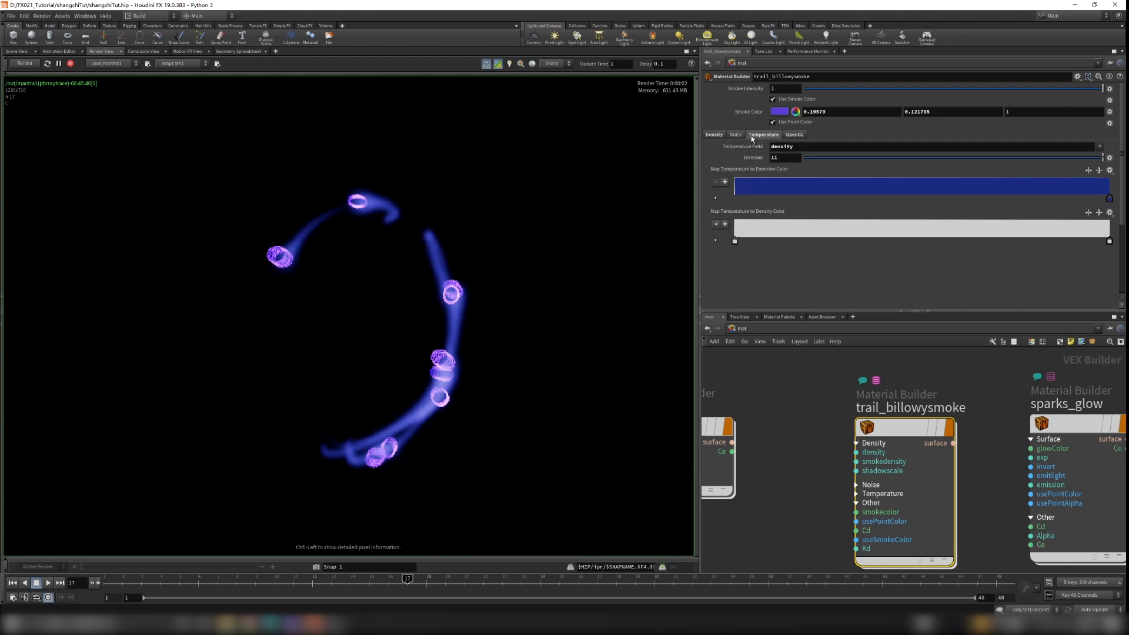
pyautogui.scroll(-2, 825, 379)
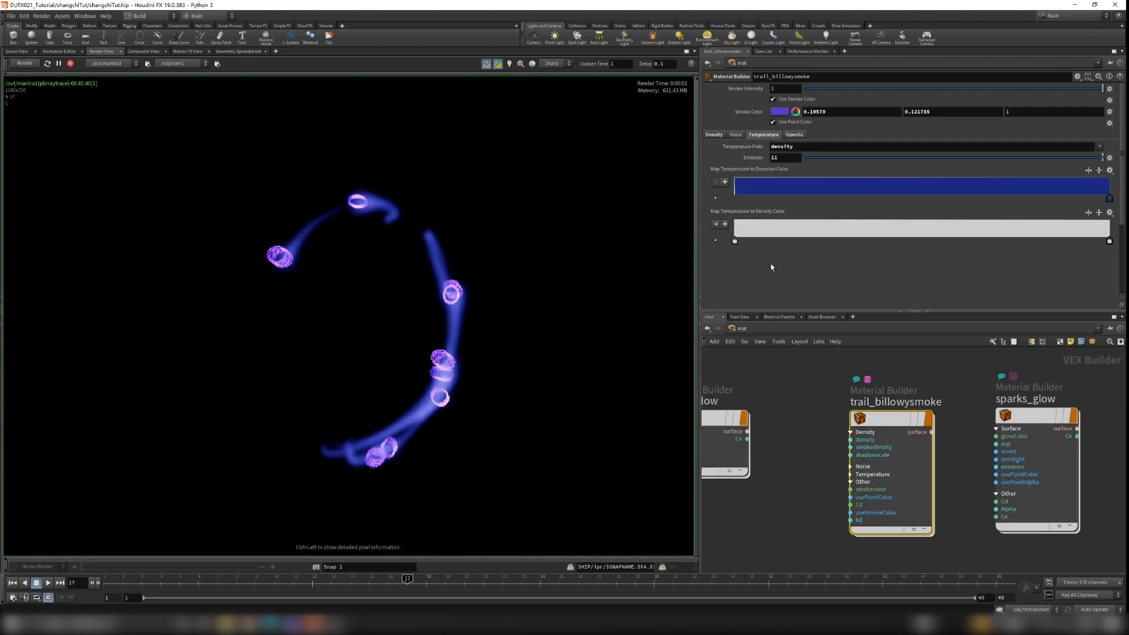
# - Add a Billowy Smoke material from the Material Palette and place it above the other materials in the mat network
pyautogui.moveTo(791, 394); pyautogui.dragTo(824, 404, button='middle')
pyautogui.click(748, 333)
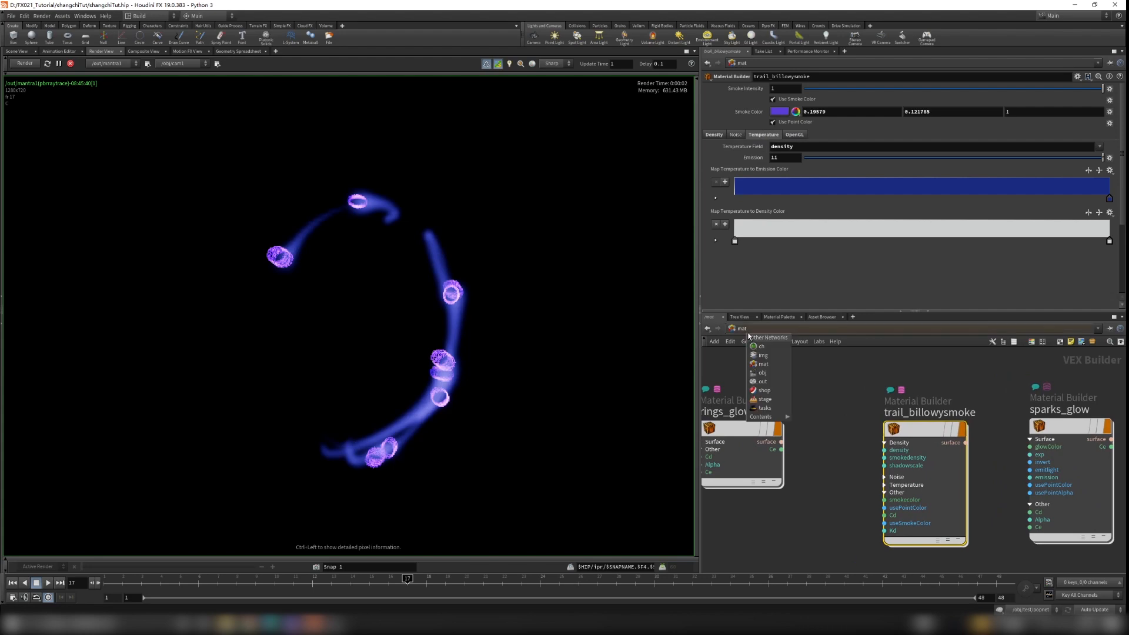
pyautogui.click(777, 317)
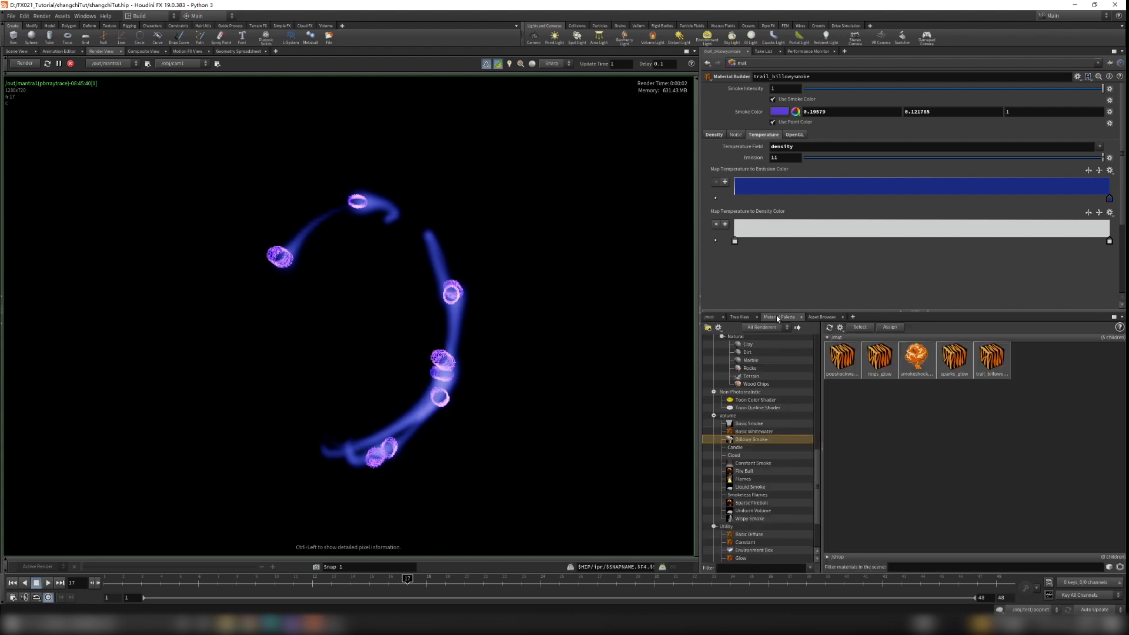
pyautogui.moveTo(1027, 427); pyautogui.dragTo(1031, 423)
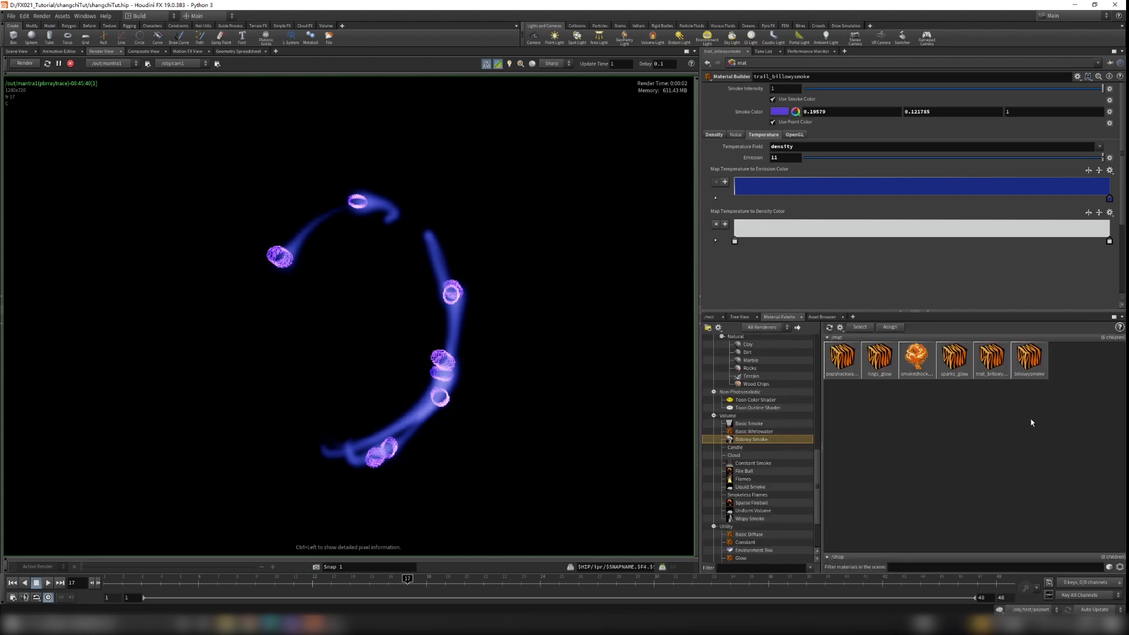
pyautogui.click(710, 318)
pyautogui.scroll(-4, 916, 449)
pyautogui.moveTo(959, 458); pyautogui.dragTo(833, 392)
pyautogui.scroll(3, 832, 393)
pyautogui.click(835, 395)
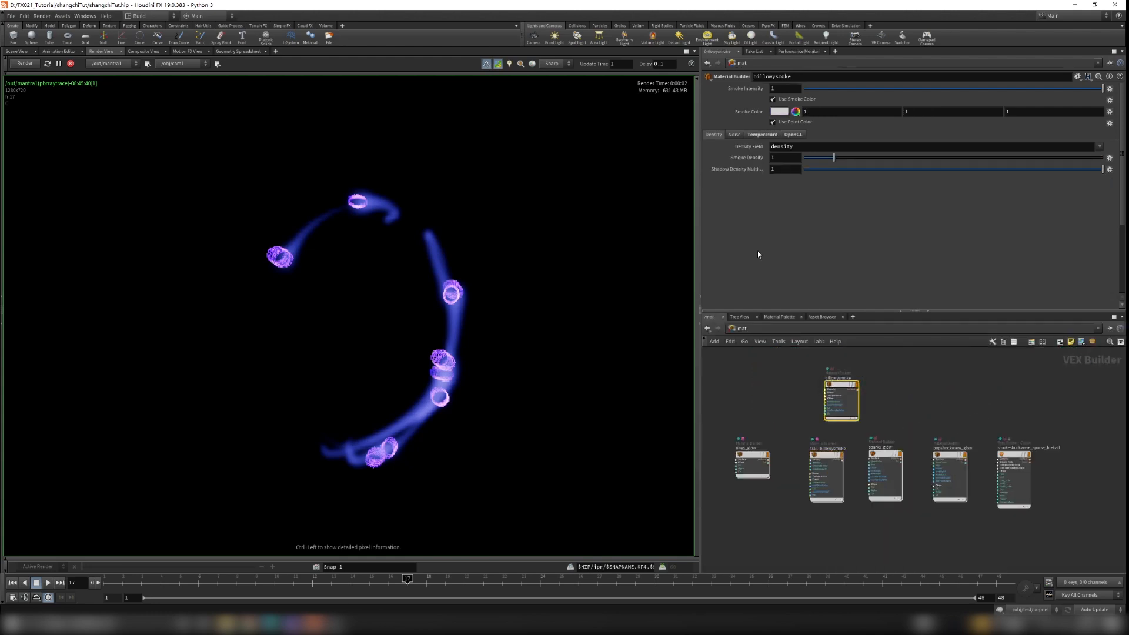
# - Compare the temperature field, emission and emission color ramp of the new billowysmoke material with those of trail_billowysmoke
pyautogui.click(752, 137)
pyautogui.click(811, 146)
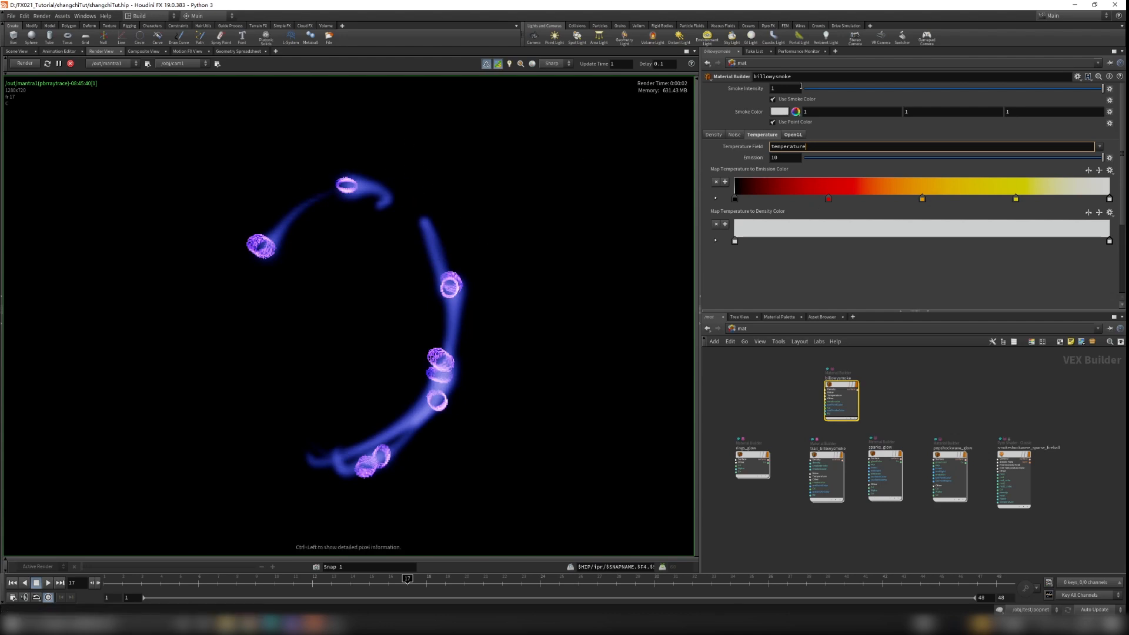
pyautogui.moveTo(809, 148); pyautogui.dragTo(763, 153)
pyautogui.click(791, 417)
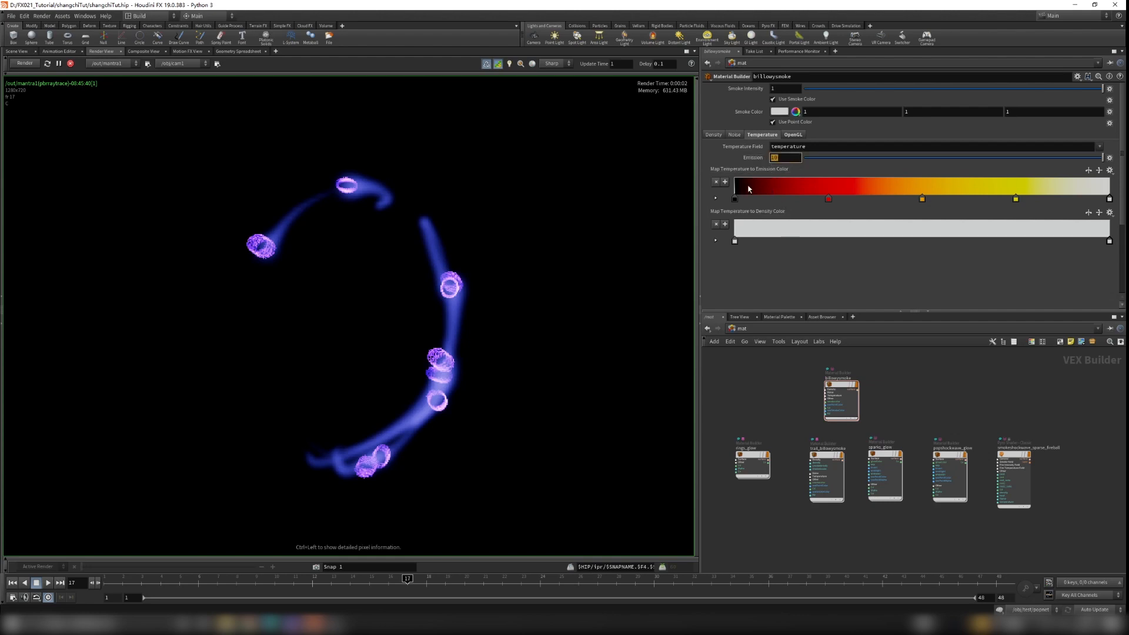
pyautogui.click(827, 470)
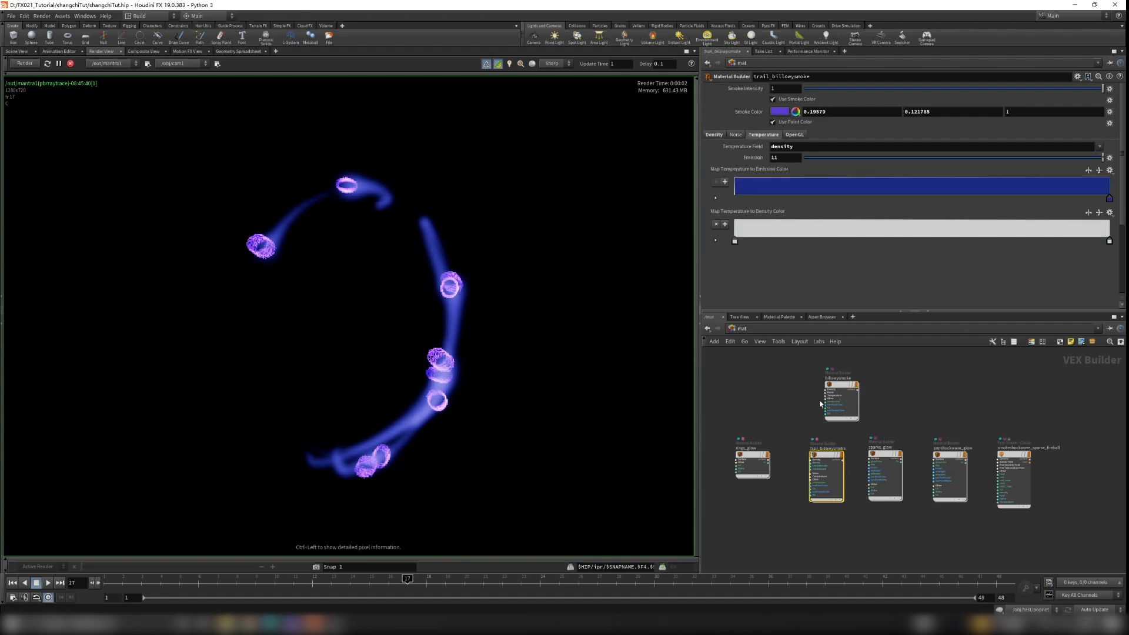
pyautogui.scroll(3, 883, 431)
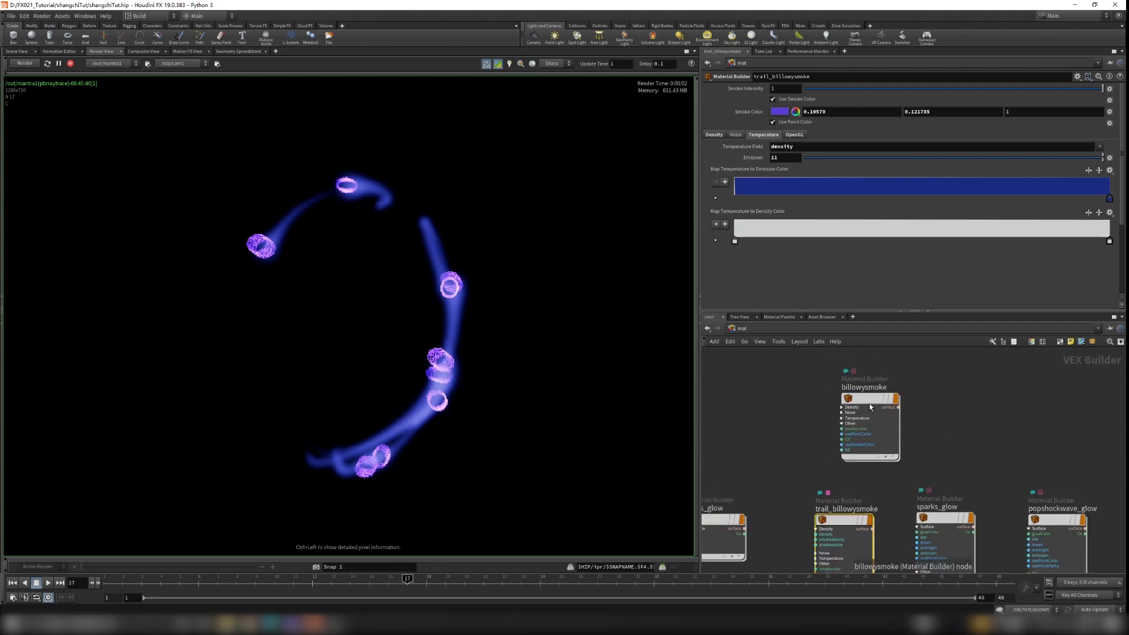
# - Delete the billowysmoke material from the mat network and switch to the out network
pyautogui.click(859, 402)
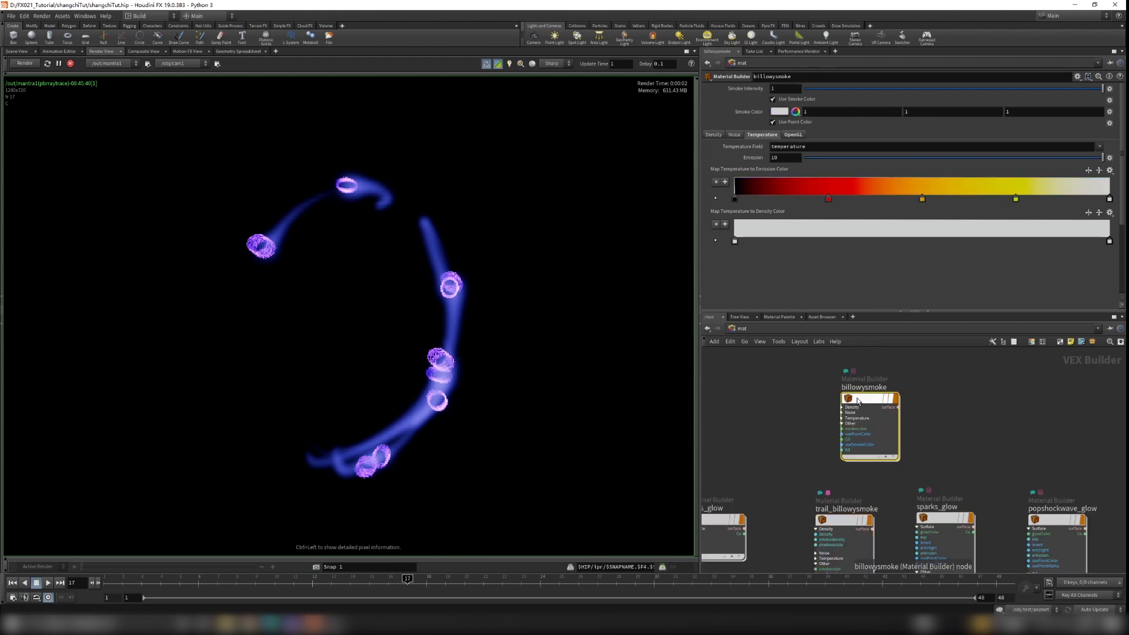
pyautogui.press('Delete')
pyautogui.click(740, 328)
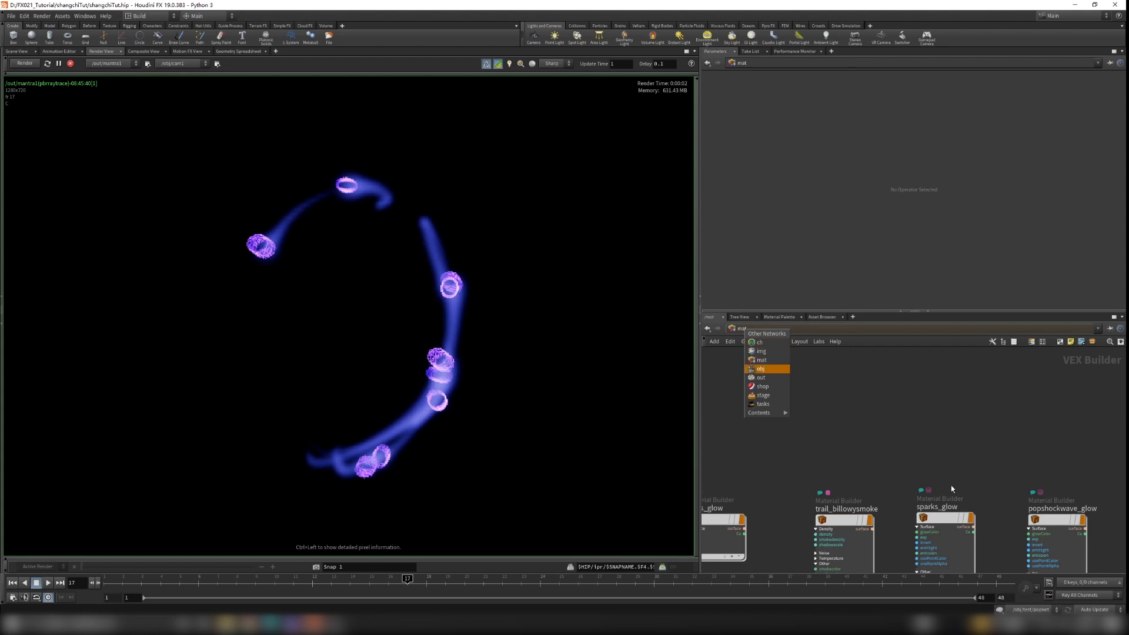
pyautogui.click(774, 361)
pyautogui.click(761, 333)
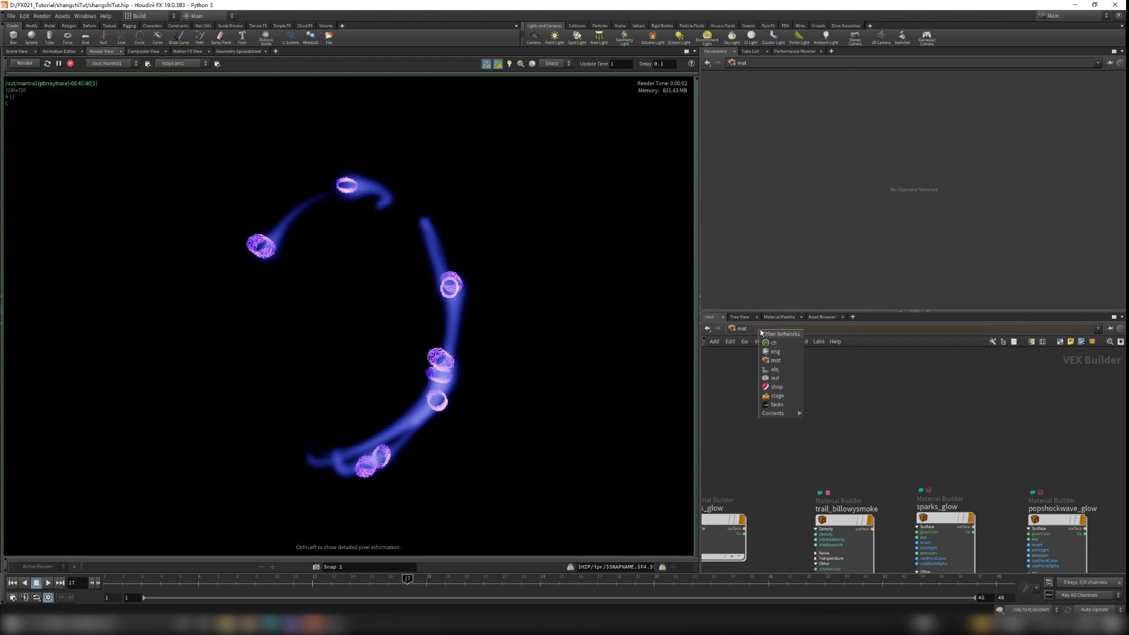
pyautogui.click(770, 372)
# - Add rndr_sparks to the Force Objects of mantra1 and inspect the updated render
pyautogui.click(1110, 167)
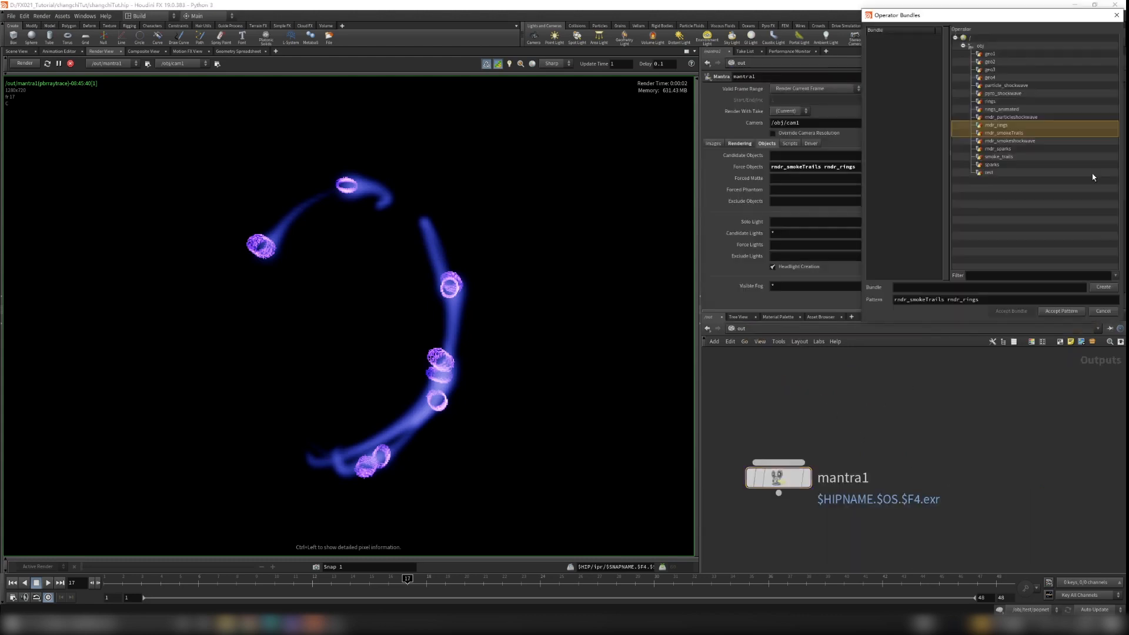
pyautogui.keyDown('ctrl'); pyautogui.click(995, 148); pyautogui.keyUp('ctrl')
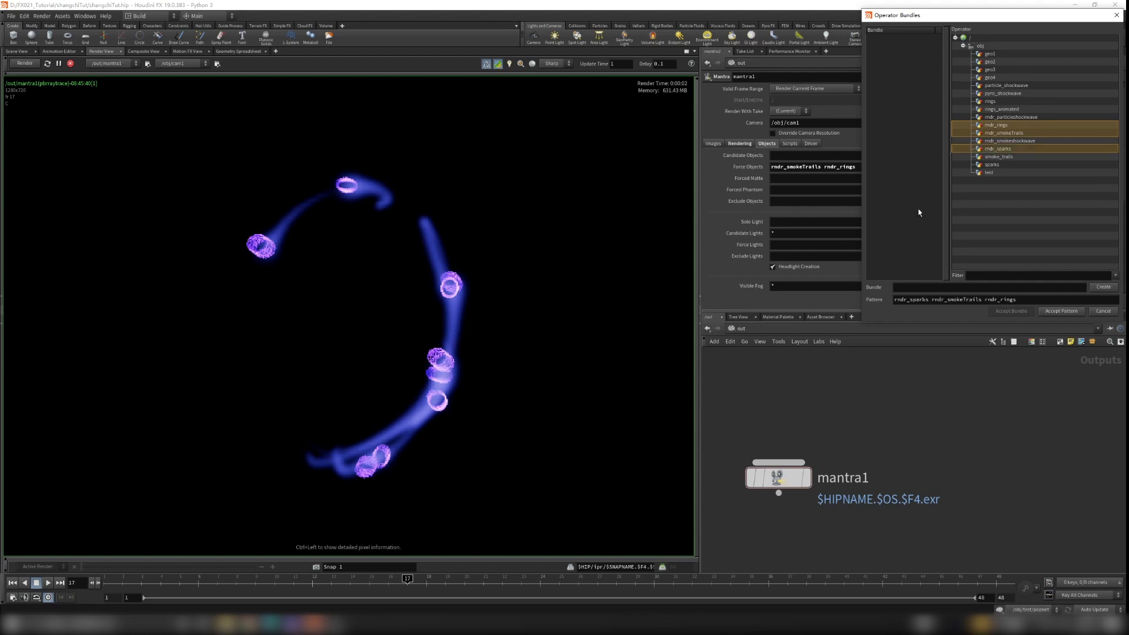
pyautogui.click(1074, 312)
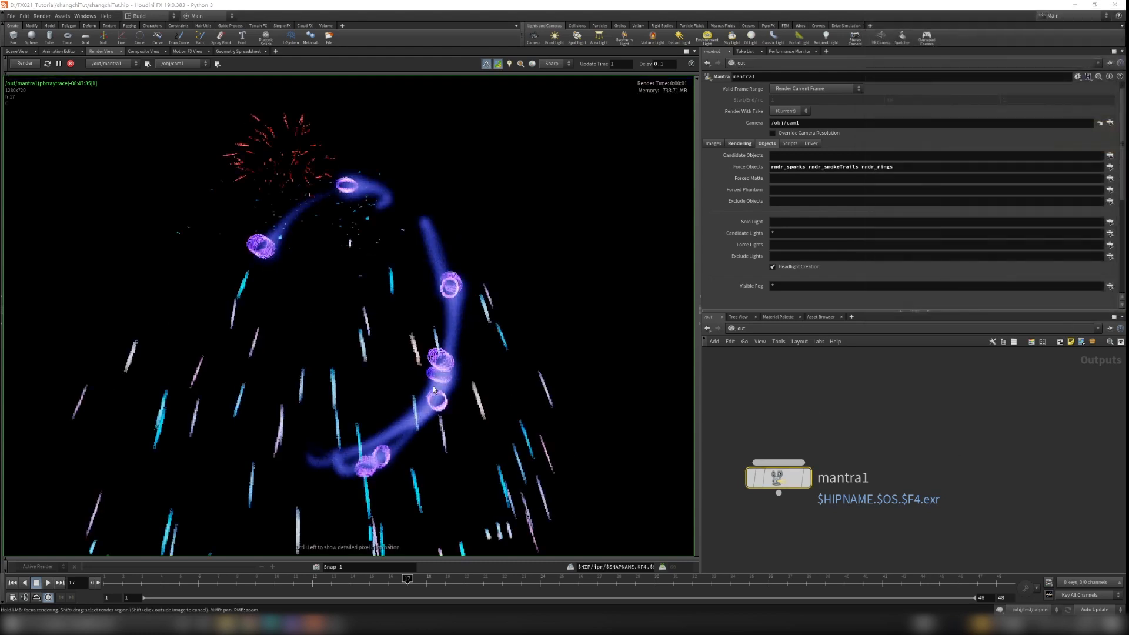
pyautogui.scroll(-2, 436, 383)
pyautogui.scroll(2, 435, 383)
# - Return to the obj network and check the materials assigned to rndr_sparks and rndr_smokeTrails
pyautogui.click(741, 328)
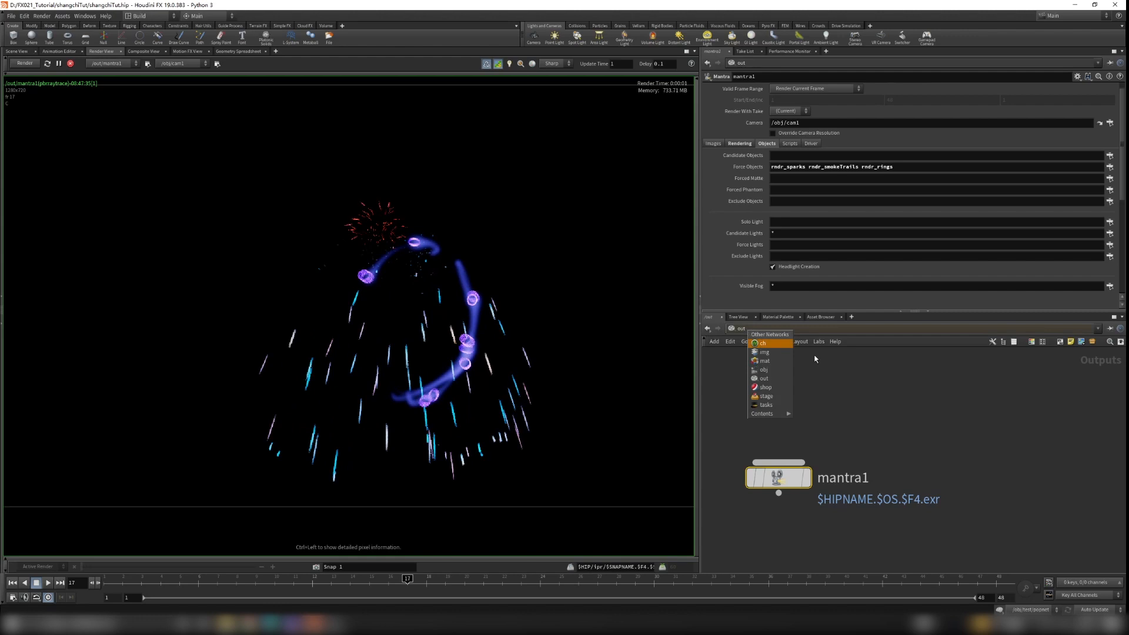
pyautogui.click(771, 371)
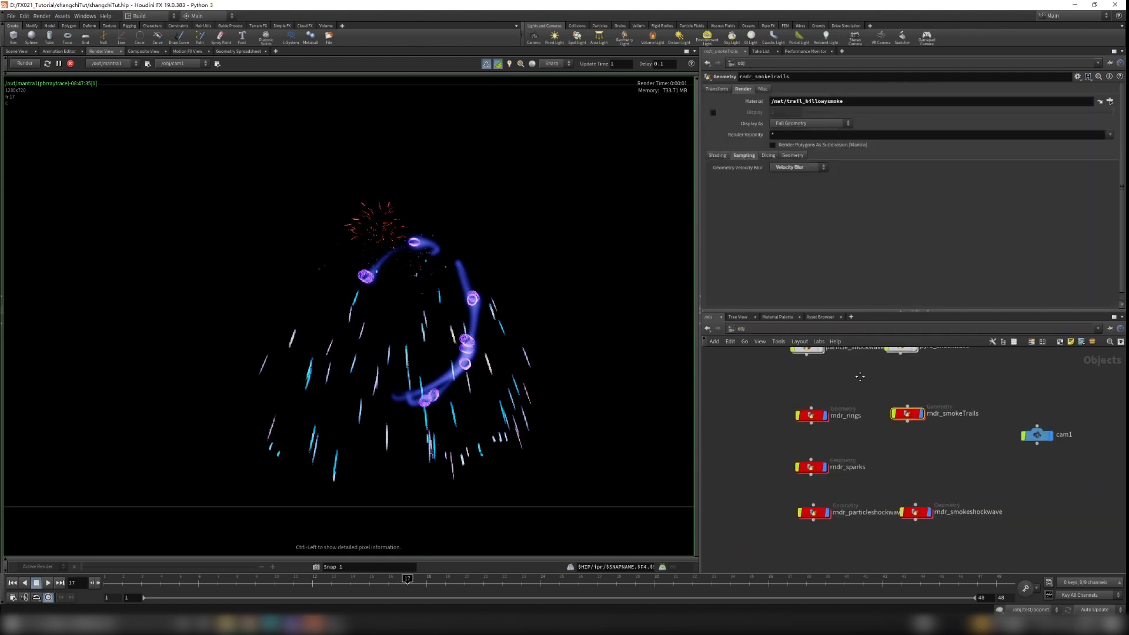
pyautogui.click(815, 434)
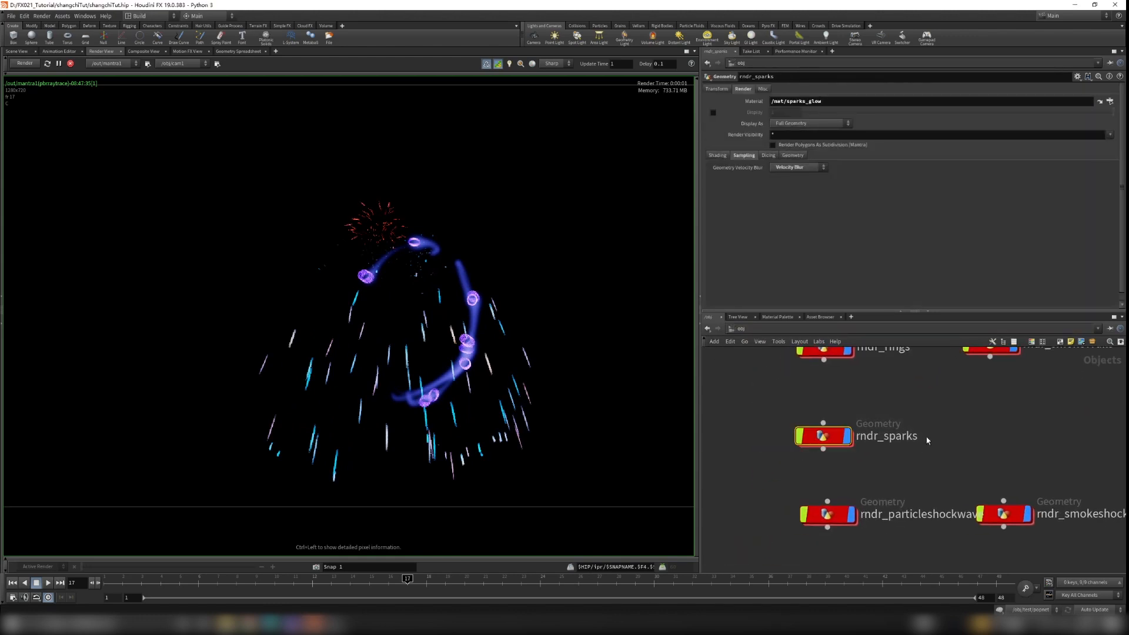
pyautogui.click(926, 433)
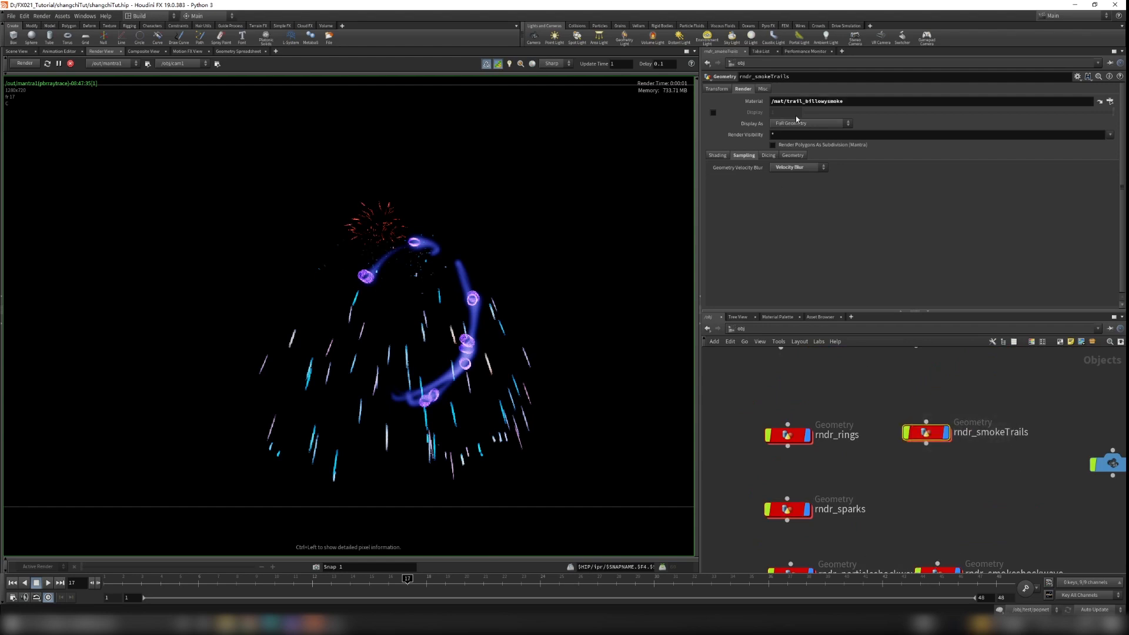
pyautogui.moveTo(857, 100); pyautogui.dragTo(748, 113)
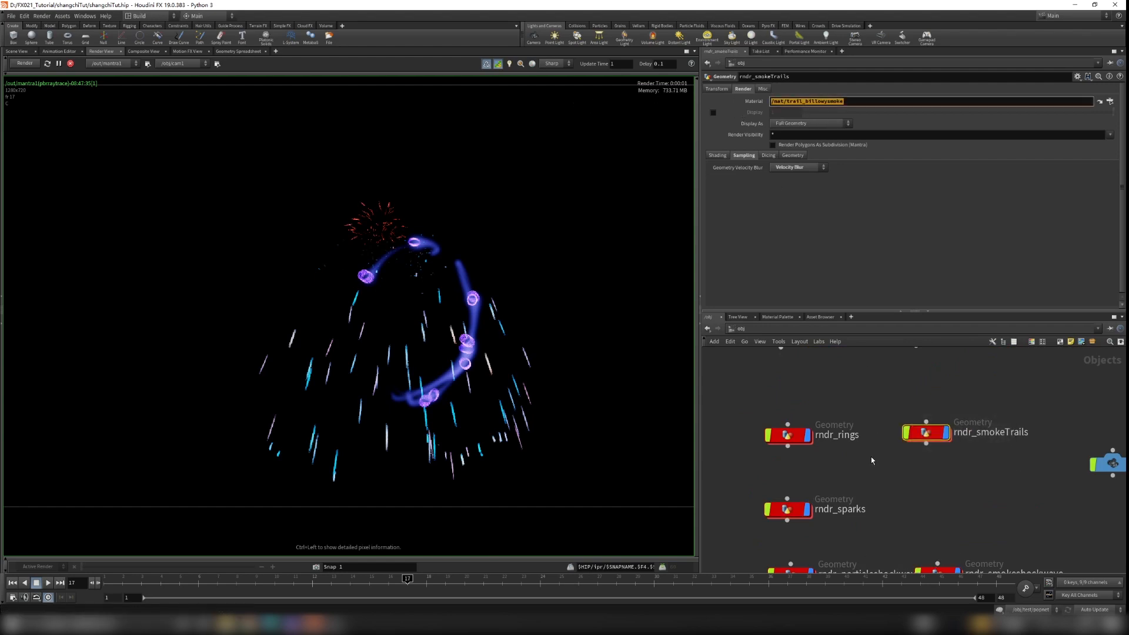
pyautogui.moveTo(892, 523); pyautogui.dragTo(916, 454, button='middle')
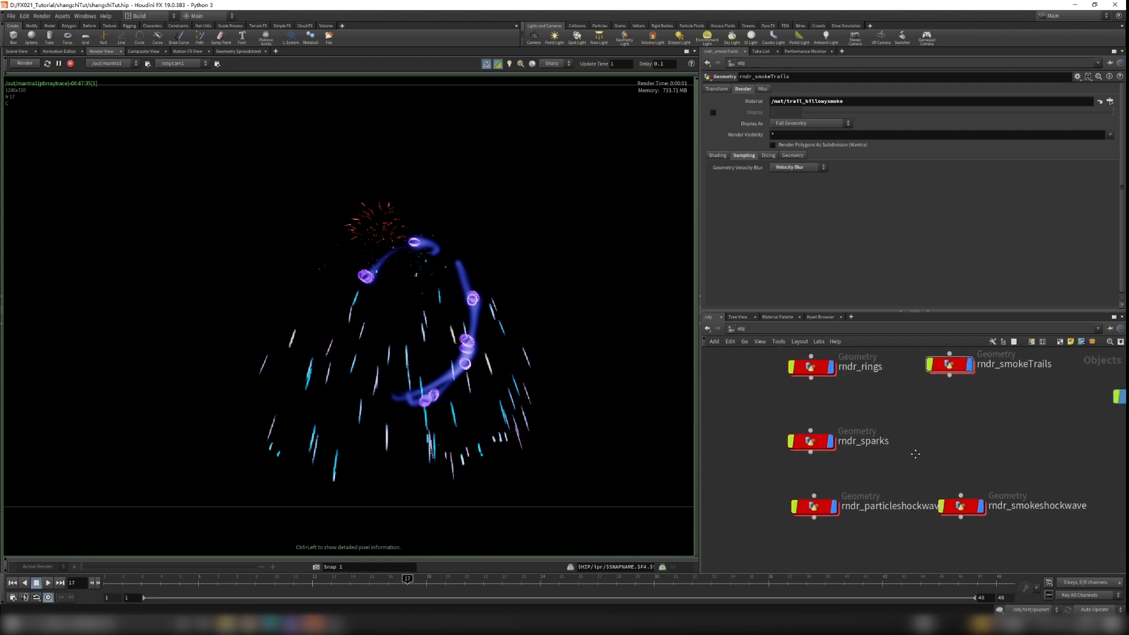
# - Open rndr_sparks and examine its object_merge1 and attribwrangle1 nodes
pyautogui.doubleClick(794, 441)
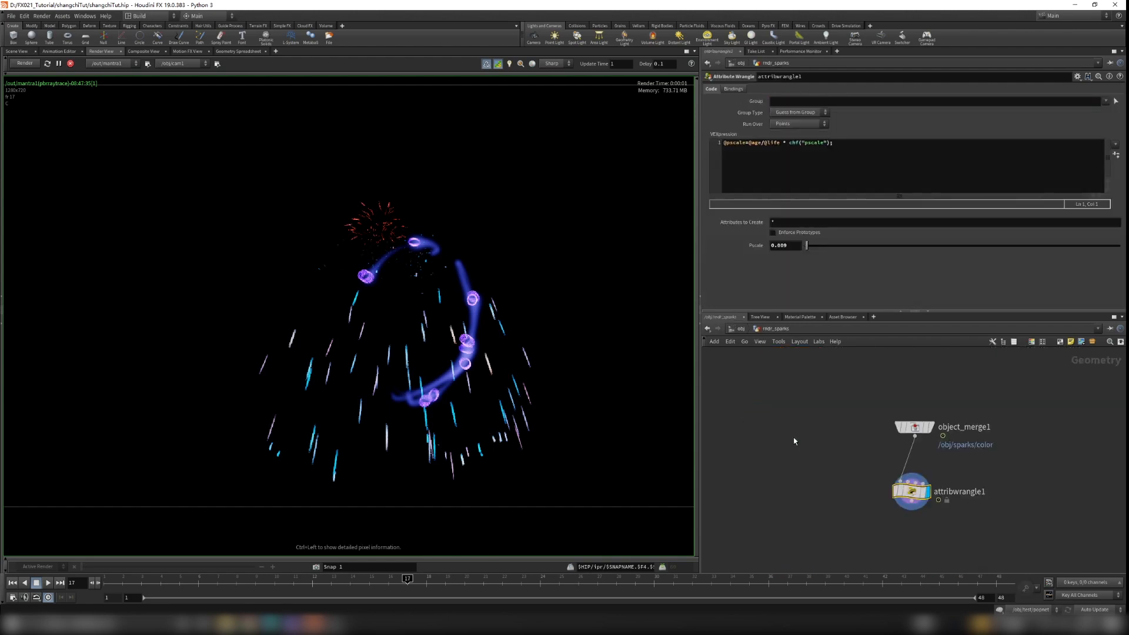
pyautogui.click(898, 425)
pyautogui.click(914, 489)
pyautogui.moveTo(840, 468); pyautogui.dragTo(1001, 536)
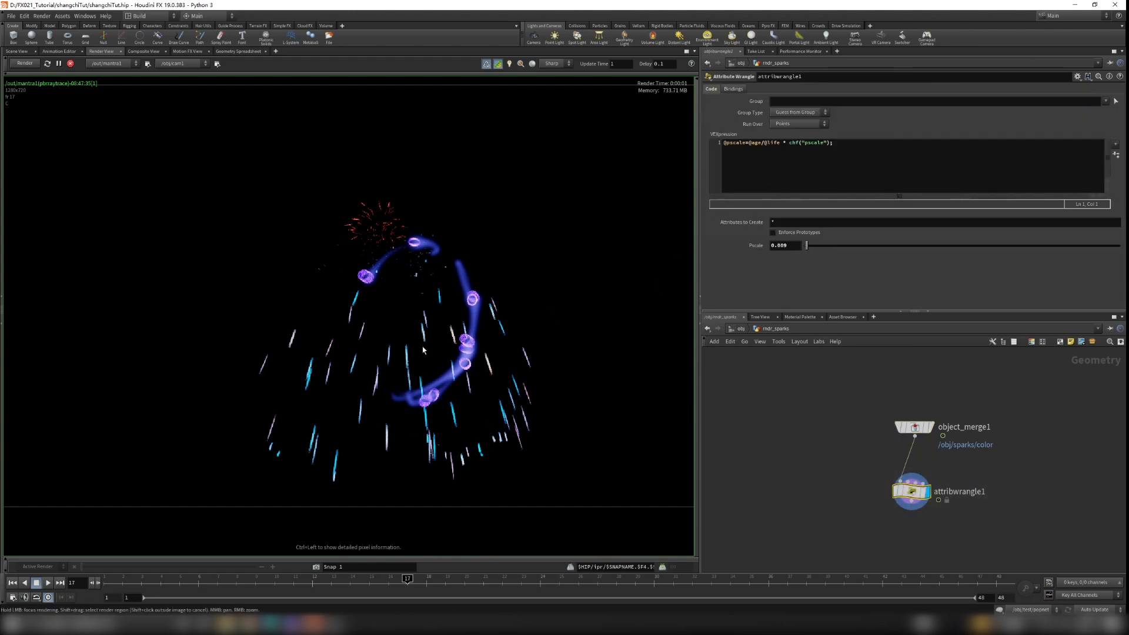
# - Try a Pscale of 0.021 on attribwrangle1, comparing the rendered spark thickness, and settle on 0.01
pyautogui.scroll(3, 423, 350)
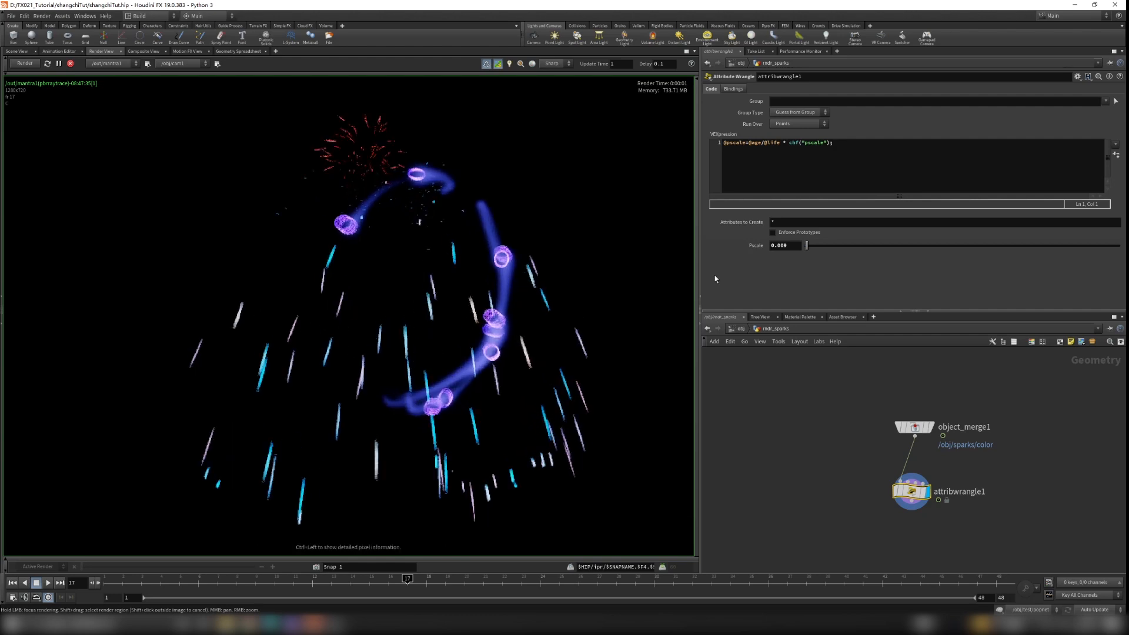
pyautogui.moveTo(815, 249)
pyautogui.mouseDown()
pyautogui.moveTo(1081, 263)
pyautogui.moveTo(810, 259)
pyautogui.mouseUp()
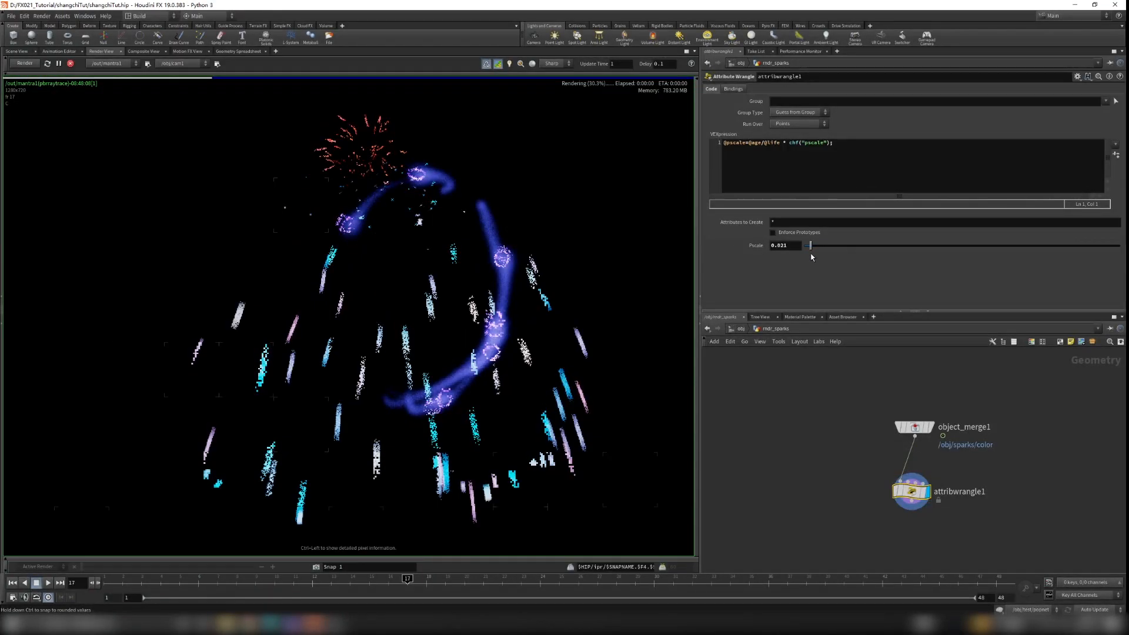
pyautogui.moveTo(811, 248); pyautogui.dragTo(809, 245)
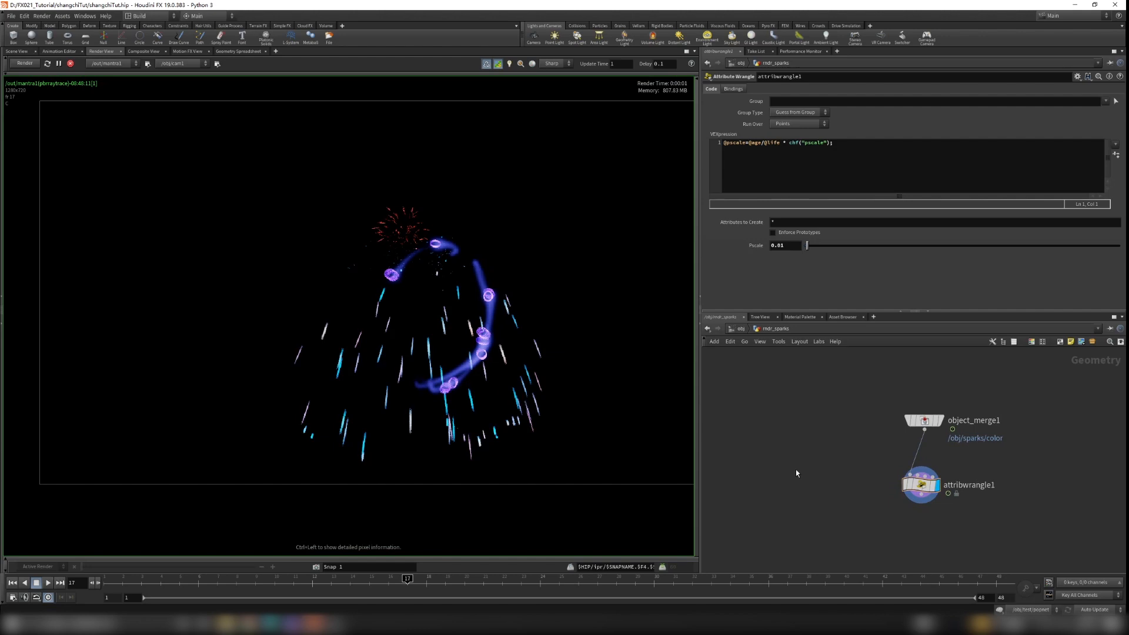
pyautogui.press('Tab')
pyautogui.write('wran')
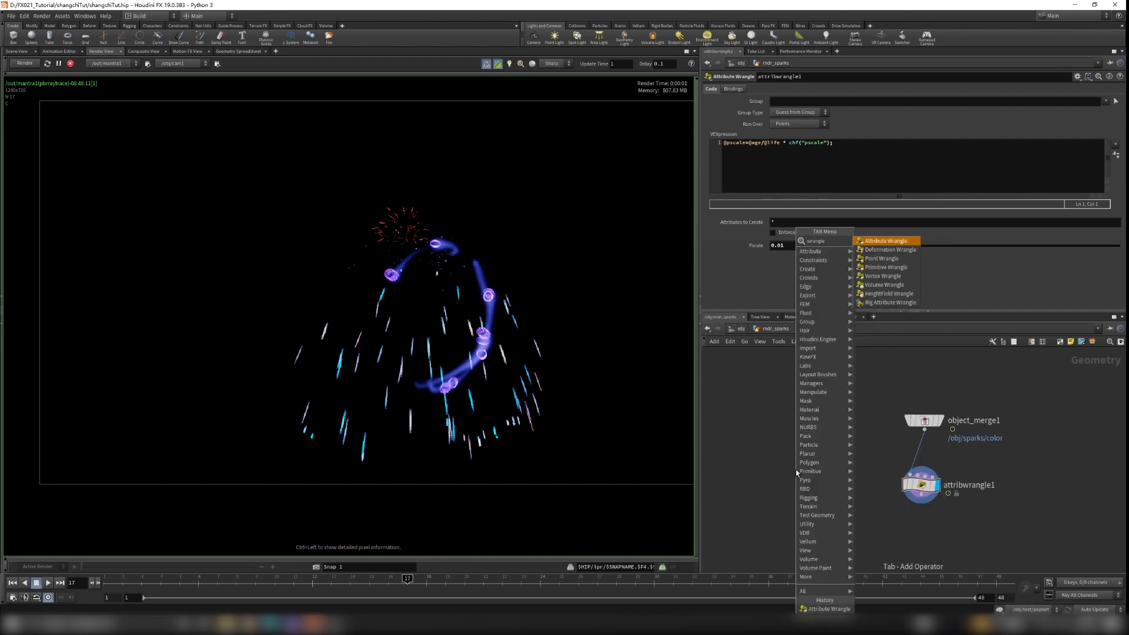
pyautogui.press('Return')
pyautogui.click(774, 478)
pyautogui.moveTo(924, 430); pyautogui.dragTo(764, 468)
pyautogui.click(764, 183)
pyautogui.write('@pscale = 0.01;')
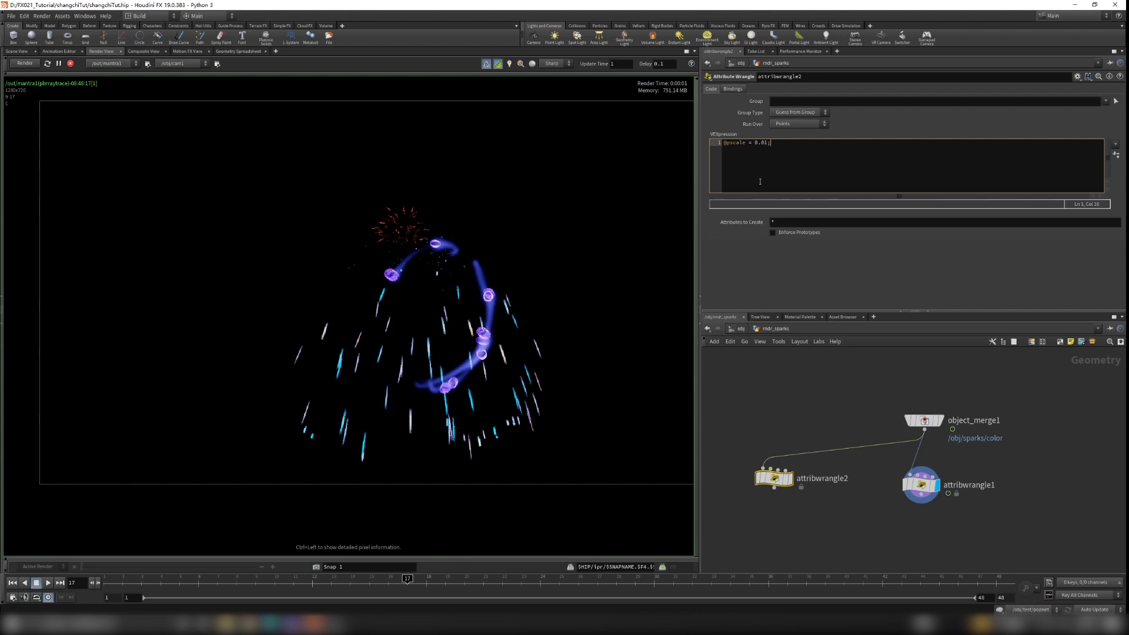
pyautogui.click(791, 479)
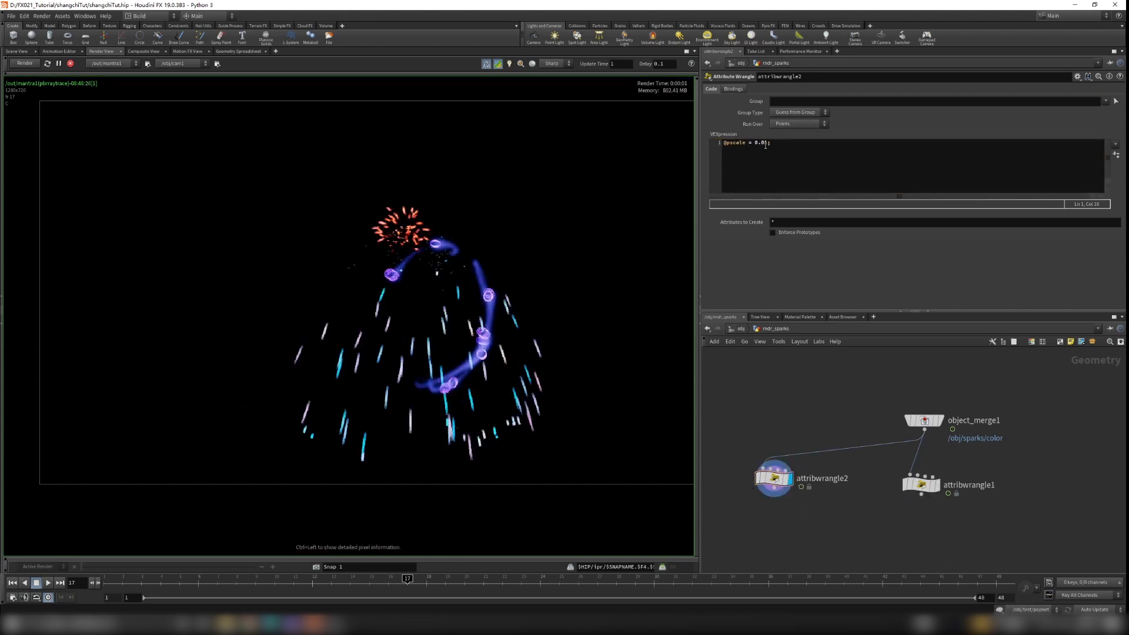
# - Set the pscale value in attribwrangle2 to 0.08
pyautogui.press('BackSpace')
pyautogui.press('BackSpace')
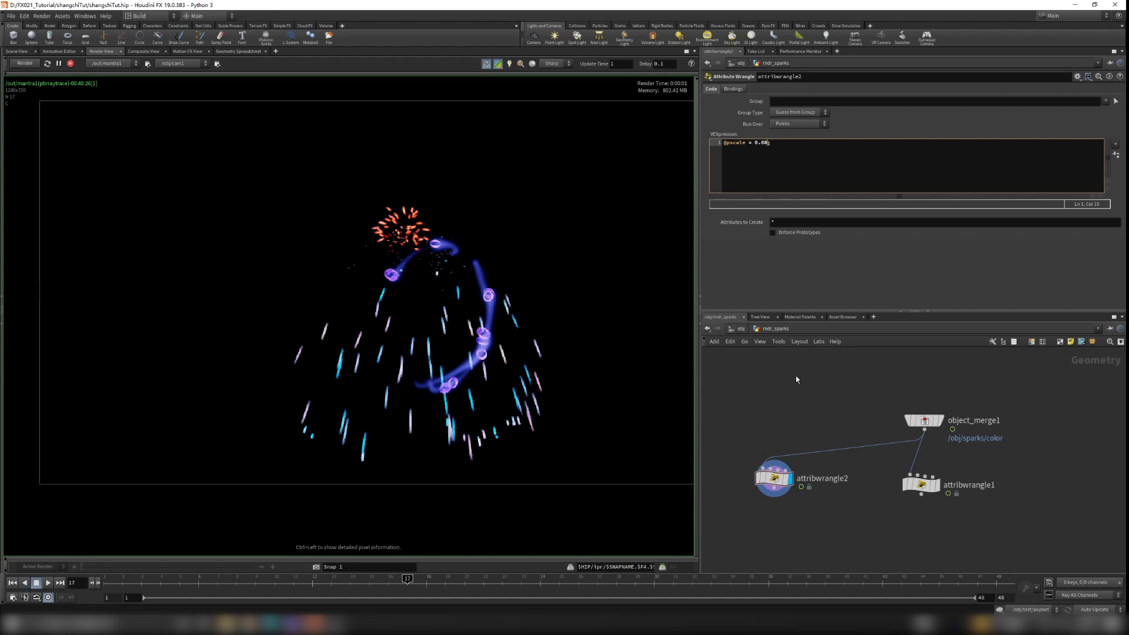
pyautogui.click(796, 379)
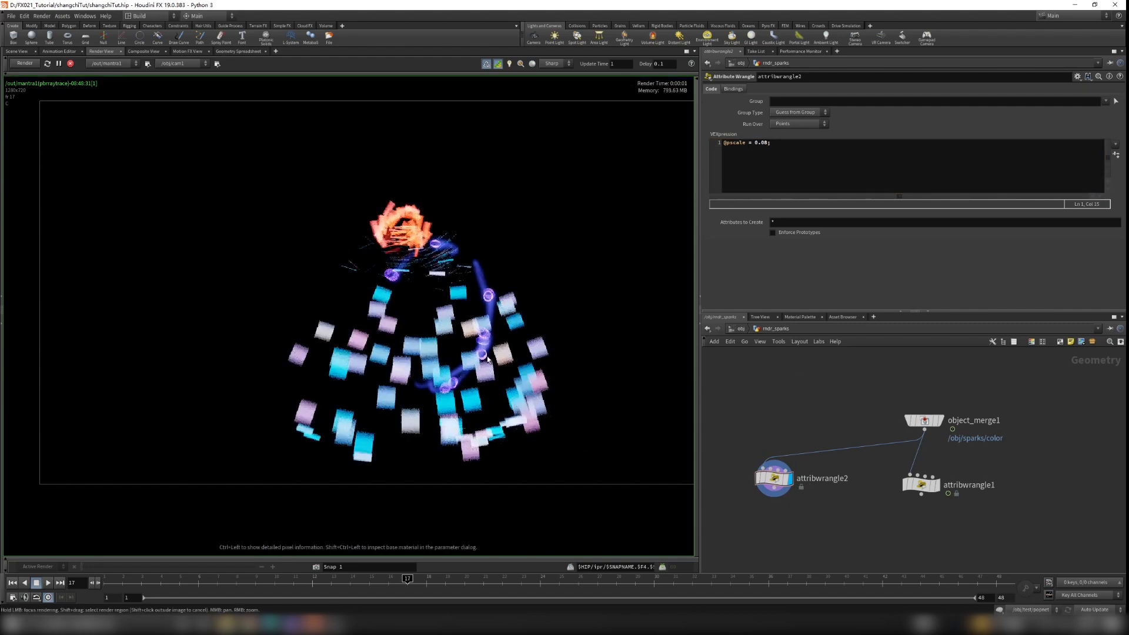
# - Delete attribwrangle2 and make attribwrangle1 the displayed node again
pyautogui.press('Delete')
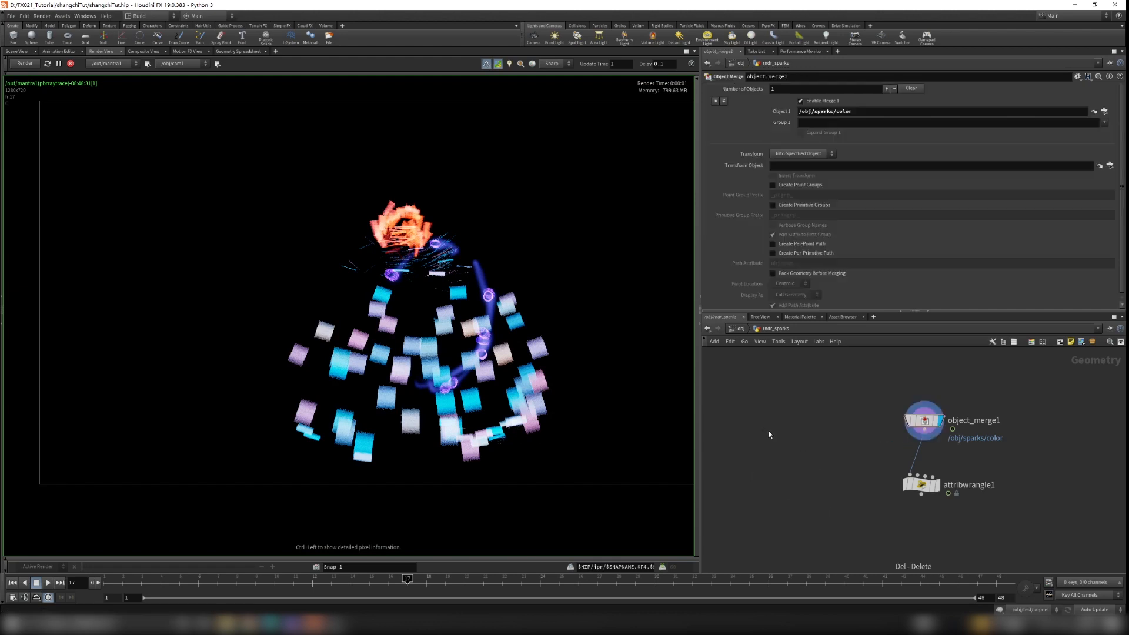
pyautogui.click(921, 486)
pyautogui.click(938, 486)
pyautogui.moveTo(981, 514); pyautogui.dragTo(897, 472)
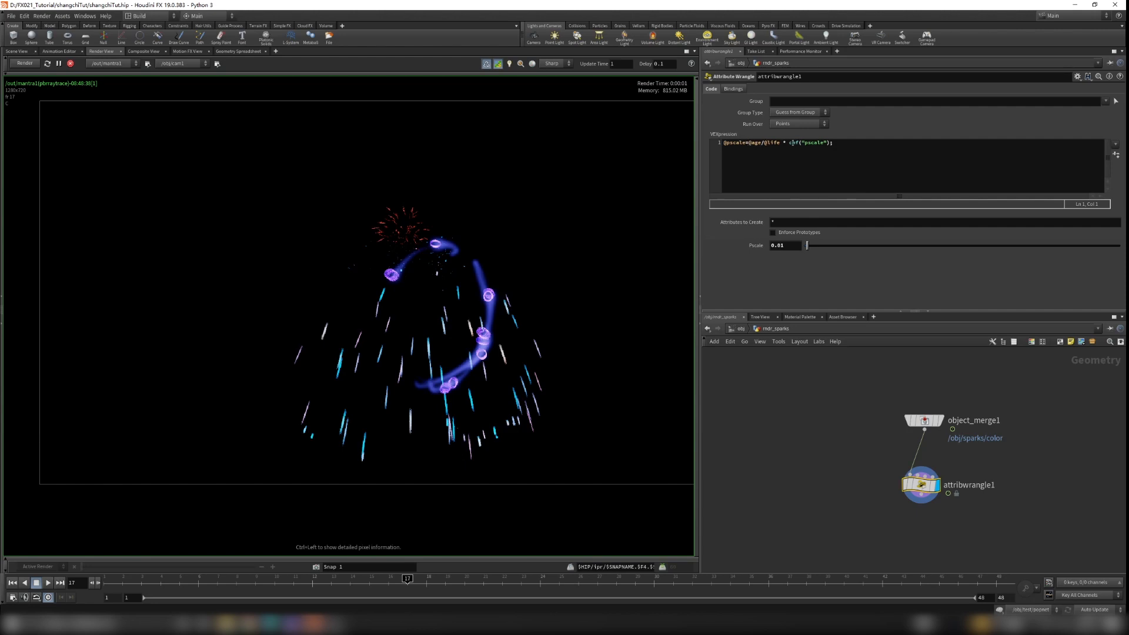
# - Examine the chf("pscale") part of the attribwrangle1 expression and the spark sizes in the render
pyautogui.moveTo(789, 142); pyautogui.dragTo(868, 142)
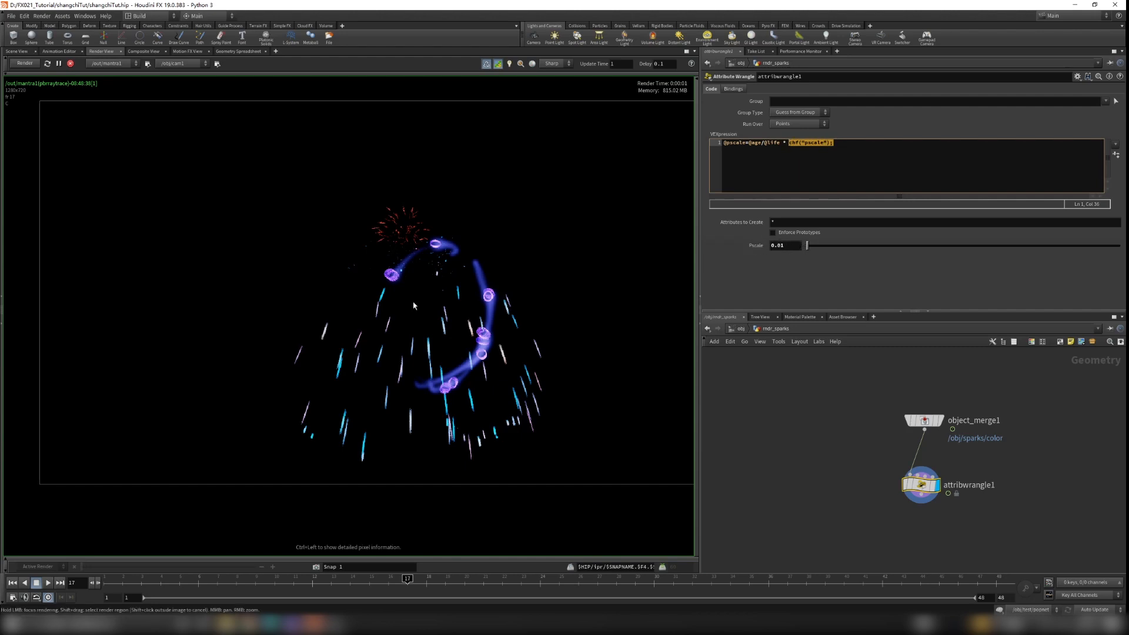
pyautogui.scroll(3, 438, 364)
pyautogui.scroll(2, 438, 364)
pyautogui.scroll(-4, 441, 392)
pyautogui.scroll(2, 441, 393)
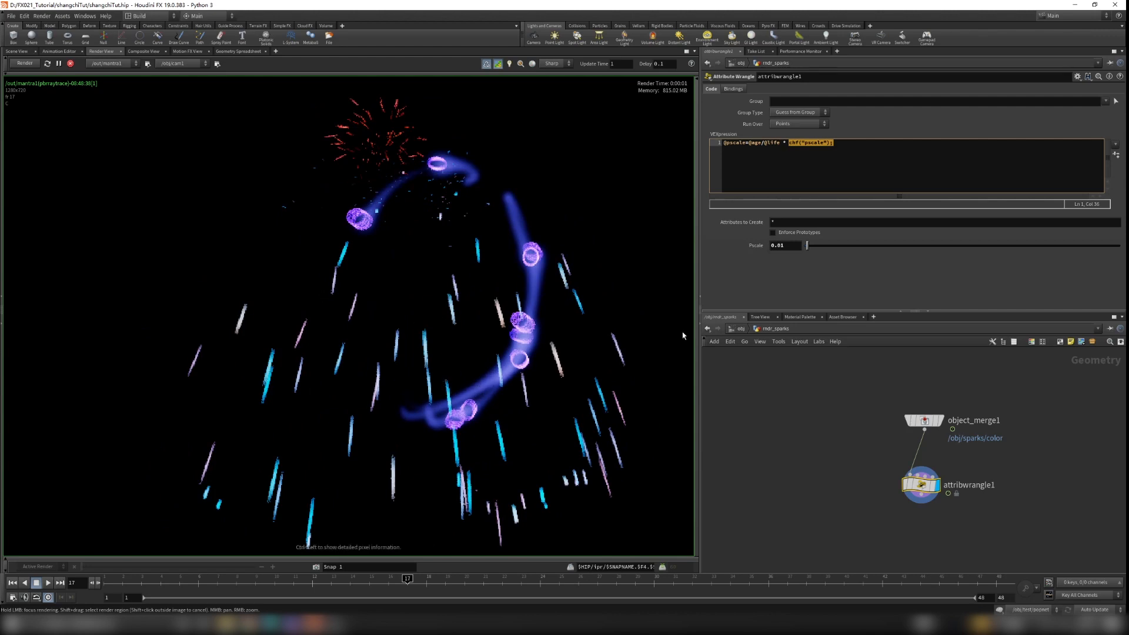
pyautogui.click(824, 159)
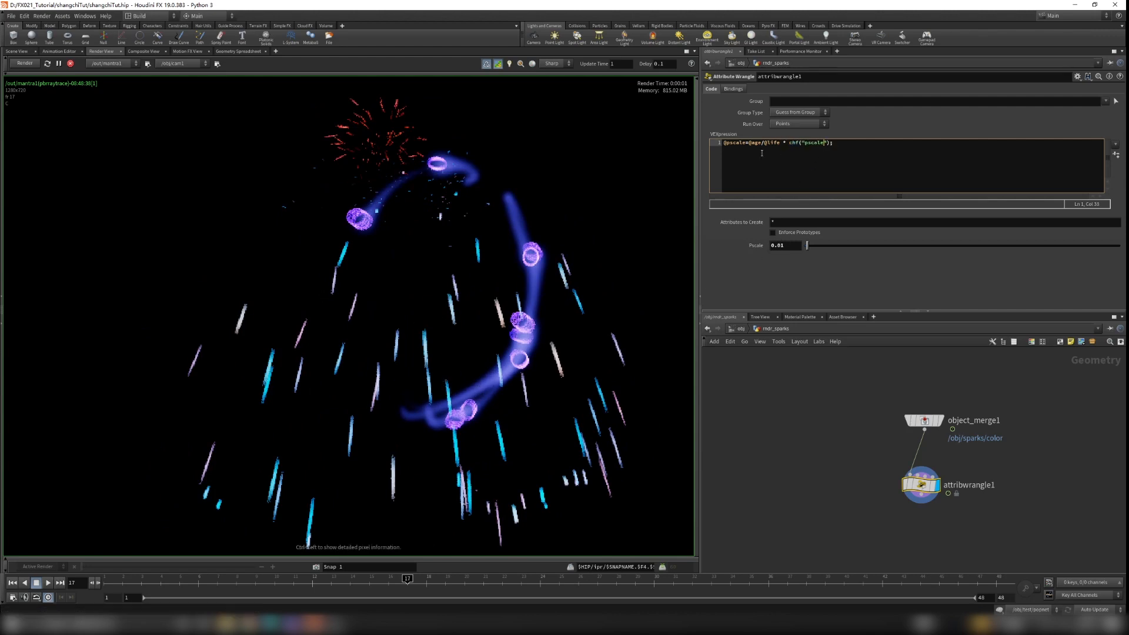
# - Go to the mat network and examine the glow and emission settings of the sparks_glow material
pyautogui.click(736, 330)
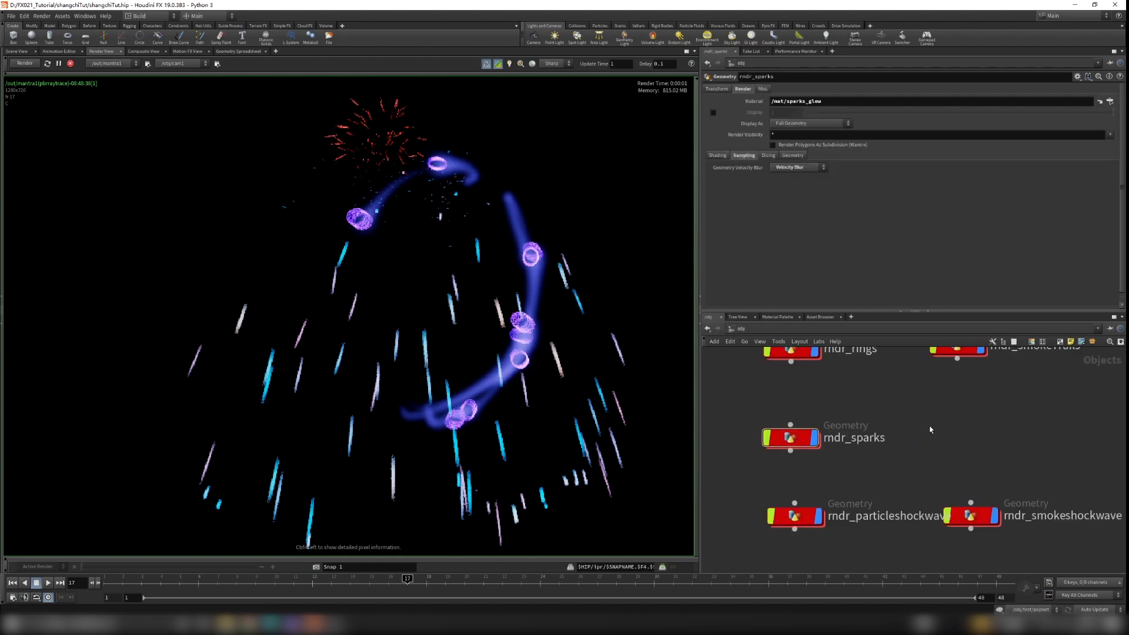
pyautogui.click(746, 327)
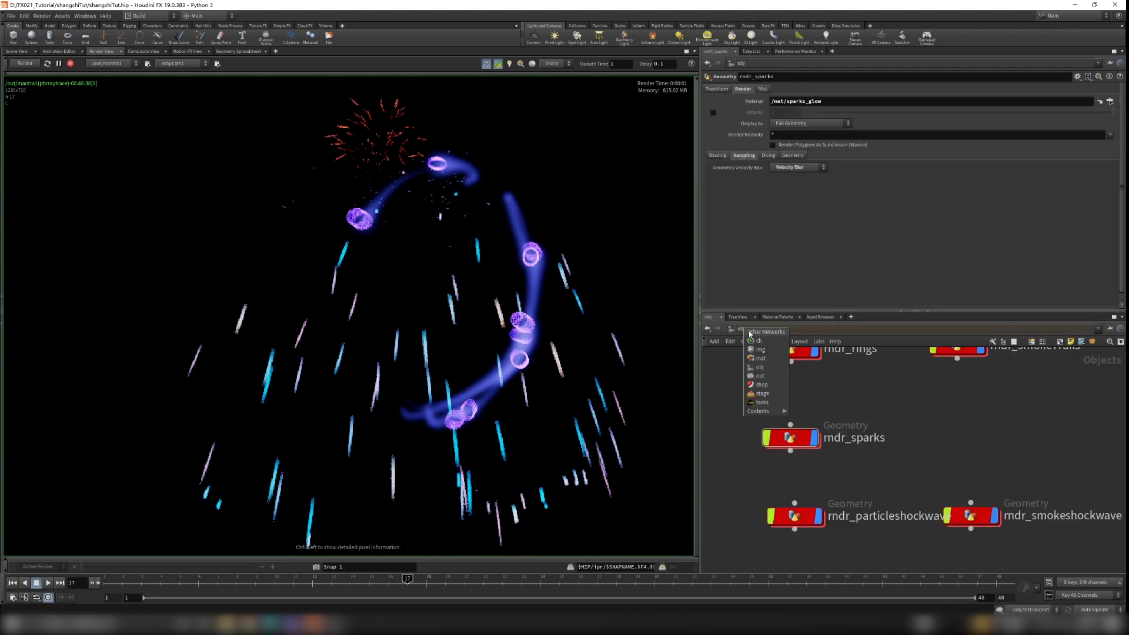
pyautogui.click(761, 358)
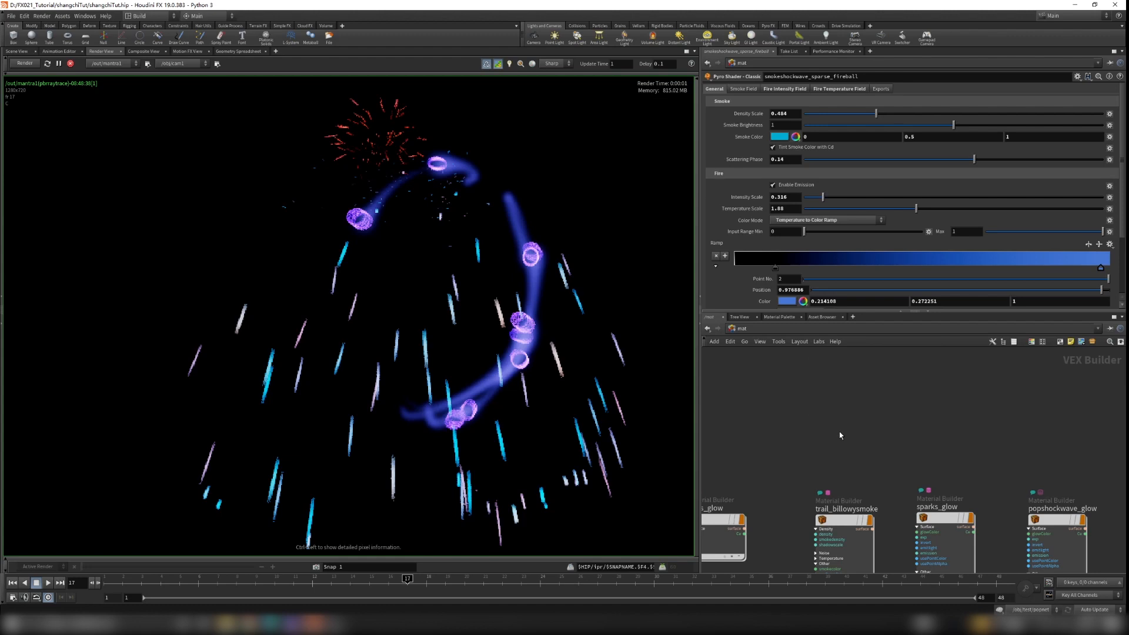
pyautogui.moveTo(809, 457); pyautogui.dragTo(857, 444, button='middle')
pyautogui.scroll(3, 806, 500)
pyautogui.moveTo(750, 408); pyautogui.dragTo(889, 525)
pyautogui.moveTo(889, 446); pyautogui.dragTo(720, 494, button='middle')
pyautogui.moveTo(928, 425); pyautogui.dragTo(1008, 510)
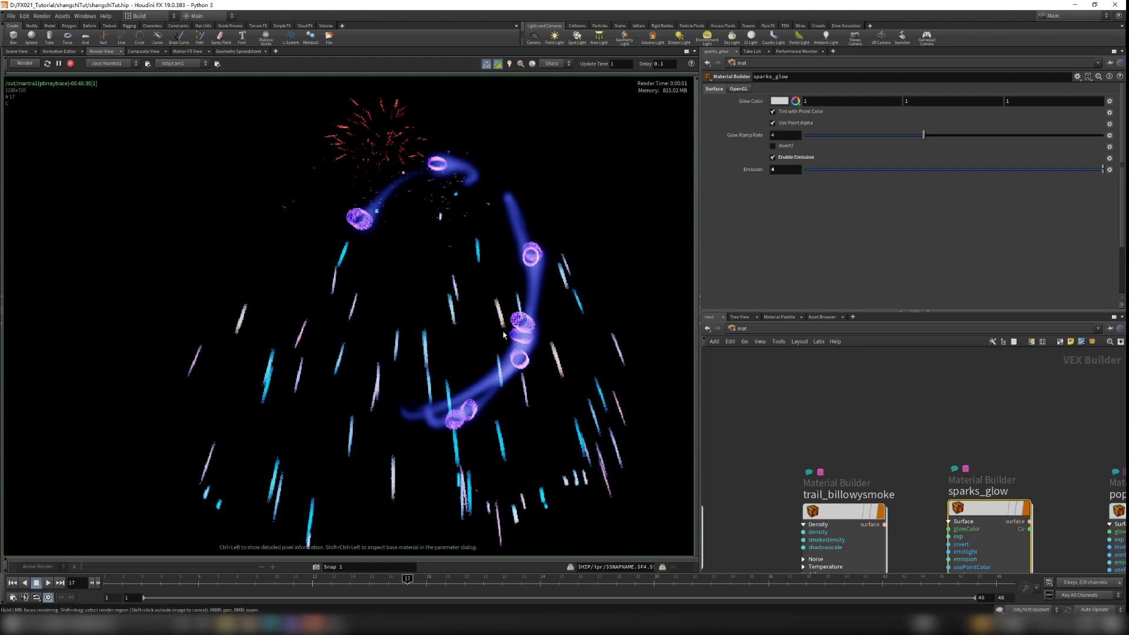
# - Return to the obj network and inspect the contents of rndr_sparks in the Scene View
pyautogui.click(763, 330)
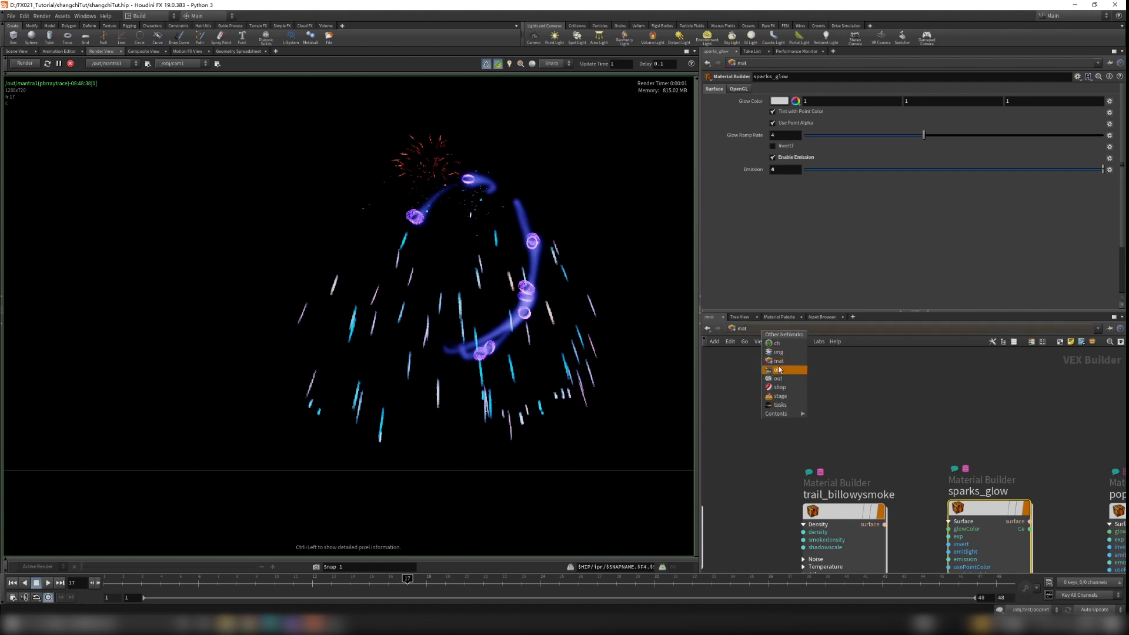
pyautogui.click(778, 370)
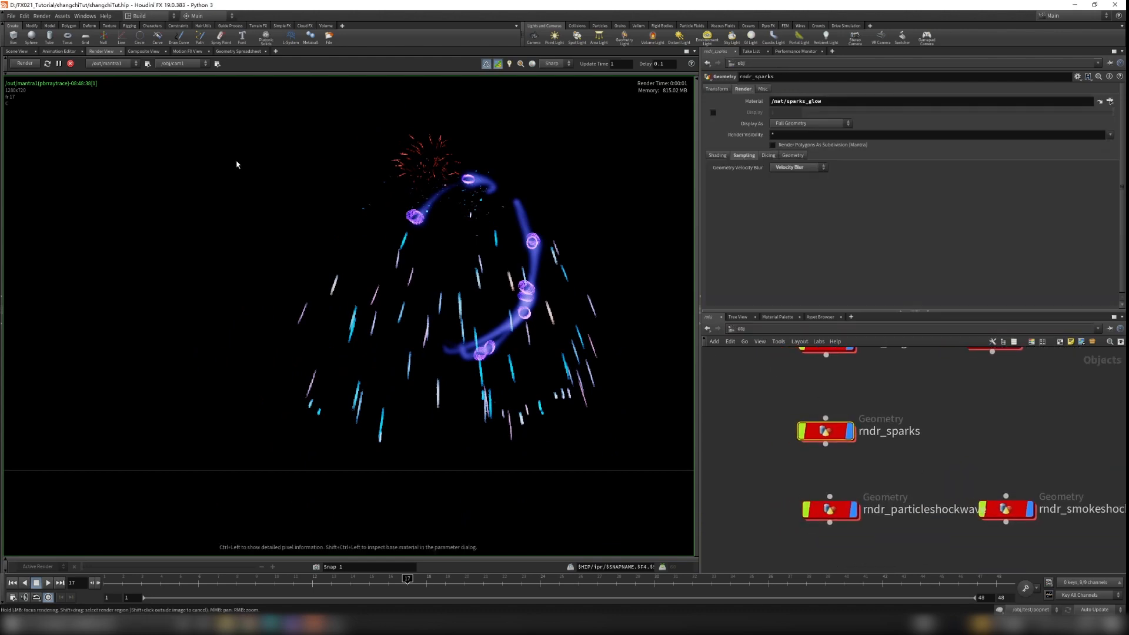
pyautogui.click(17, 51)
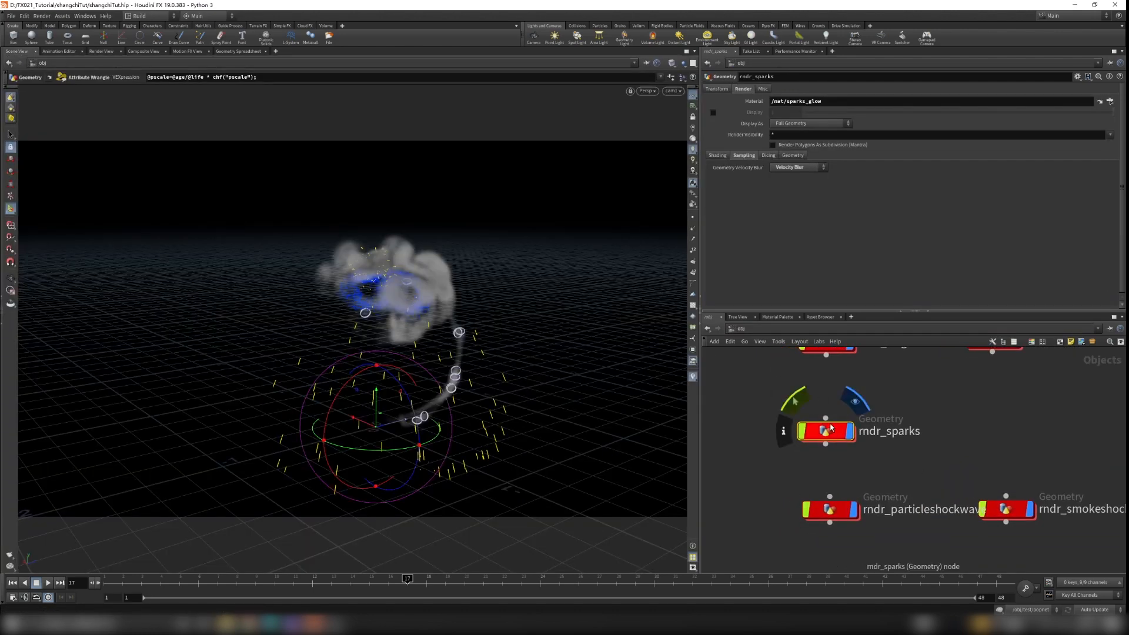
pyautogui.doubleClick(826, 431)
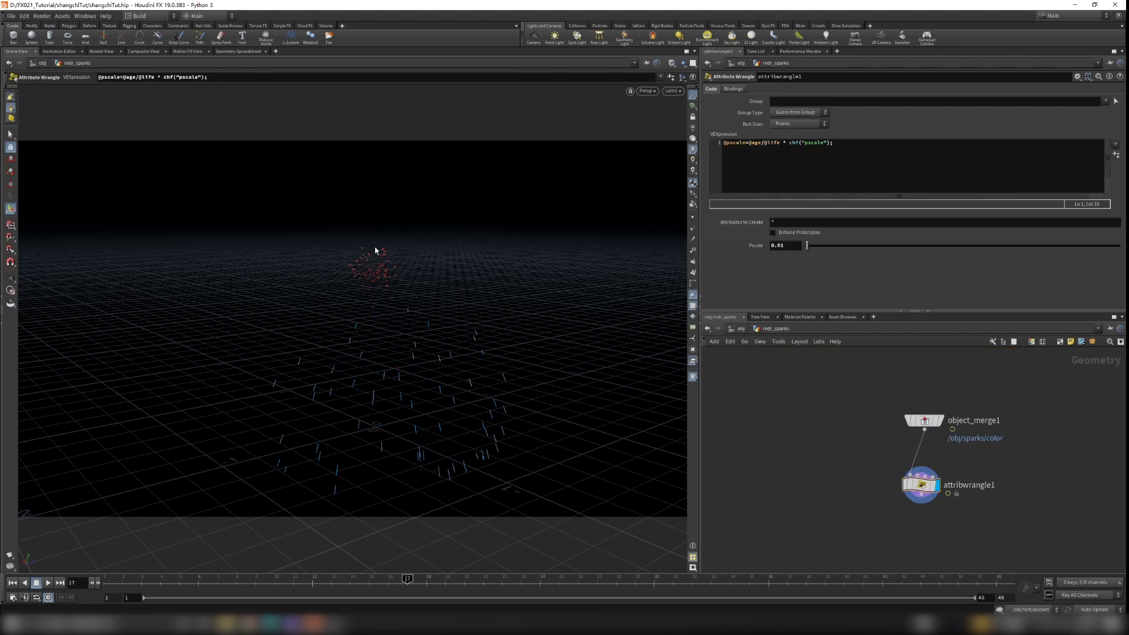
# - Return to the mat network and bring up the Render View alongside the sparks_glow material settings
pyautogui.click(745, 329)
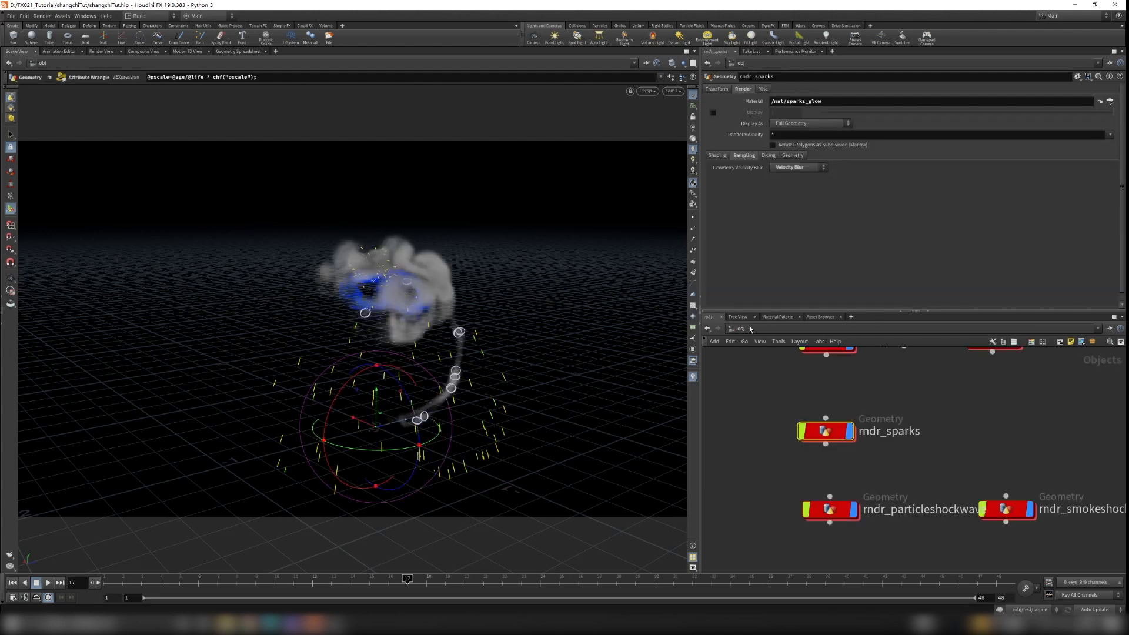
pyautogui.click(747, 330)
pyautogui.click(768, 361)
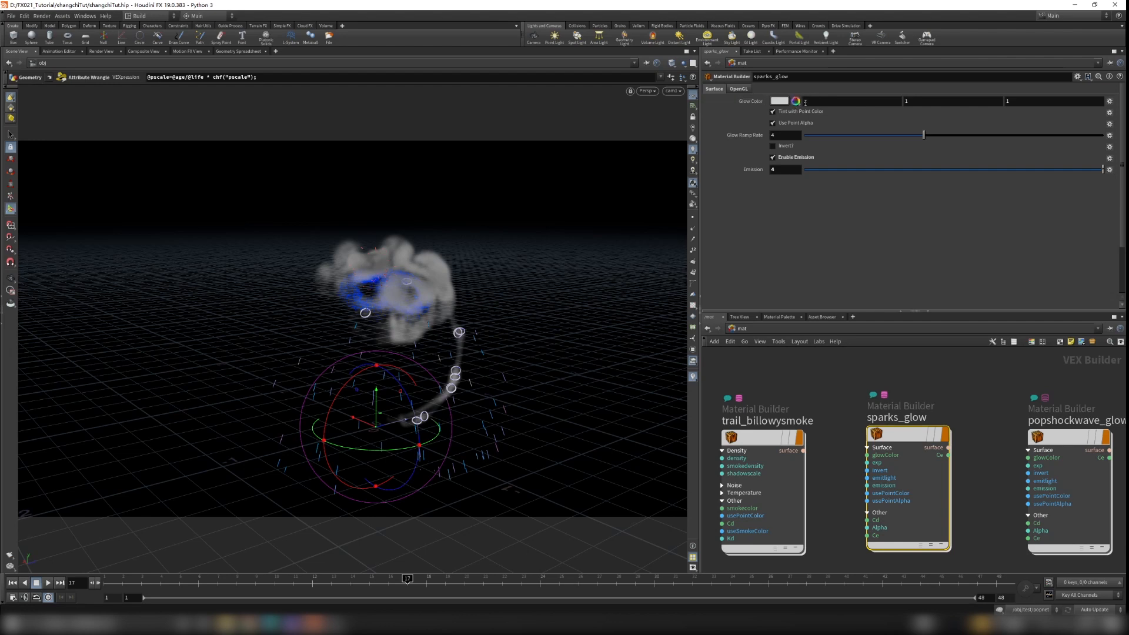
pyautogui.click(59, 51)
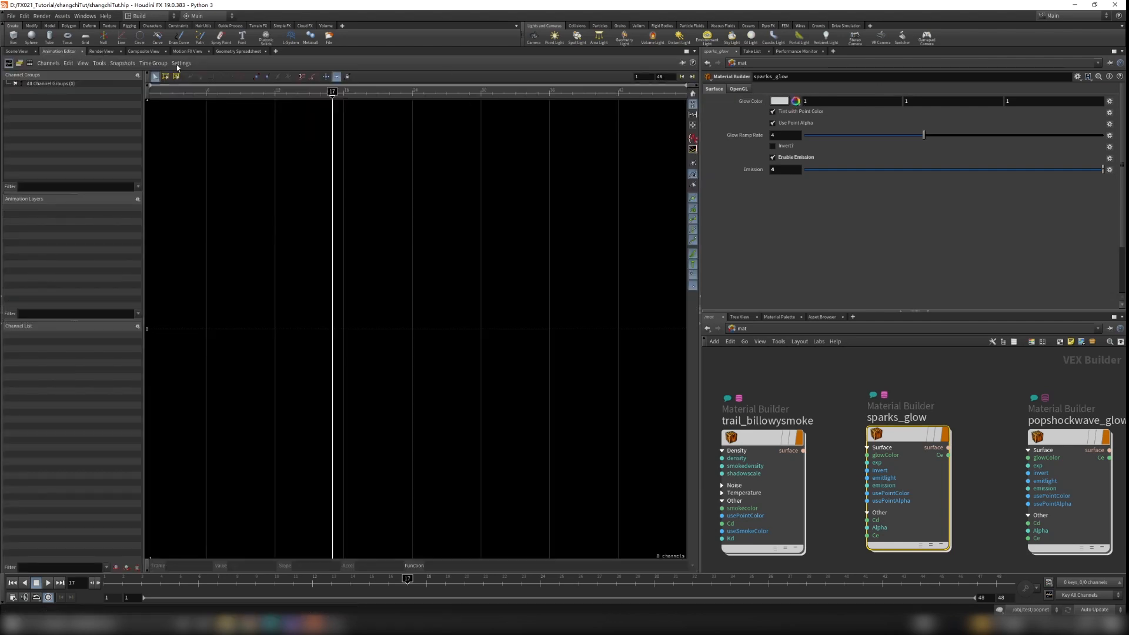
pyautogui.click(102, 52)
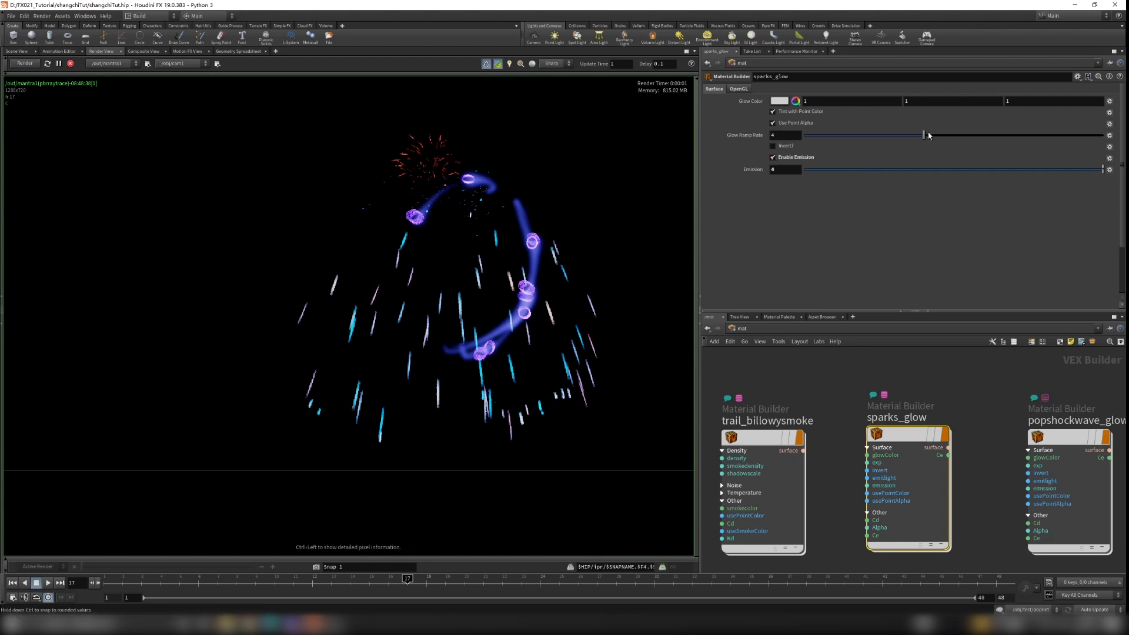
# - Try a different emission value and a pure red glow color on the sparks_glow material, undoing each change
pyautogui.moveTo(782, 168); pyautogui.dragTo(1048, 157, button='middle')
pyautogui.hotkey('ctrl', 'z')
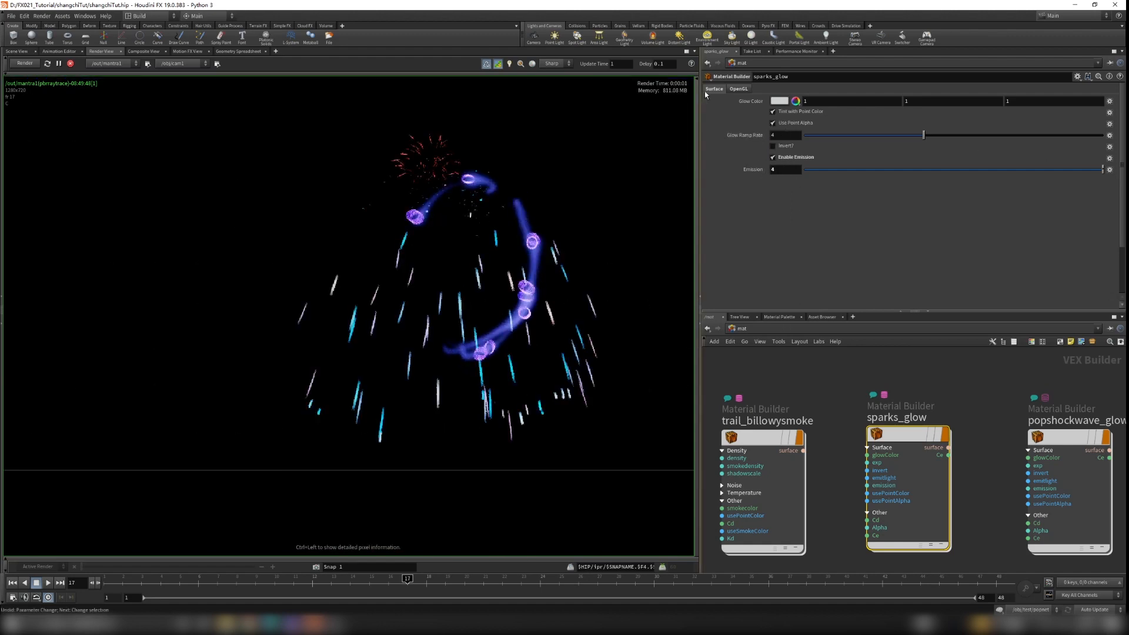
pyautogui.click(779, 101)
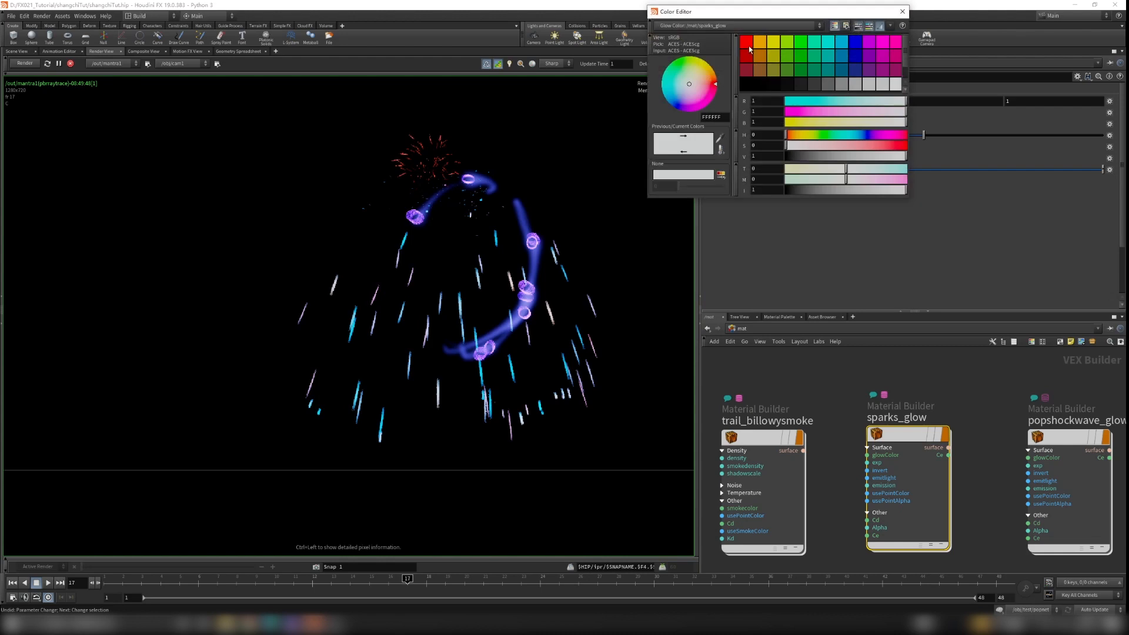
pyautogui.click(749, 46)
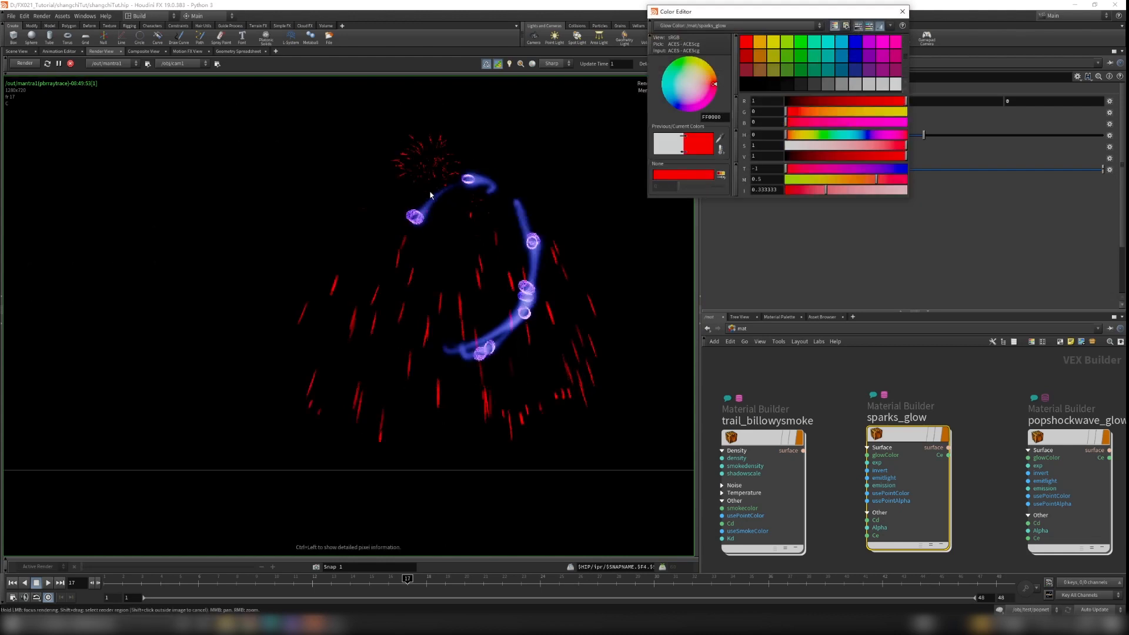
pyautogui.click(901, 10)
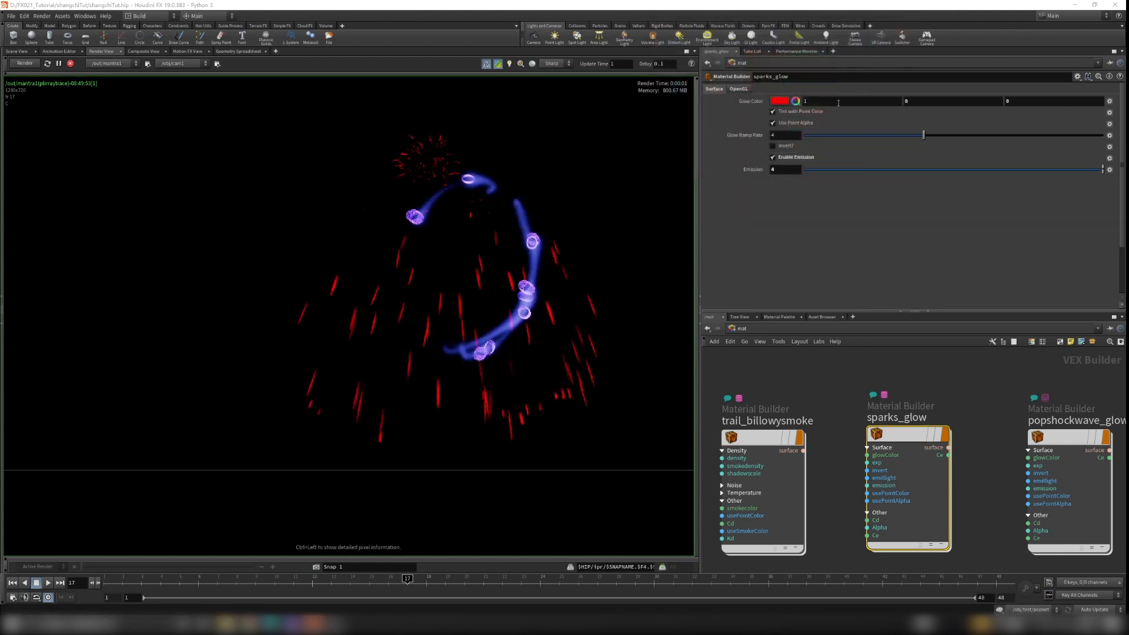
pyautogui.hotkey('ctrl', 'z')
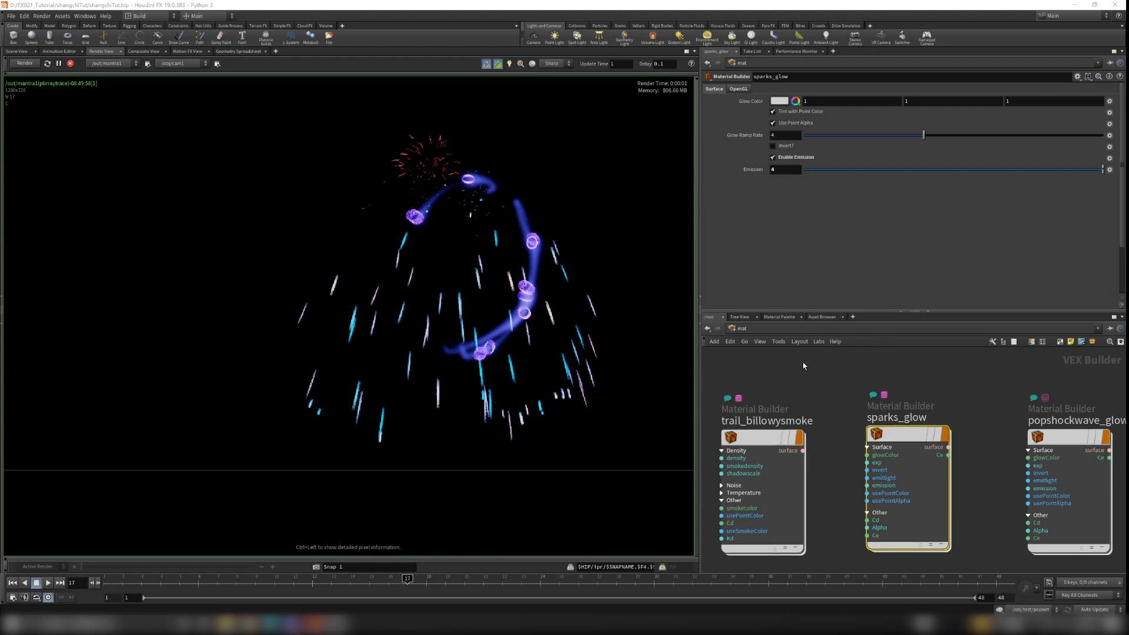
# - Open rndr_particleshockwave from the obj network and inspect its object_merge1 and attribwrangle1 nodes
pyautogui.click(759, 341)
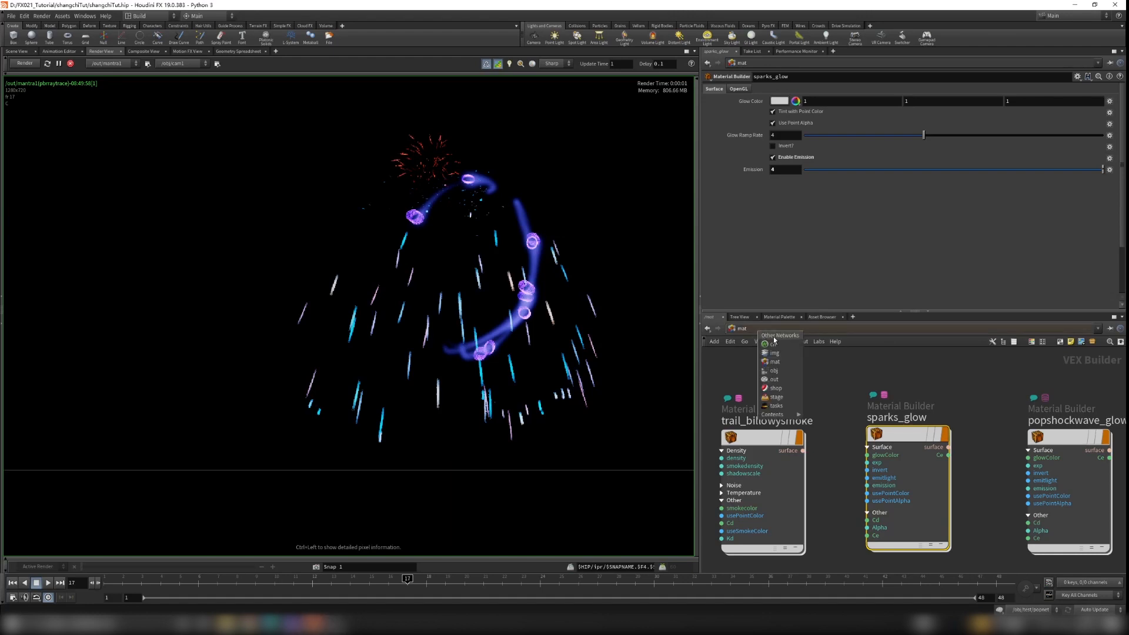
pyautogui.click(780, 371)
pyautogui.click(795, 464)
pyautogui.doubleClick(794, 464)
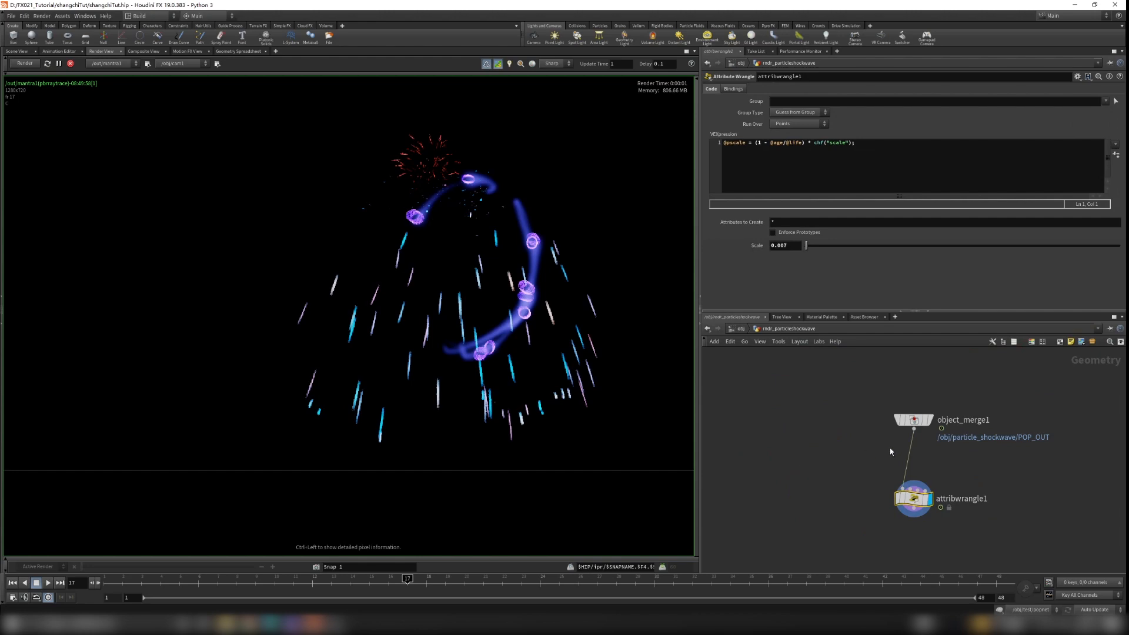
pyautogui.press('Up')
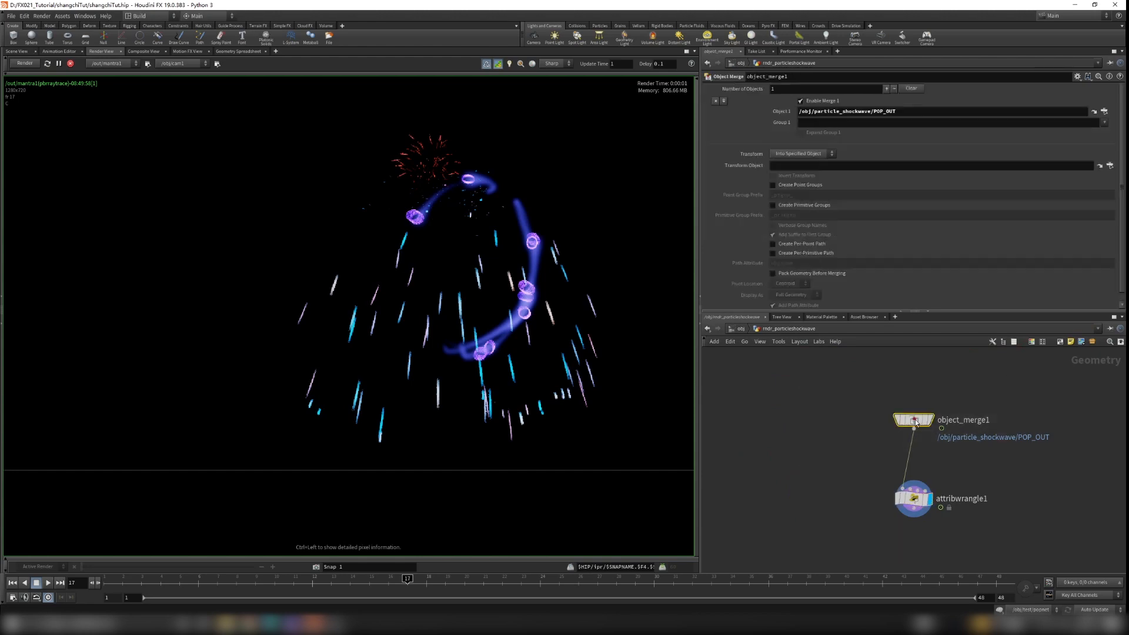
pyautogui.moveTo(792, 386); pyautogui.dragTo(1008, 448)
pyautogui.click(896, 501)
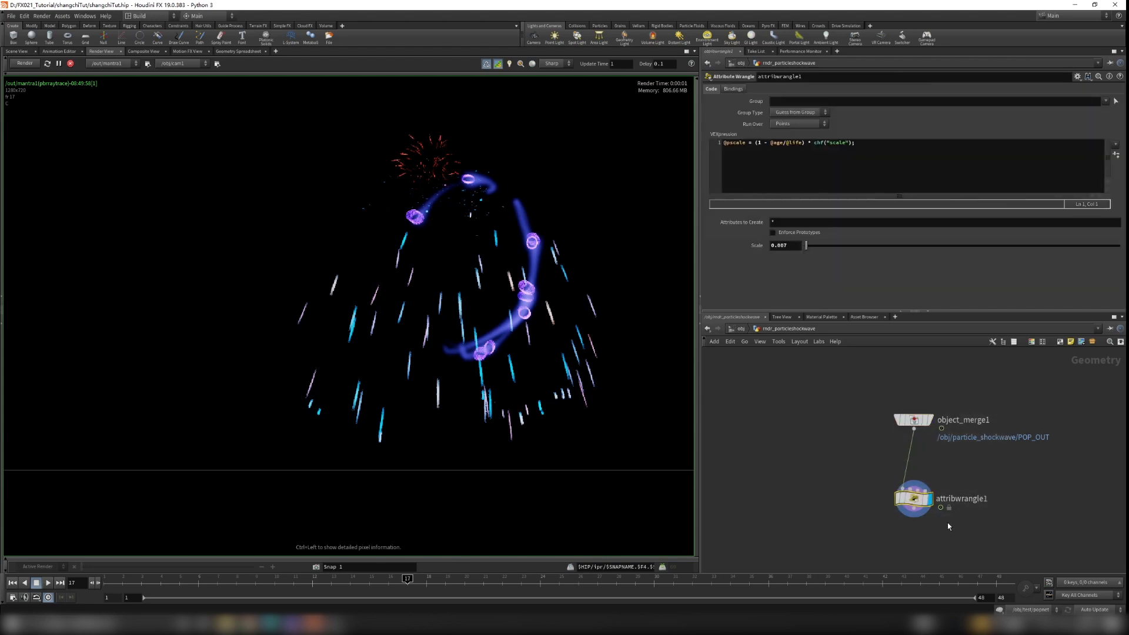
pyautogui.moveTo(846, 469); pyautogui.dragTo(1018, 525)
pyautogui.moveTo(771, 143); pyautogui.dragTo(800, 143)
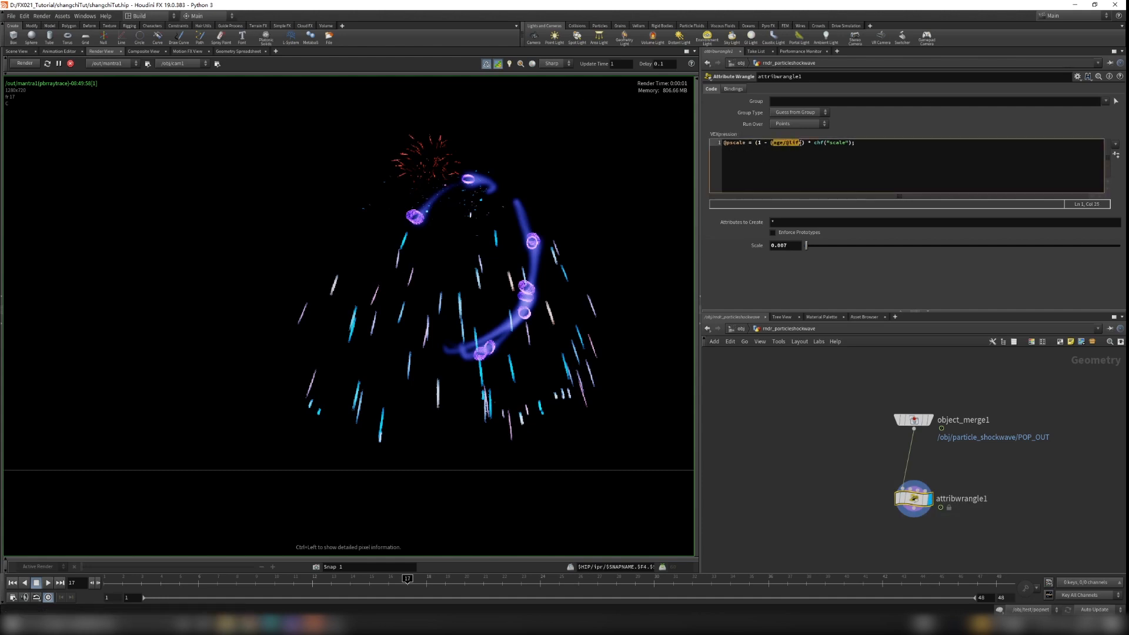
pyautogui.click(775, 143)
pyautogui.moveTo(785, 143); pyautogui.dragTo(804, 143)
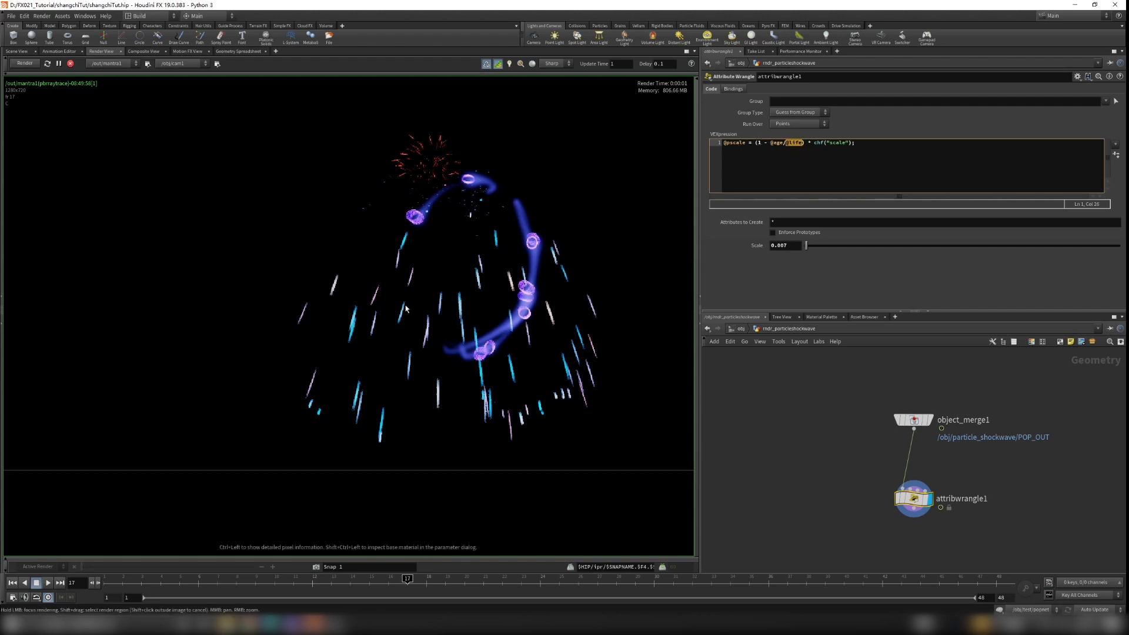
pyautogui.scroll(-4, 486, 280)
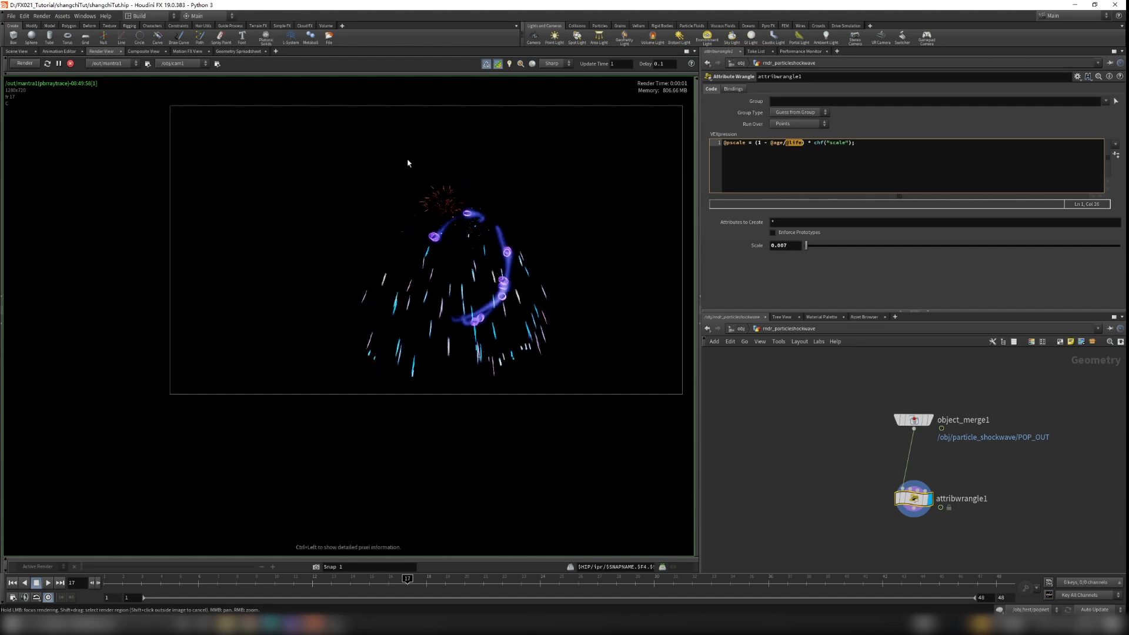
pyautogui.scroll(2, 517, 269)
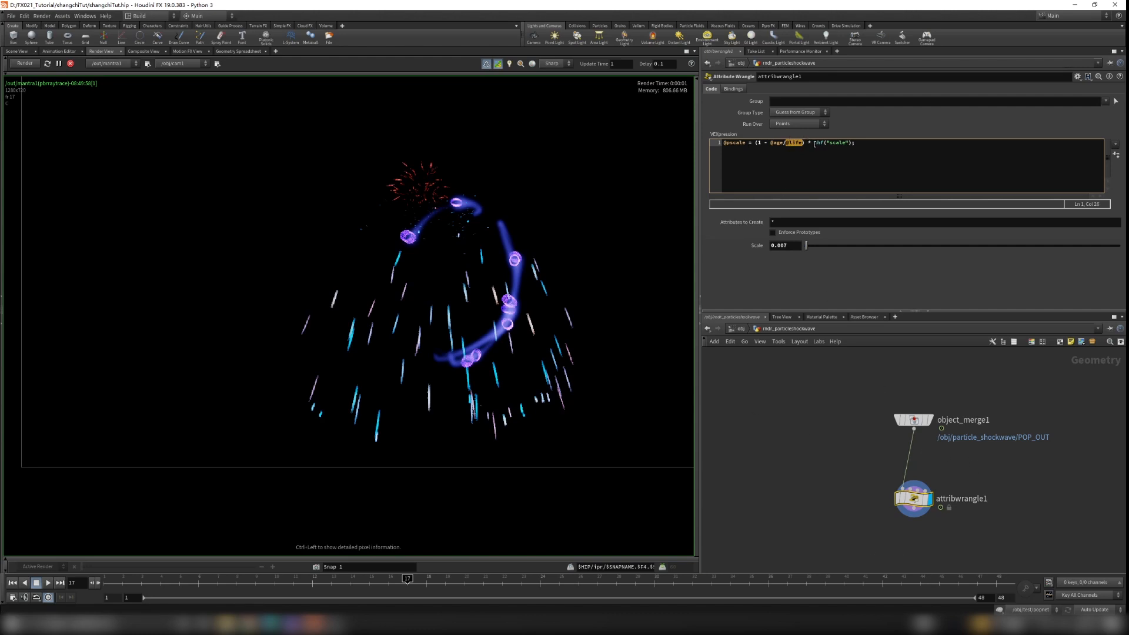
pyautogui.moveTo(814, 144); pyautogui.dragTo(853, 141)
# - In the out network, add rndr_particleshockwave to the Force Objects of mantra1
pyautogui.click(742, 331)
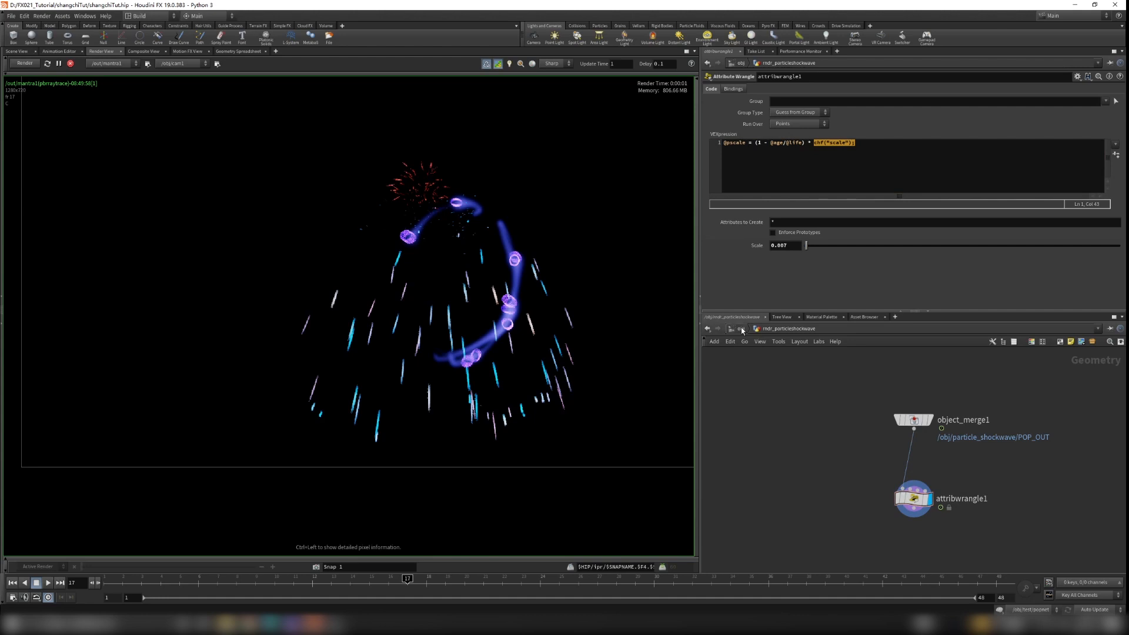
pyautogui.click(742, 330)
pyautogui.click(758, 380)
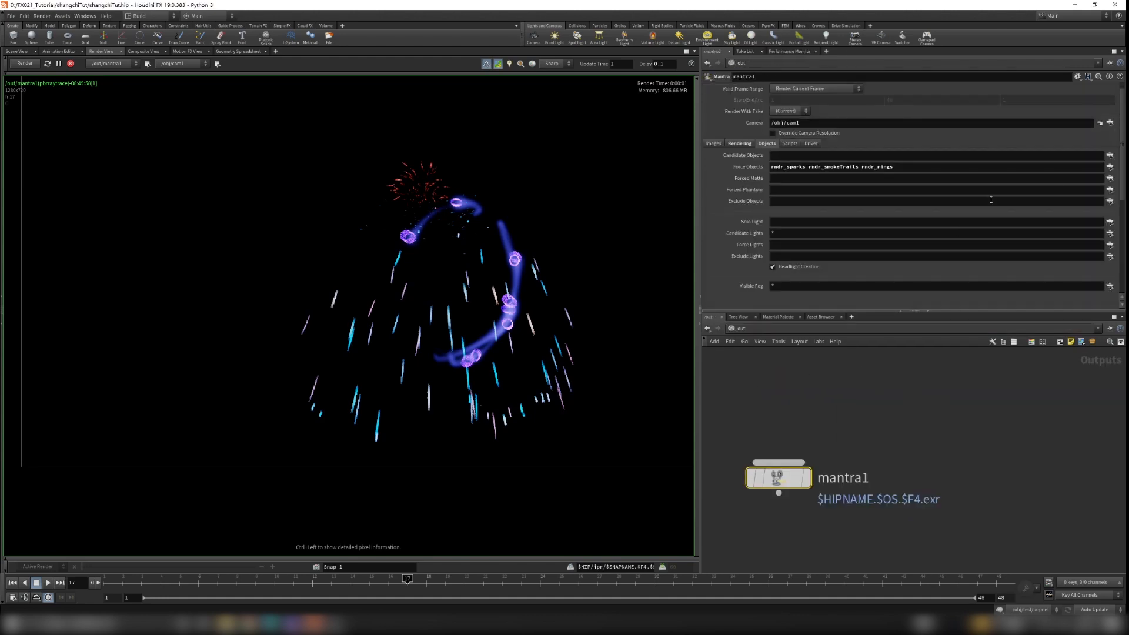
pyautogui.click(1109, 166)
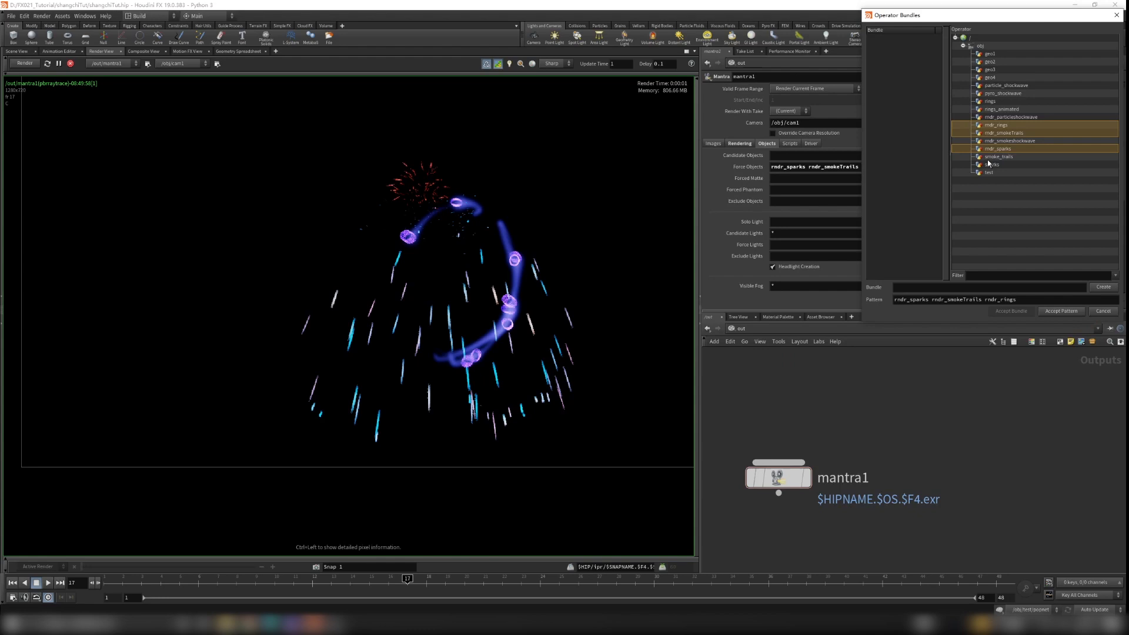
pyautogui.keyDown('ctrl'); pyautogui.click(991, 118); pyautogui.keyUp('ctrl')
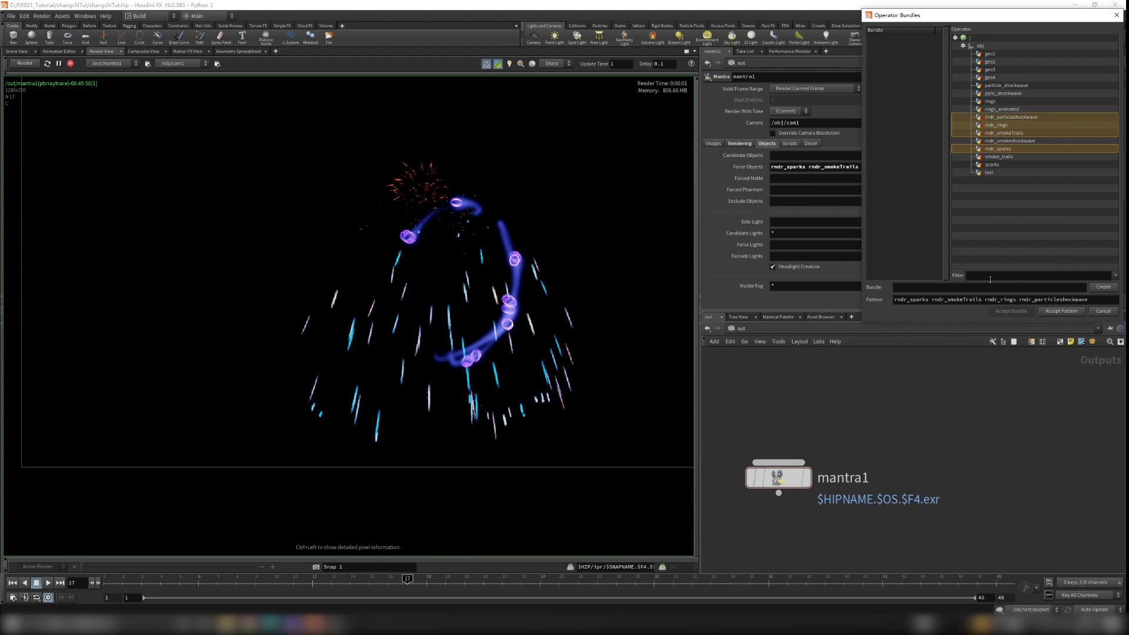
pyautogui.click(1062, 312)
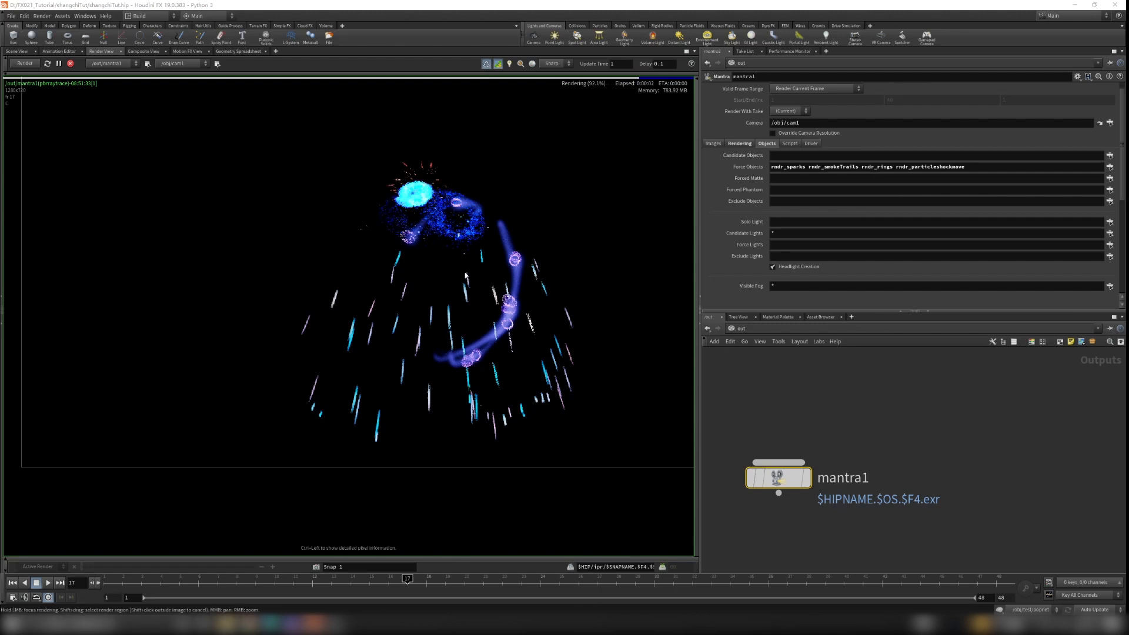
# - Go to the mat network and examine the glow and emission settings of the popshockwave_glow material
pyautogui.click(758, 330)
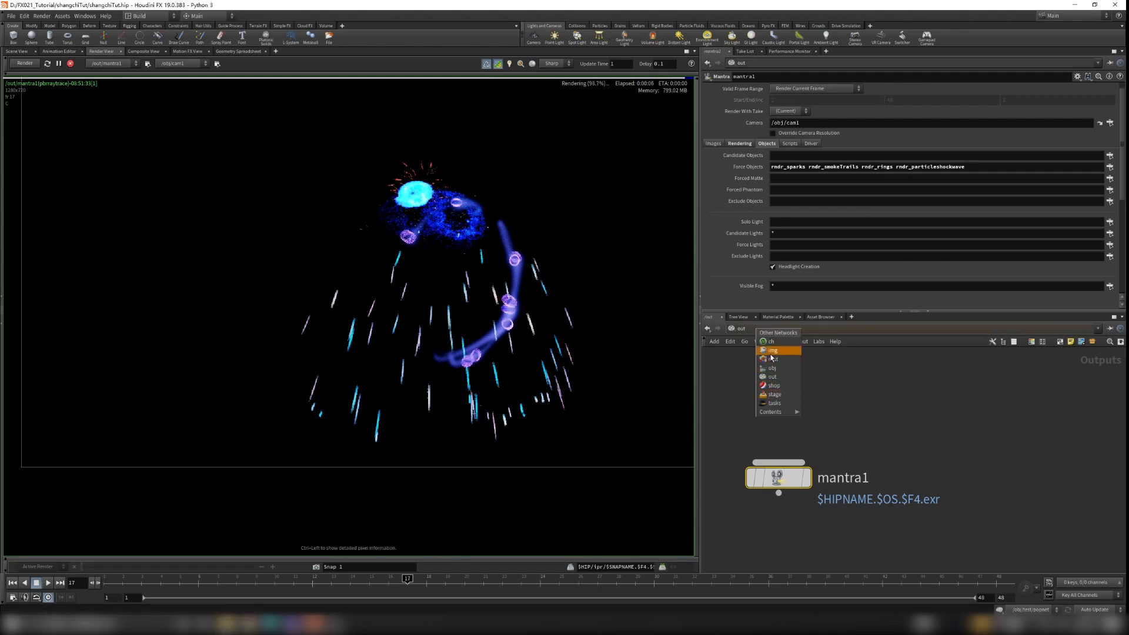
pyautogui.click(771, 359)
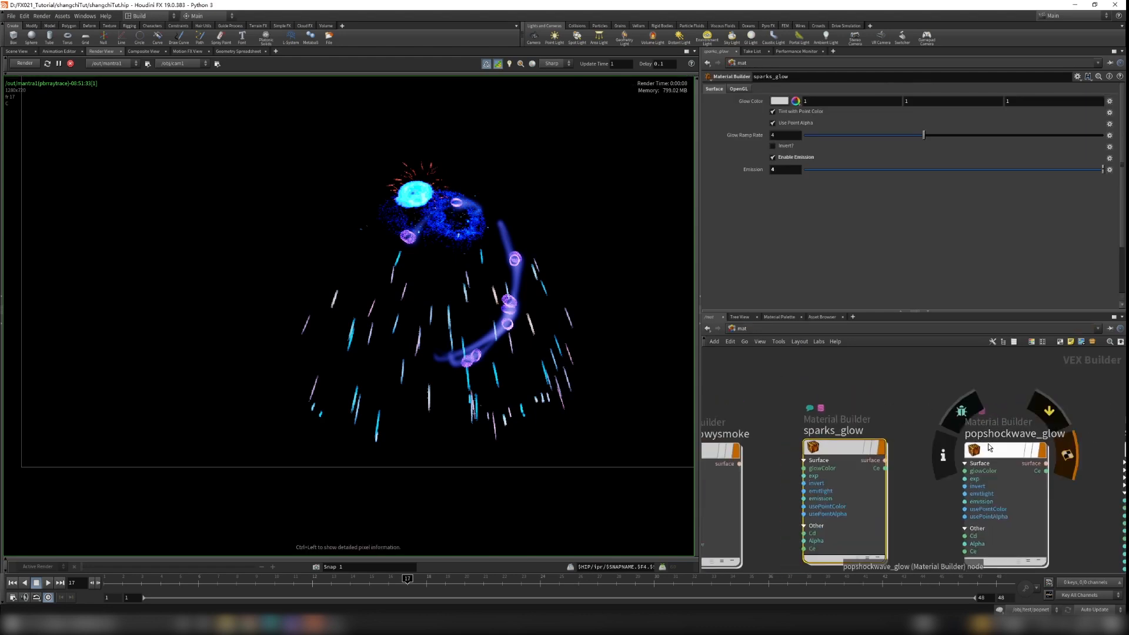
pyautogui.click(976, 452)
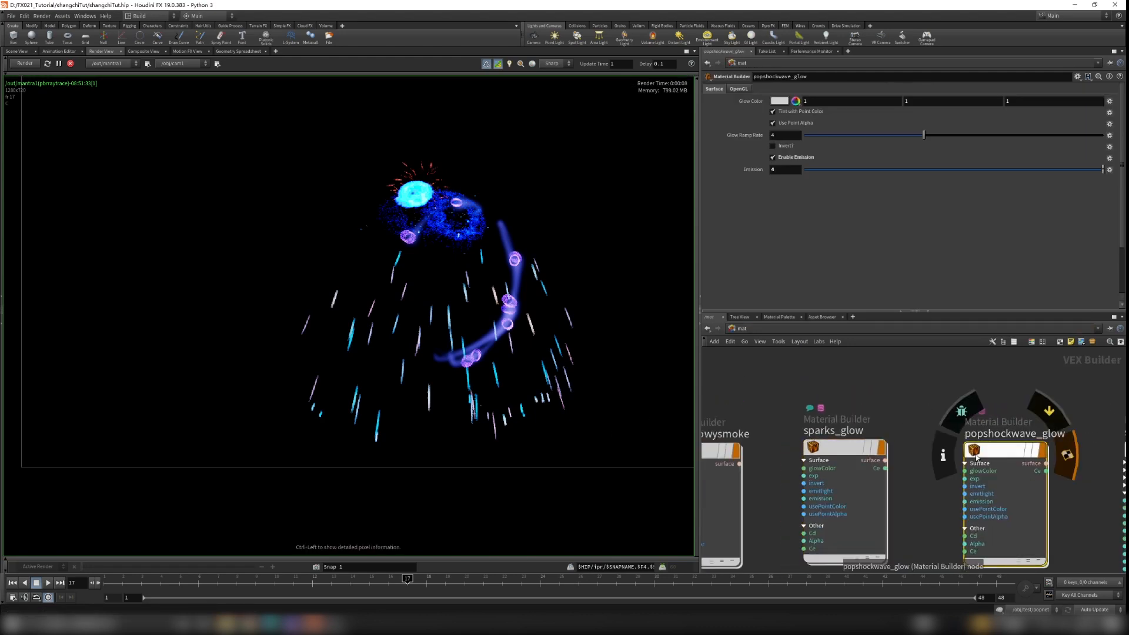
pyautogui.scroll(10, 424, 180)
pyautogui.scroll(-13, 424, 192)
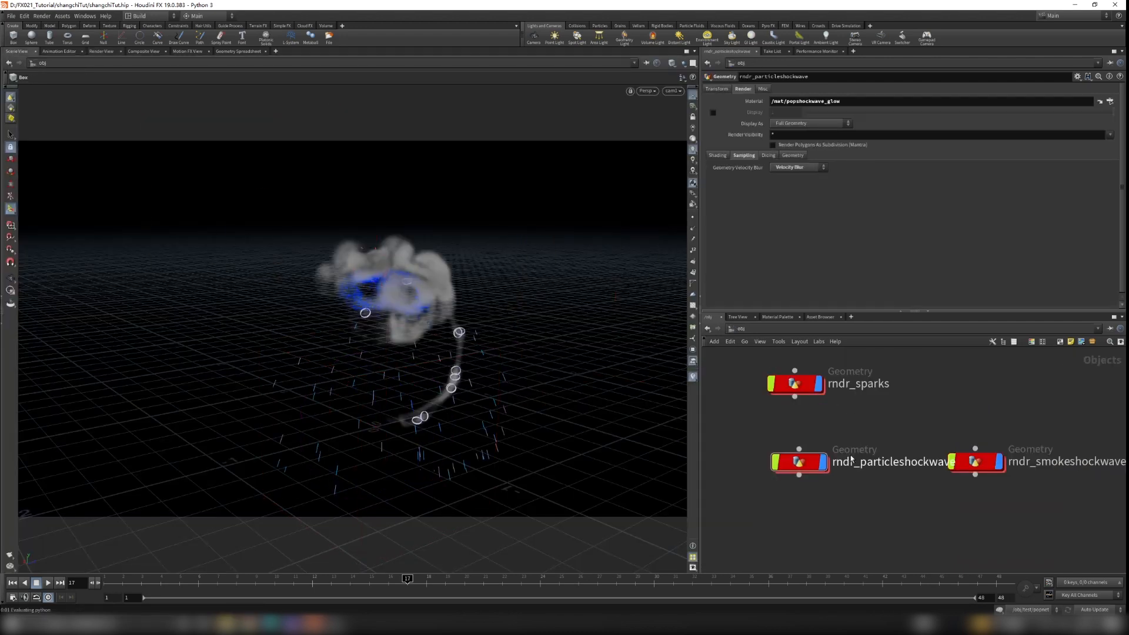
# - Open rndr_particleshockwave in the Scene View and scrub to frame 27 to inspect how the shockwave particles evolve
pyautogui.doubleClick(803, 459)
pyautogui.click(11, 278)
pyautogui.moveTo(602, 583); pyautogui.dragTo(532, 581)
pyautogui.moveTo(335, 263); pyautogui.dragTo(391, 264)
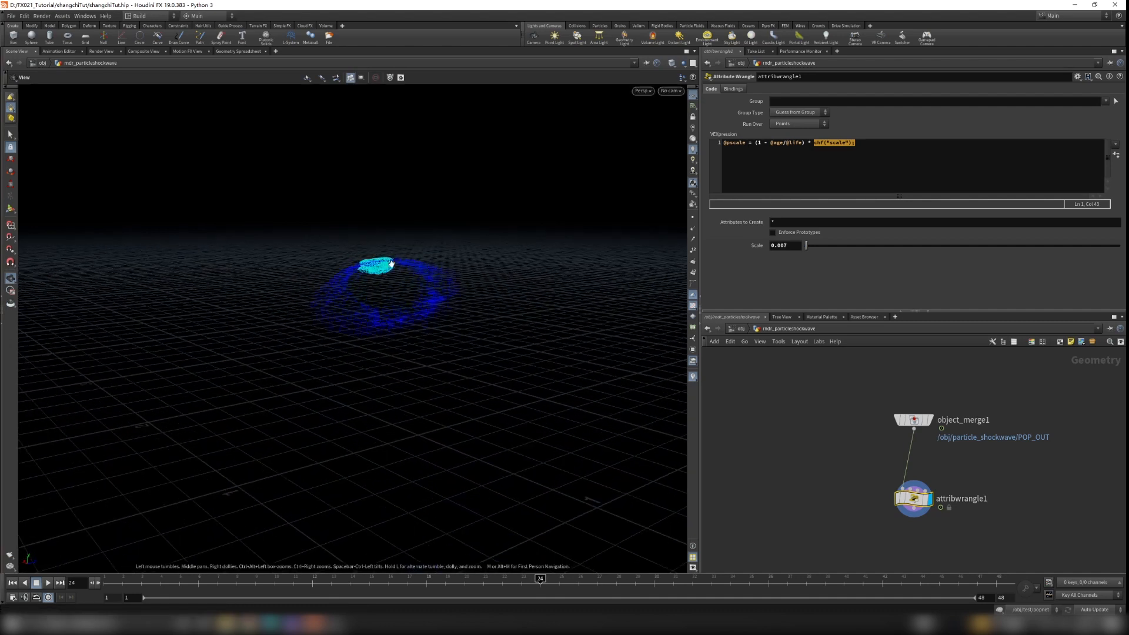
pyautogui.click(561, 581)
pyautogui.moveTo(579, 580)
pyautogui.mouseDown()
pyautogui.moveTo(663, 580)
pyautogui.moveTo(501, 581)
pyautogui.moveTo(598, 581)
pyautogui.mouseUp()
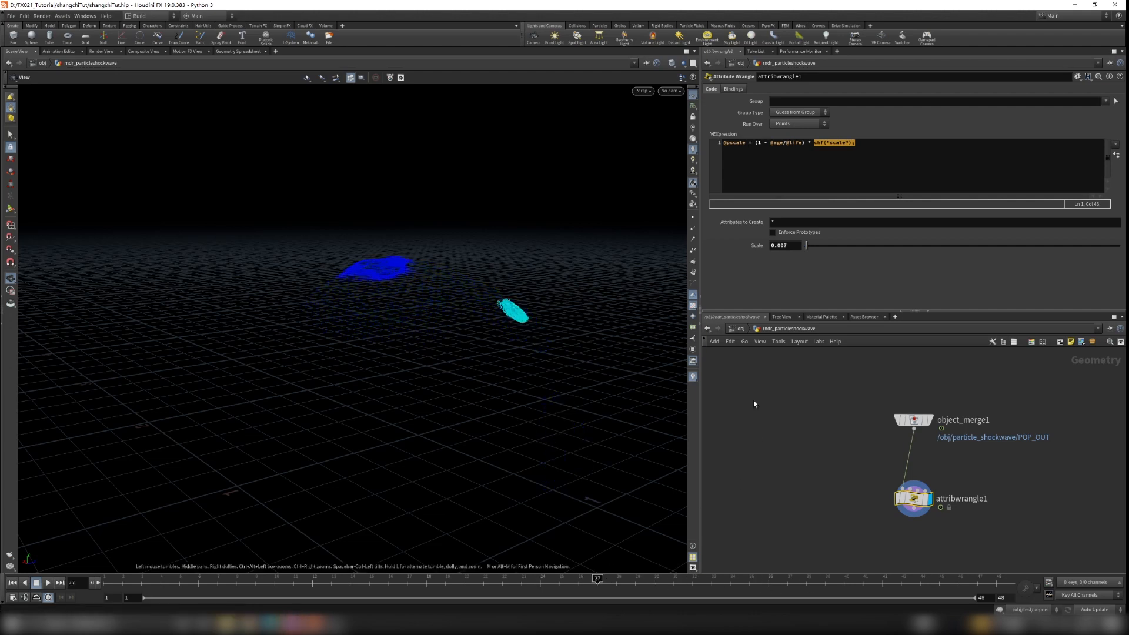
# - Return to the mat network and compare the popshockwave_glow material with sparks_glow
pyautogui.click(741, 332)
pyautogui.click(740, 331)
pyautogui.click(760, 361)
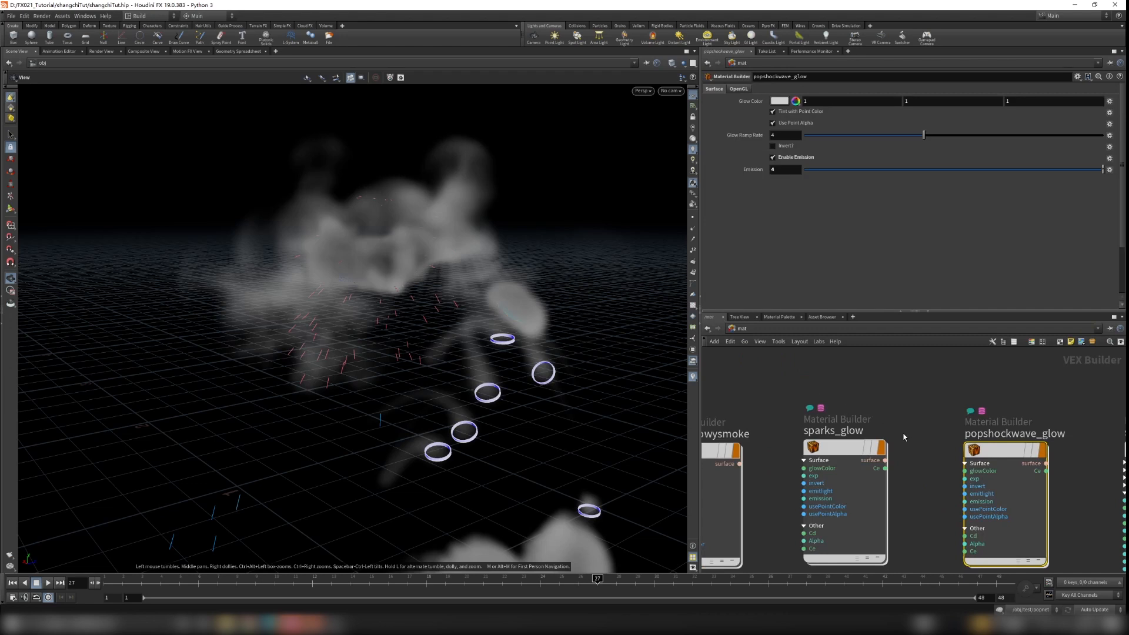
pyautogui.scroll(-2, 962, 424)
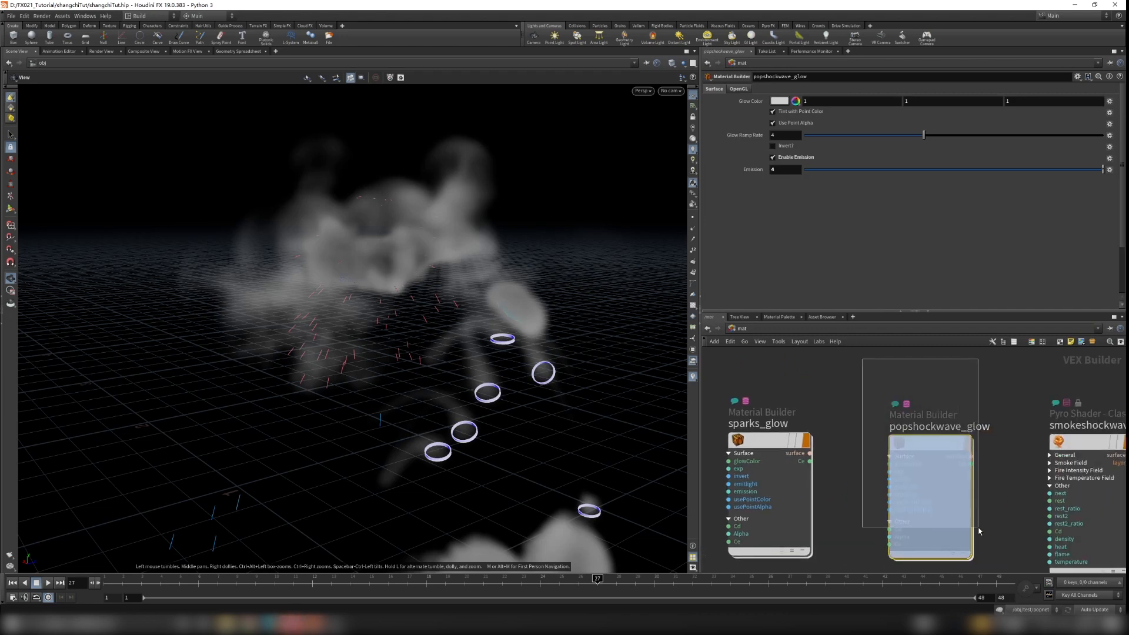
pyautogui.scroll(-2, 876, 450)
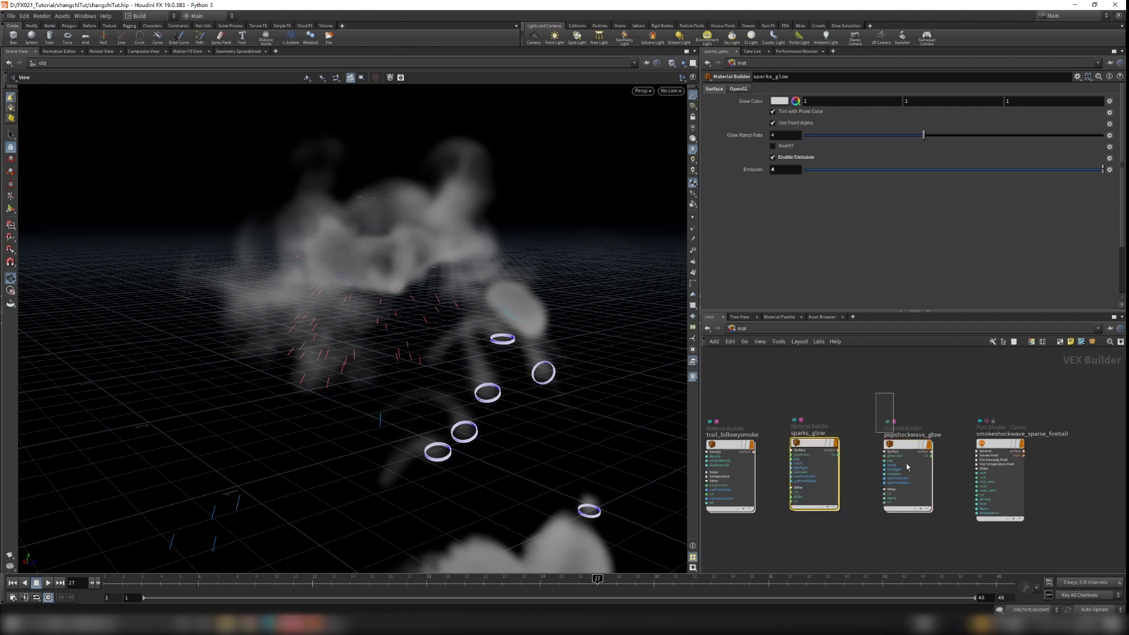
pyautogui.scroll(4, 911, 449)
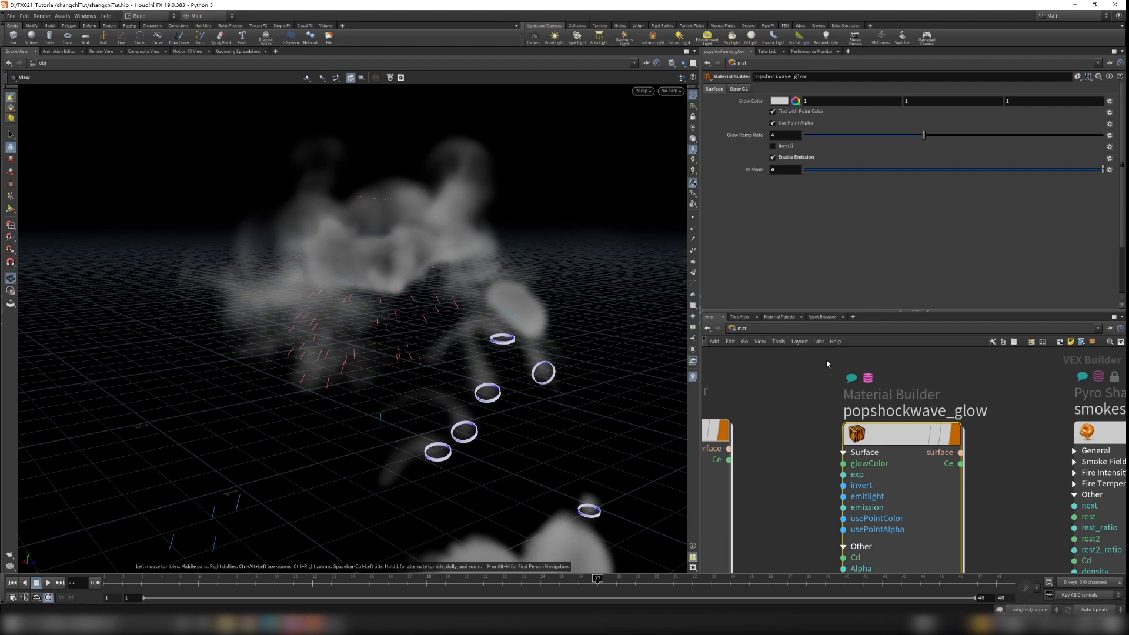
pyautogui.scroll(-3, 826, 349)
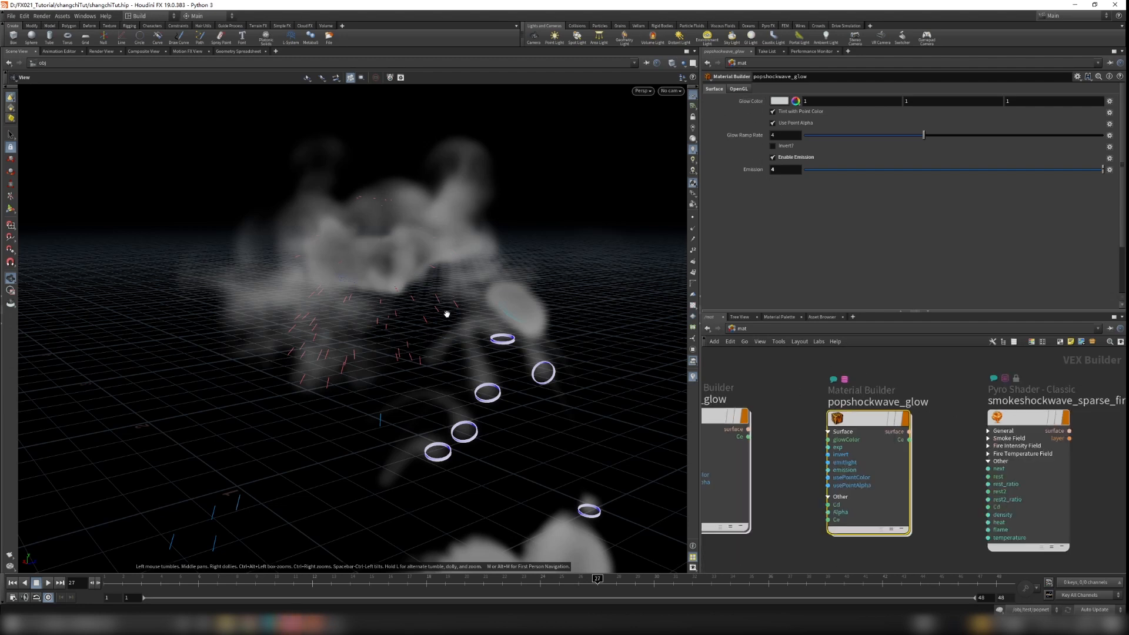
# - Render frame 38 in the Render View and inspect the blue particle shockwave up close
pyautogui.click(102, 52)
pyautogui.moveTo(306, 224); pyautogui.dragTo(237, 298, button='middle')
pyautogui.scroll(1, 237, 299)
pyautogui.click(798, 583)
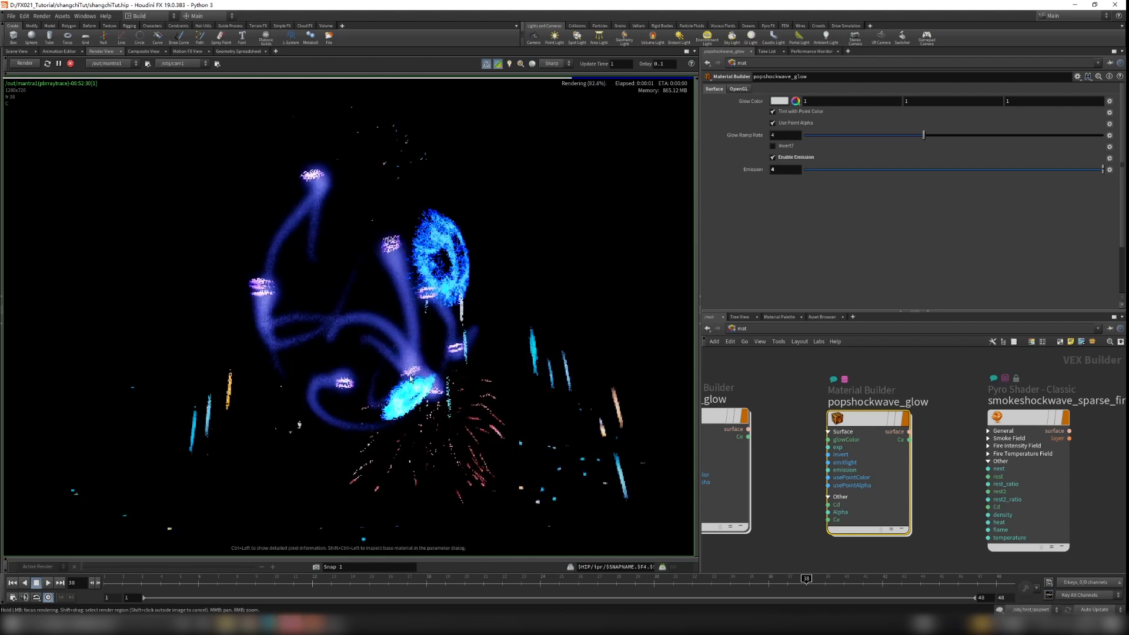
pyautogui.scroll(3, 446, 200)
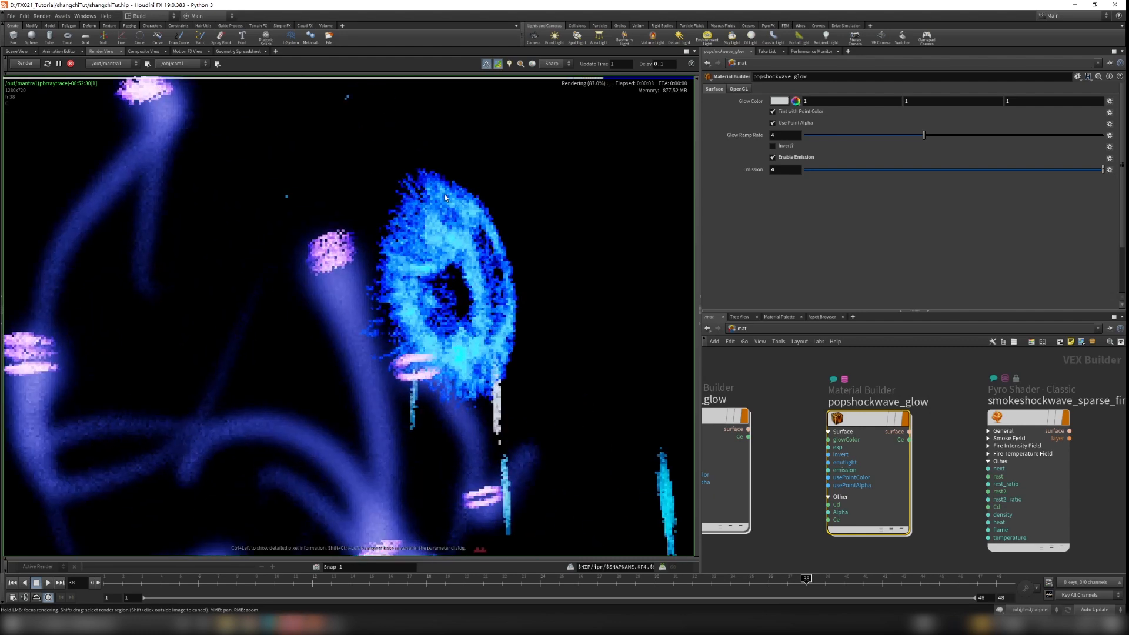
# - Try raising the Scale of the pscale attribute wrangle inside rndr_particleshockwave to 0.225
pyautogui.scroll(-2, 445, 200)
pyautogui.click(740, 328)
pyautogui.click(764, 371)
pyautogui.doubleClick(800, 461)
pyautogui.moveTo(806, 245); pyautogui.dragTo(876, 245)
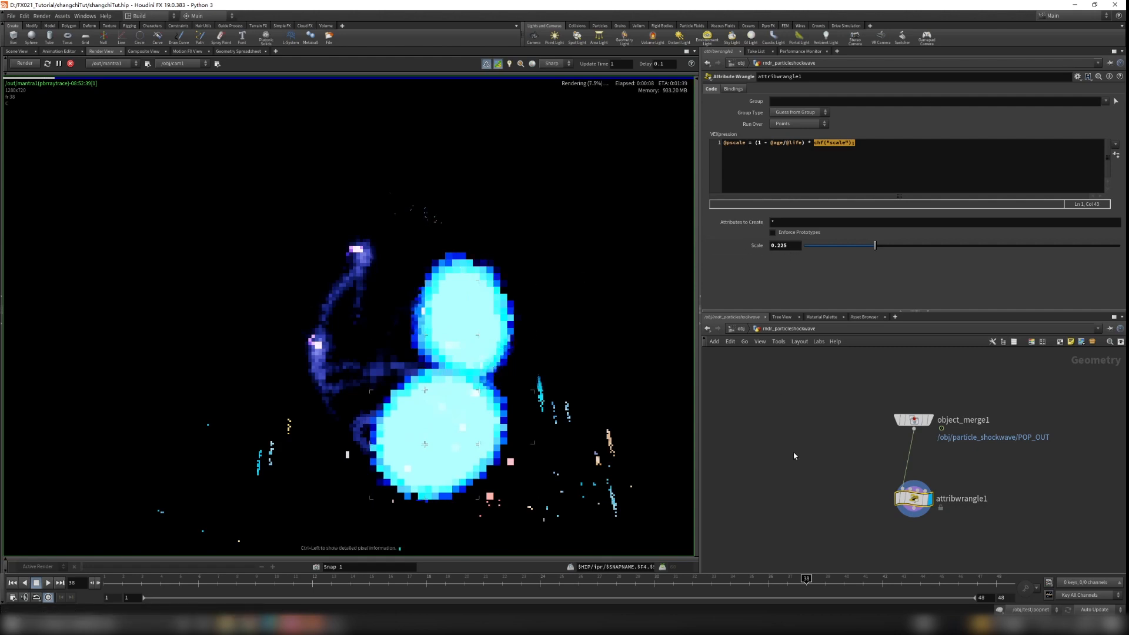
# - Undo the last Scale change on the attribute wrangle and return to the object level
pyautogui.hotkey('ctrl', 'z')
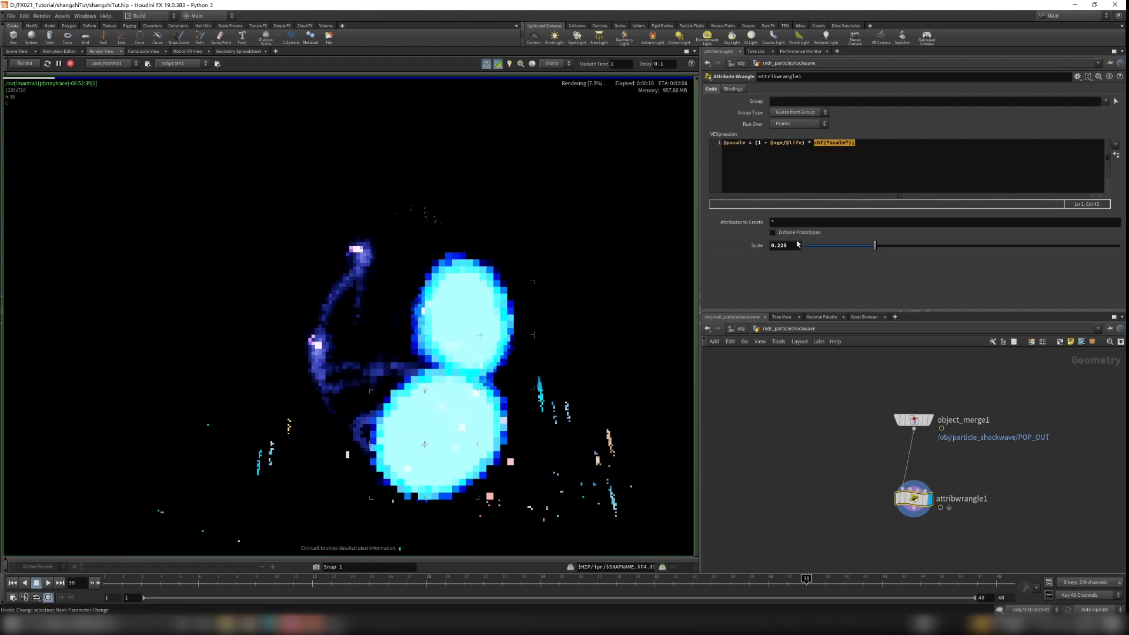
pyautogui.hotkey('ctrl', 'z')
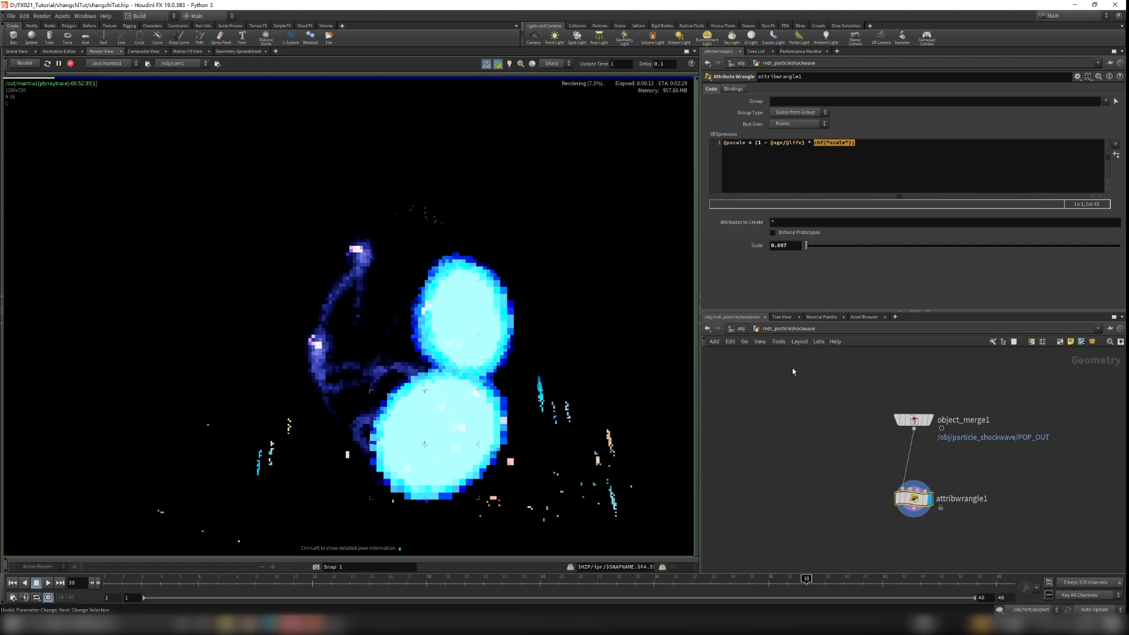
pyautogui.click(763, 328)
pyautogui.click(741, 331)
pyautogui.click(741, 332)
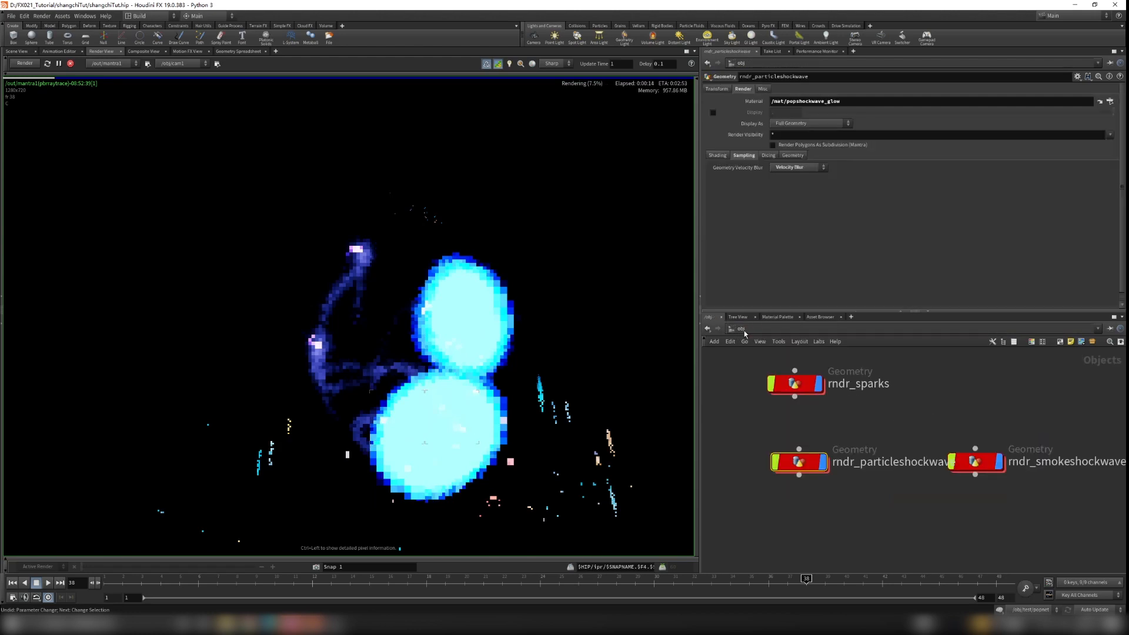
# - Reopen rndr_particleshockwave to check its pscale wrangle setup, and go to the mat network
pyautogui.doubleClick(802, 459)
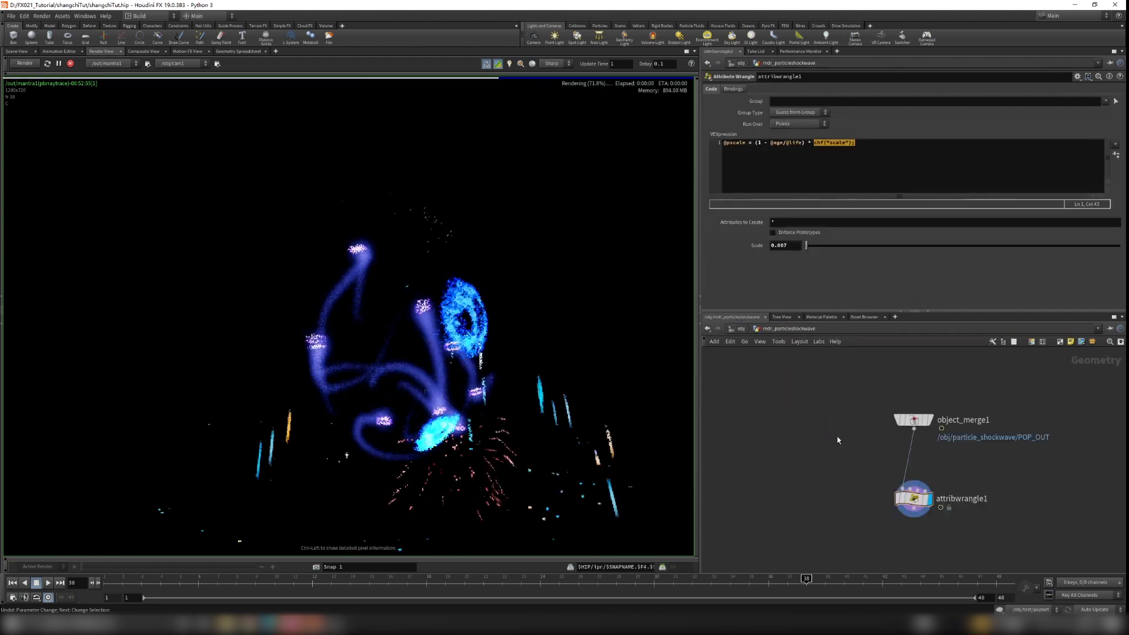
pyautogui.click(876, 425)
pyautogui.moveTo(873, 425); pyautogui.dragTo(820, 393, button='middle')
pyautogui.scroll(1, 820, 394)
pyautogui.click(742, 331)
pyautogui.click(742, 331)
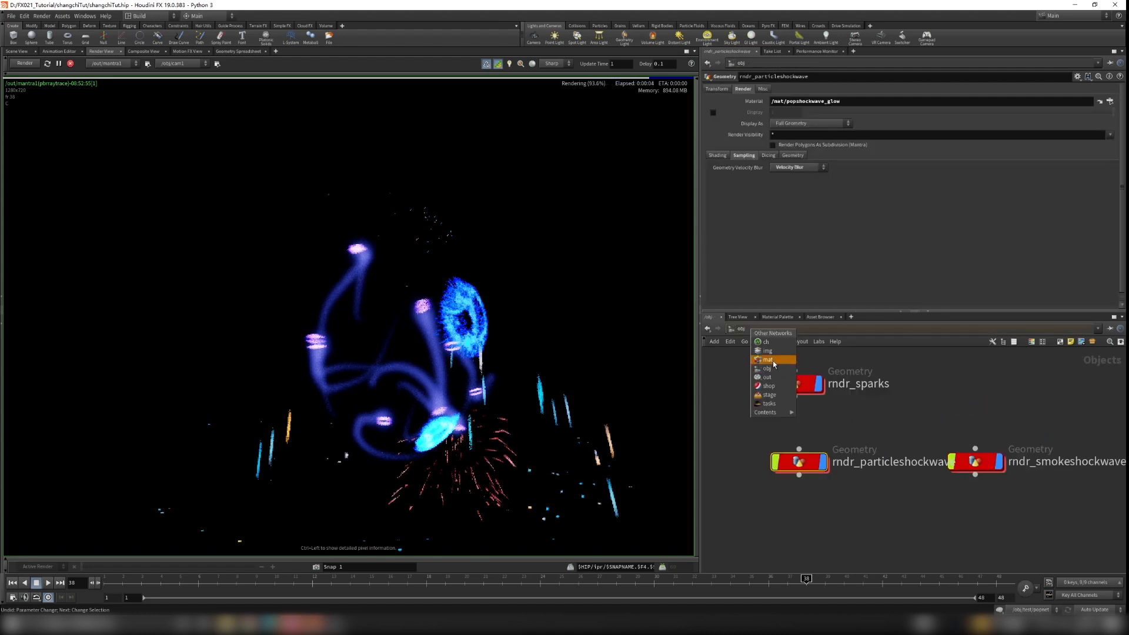
pyautogui.click(774, 362)
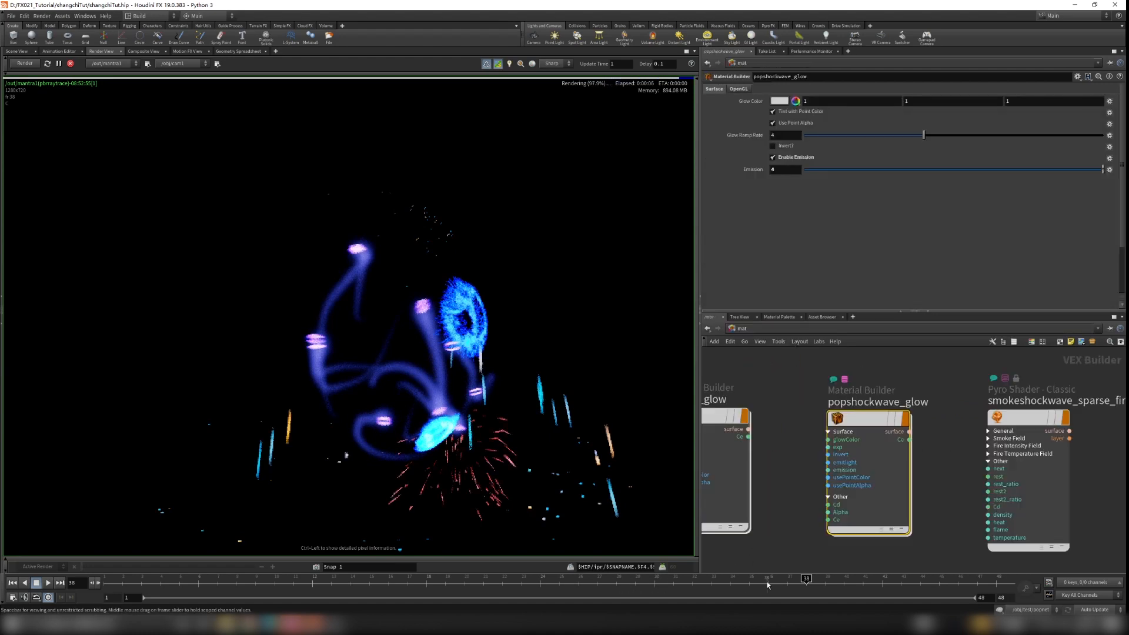
# - Step the render from frame 30 back to frame 27 to see how the particle shockwave looks at earlier frames
pyautogui.click(665, 586)
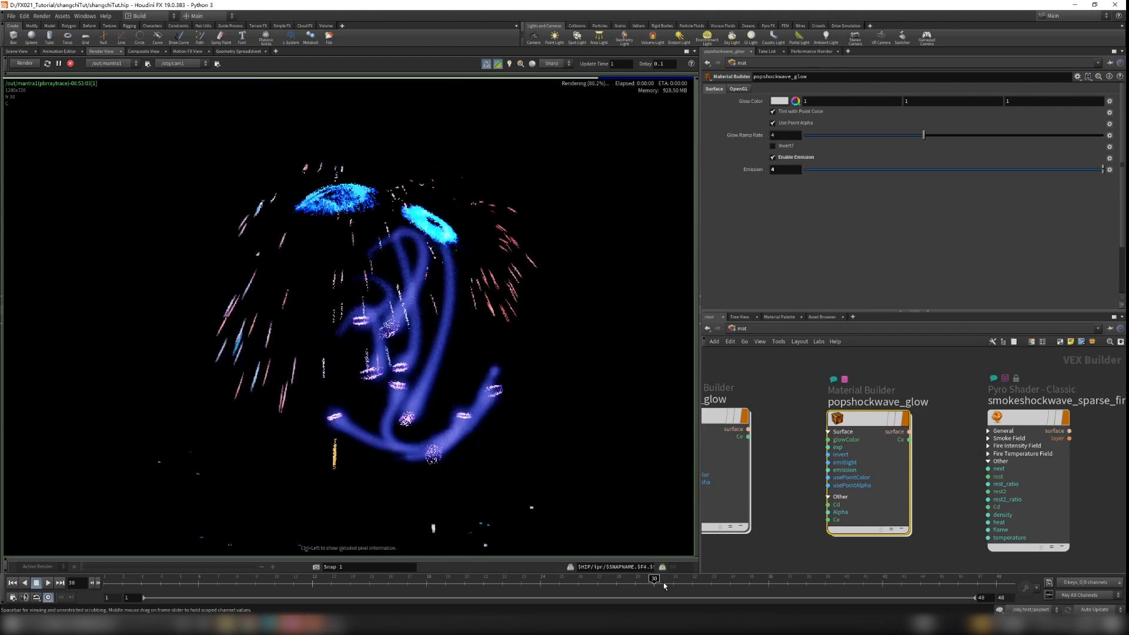
pyautogui.click(640, 584)
pyautogui.click(618, 586)
pyautogui.click(597, 584)
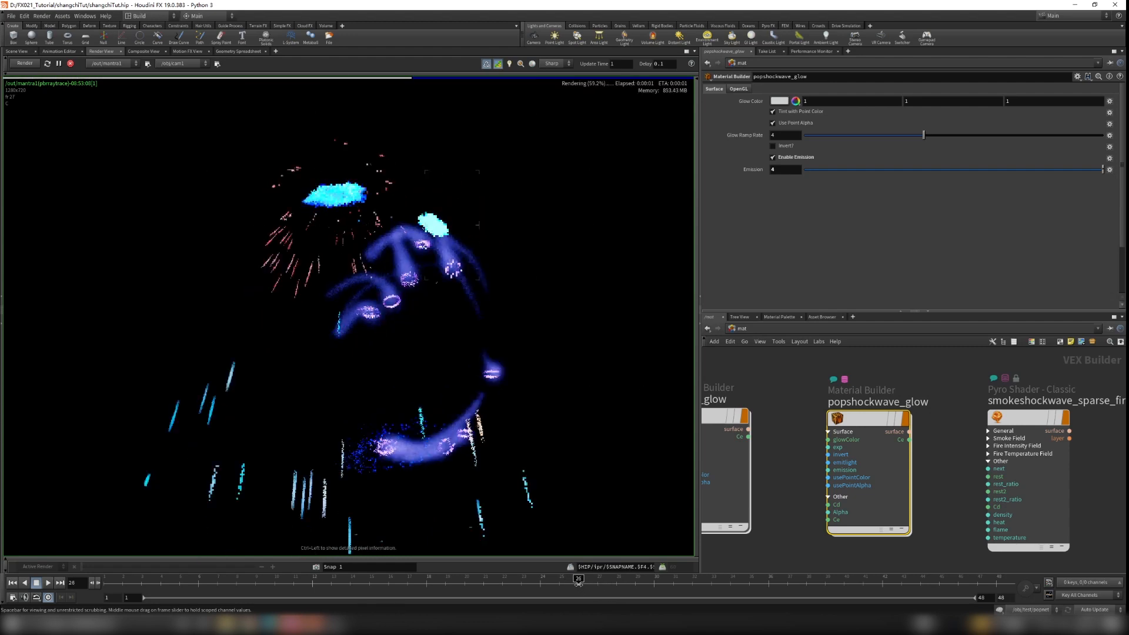
pyautogui.click(579, 582)
pyautogui.click(597, 585)
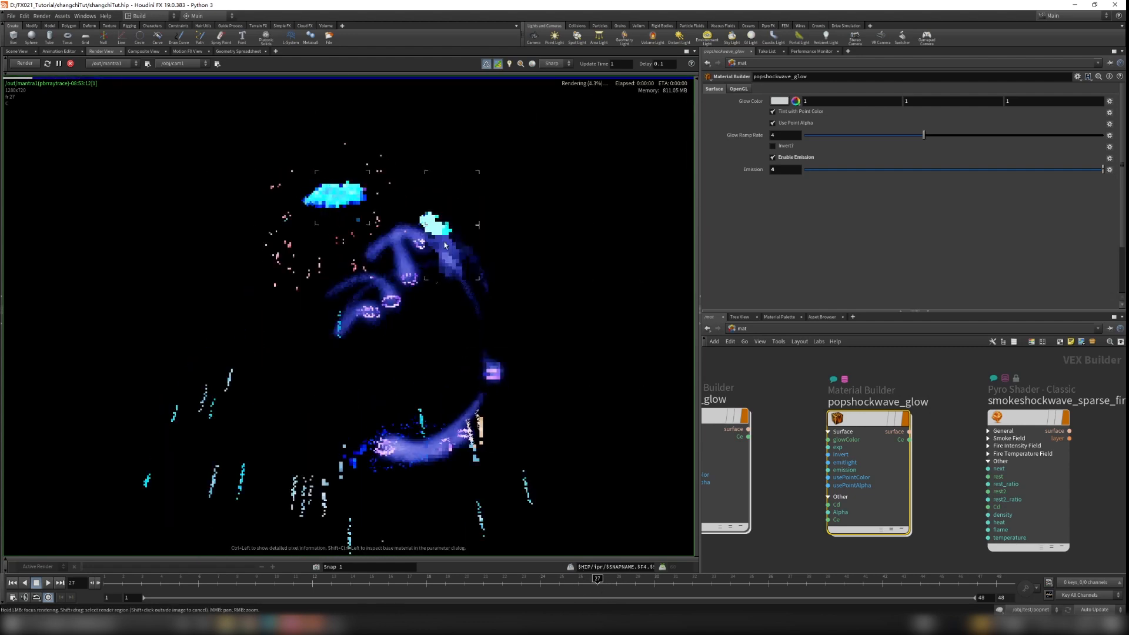
# - Inspect the shockwave particles up close, advance to frame 32, and view the whole rendered frame
pyautogui.scroll(4, 454, 206)
pyautogui.scroll(3, 420, 219)
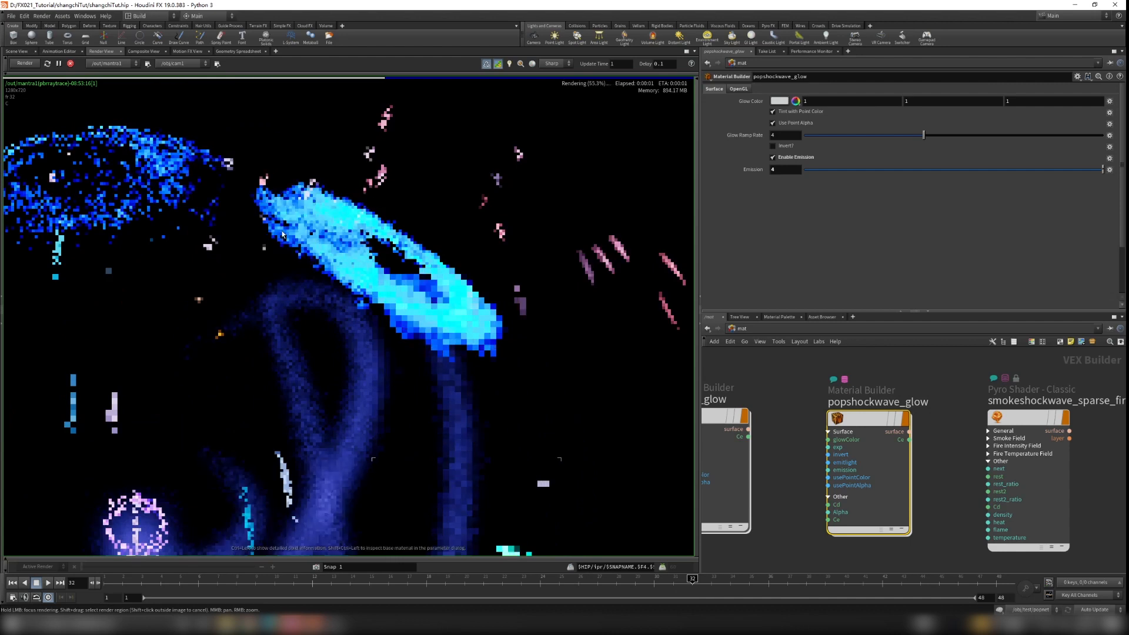
pyautogui.scroll(-5, 294, 213)
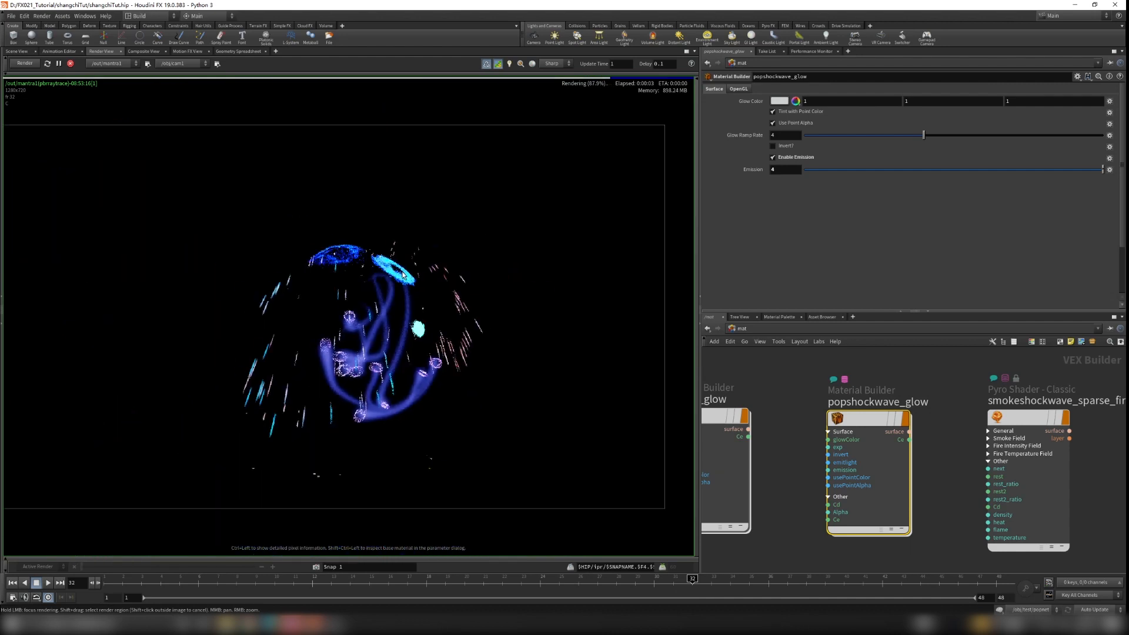
pyautogui.moveTo(478, 332); pyautogui.dragTo(444, 290, button='middle')
pyautogui.scroll(-1, 444, 290)
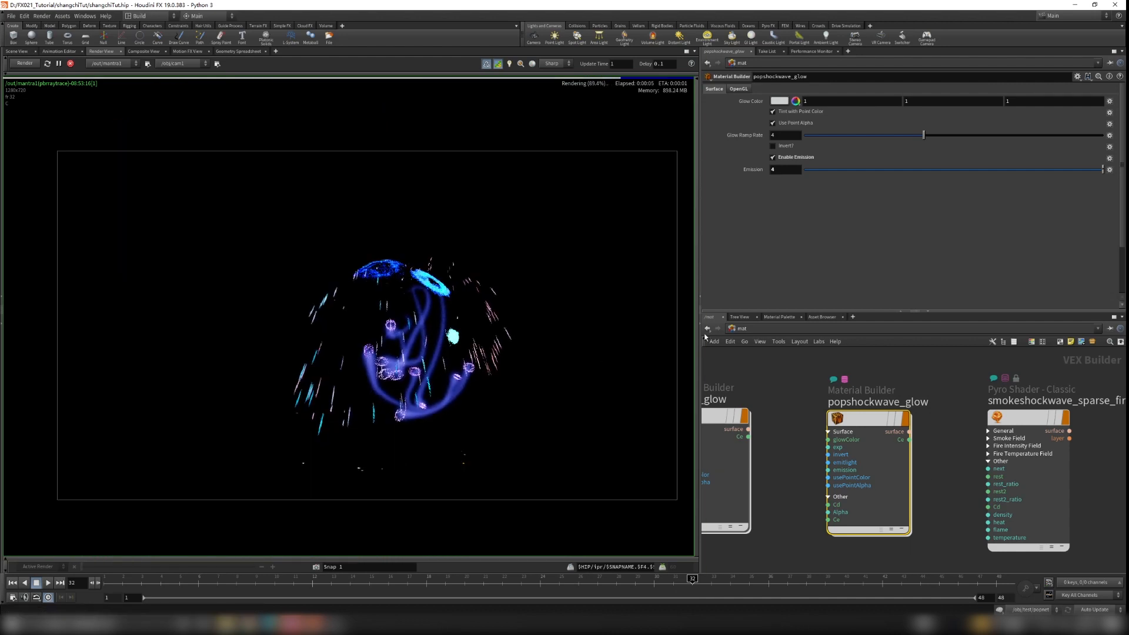
# - Select the smokeshockwave_sparse_fireball material, and in the out network set mantra1's Force Objects to rndr_*
pyautogui.moveTo(1063, 383); pyautogui.dragTo(969, 386, button='middle')
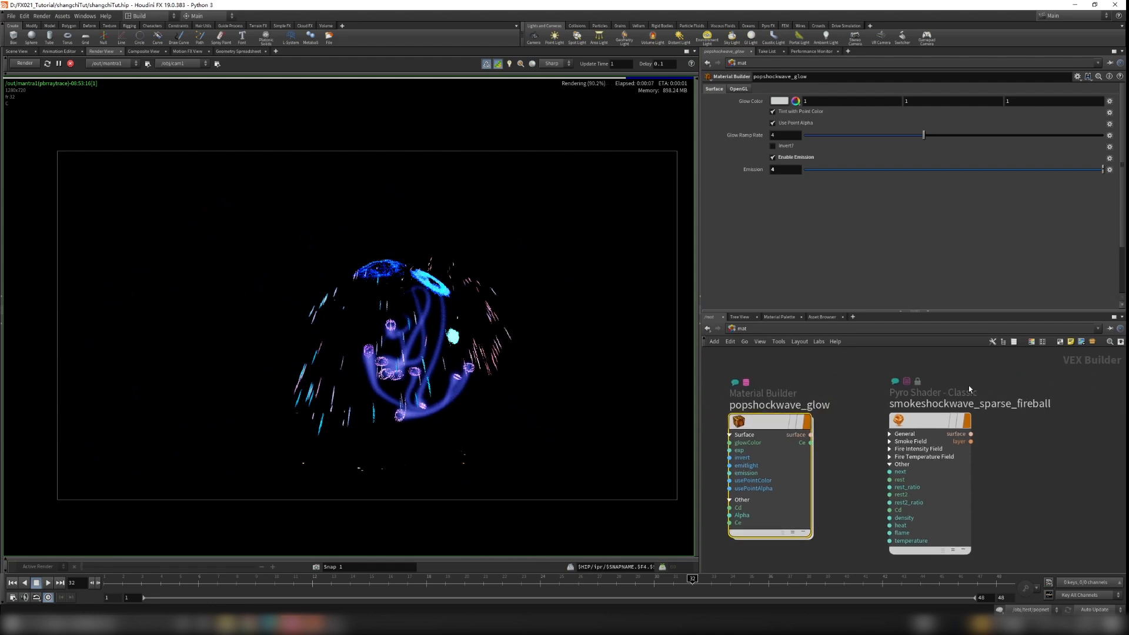
pyautogui.moveTo(881, 397); pyautogui.dragTo(1018, 531)
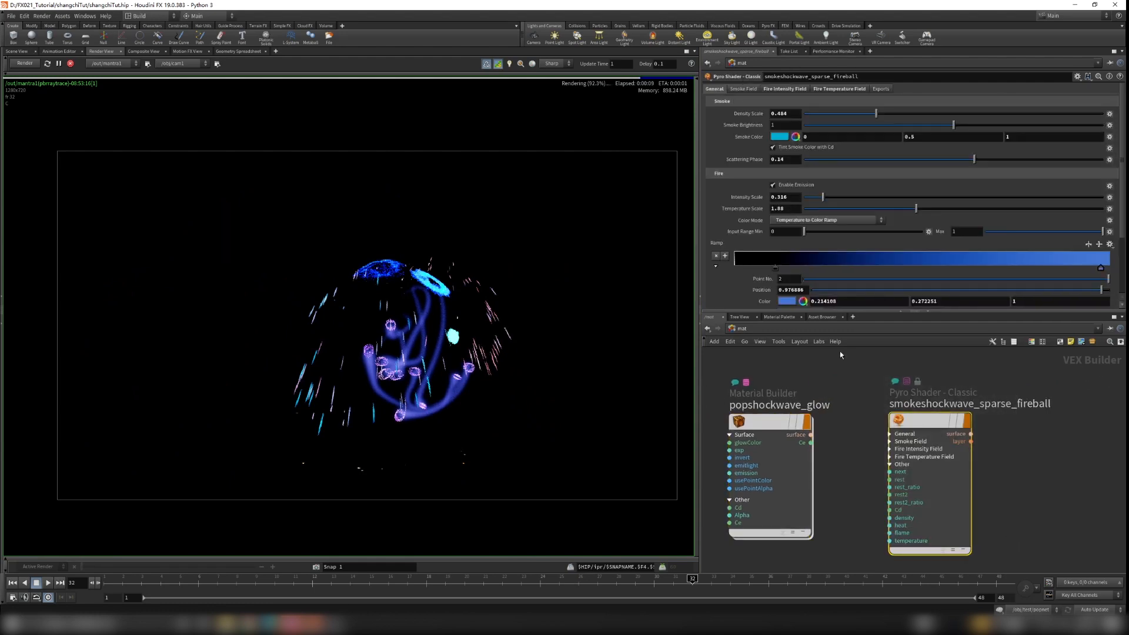
pyautogui.click(741, 328)
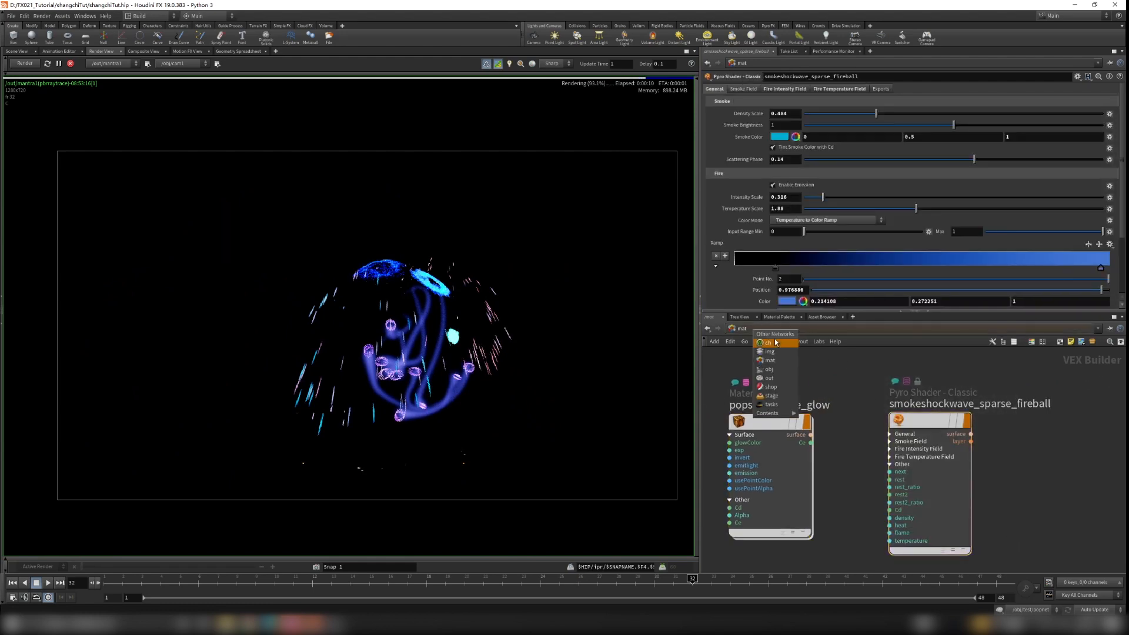
pyautogui.click(771, 378)
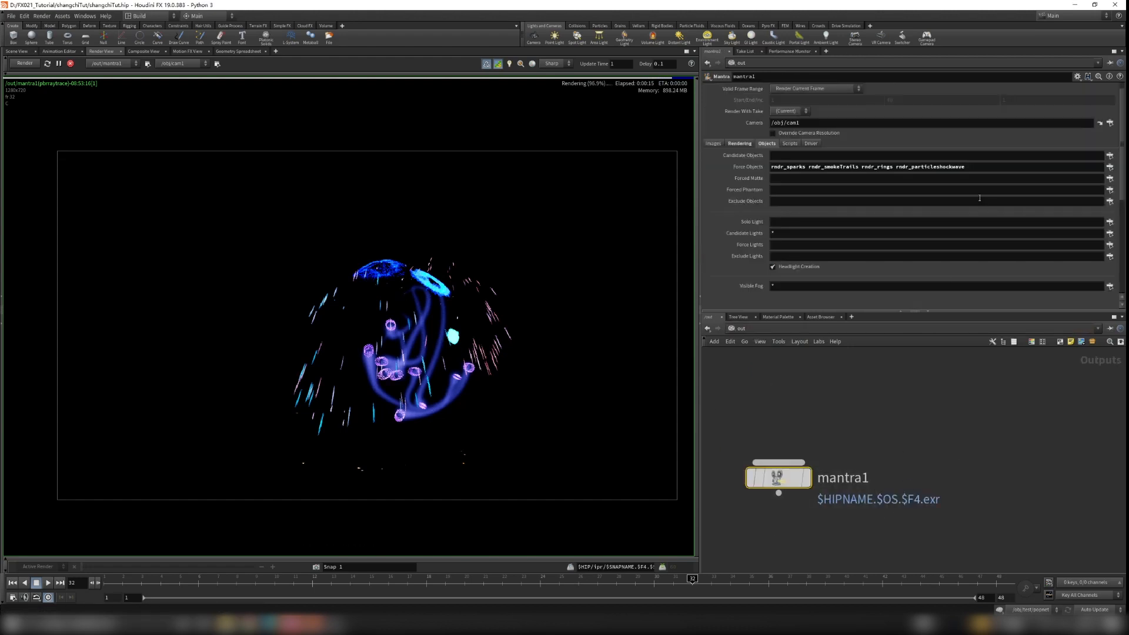
pyautogui.moveTo(978, 168); pyautogui.dragTo(503, 177)
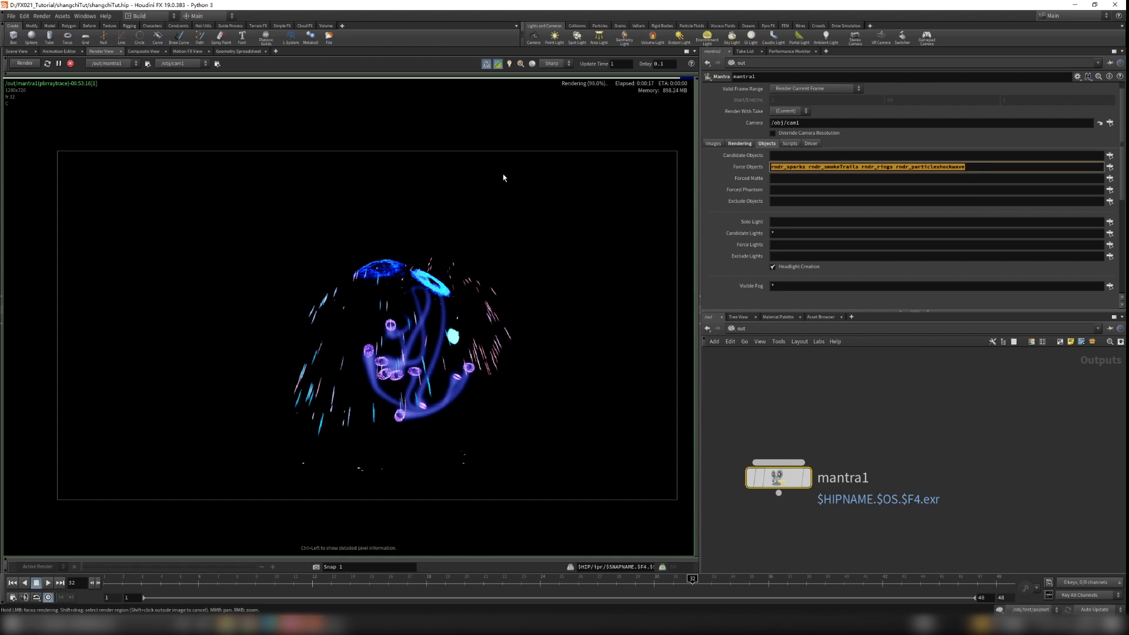
pyautogui.write('rndr_*')
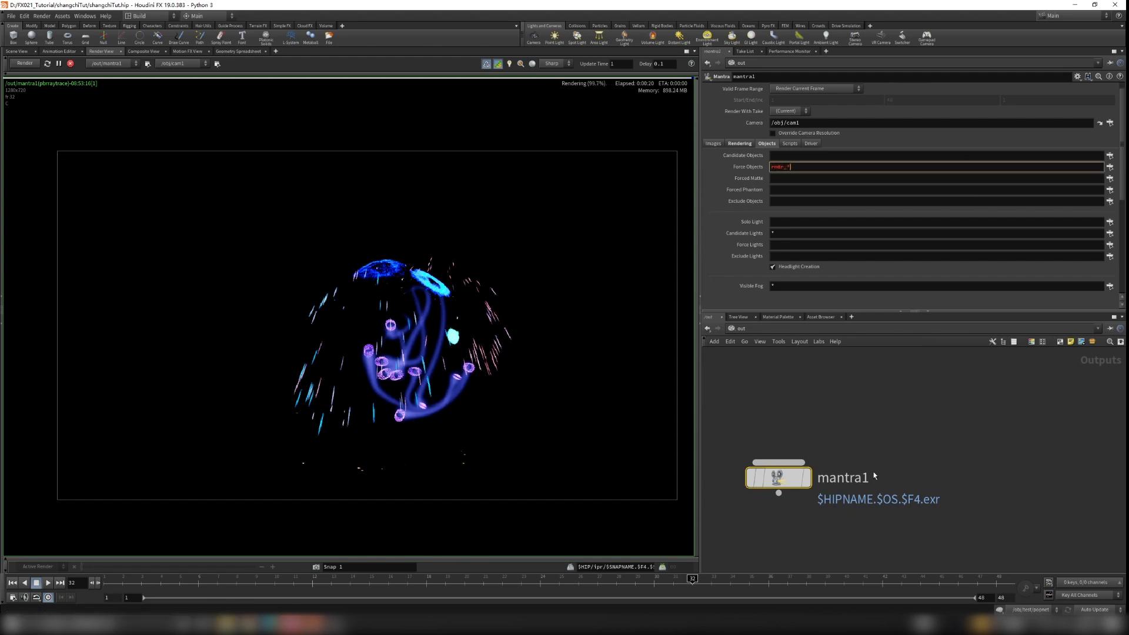
pyautogui.click(960, 384)
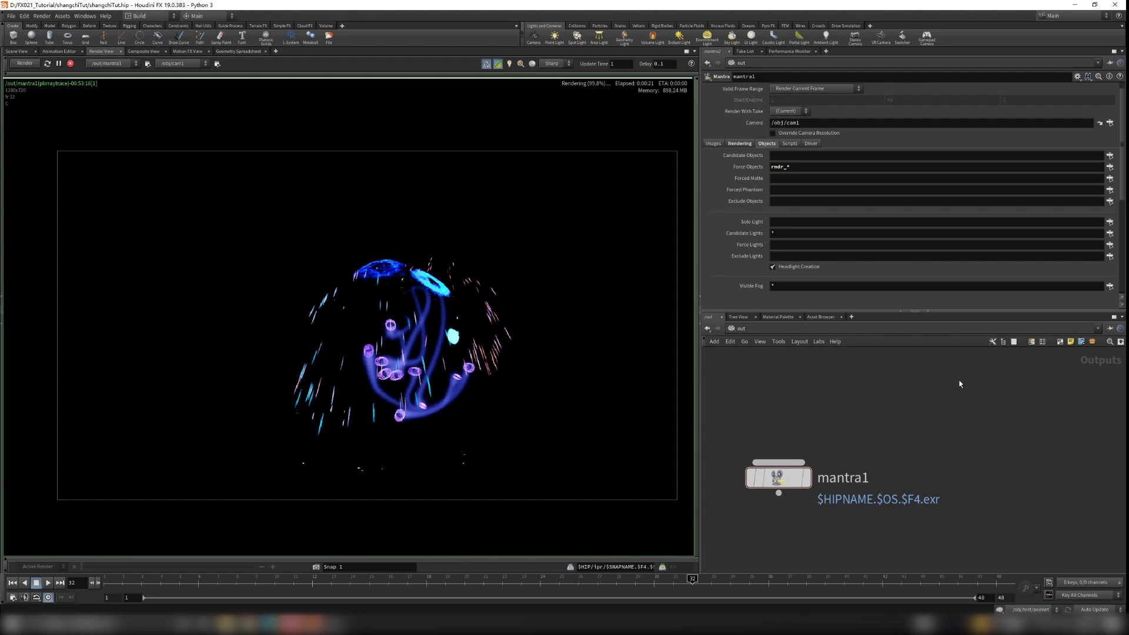
# - Check which scene objects the Force Objects pattern of mantra1 matches, and inspect the smoke shockwave in the render
pyautogui.scroll(-1, 945, 416)
pyautogui.click(1110, 168)
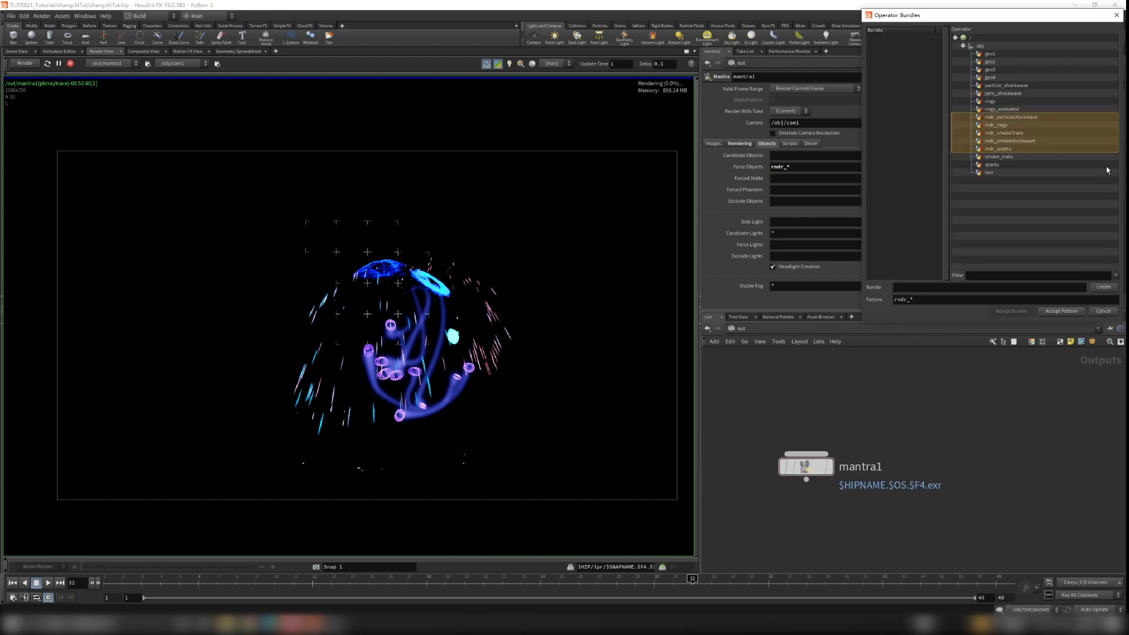
pyautogui.click(1117, 15)
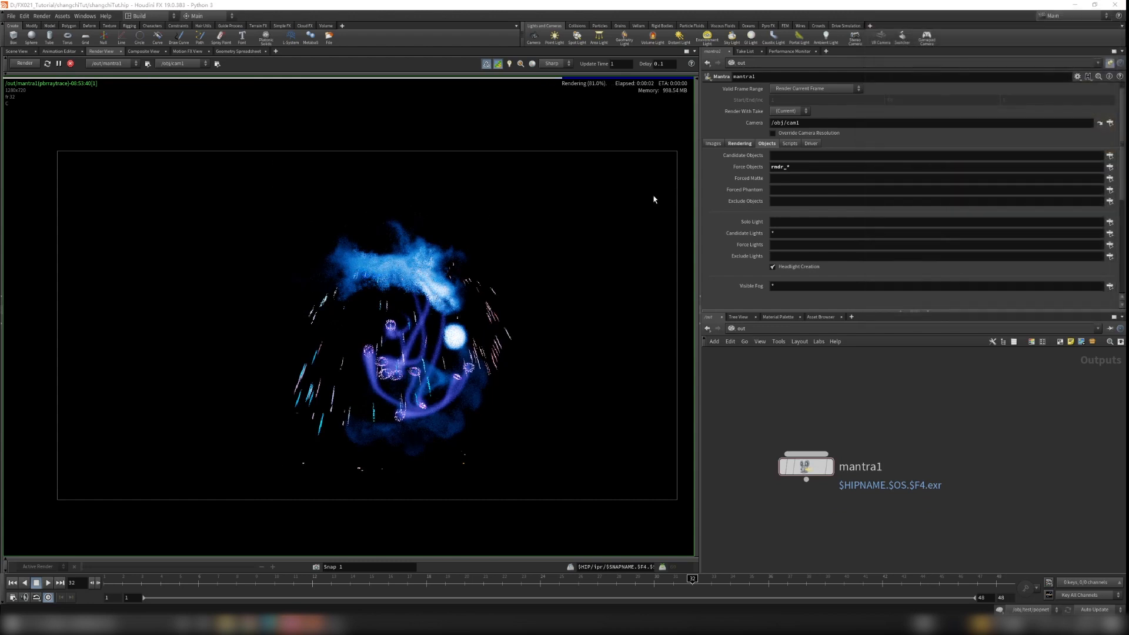
pyautogui.scroll(2, 377, 283)
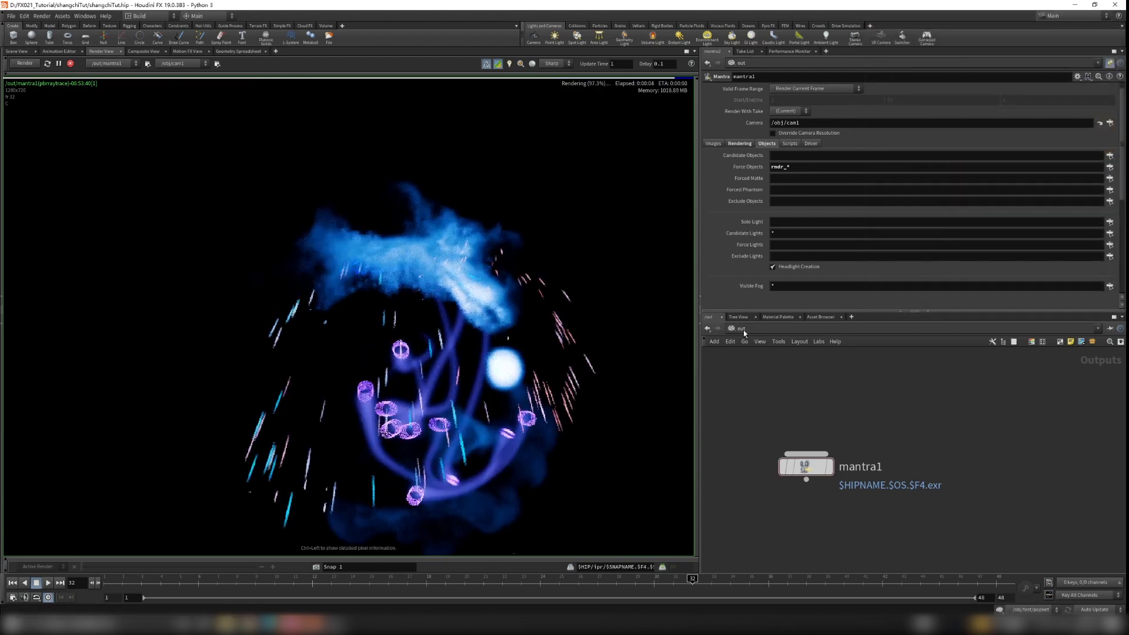
# - Locate the Sparse Fireball volume shader in the Material Palette
pyautogui.click(775, 317)
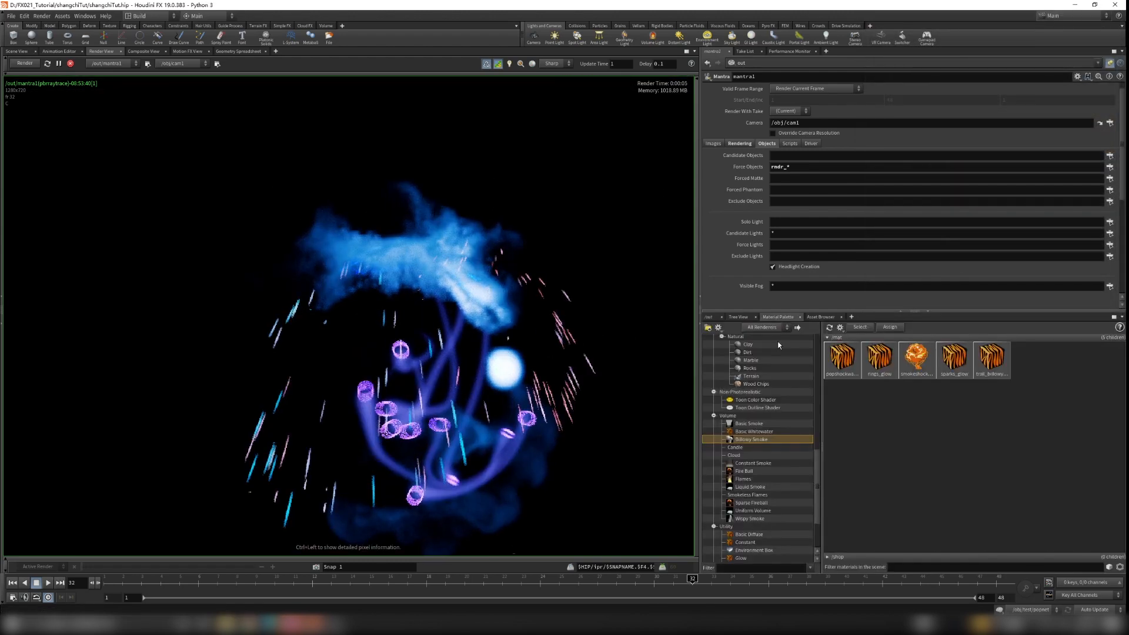
pyautogui.scroll(3, 751, 394)
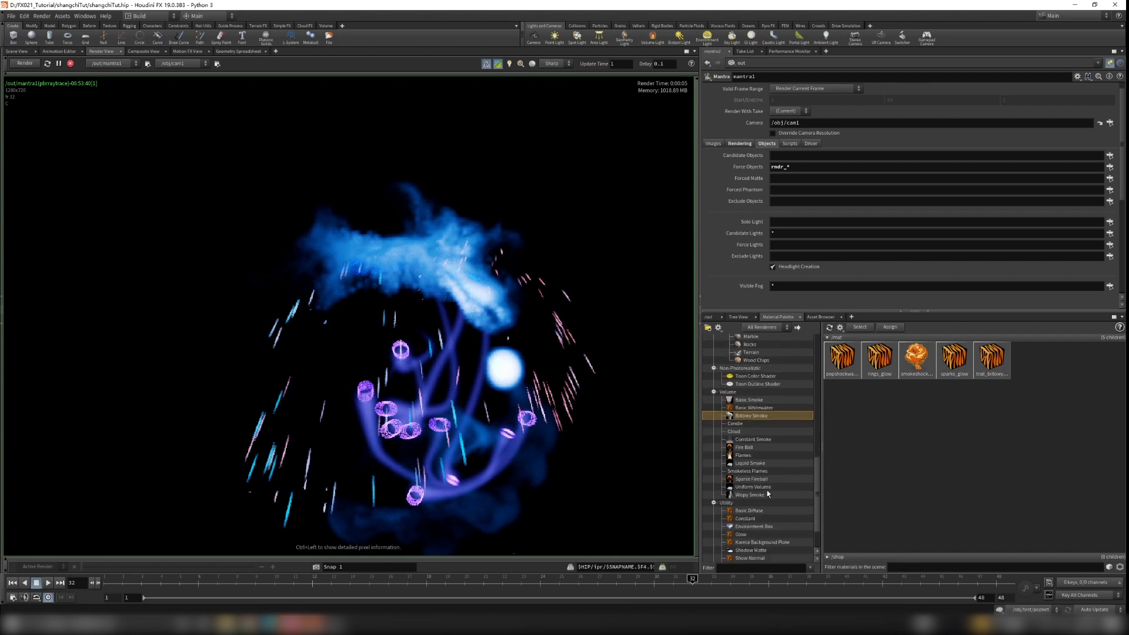
pyautogui.click(743, 480)
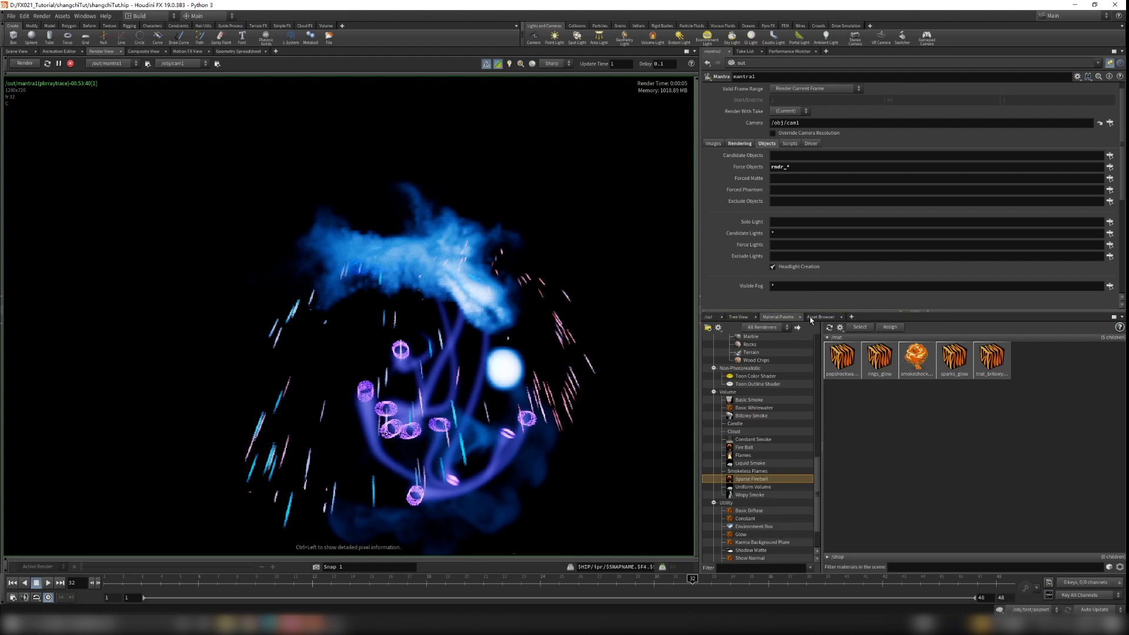
# - Return to the mat network and select the smokeshockwave_sparse_fireball pyro shader
pyautogui.click(708, 317)
pyautogui.click(751, 330)
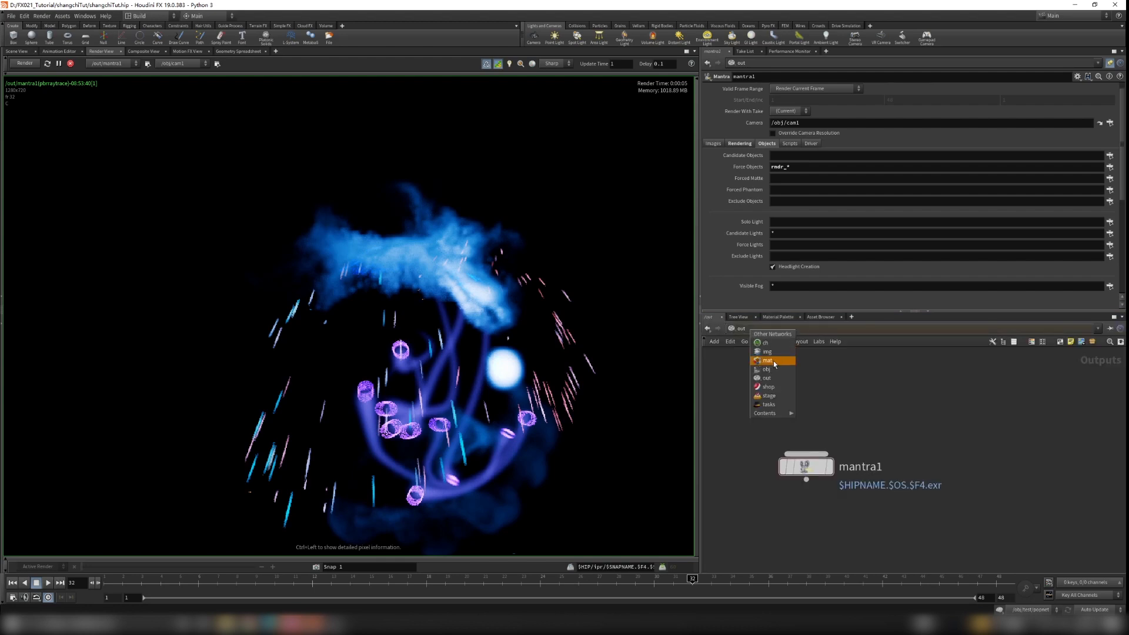
pyautogui.click(772, 362)
pyautogui.moveTo(1061, 454); pyautogui.dragTo(1036, 461, button='middle')
pyautogui.moveTo(834, 367); pyautogui.dragTo(1040, 474)
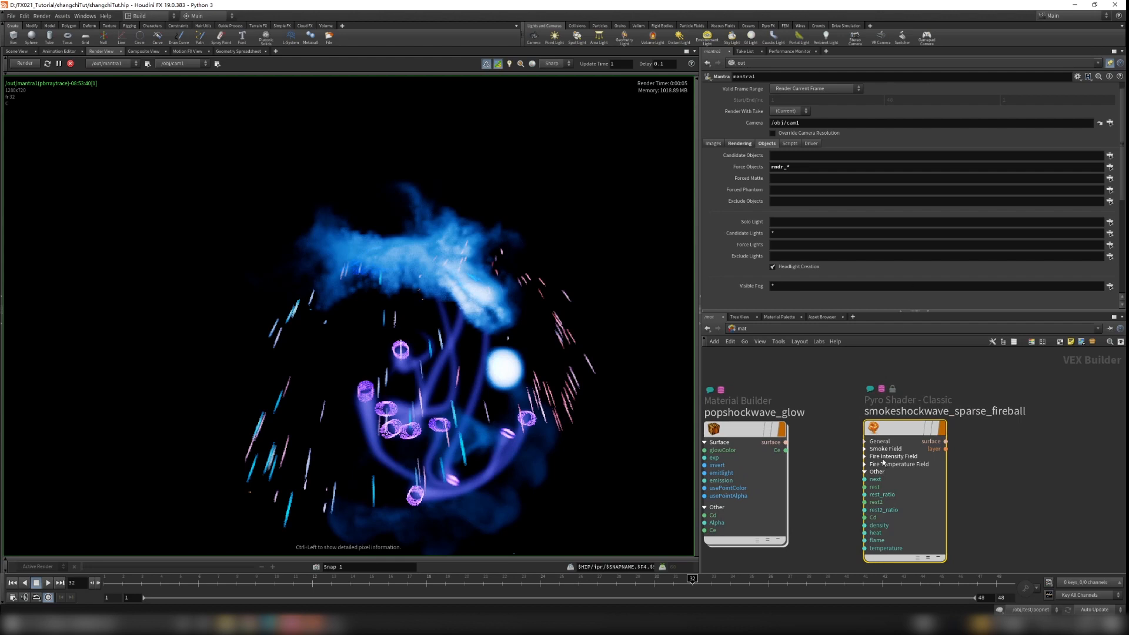
pyautogui.scroll(-5, 883, 463)
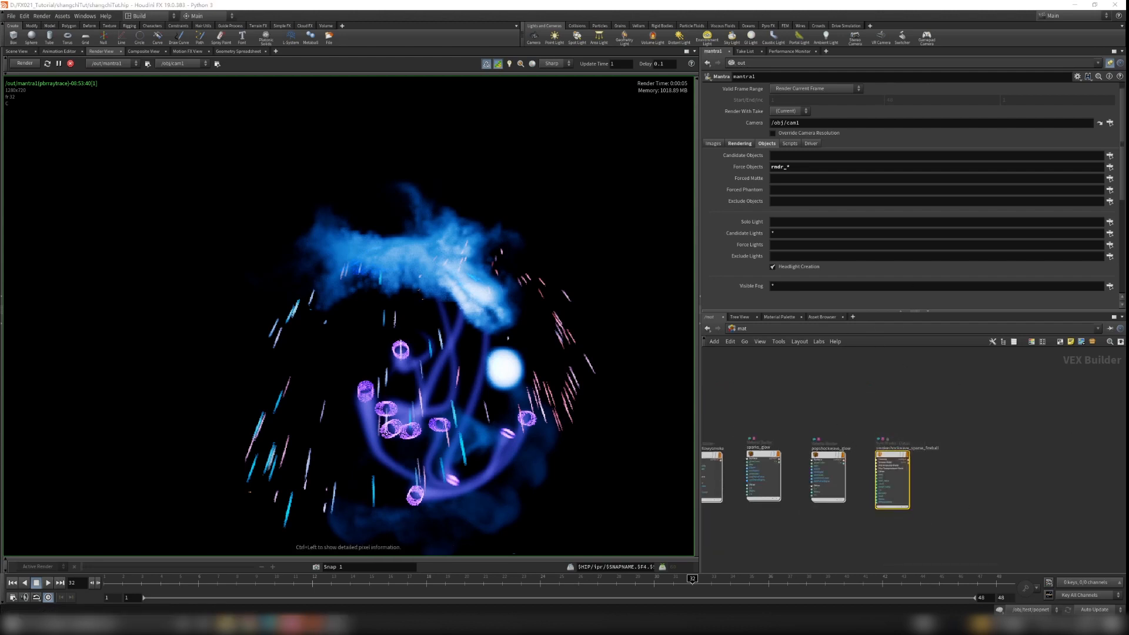
pyautogui.scroll(3, 907, 440)
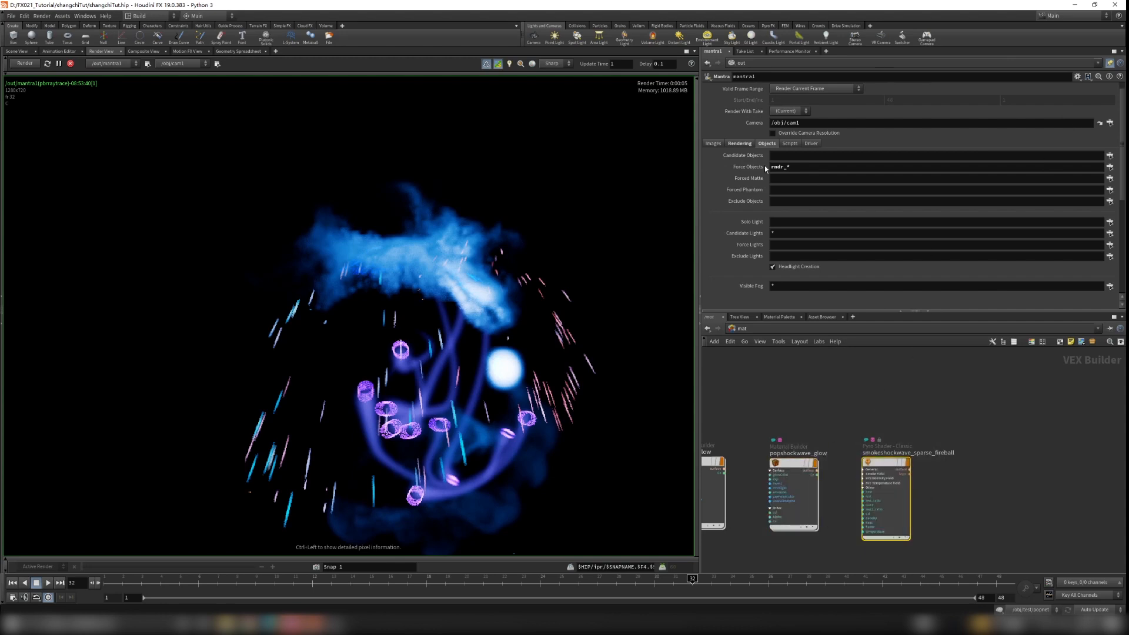
# - Replace the parameter pane stuck on mantra1 with a new Parameters pane that follows the selected node
pyautogui.click(729, 52)
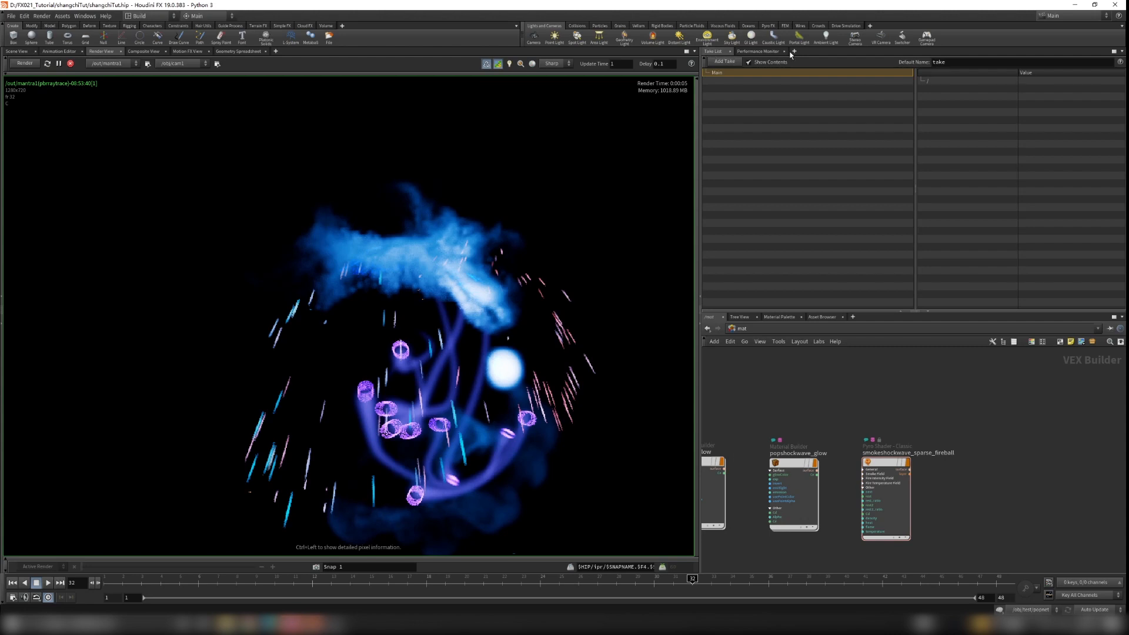
pyautogui.click(794, 52)
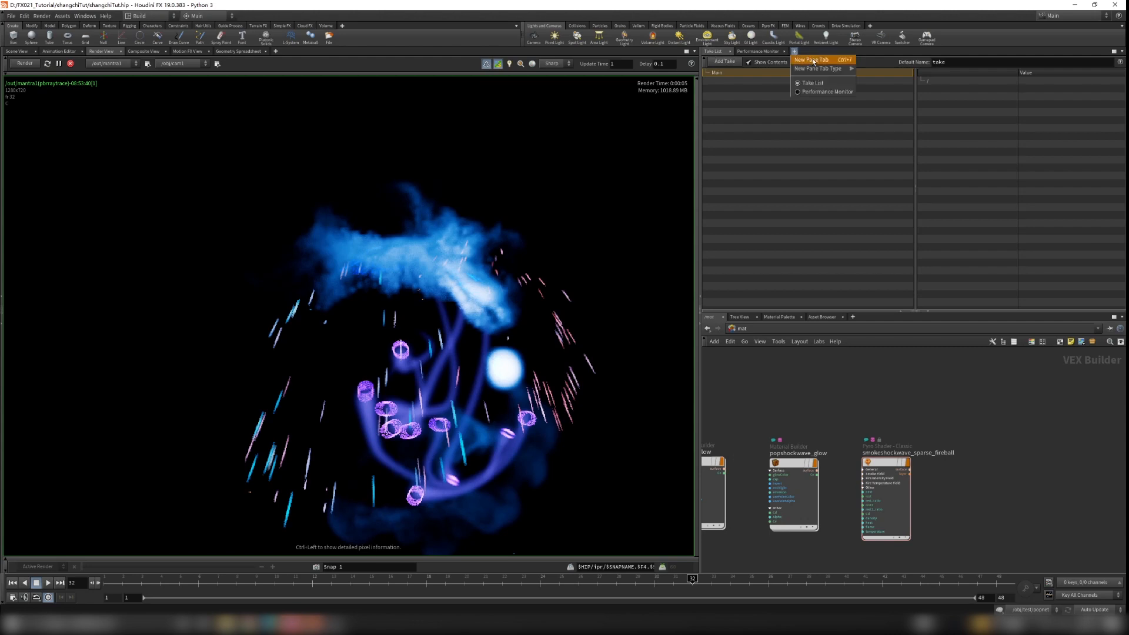
pyautogui.moveTo(816, 70)
pyautogui.click(877, 77)
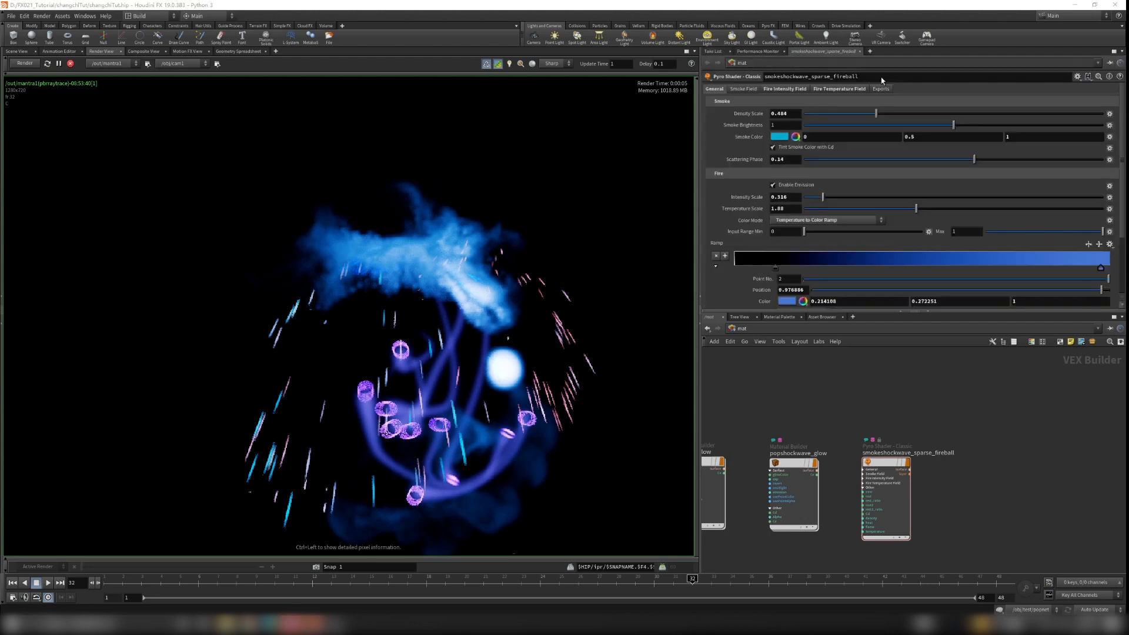
# - Select popshockwave_glow and reselect smokeshockwave_sparse_fireball to examine the pyro shader's smoke and fire settings
pyautogui.click(794, 463)
pyautogui.click(885, 463)
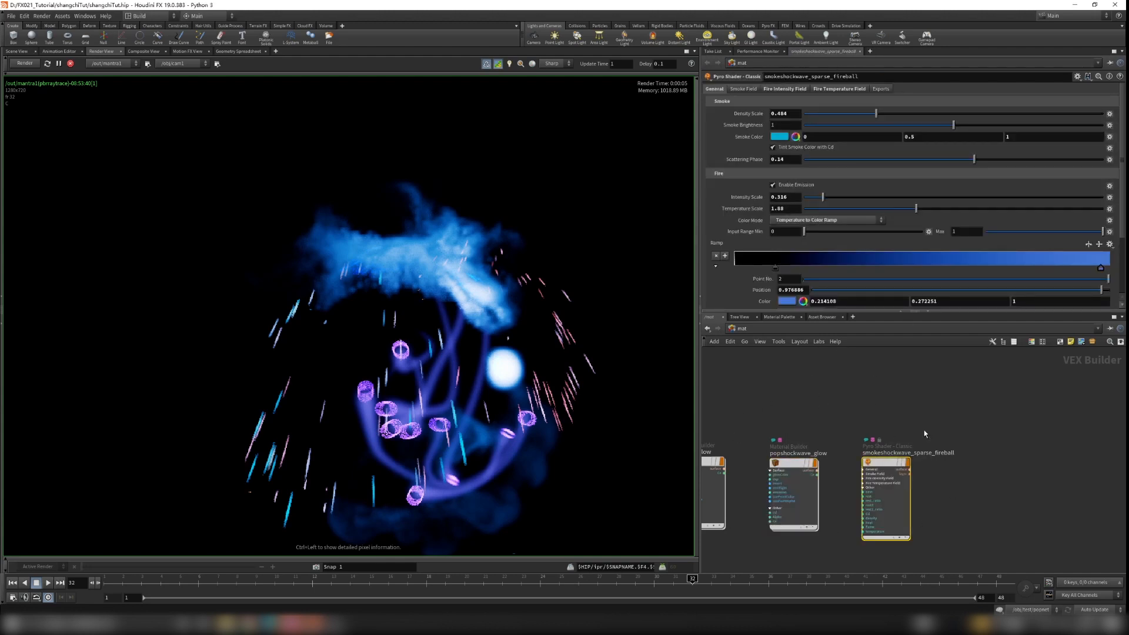
pyautogui.scroll(5, 891, 468)
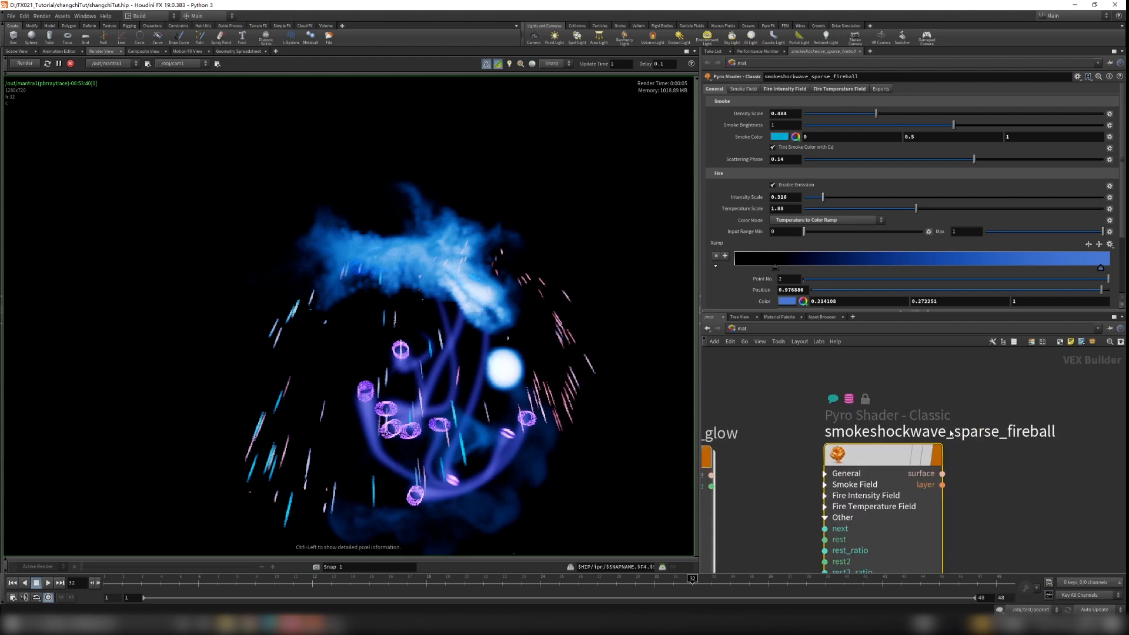
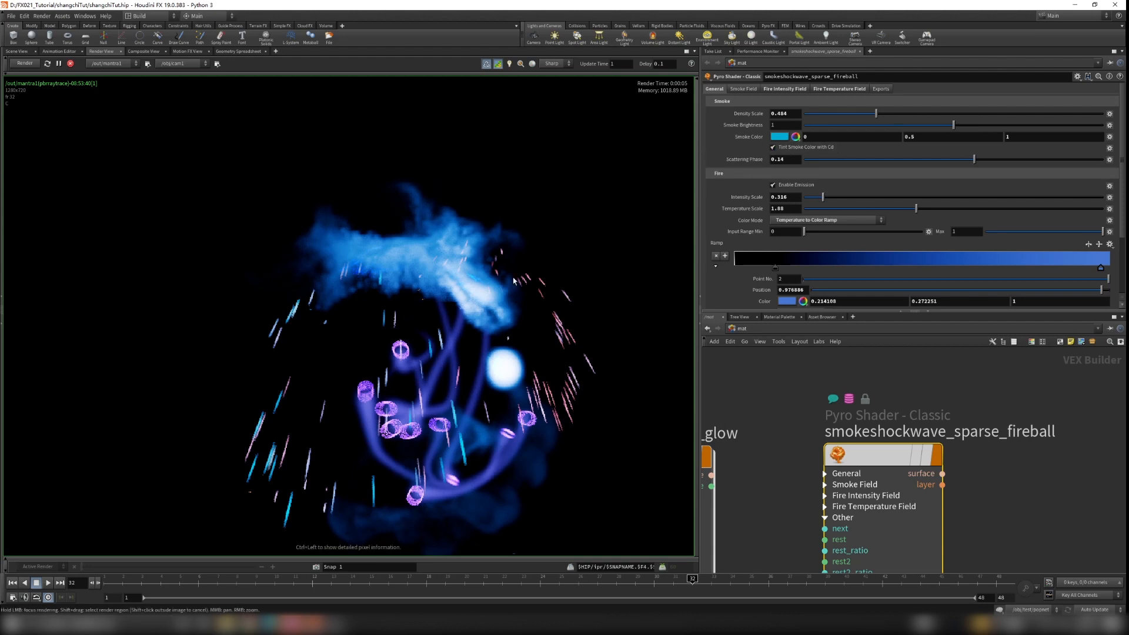
# - Examine the pyro shader's smoke and fire settings, including the available fire Color Mode options and the color ramp
pyautogui.scroll(-1, 747, 196)
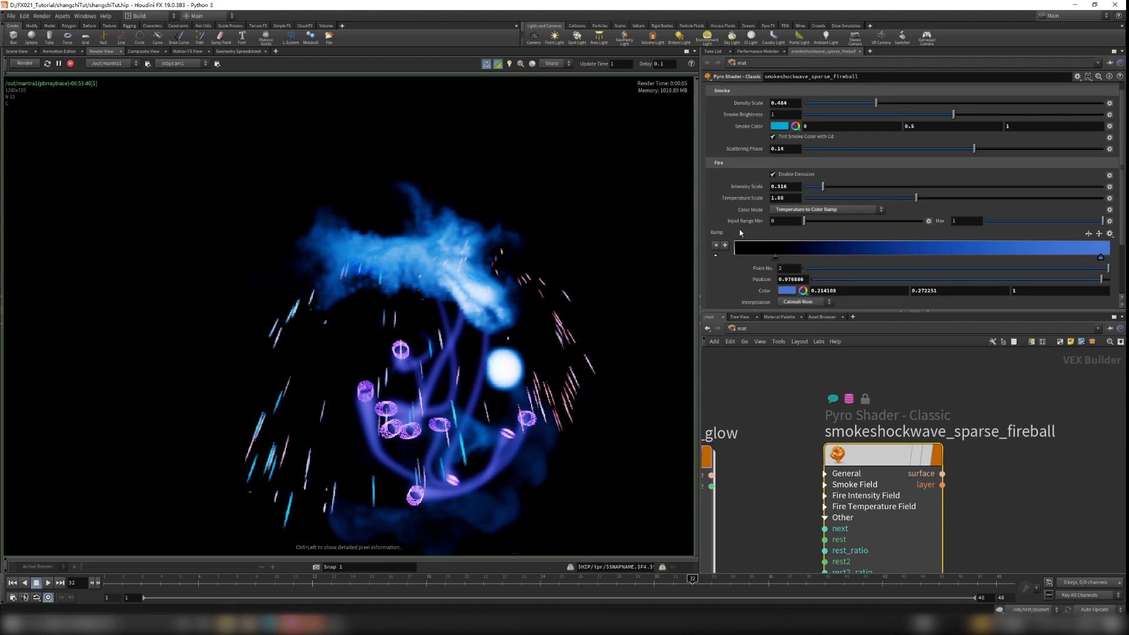
pyautogui.scroll(-3, 718, 200)
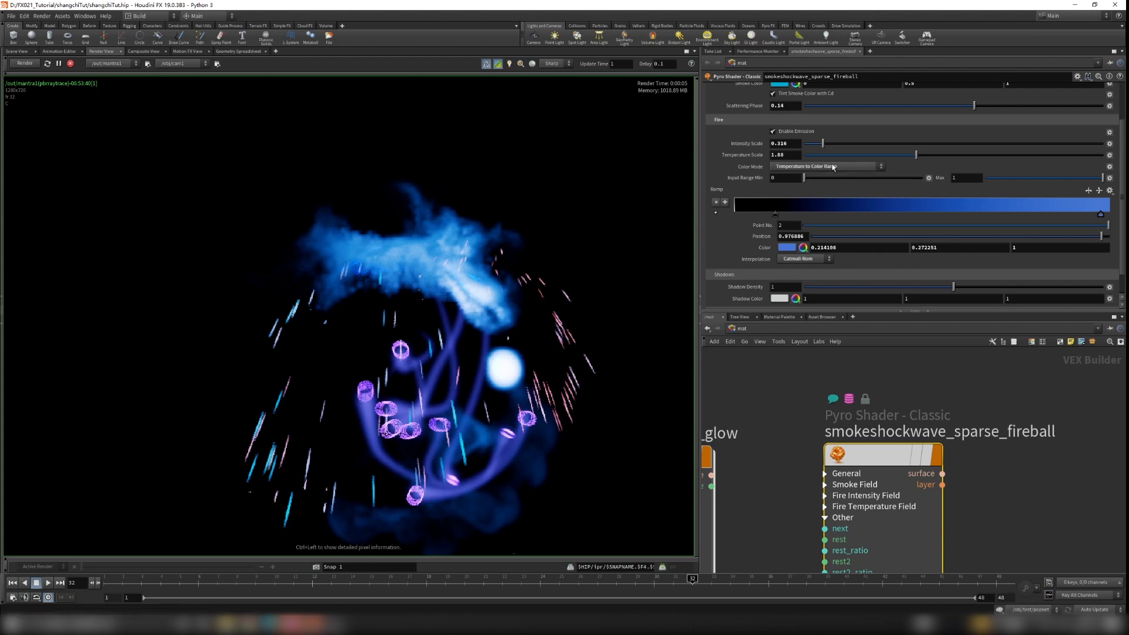
pyautogui.click(833, 167)
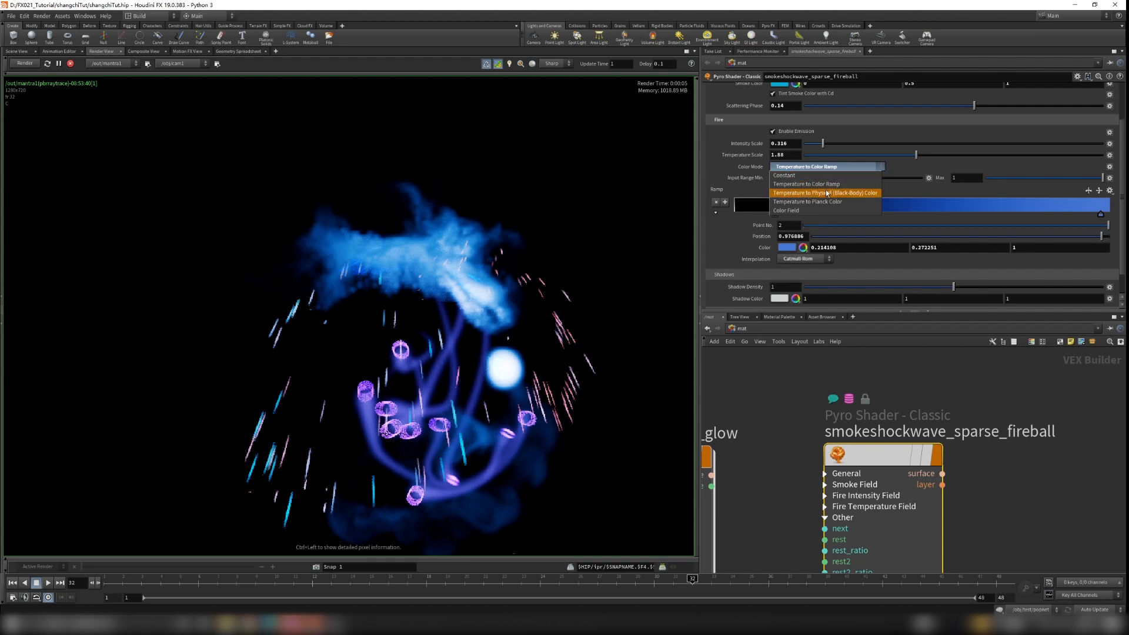
pyautogui.click(844, 169)
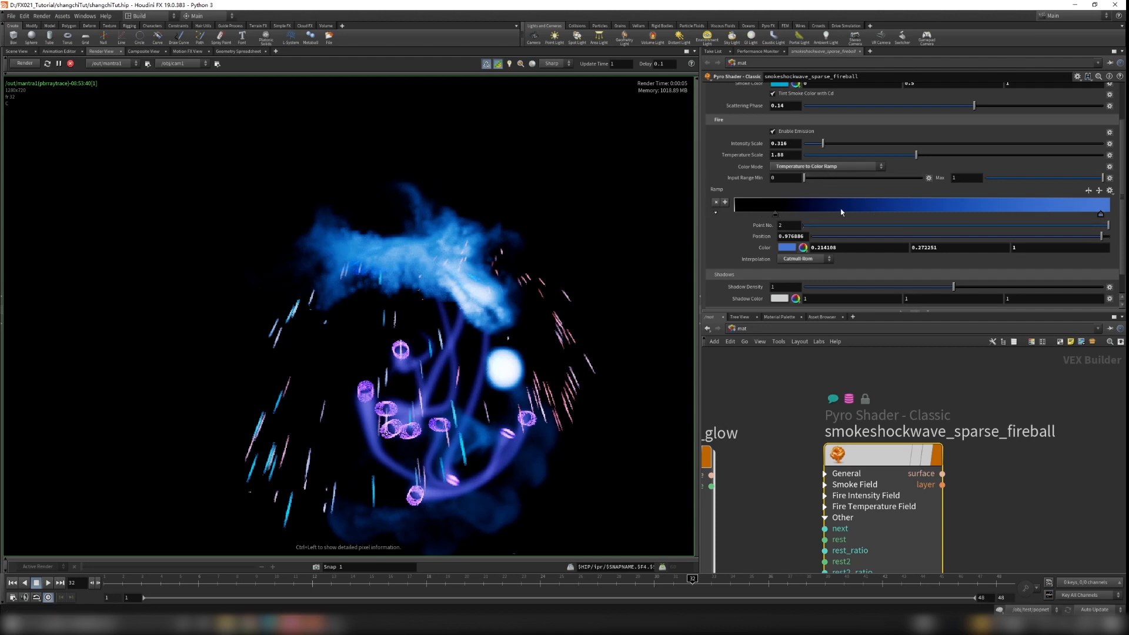
pyautogui.scroll(2, 884, 273)
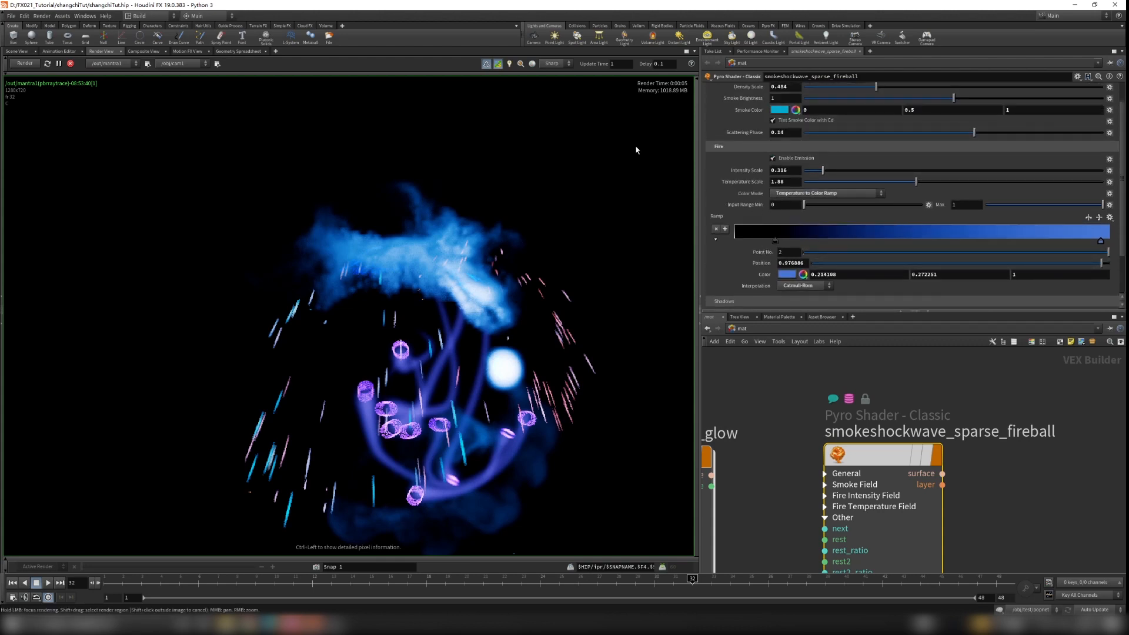
pyautogui.scroll(2, 727, 152)
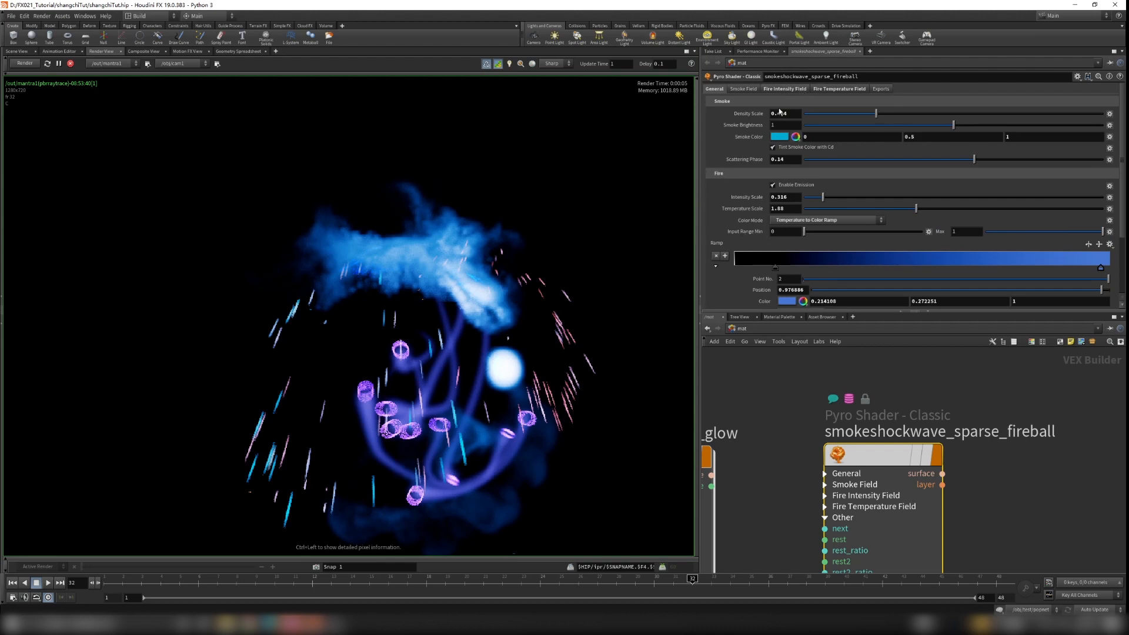
# - Check the source volumes in the shader's Fire Intensity Field and Fire Temperature Field, and inspect the smoke in the render up close
pyautogui.click(780, 90)
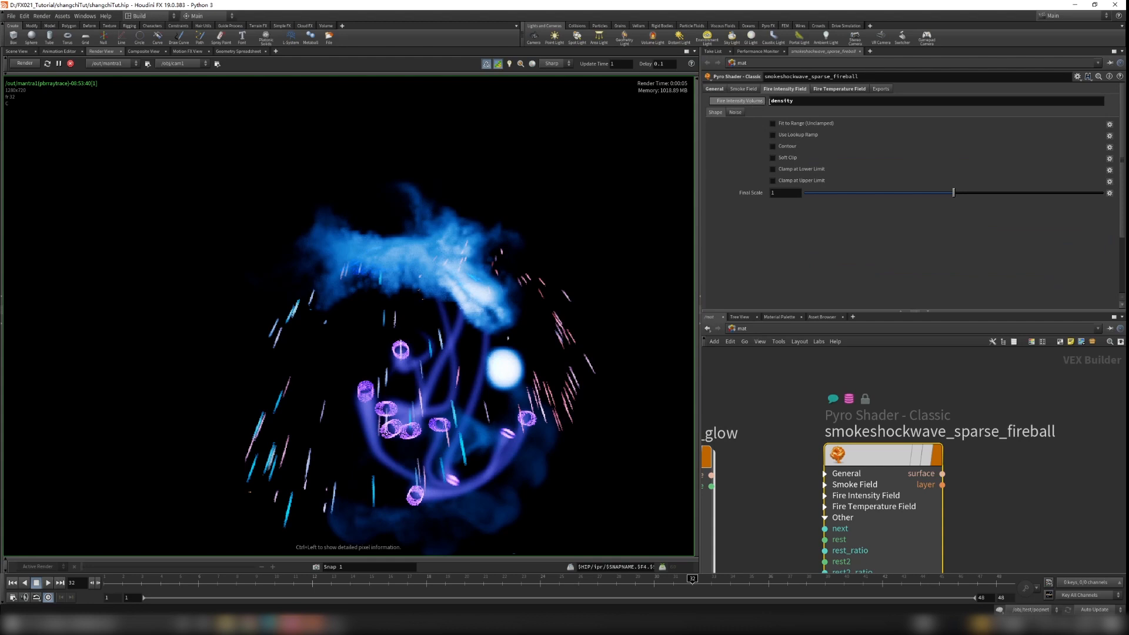
pyautogui.moveTo(806, 102); pyautogui.dragTo(738, 107)
pyautogui.click(832, 90)
pyautogui.click(790, 90)
pyautogui.click(832, 101)
pyautogui.scroll(3, 457, 375)
pyautogui.moveTo(457, 375); pyautogui.dragTo(495, 388, button='middle')
pyautogui.scroll(1, 461, 305)
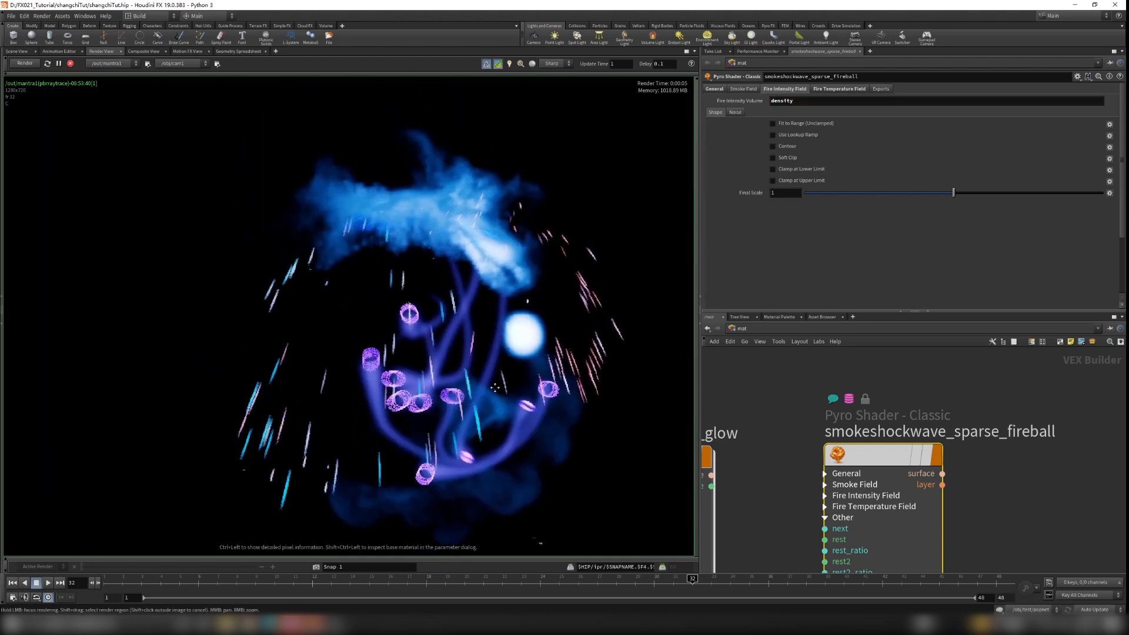
pyautogui.scroll(-3, 340, 259)
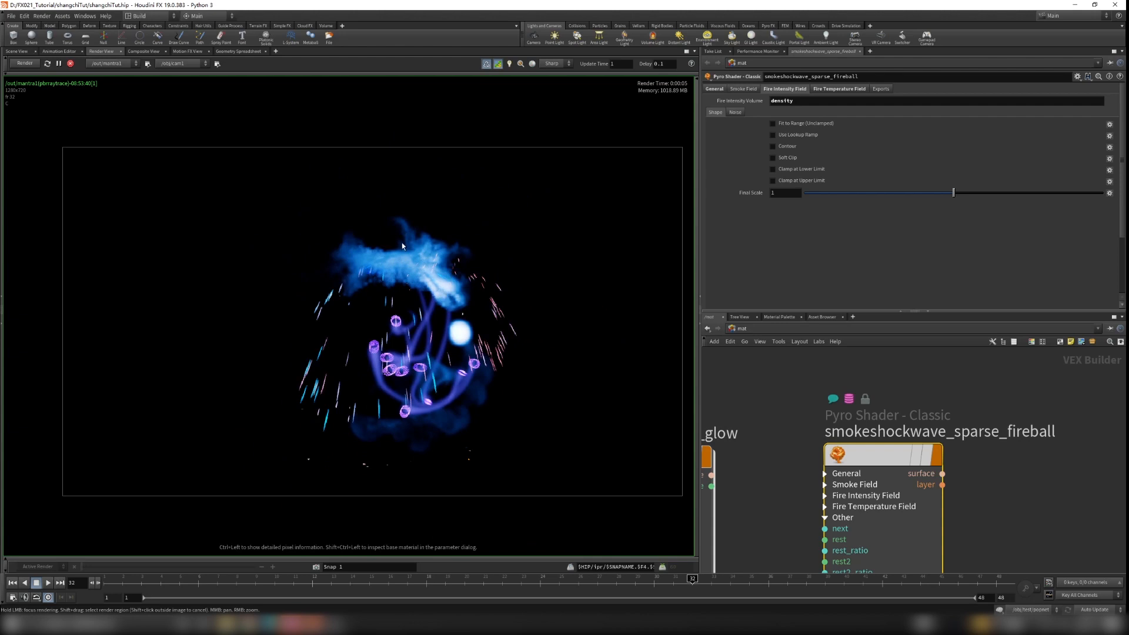
# - Review the pyro shader's General settings and the Smoke Field's density volume
pyautogui.click(714, 88)
pyautogui.scroll(-3, 776, 388)
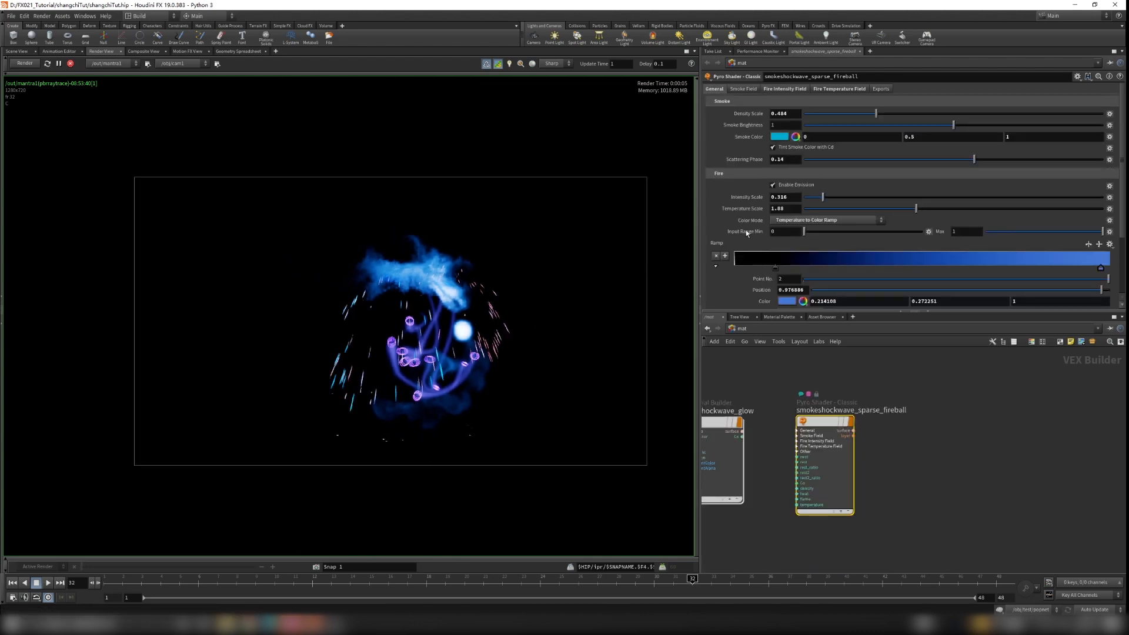
pyautogui.click(744, 89)
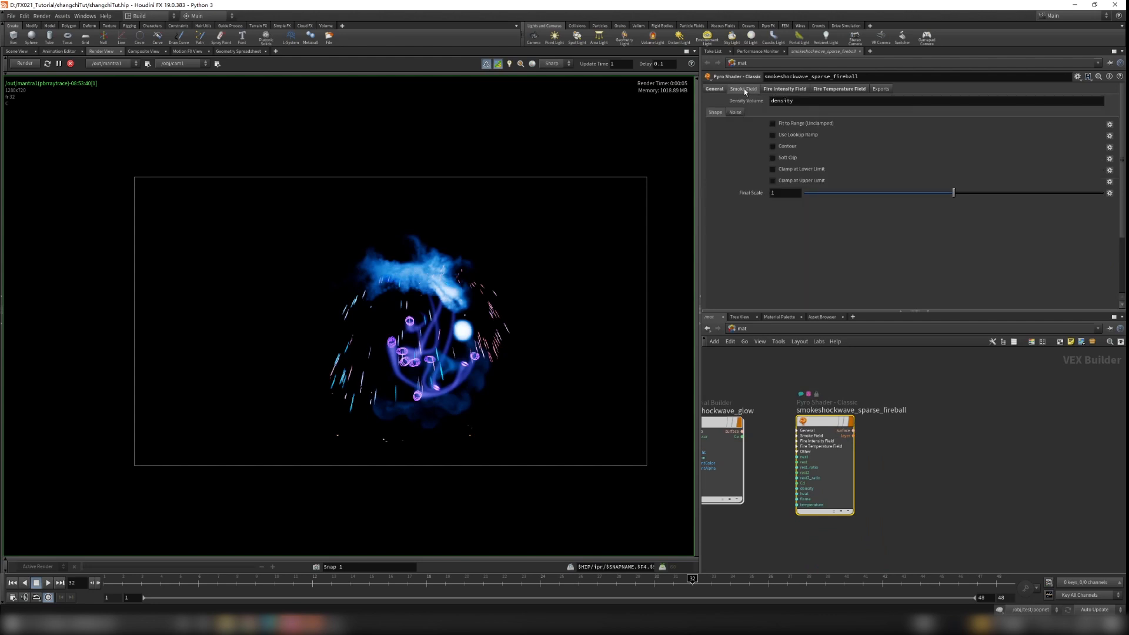
pyautogui.click(714, 88)
# - Go to the out network and set mantra1's Valid Frame Range to Render Frame Range
pyautogui.click(740, 328)
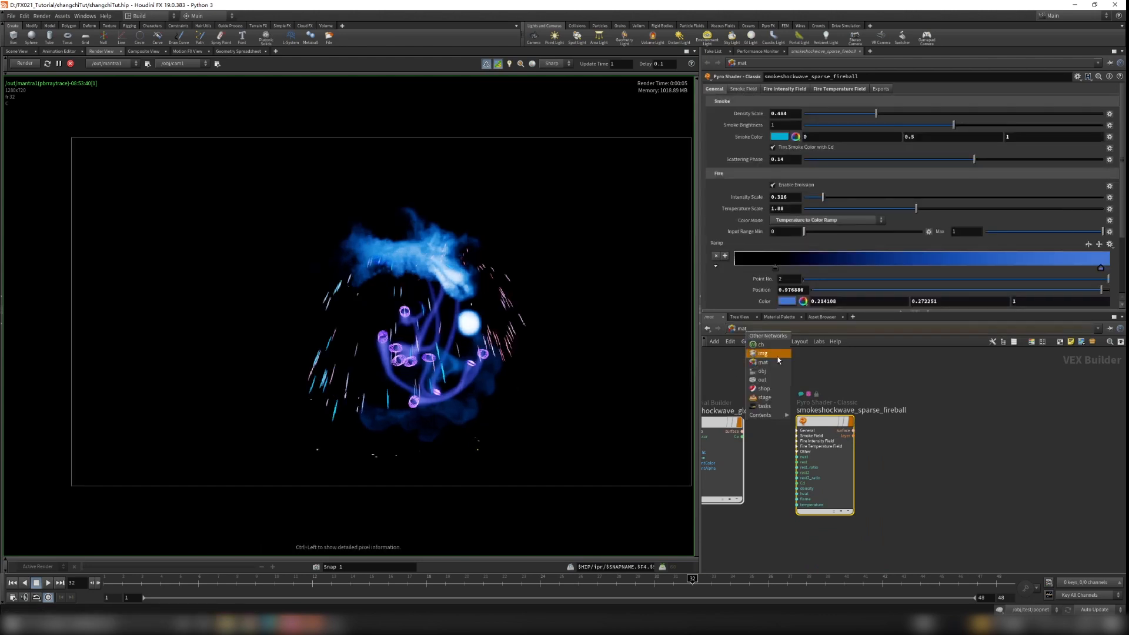
pyautogui.click(762, 371)
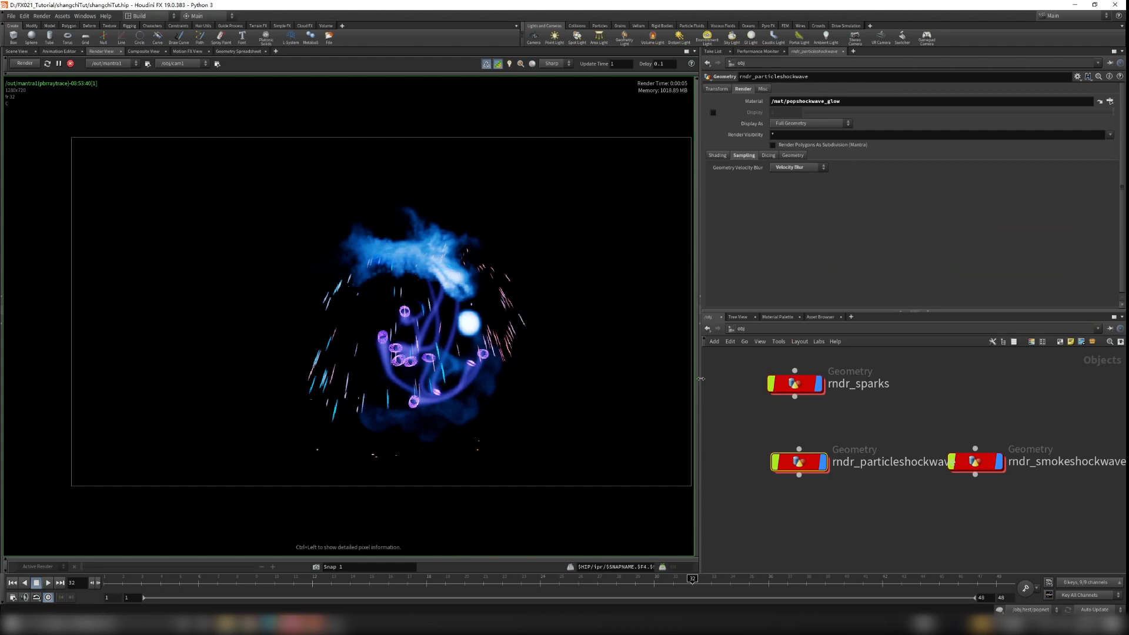
pyautogui.click(750, 330)
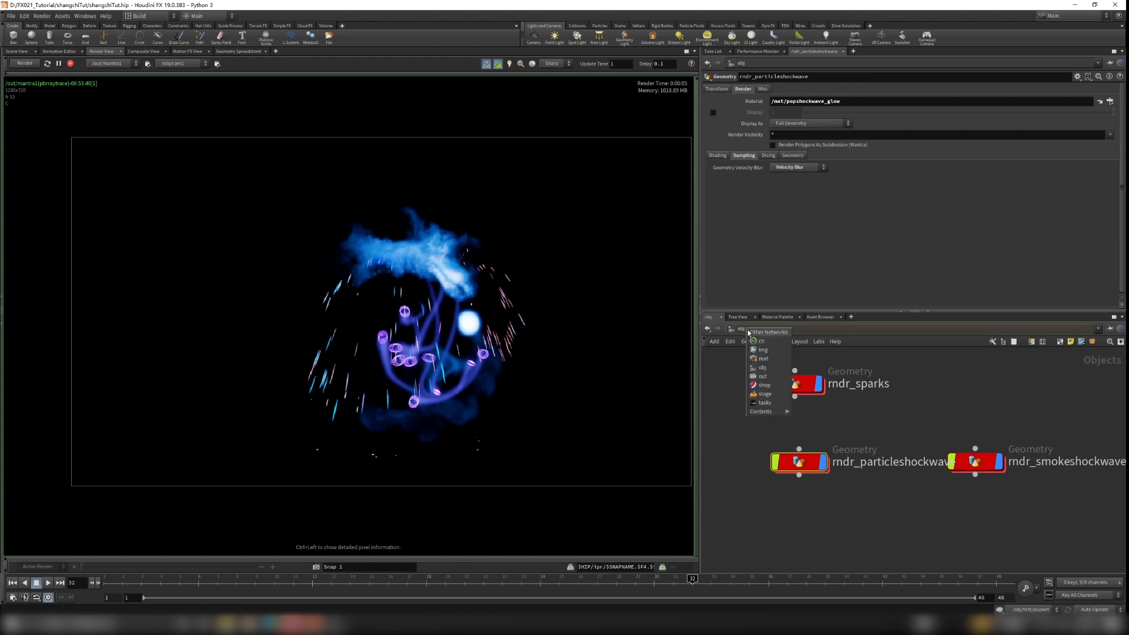
pyautogui.click(760, 385)
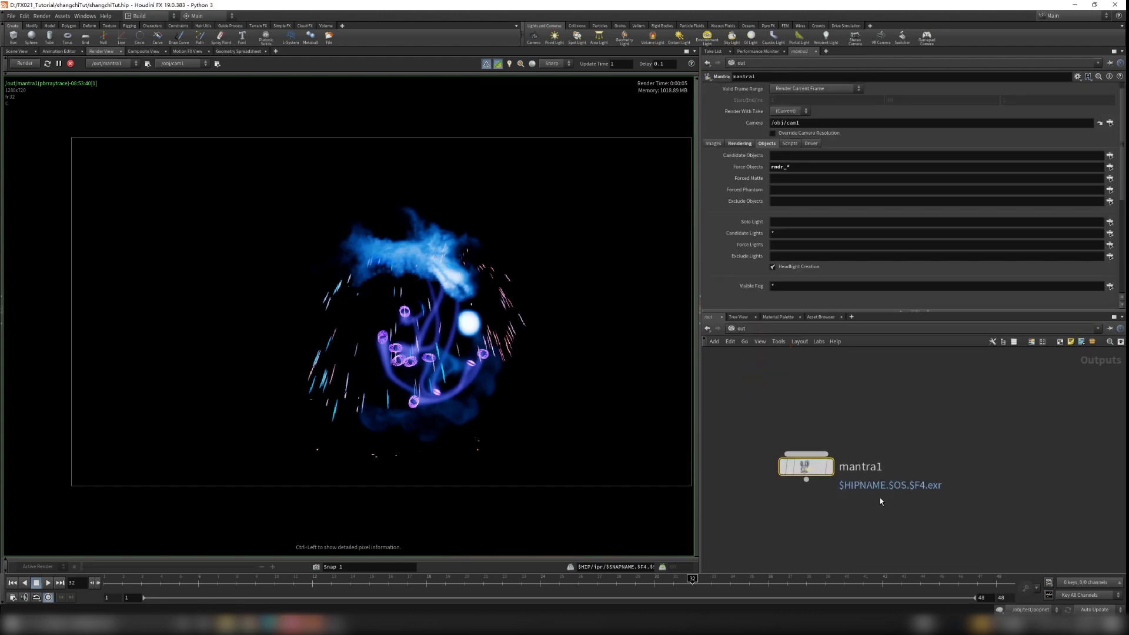
pyautogui.click(803, 88)
pyautogui.click(800, 107)
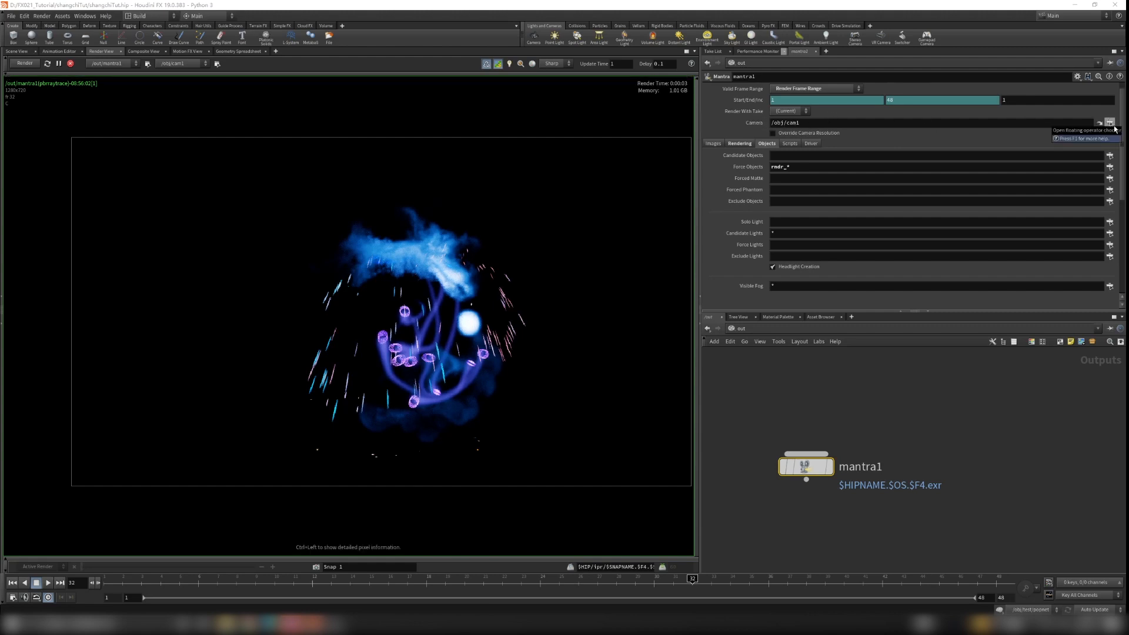
# - Look through mantra1's image, rendering, object, script and driver settings, including sampling, limits, render, dicing and statistics
pyautogui.click(712, 143)
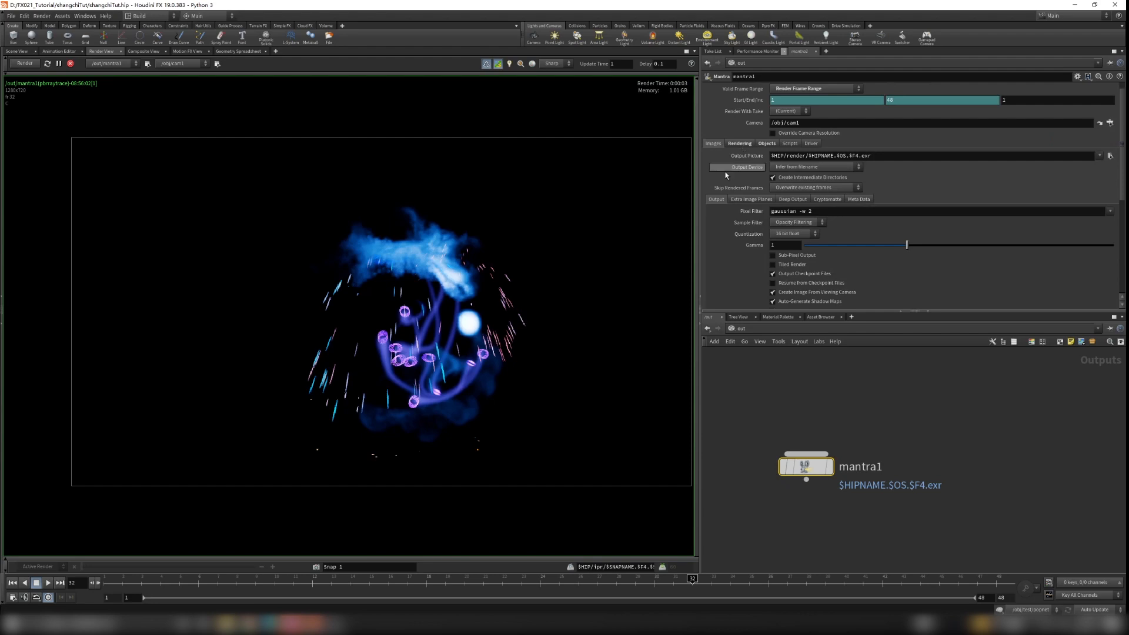
pyautogui.click(741, 143)
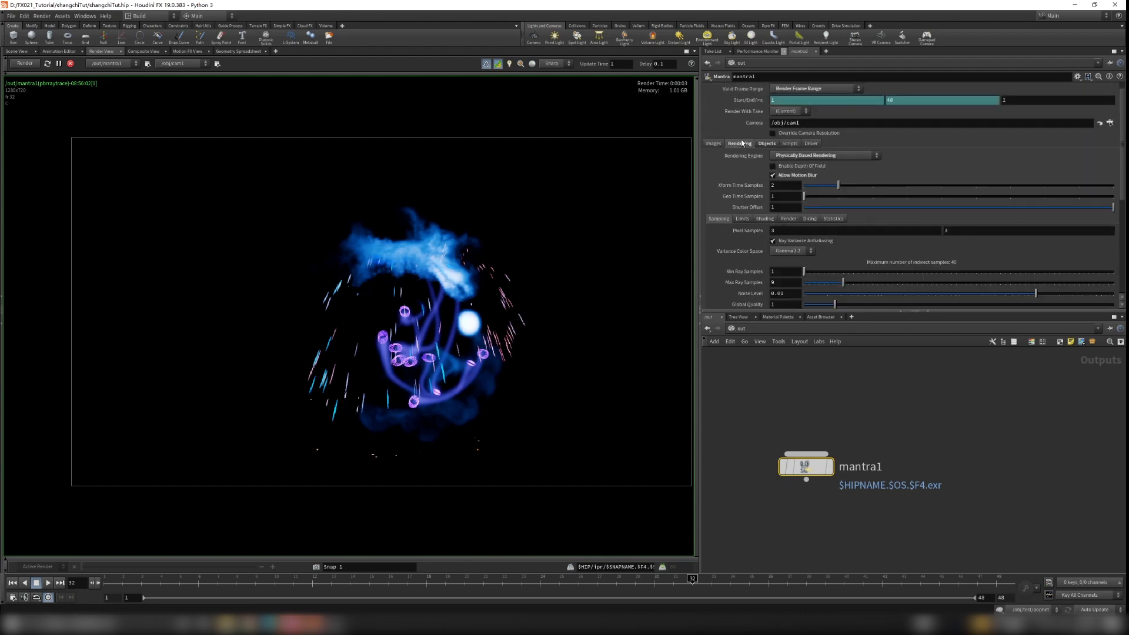
pyautogui.scroll(-2, 736, 241)
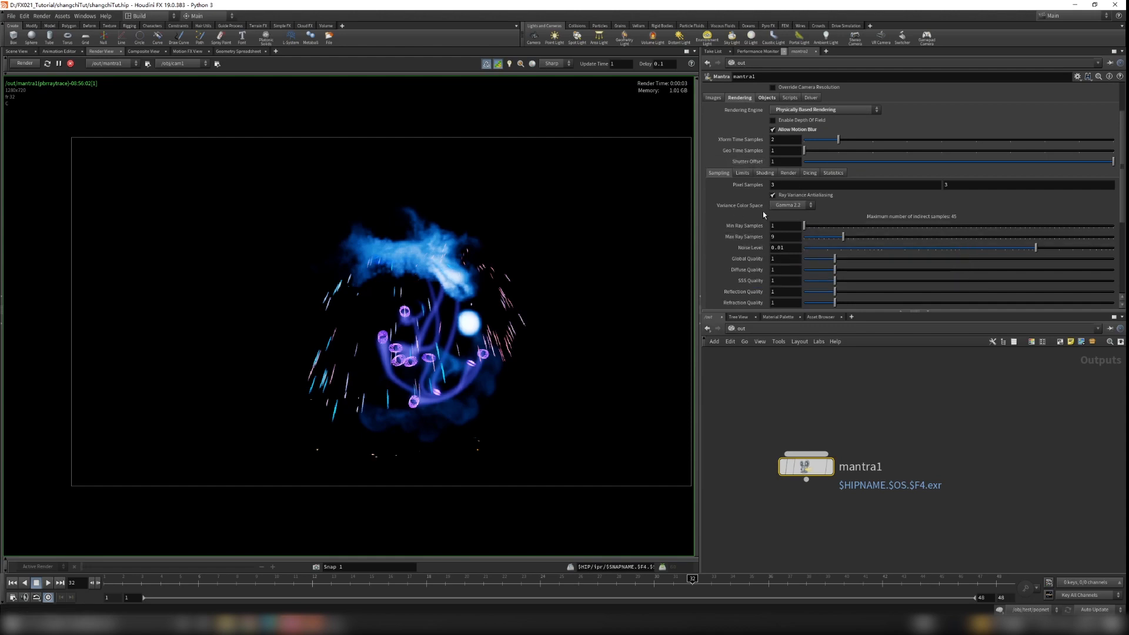
pyautogui.click(743, 173)
pyautogui.click(788, 173)
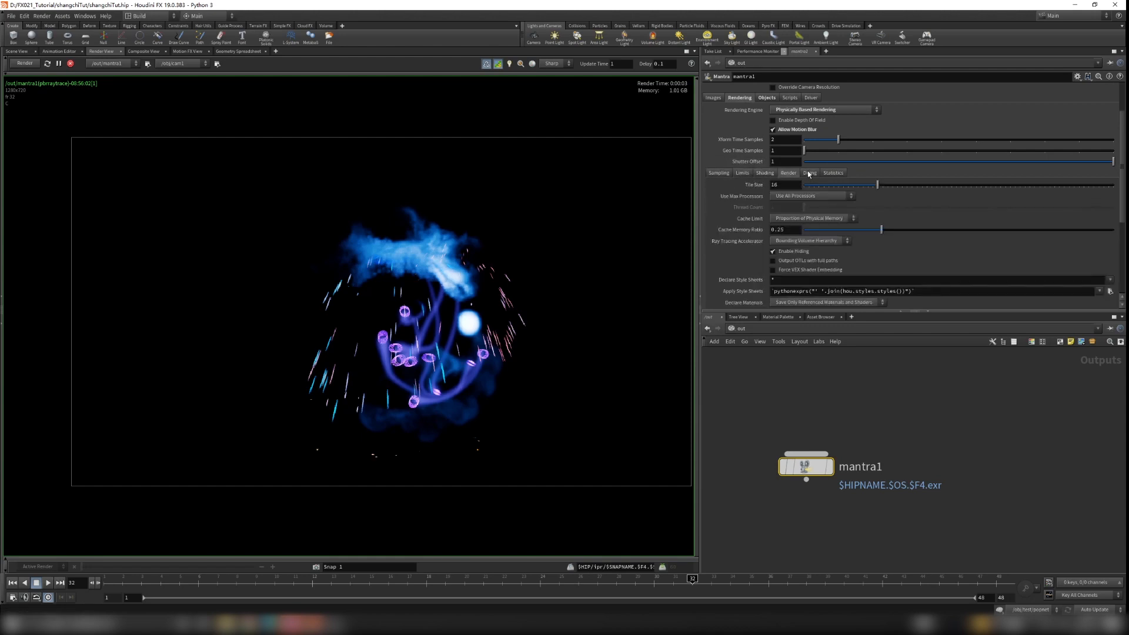
pyautogui.click(809, 173)
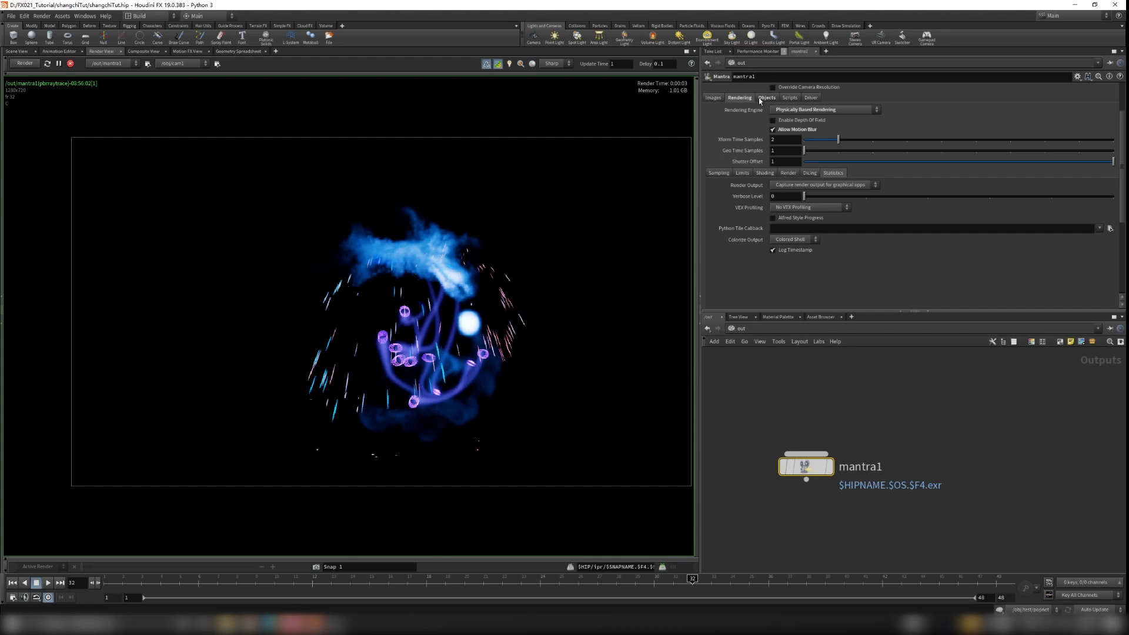
pyautogui.click(765, 99)
pyautogui.click(790, 98)
pyautogui.click(811, 98)
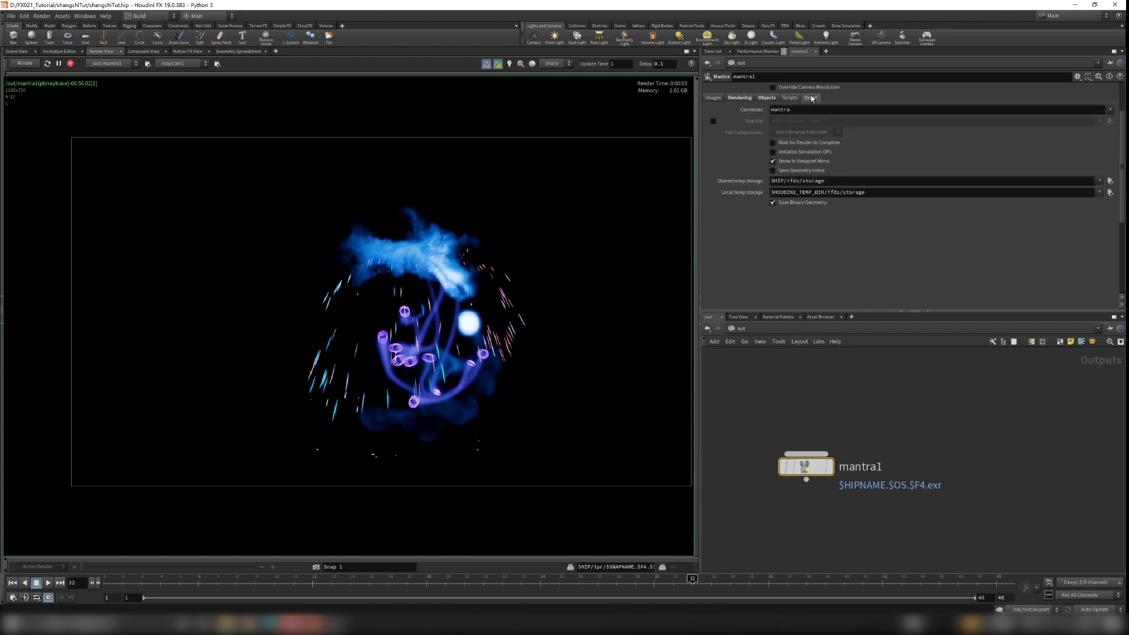
# - Return to mantra1's image settings and examine the Output Picture path used when rendering to disk
pyautogui.click(715, 100)
pyautogui.scroll(3, 730, 232)
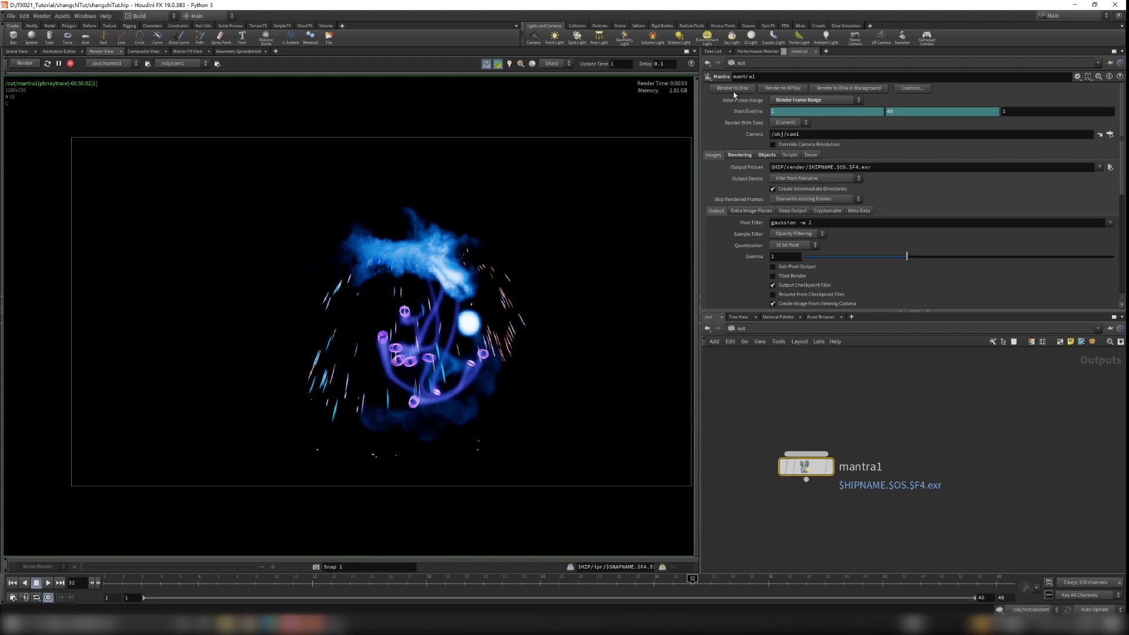
pyautogui.moveTo(771, 168); pyautogui.dragTo(905, 168)
pyautogui.click(786, 168)
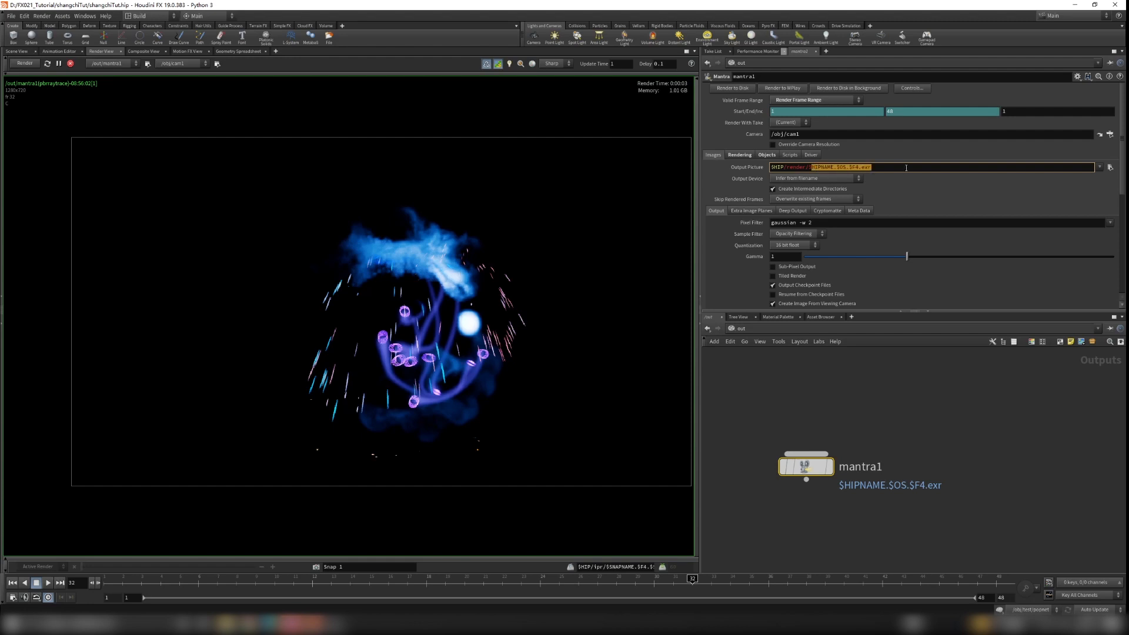
pyautogui.click(900, 389)
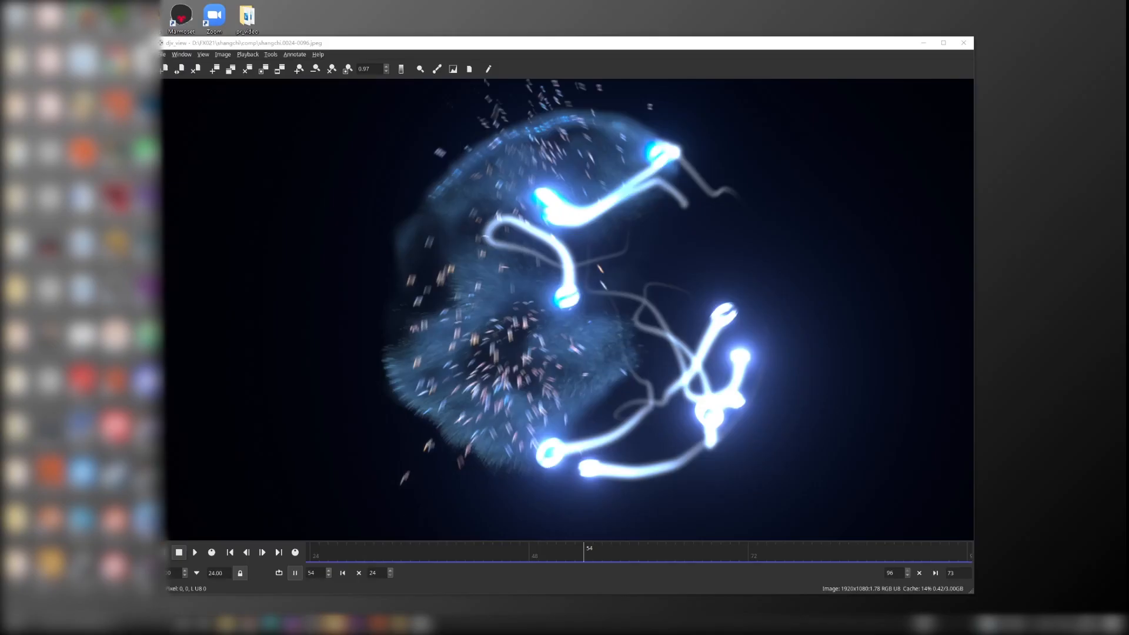
# - In djv_view, play the composited shangchi image sequence and stop the playback
pyautogui.click(194, 553)
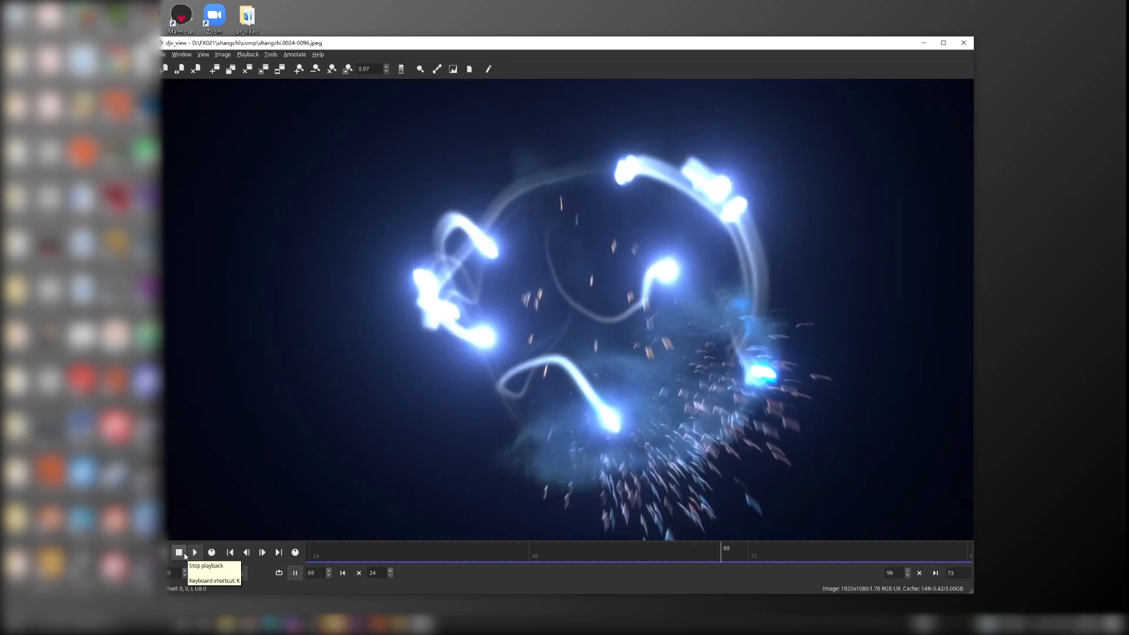
pyautogui.click(184, 556)
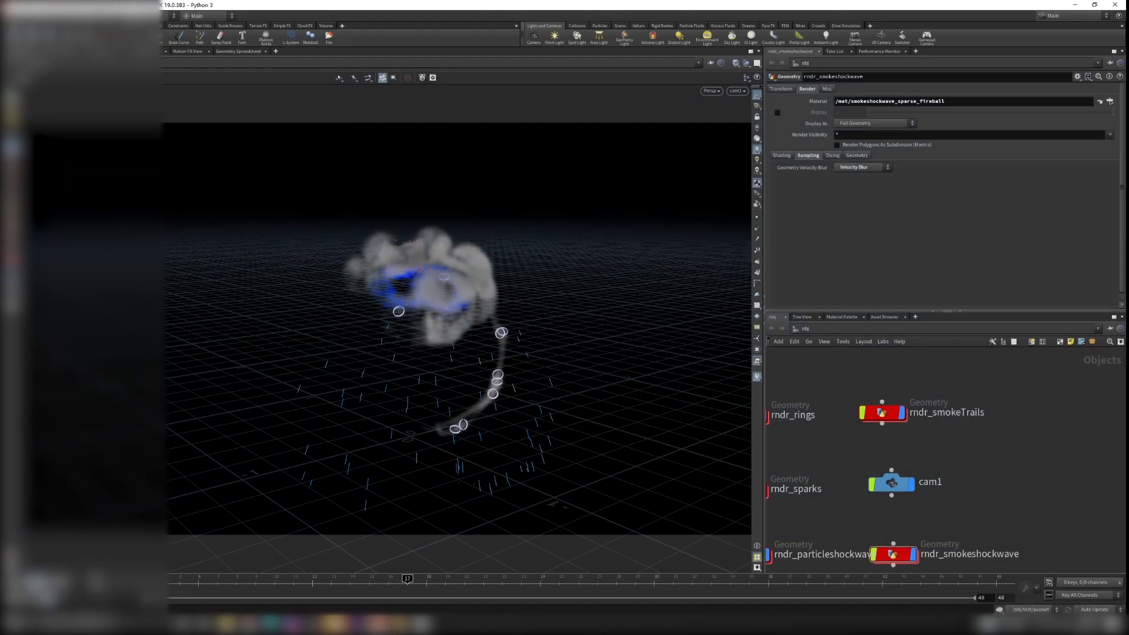
# - Back in Houdini, add a Motion FX Noise effect to cam1's Translate parameter and play the animation
pyautogui.scroll(4, 922, 487)
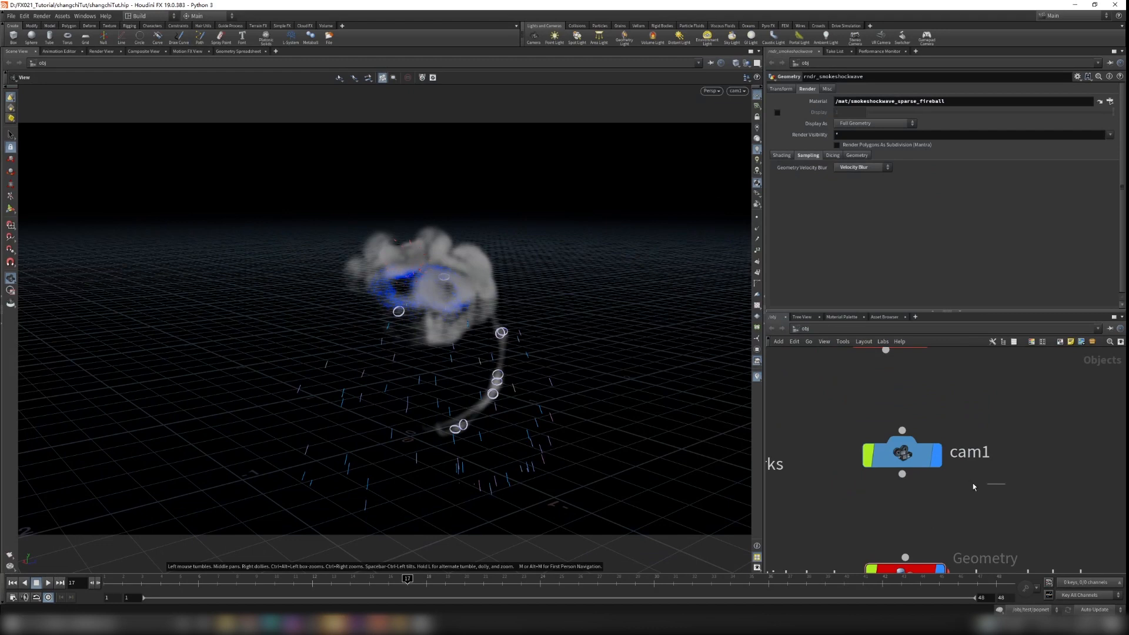
pyautogui.moveTo(973, 487); pyautogui.dragTo(820, 391)
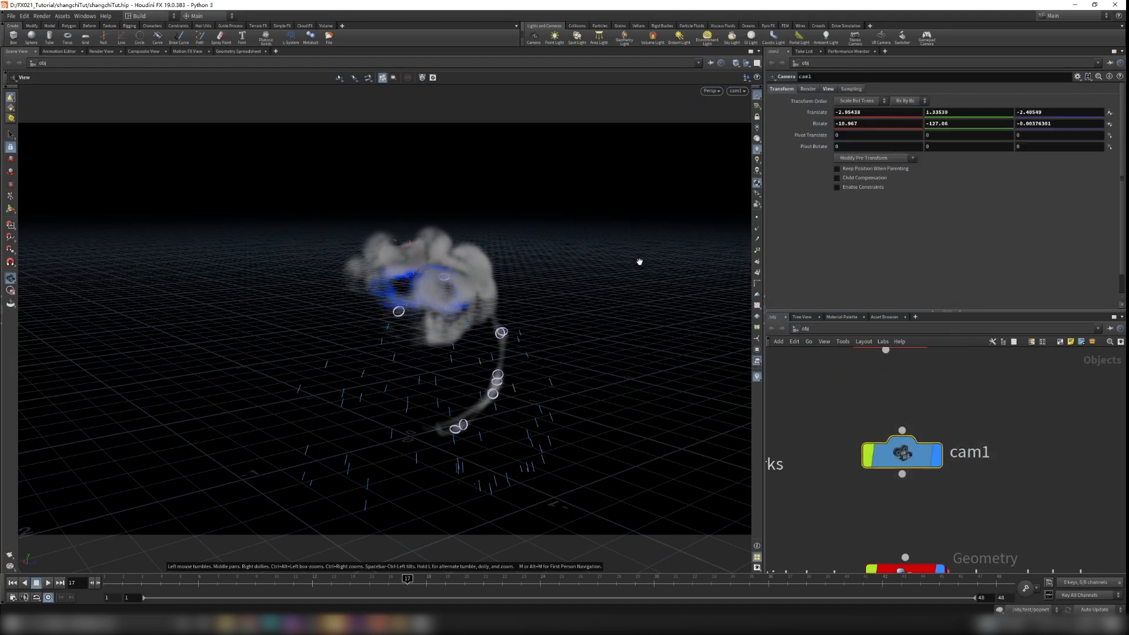
pyautogui.moveTo(161, 583); pyautogui.dragTo(553, 598)
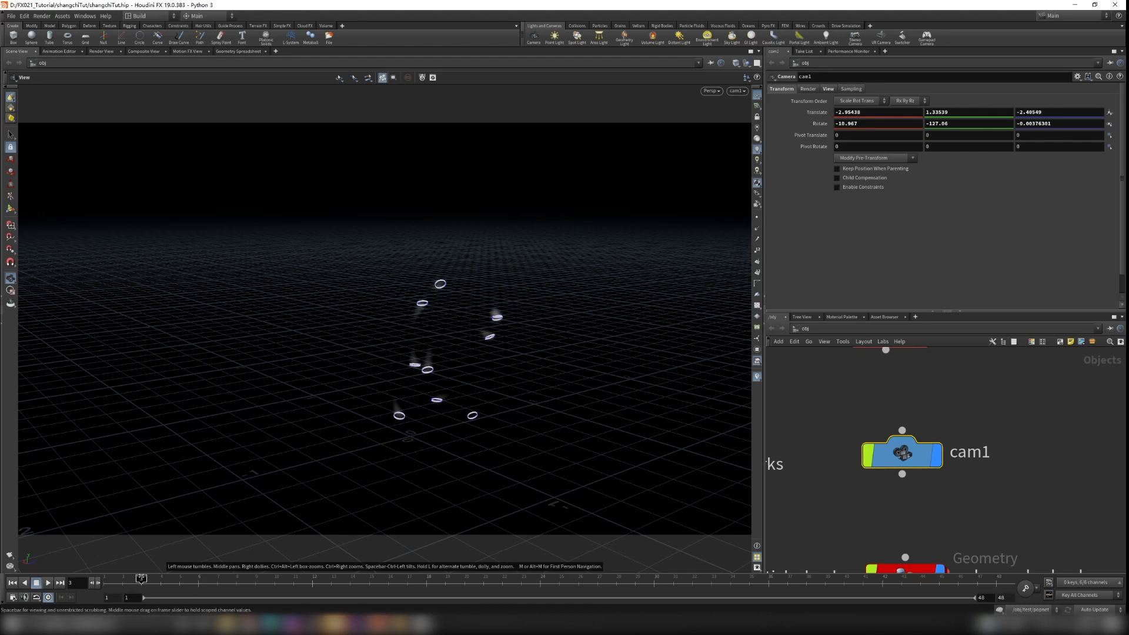
pyautogui.rightClick(822, 113)
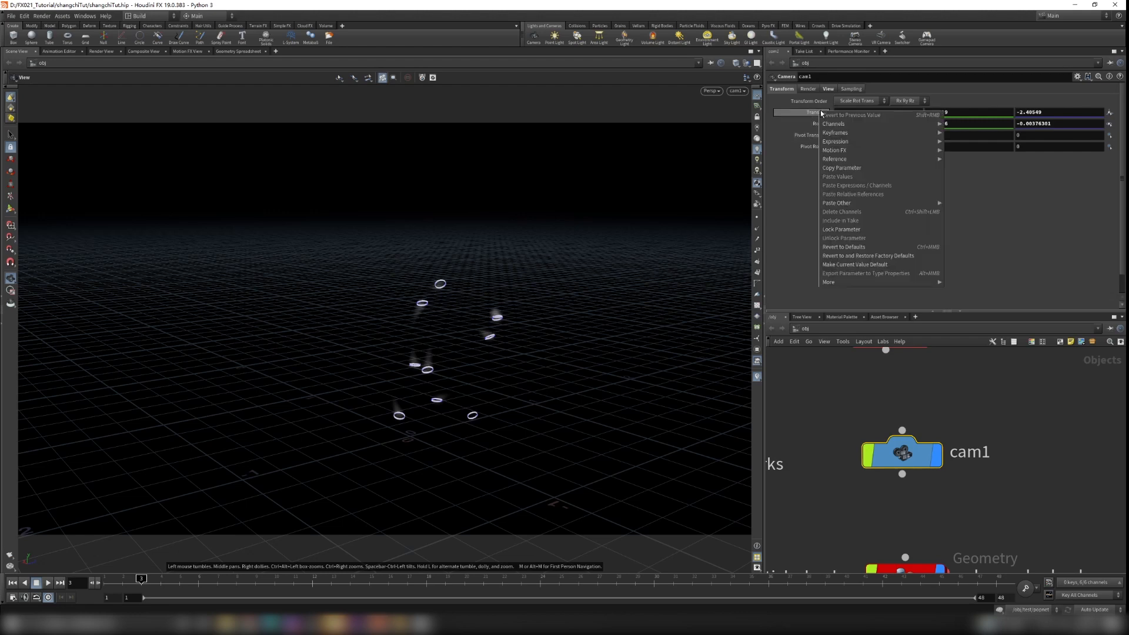
pyautogui.moveTo(847, 151)
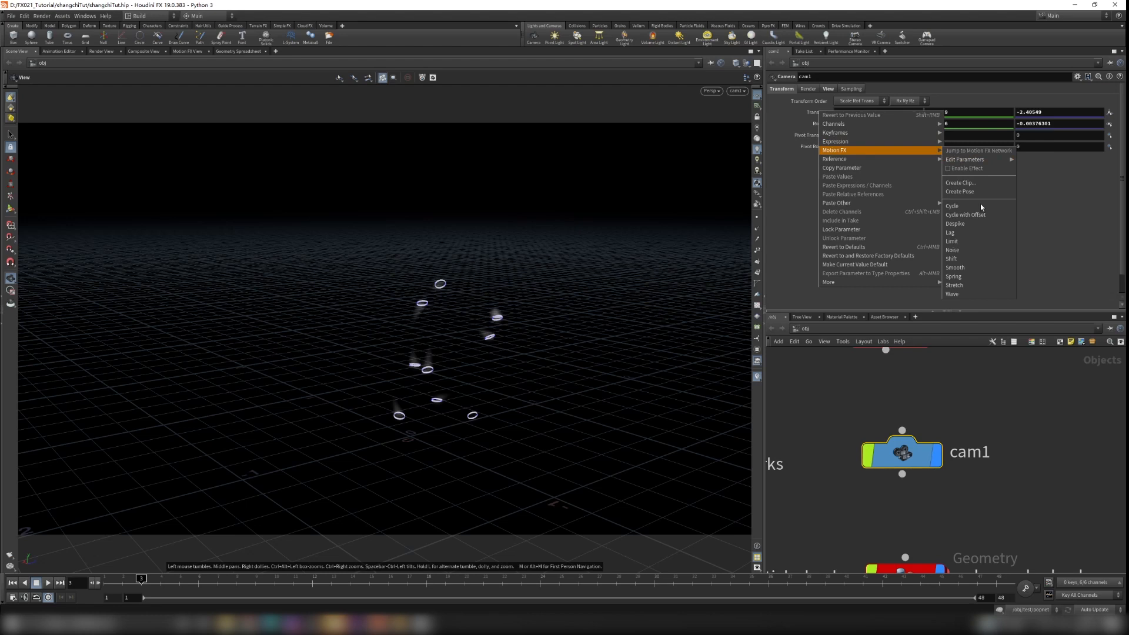
pyautogui.click(966, 249)
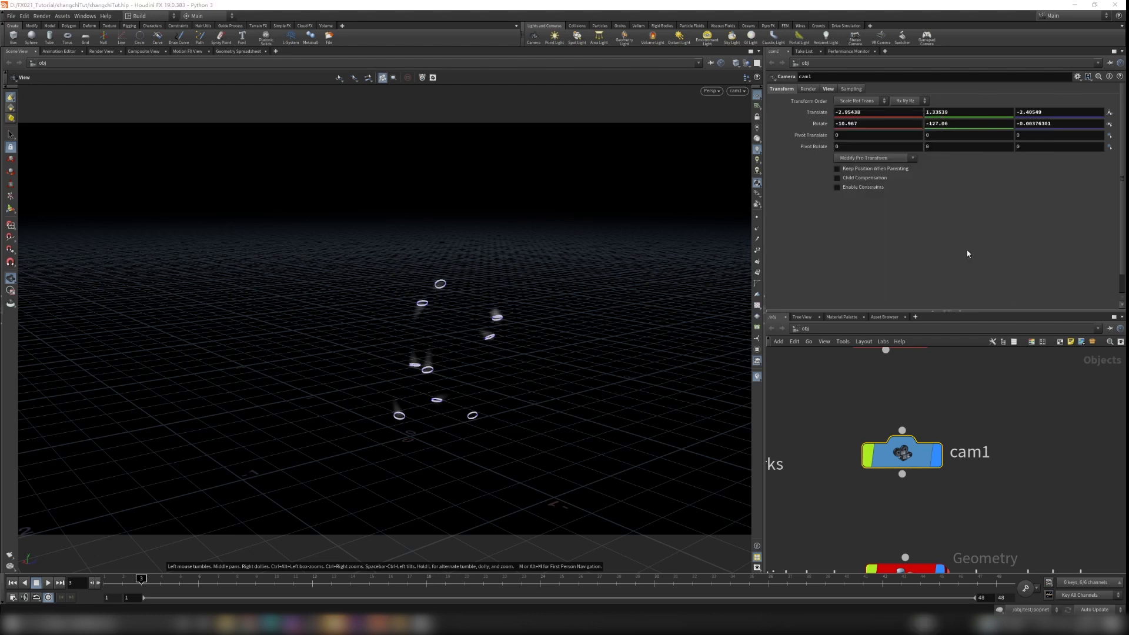
pyautogui.click(49, 584)
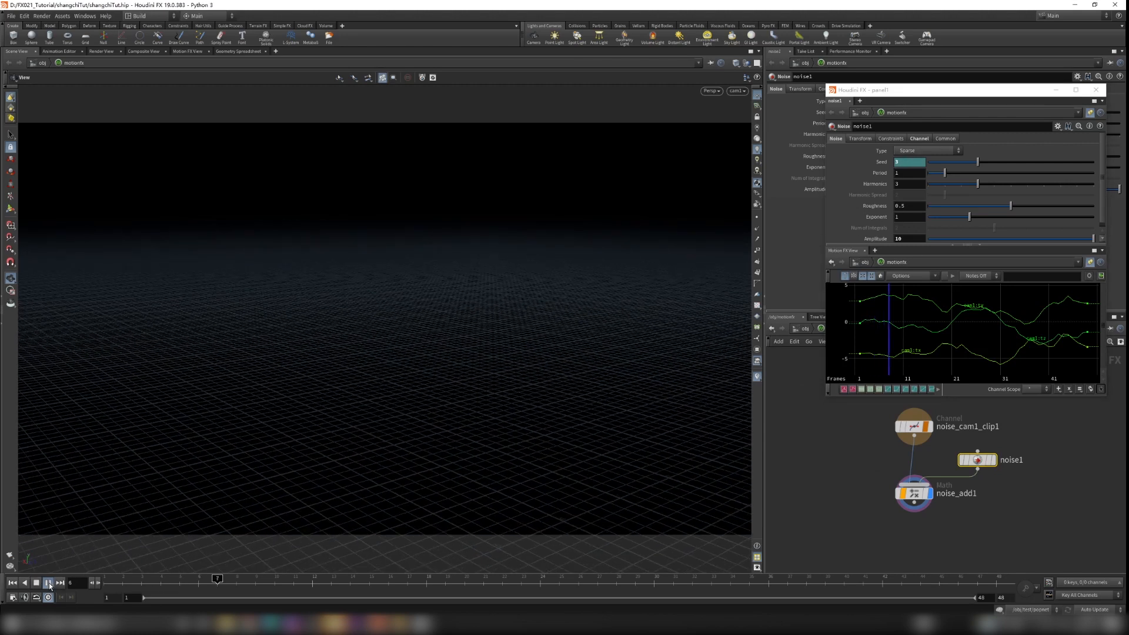
# - Set noise1's amplitude to 1.22, roughness to 0.412 and period to 0.64, and replay the animation from the first frame
pyautogui.click(48, 585)
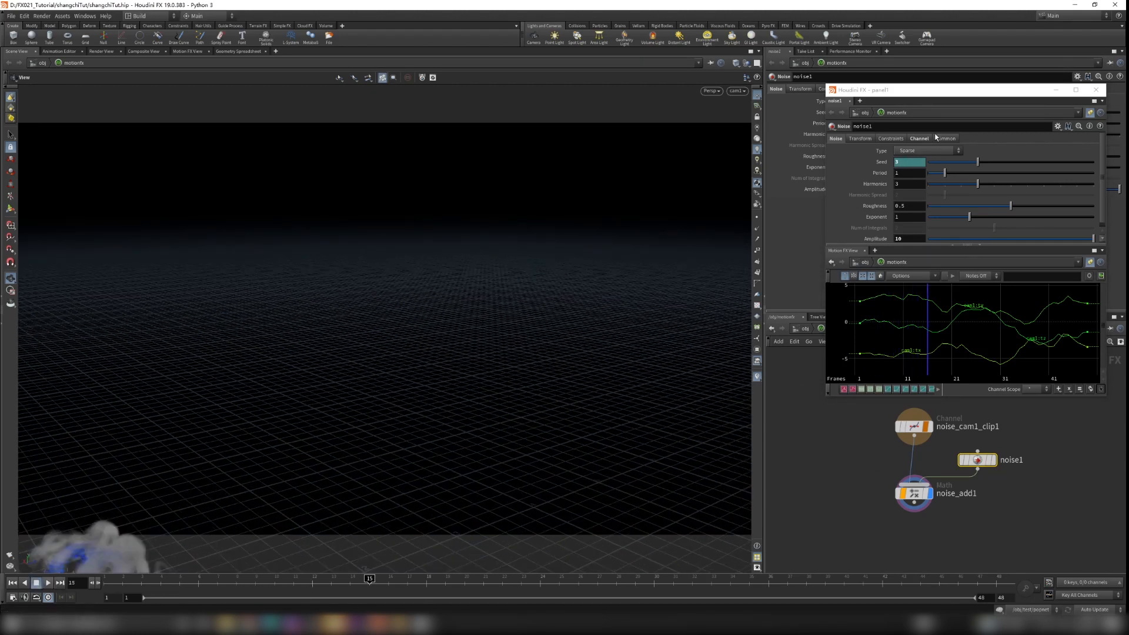
pyautogui.moveTo(913, 95); pyautogui.dragTo(539, 267)
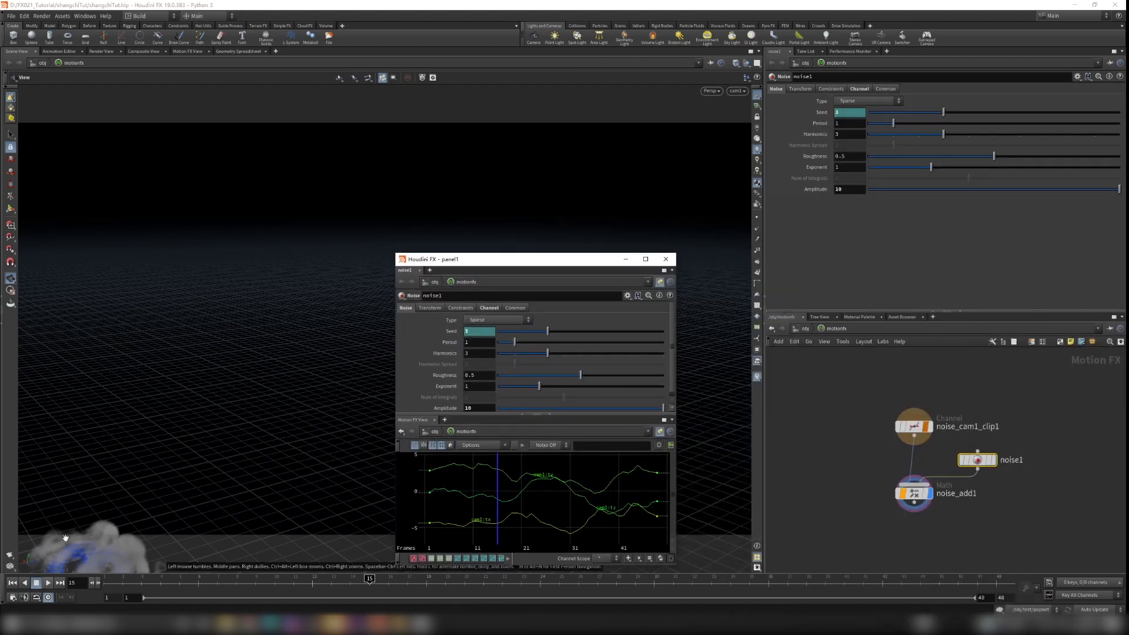
pyautogui.moveTo(538, 262); pyautogui.dragTo(861, 175)
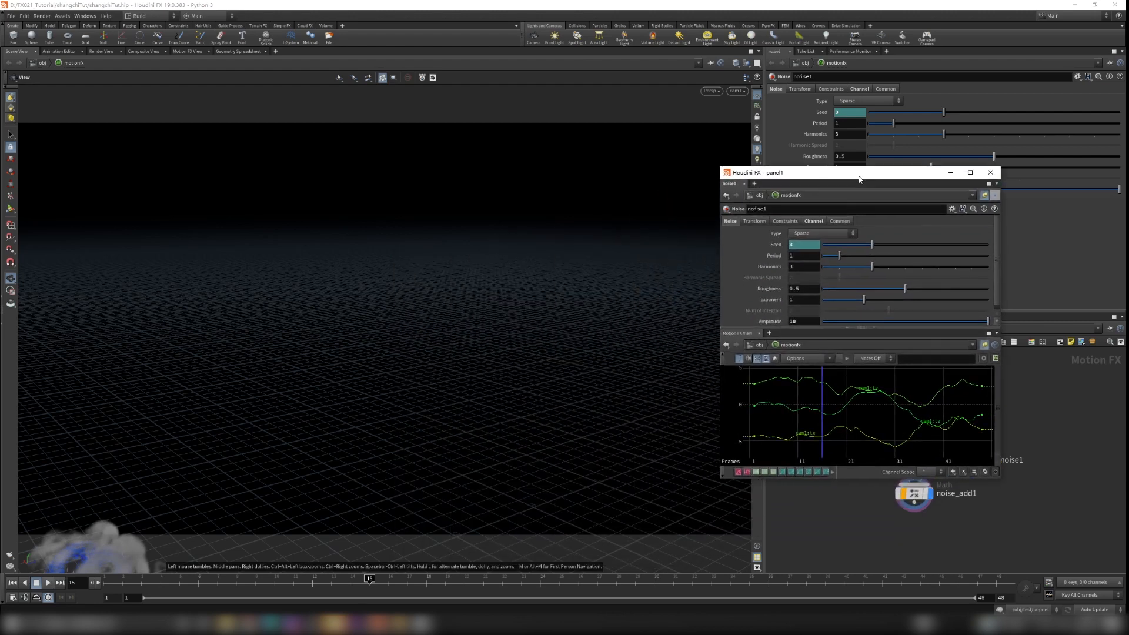
pyautogui.moveTo(986, 321); pyautogui.dragTo(842, 322)
pyautogui.moveTo(905, 288)
pyautogui.mouseDown()
pyautogui.moveTo(922, 287)
pyautogui.moveTo(879, 294)
pyautogui.moveTo(891, 288)
pyautogui.mouseUp()
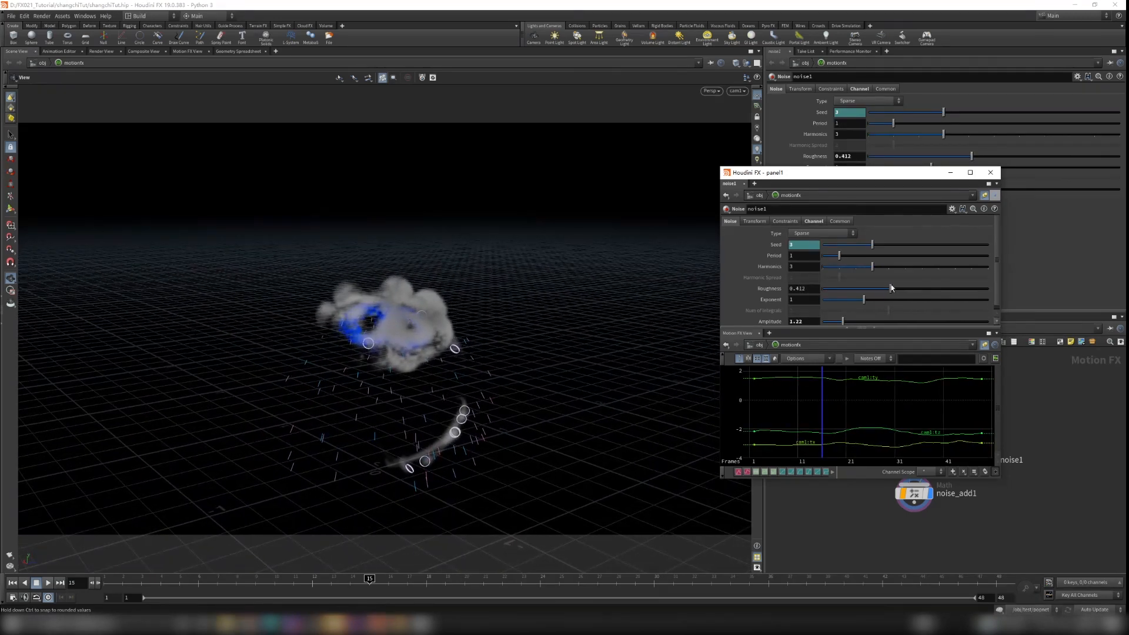
pyautogui.moveTo(840, 255); pyautogui.dragTo(832, 258)
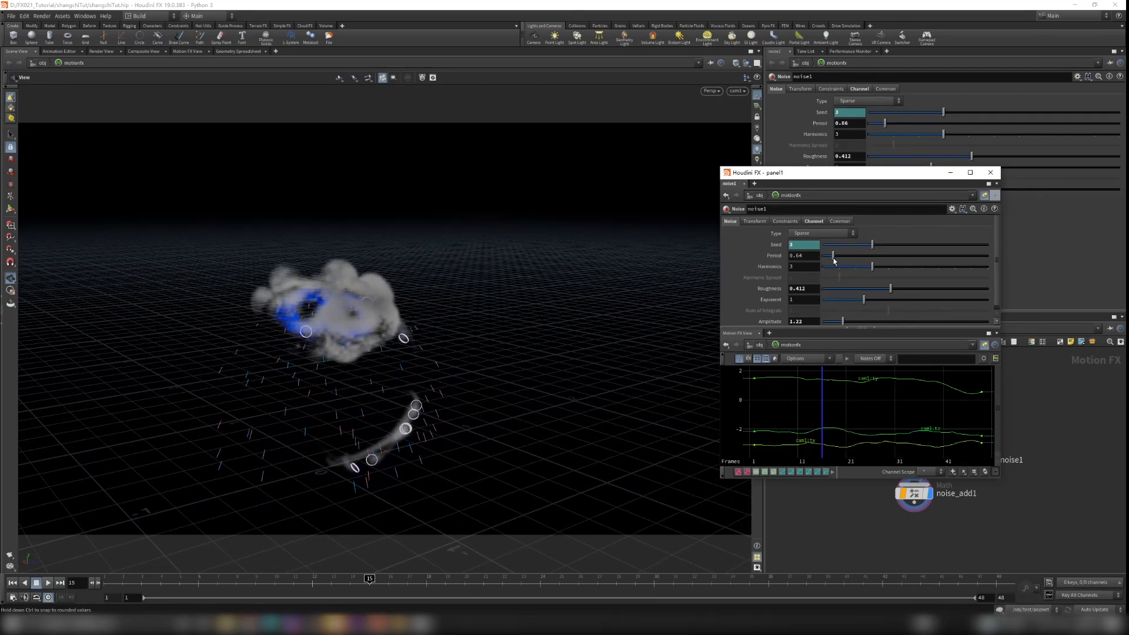
pyautogui.click(12, 583)
pyautogui.click(49, 583)
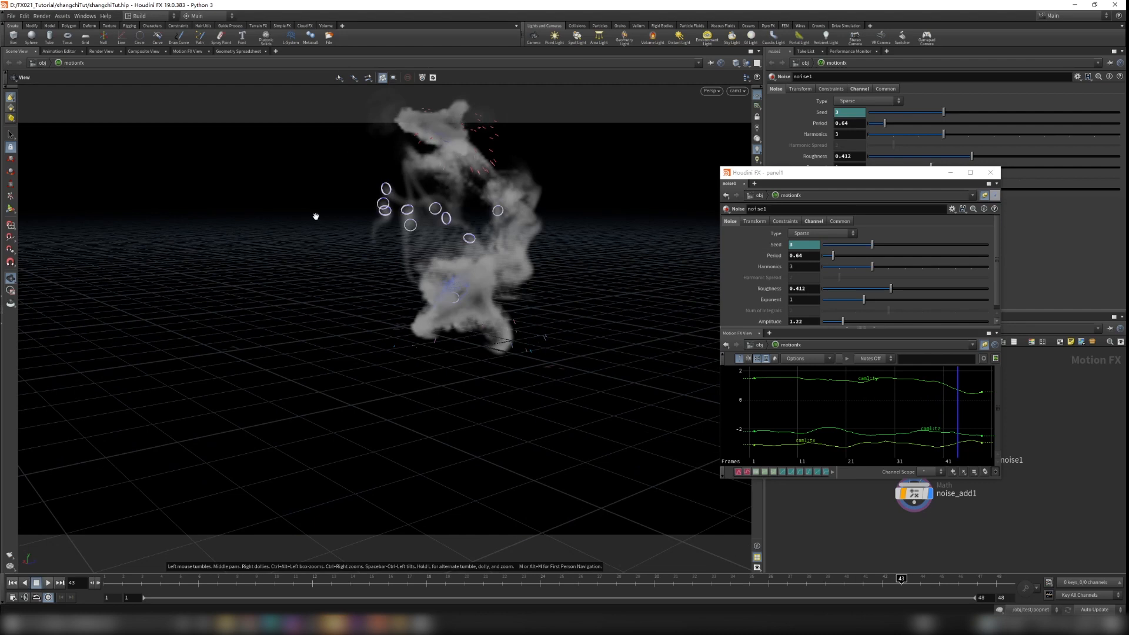
# - Close the floating noise1 parameter window and return to cam1 at the object level
pyautogui.click(990, 173)
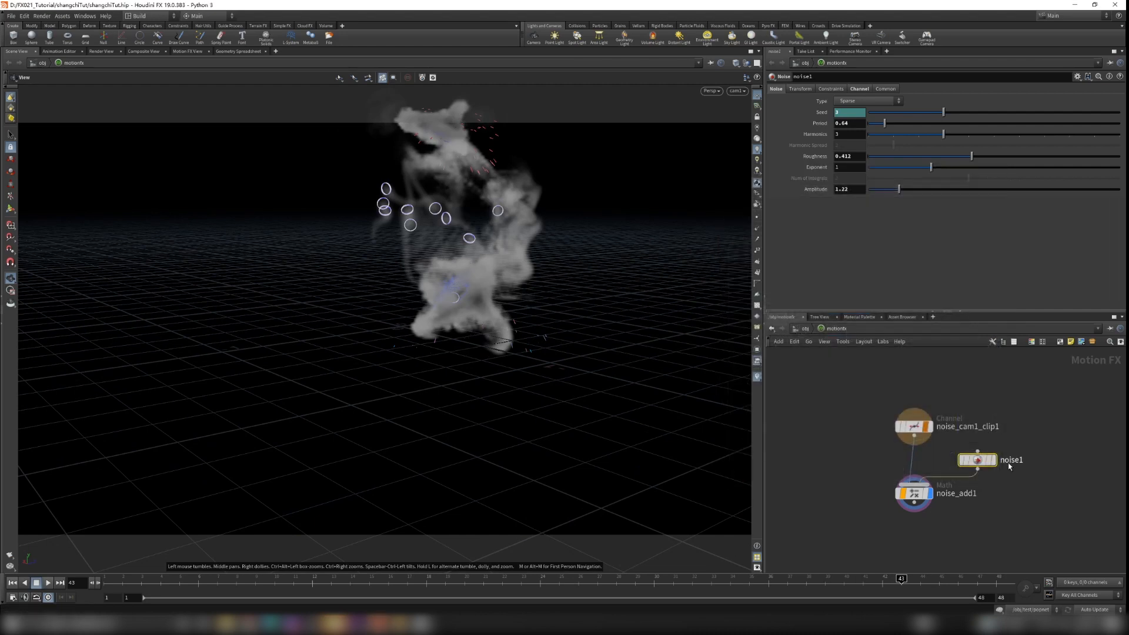
pyautogui.click(803, 330)
pyautogui.scroll(5, 981, 460)
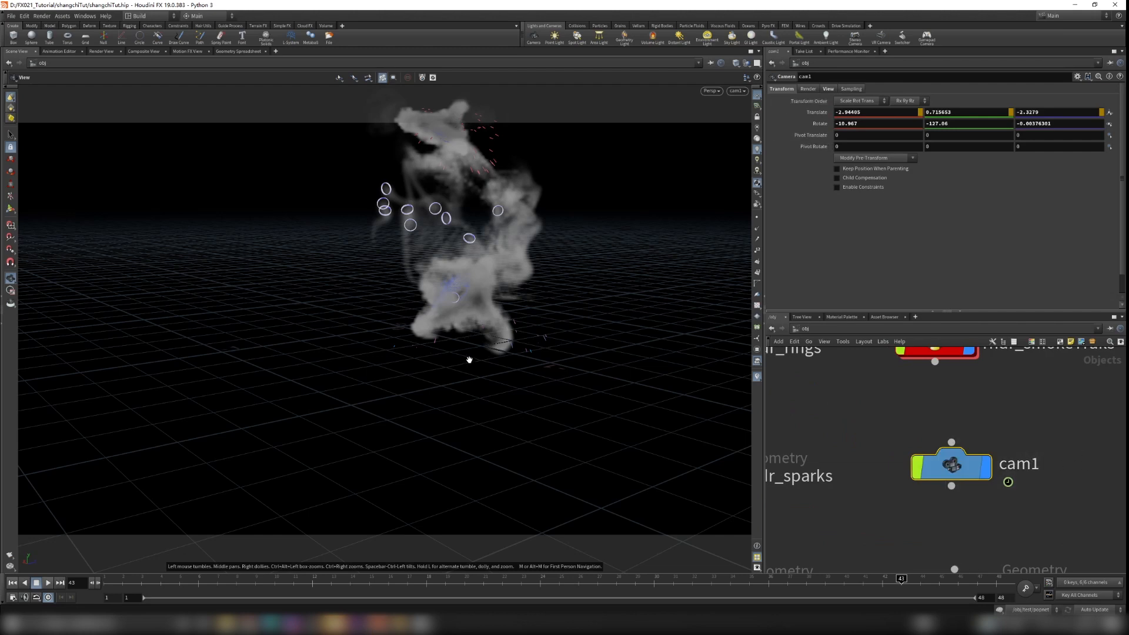
# - Switch to the shangchi.nk script in NukeX and open the properties of the CameraShake3_1 node below Grade2
pyautogui.moveTo(406, 623)
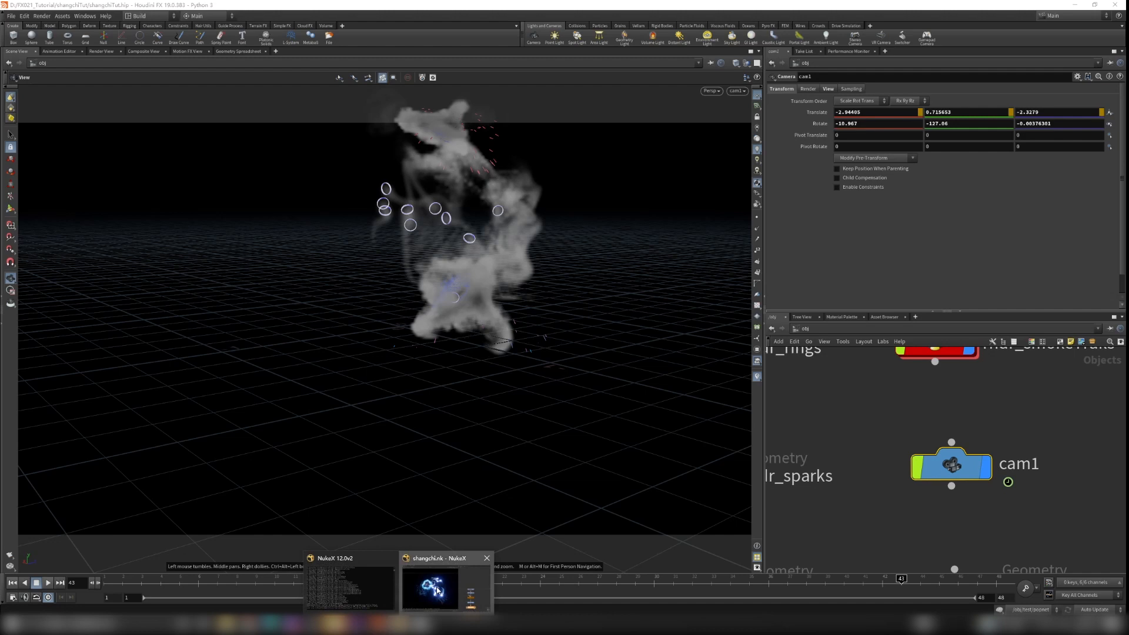
pyautogui.click(433, 582)
pyautogui.moveTo(996, 527); pyautogui.dragTo(986, 386, button='middle')
pyautogui.scroll(1, 986, 386)
pyautogui.moveTo(746, 379); pyautogui.dragTo(985, 469)
pyautogui.press('Return')
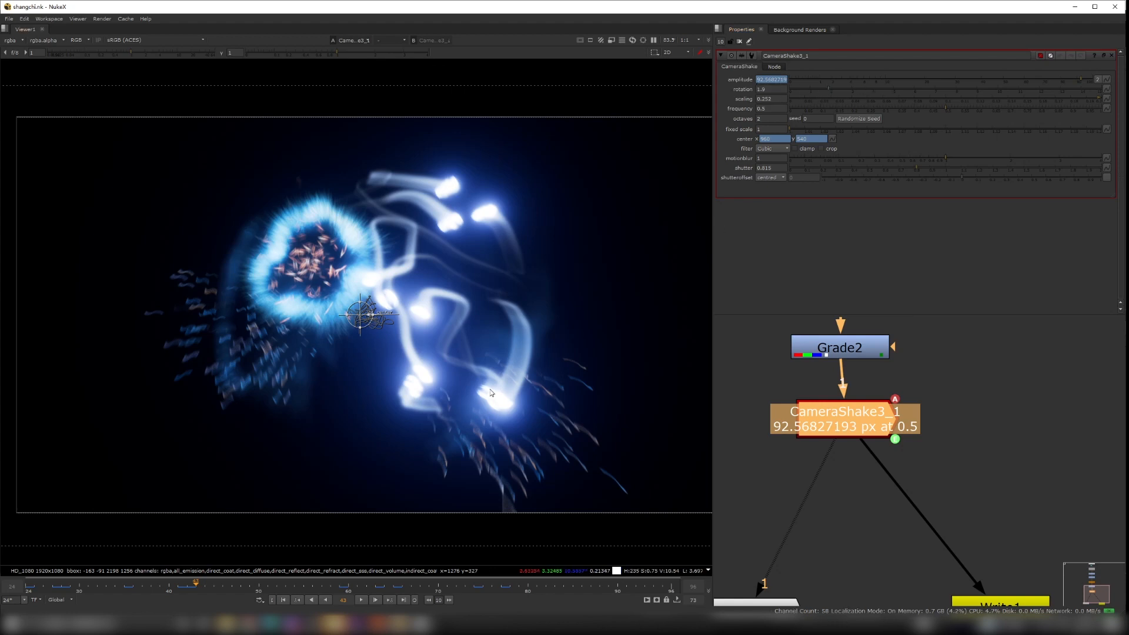
# - Scrub the timeline, examine the CameraShake3_1 motion path and the shaken image up close, and switch back to Houdini
pyautogui.moveTo(165, 588); pyautogui.dragTo(213, 588)
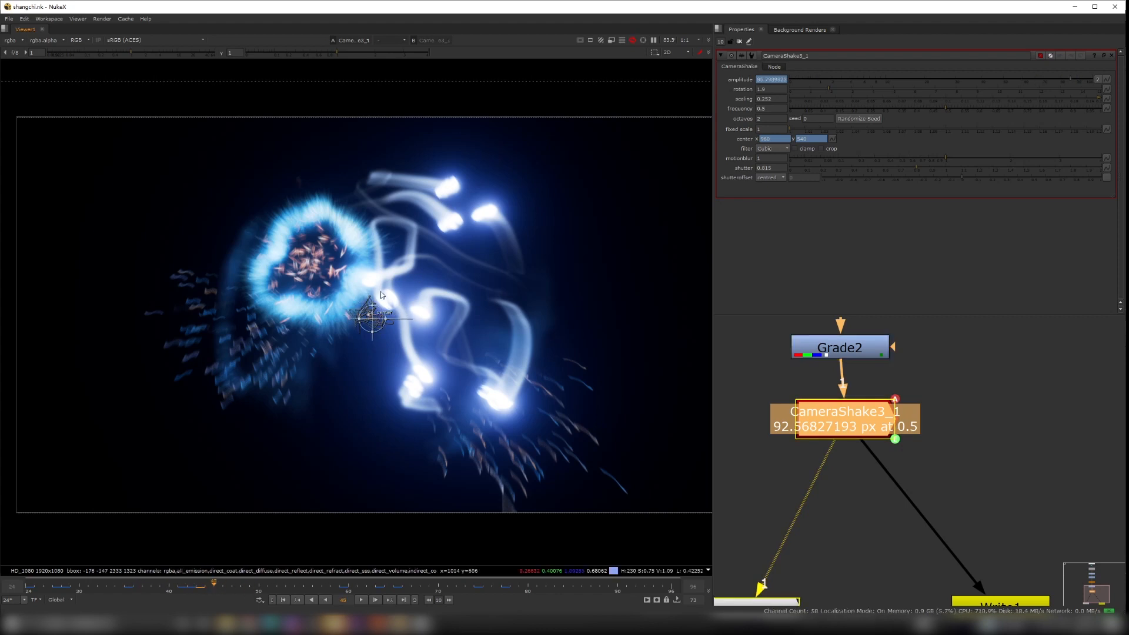
pyautogui.press('Up')
pyautogui.scroll(8, 377, 310)
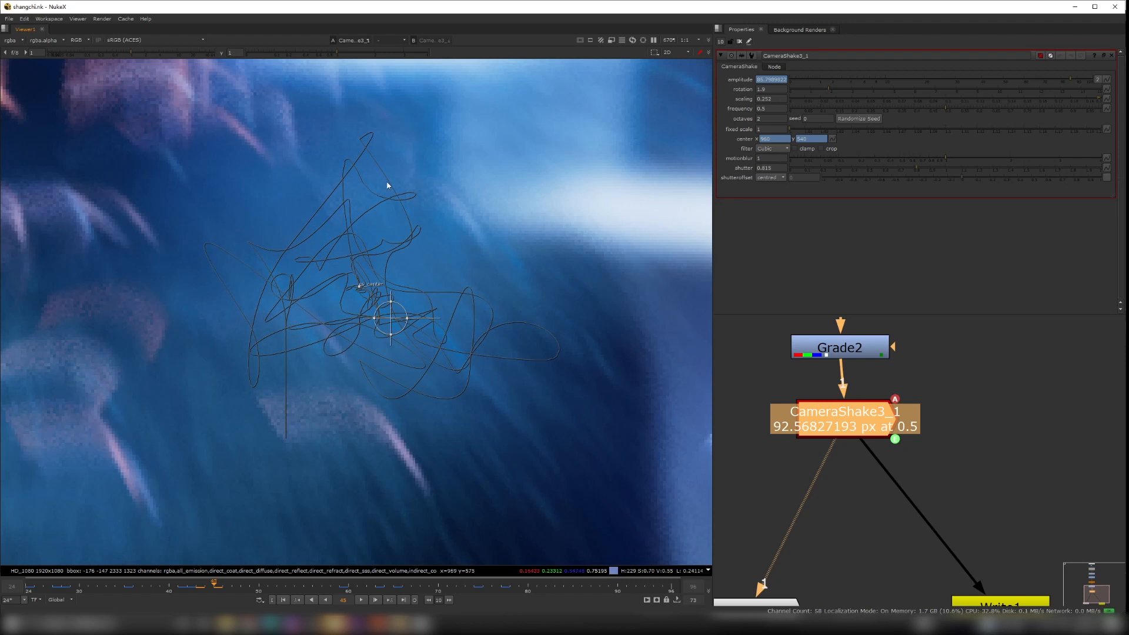
pyautogui.scroll(-8, 386, 370)
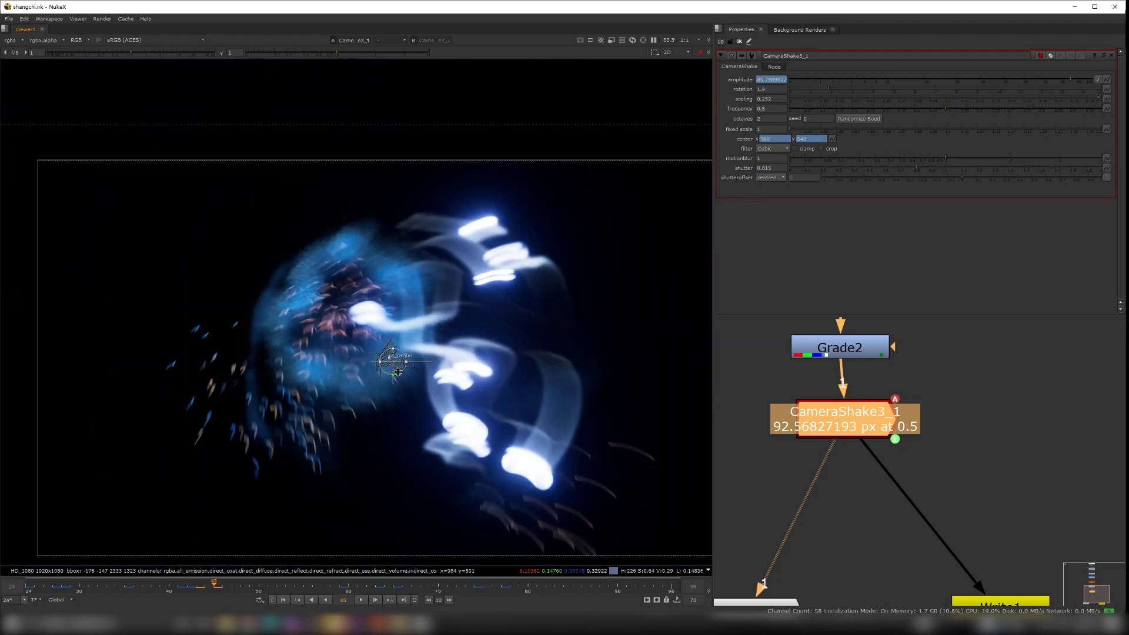
pyautogui.moveTo(381, 358); pyautogui.dragTo(362, 404, button='middle')
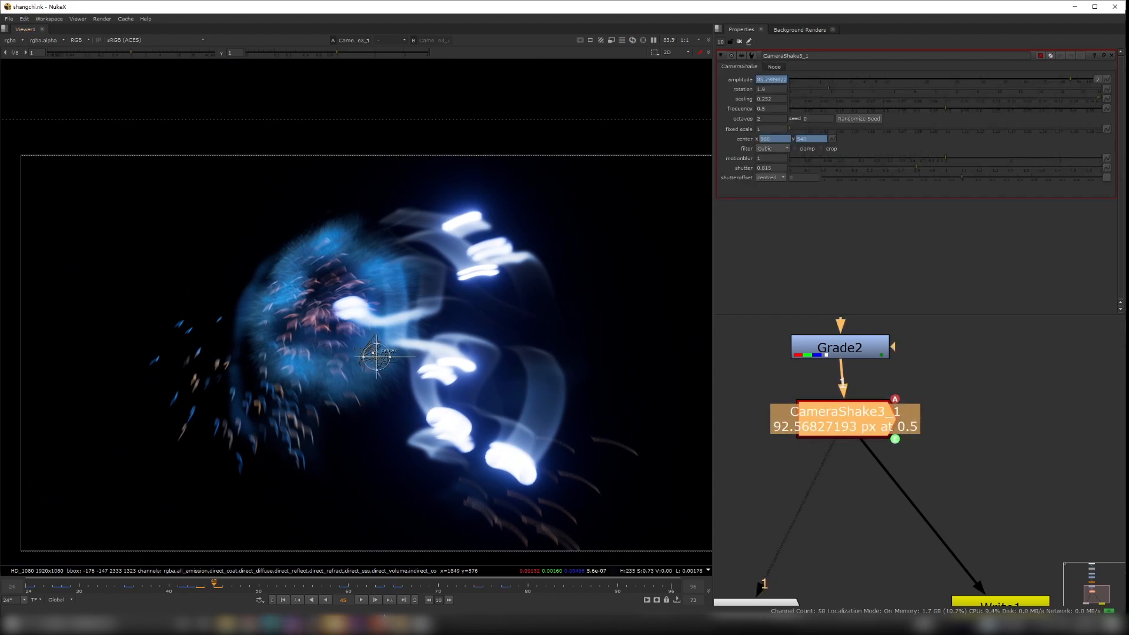
pyautogui.click(379, 625)
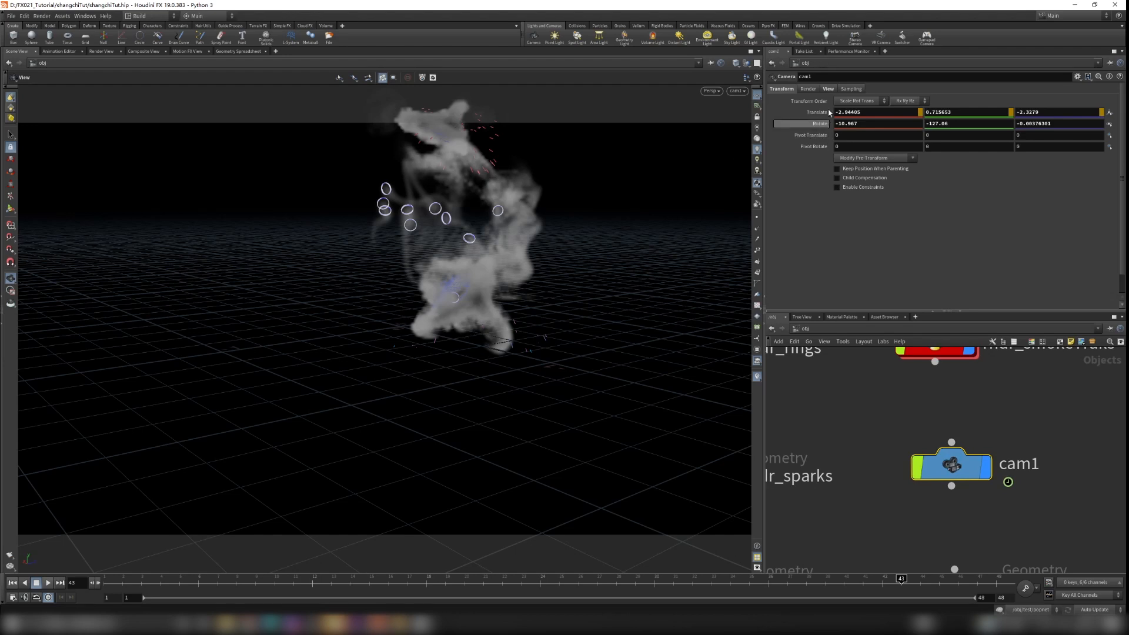